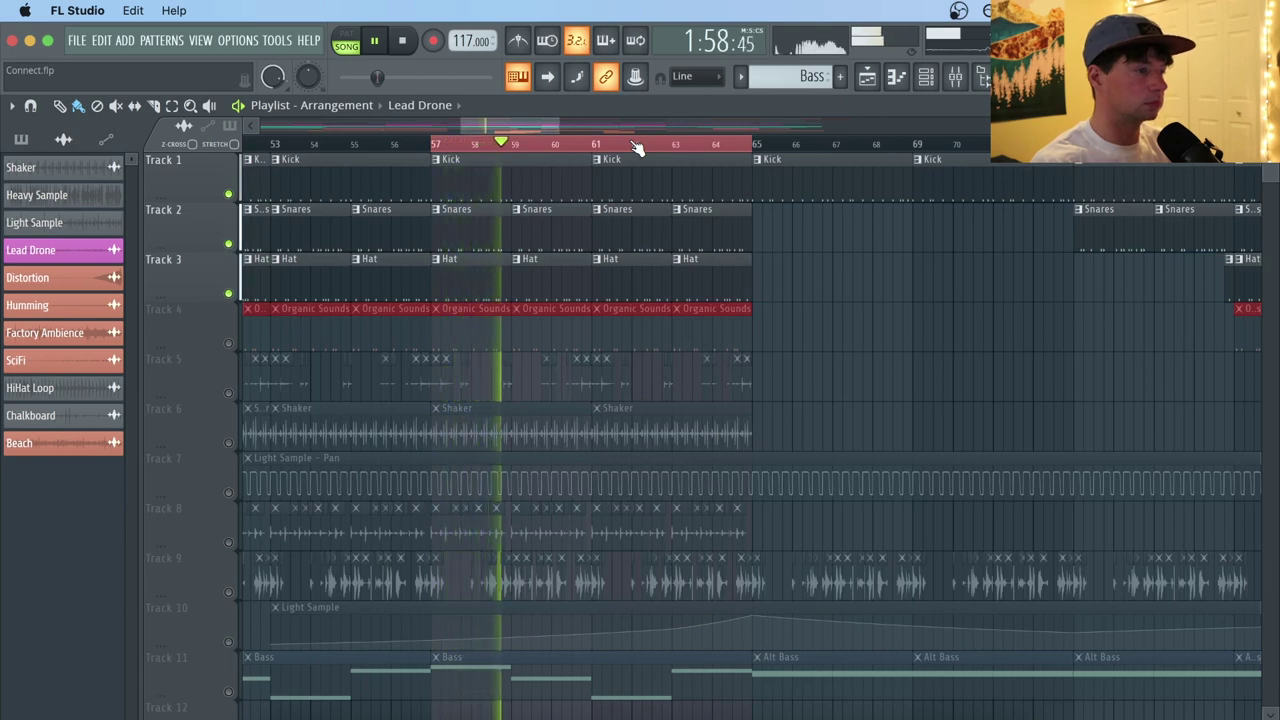
Stop playback, show the Kick pattern in the channel rack, and examine the Kick channel's sample settings.
key(space)
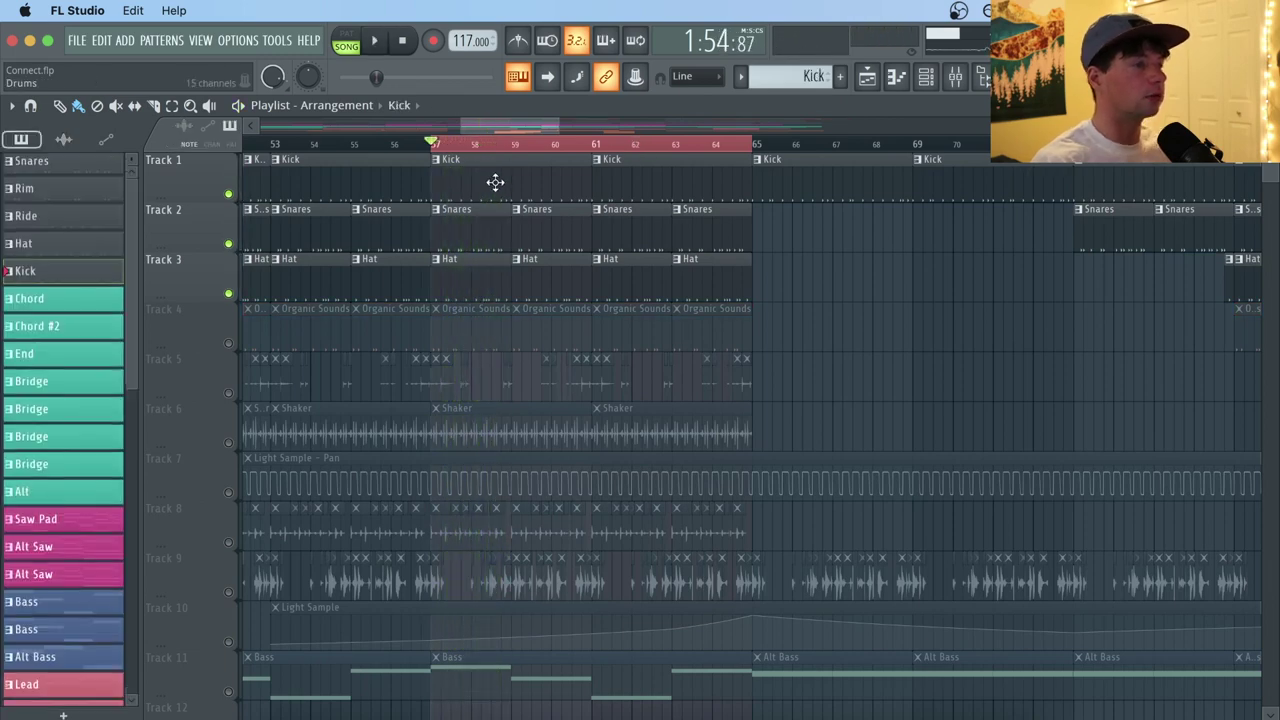
double_click(495, 182)
click(868, 80)
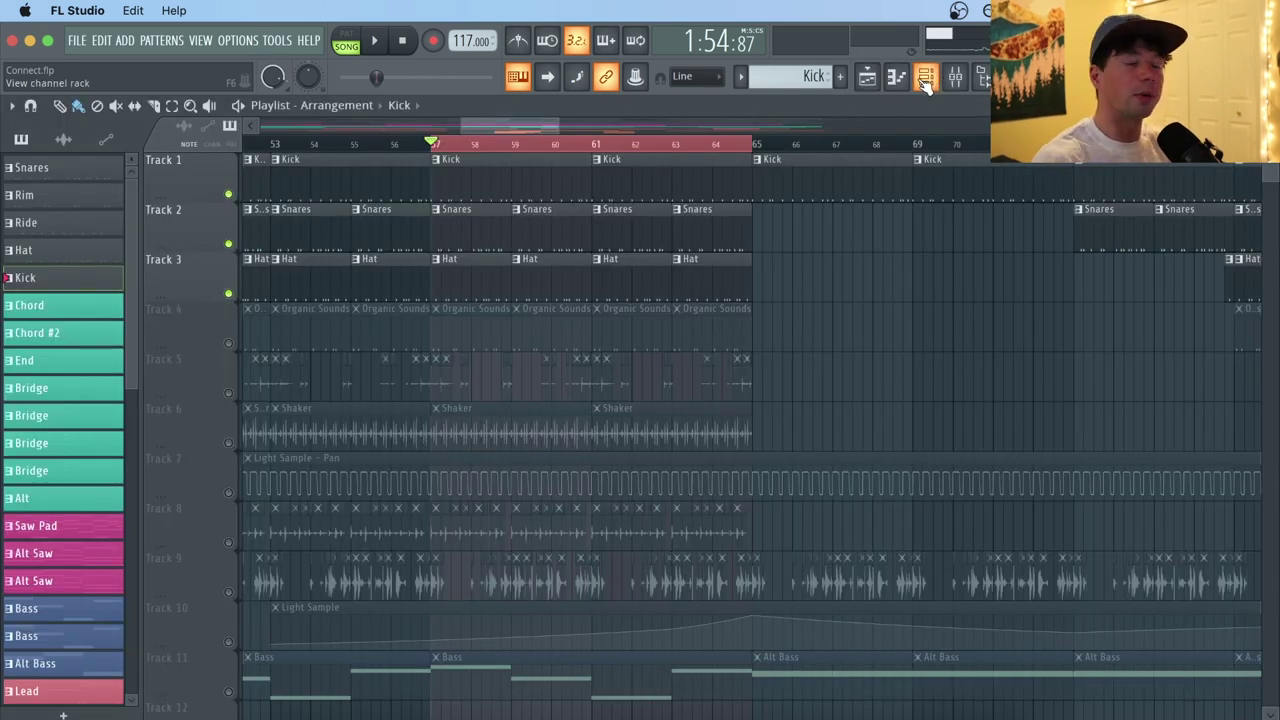
click(926, 80)
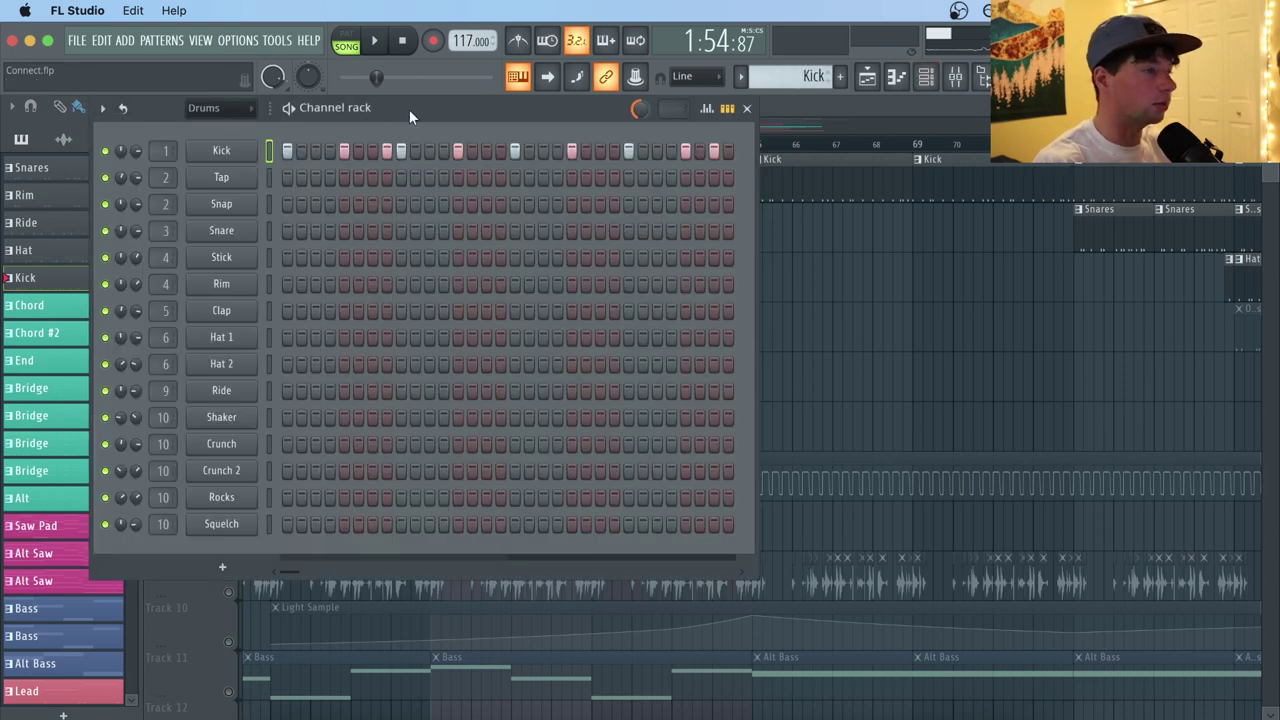
drag(409, 117, 633, 187)
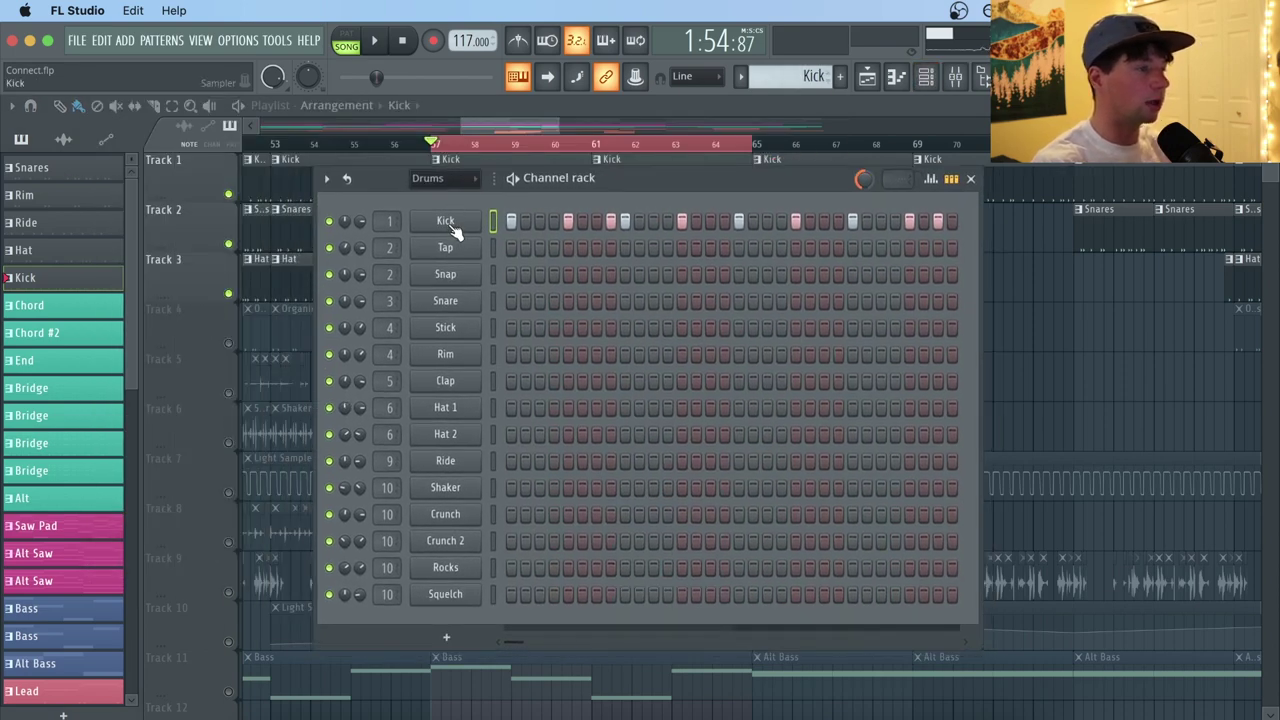
click(447, 222)
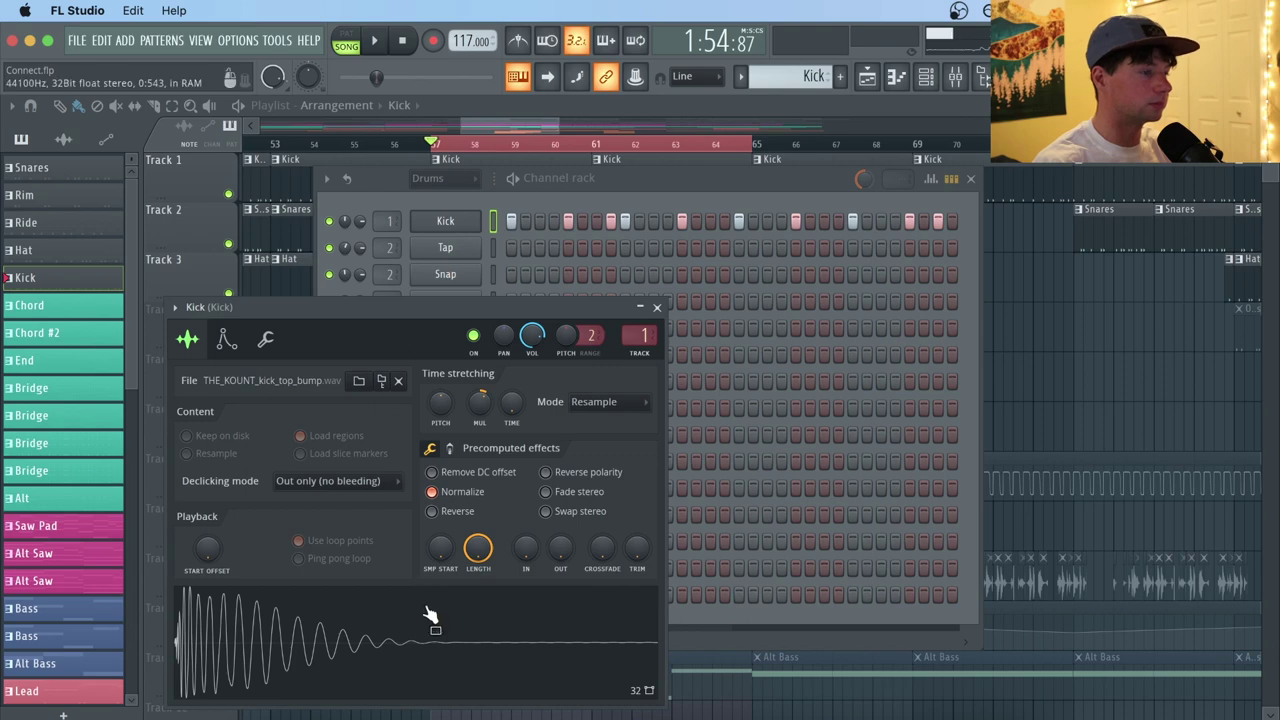
click(1097, 375)
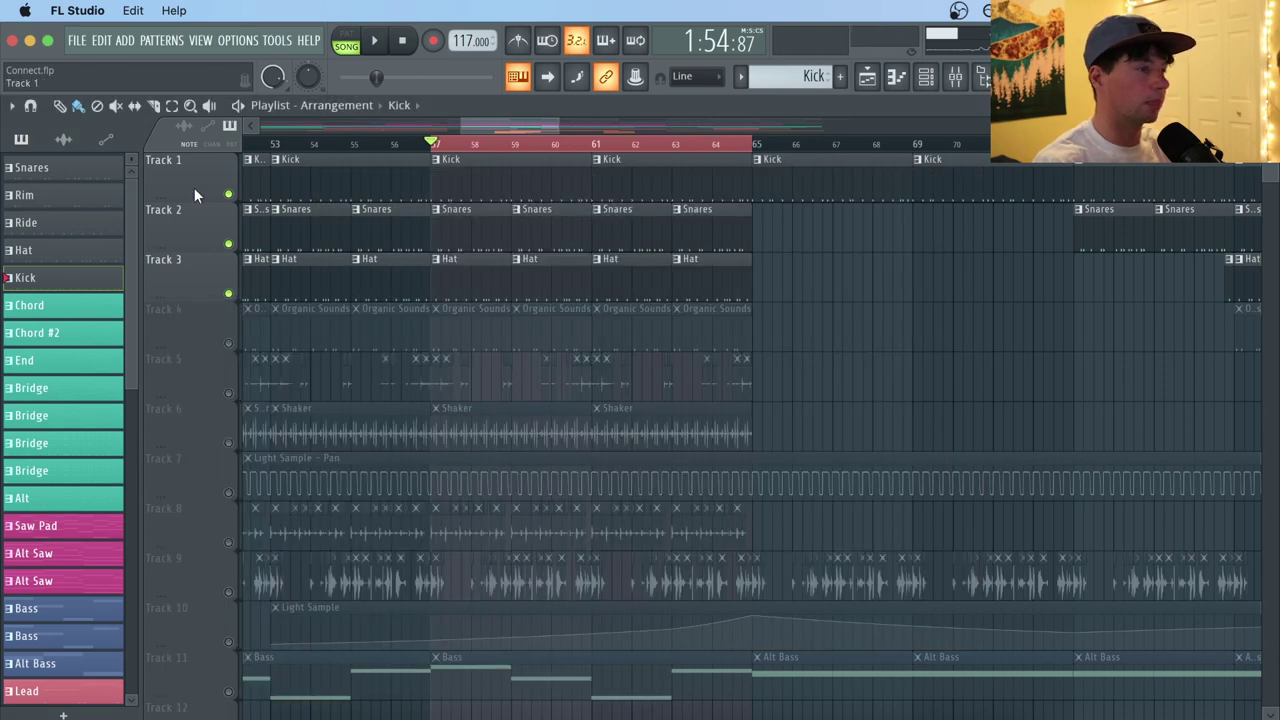
Solo Track 1 with the kick, play the looped section, and enable the snares on Track 2 alongside it.
right_click(228, 194)
key(space)
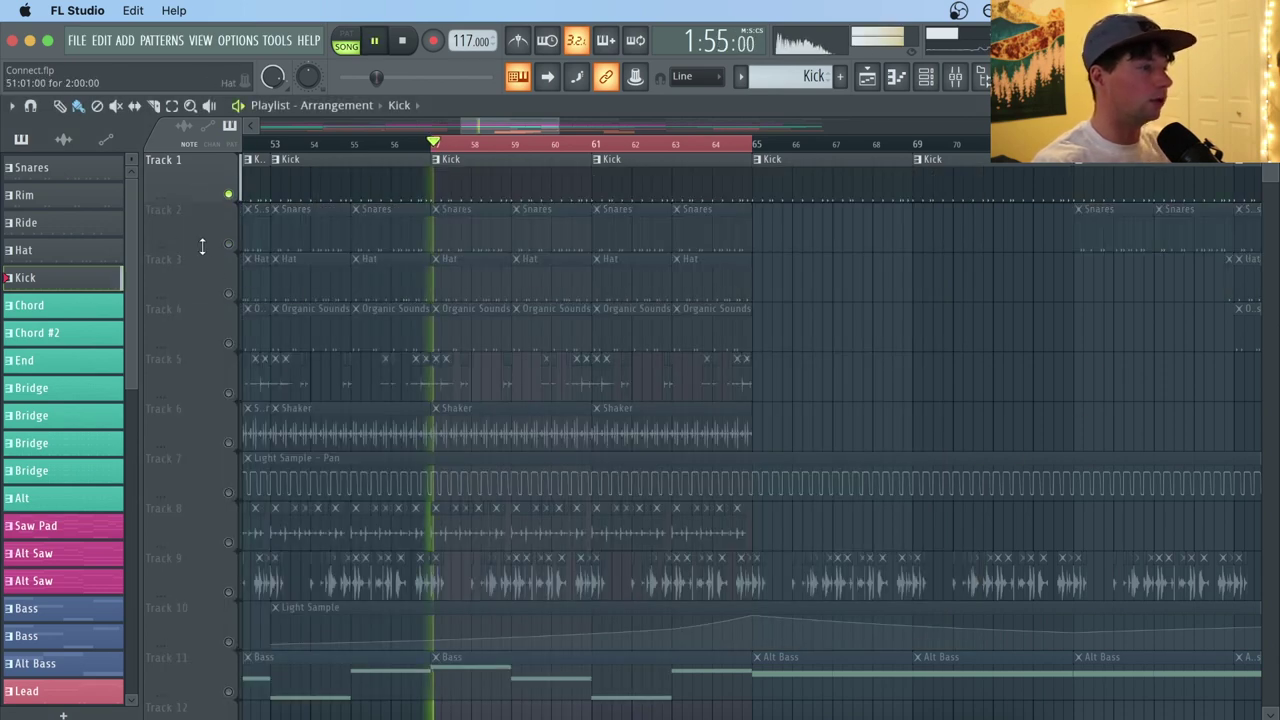
click(228, 244)
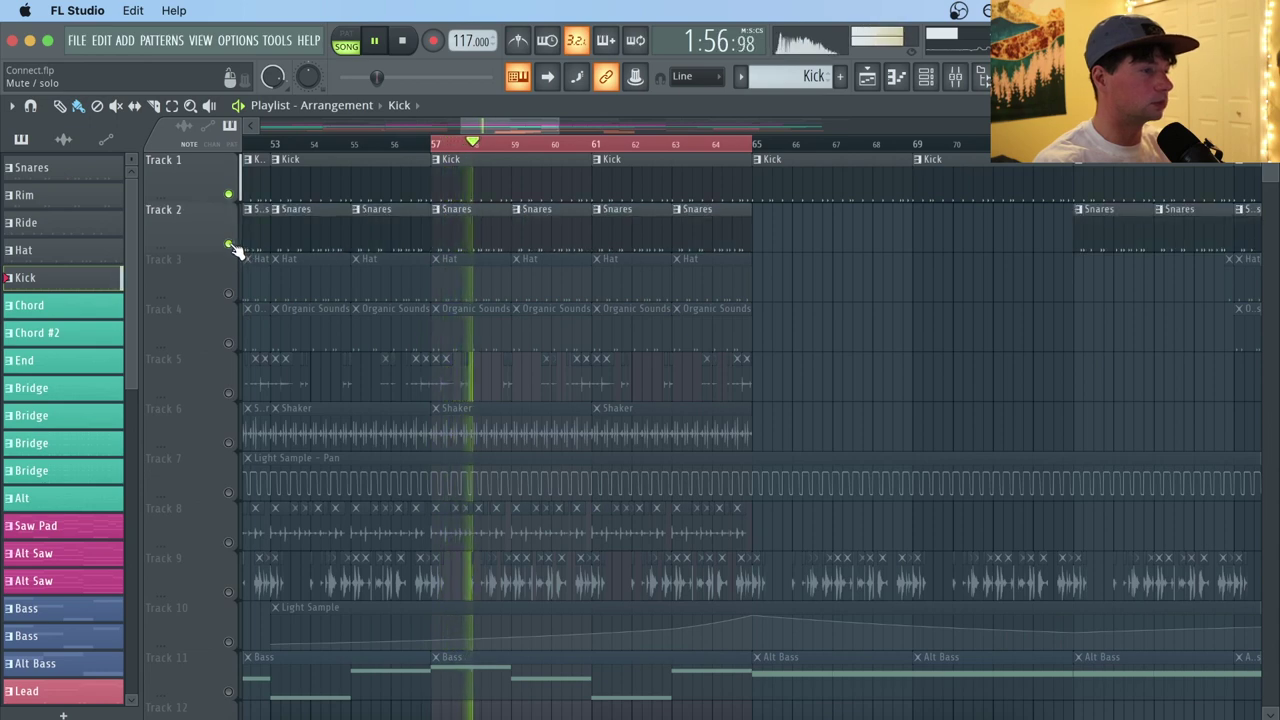
Show the Snares pattern in the channel rack and stop playback.
click(440, 237)
click(950, 82)
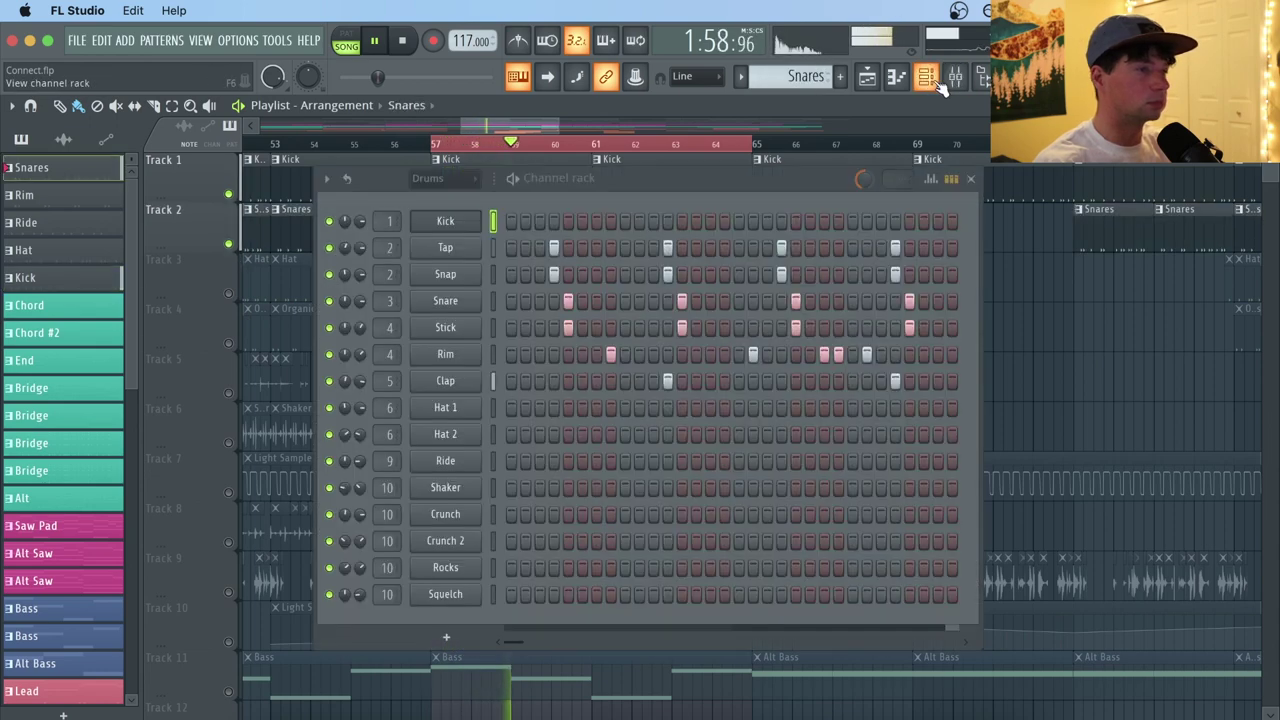
key(space)
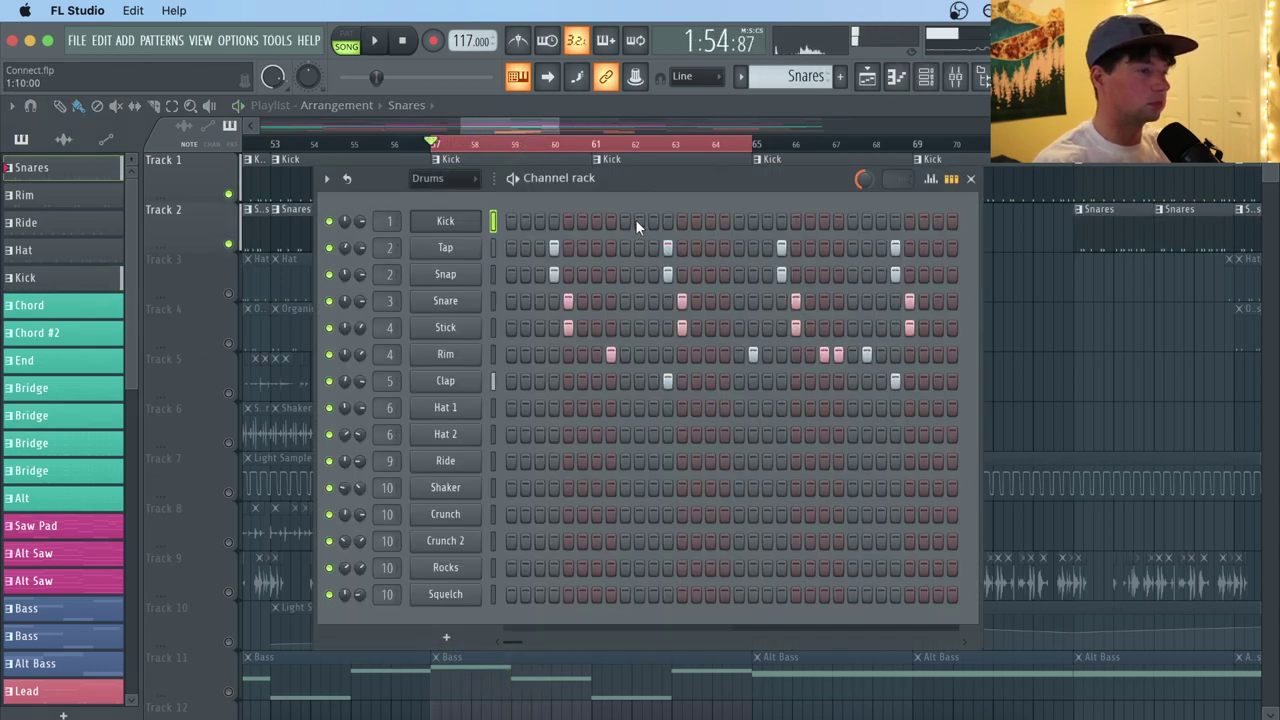
drag(651, 173, 618, 176)
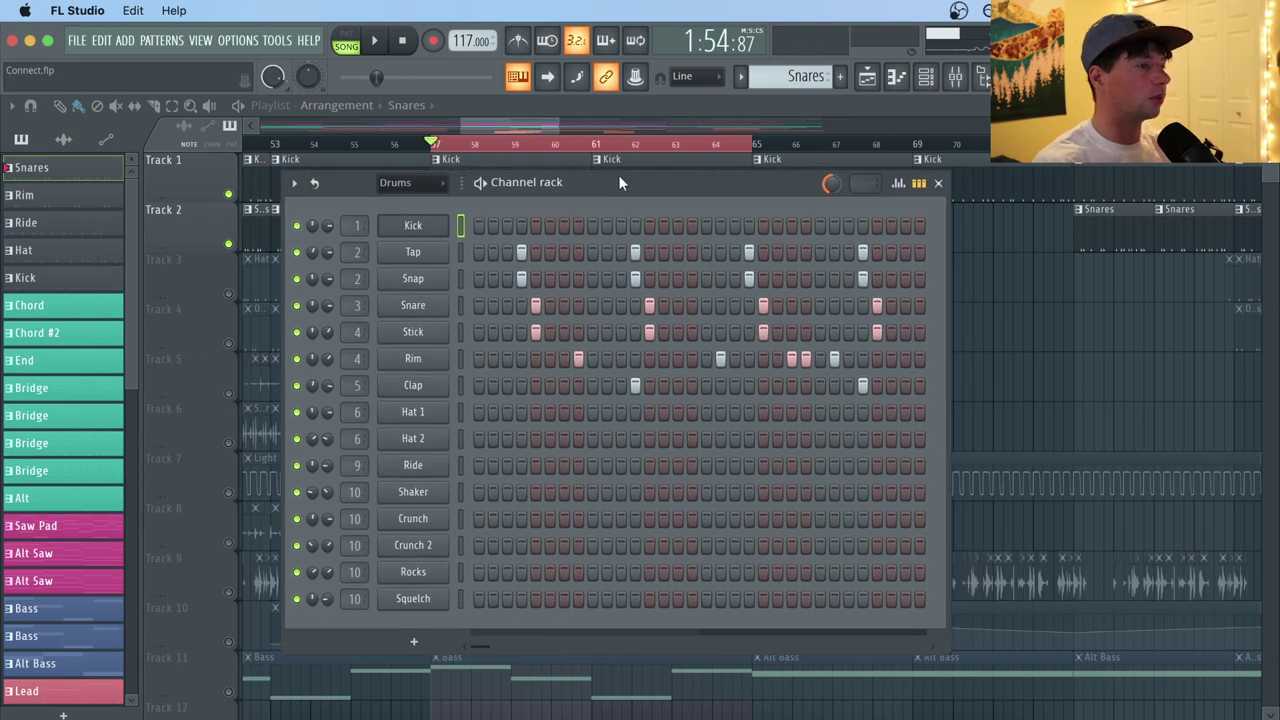
Examine the samples loaded in the Tap, Snap and Snare channels.
click(430, 258)
drag(355, 140, 608, 173)
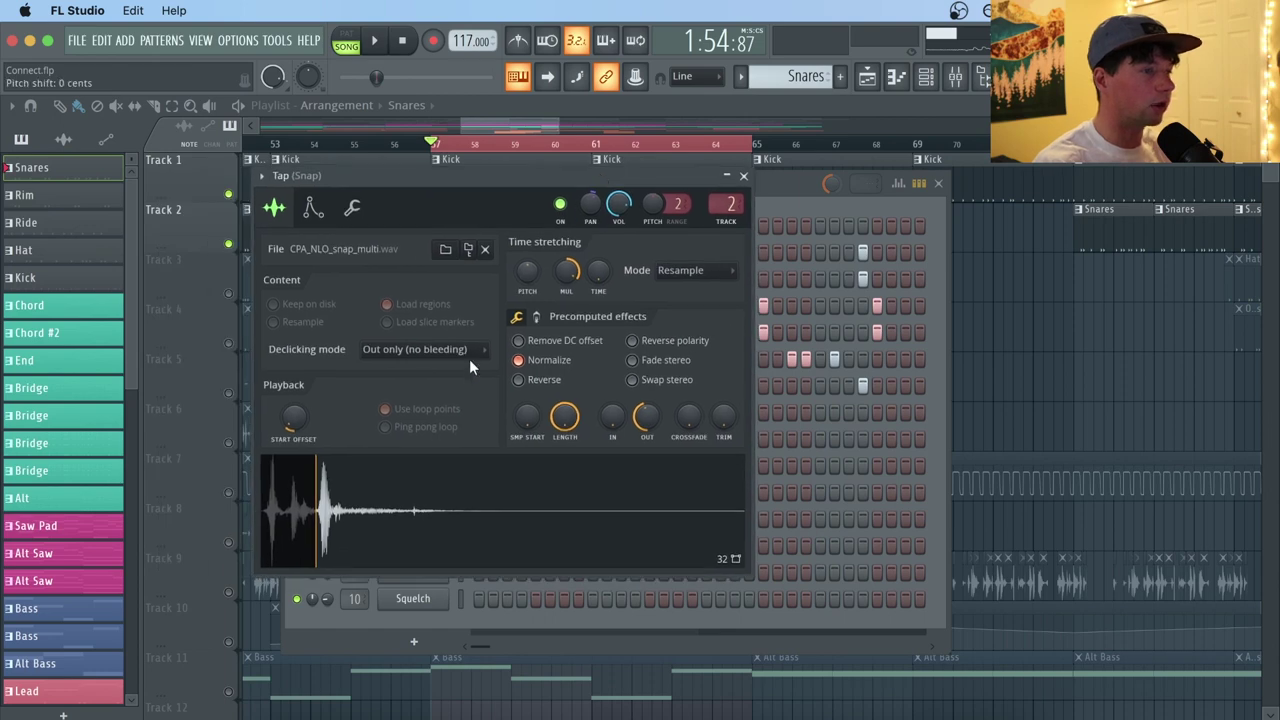
click(786, 205)
click(403, 278)
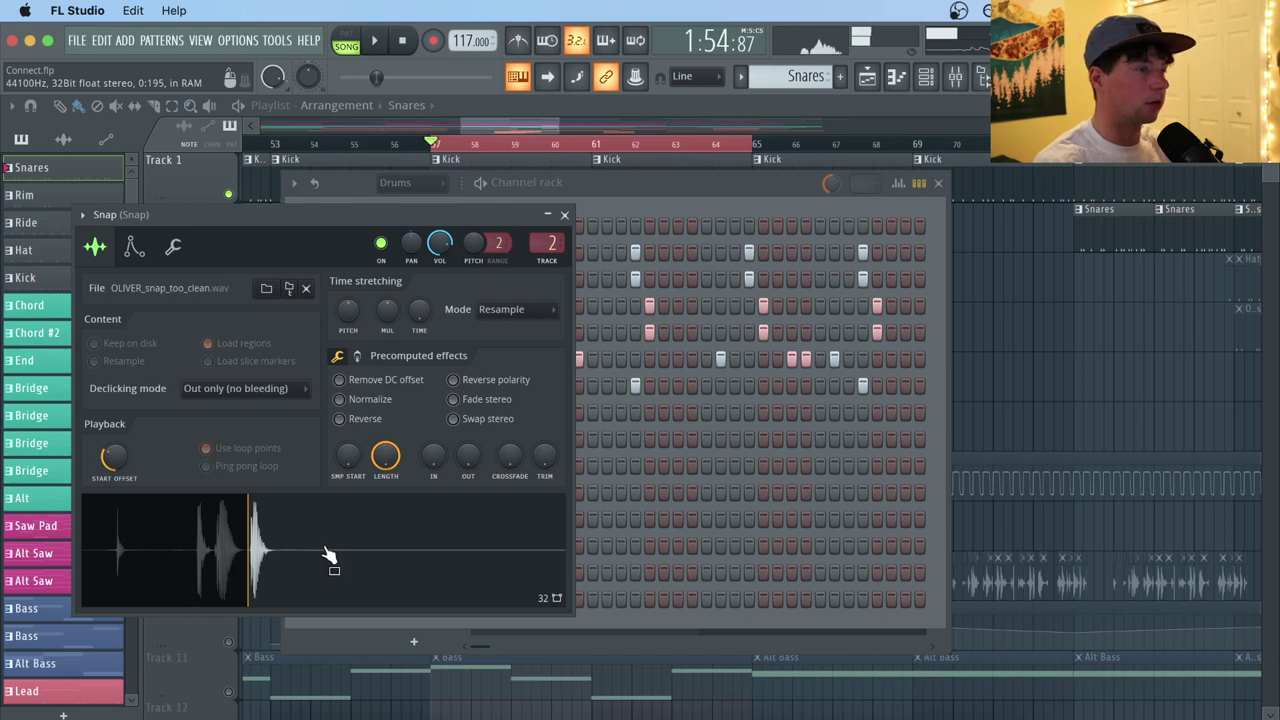
click(628, 193)
click(426, 310)
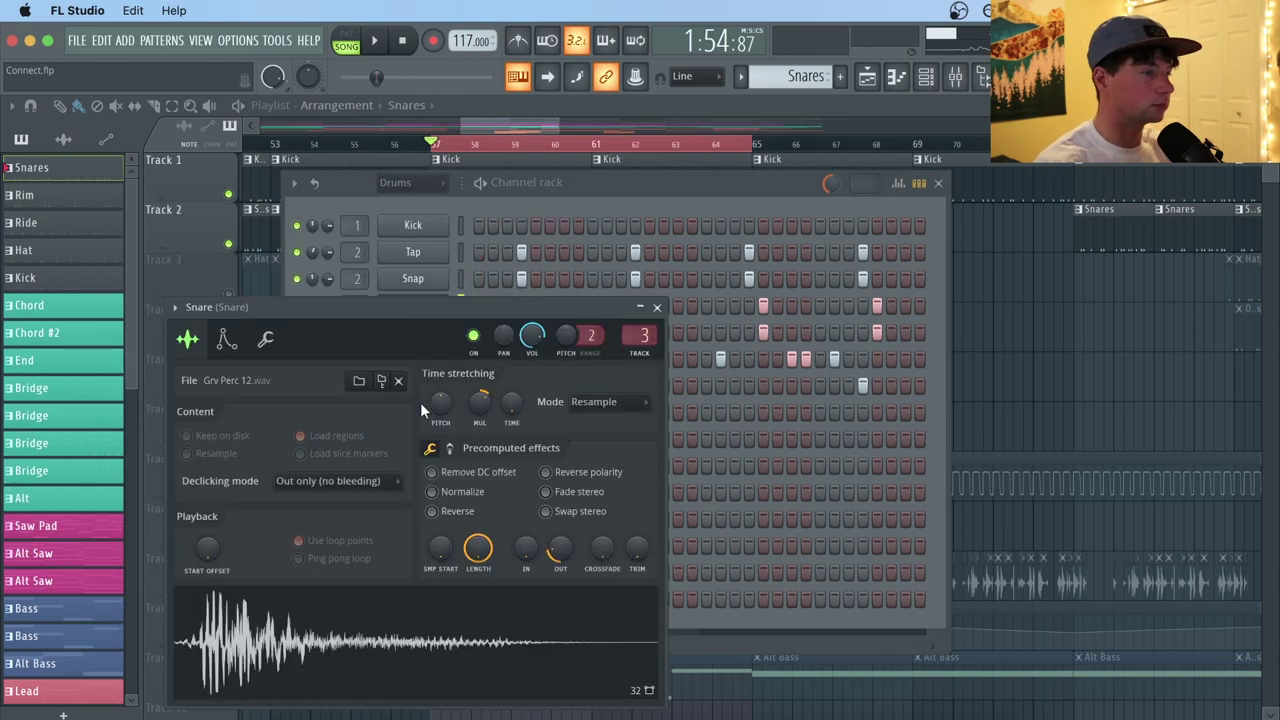
click(651, 192)
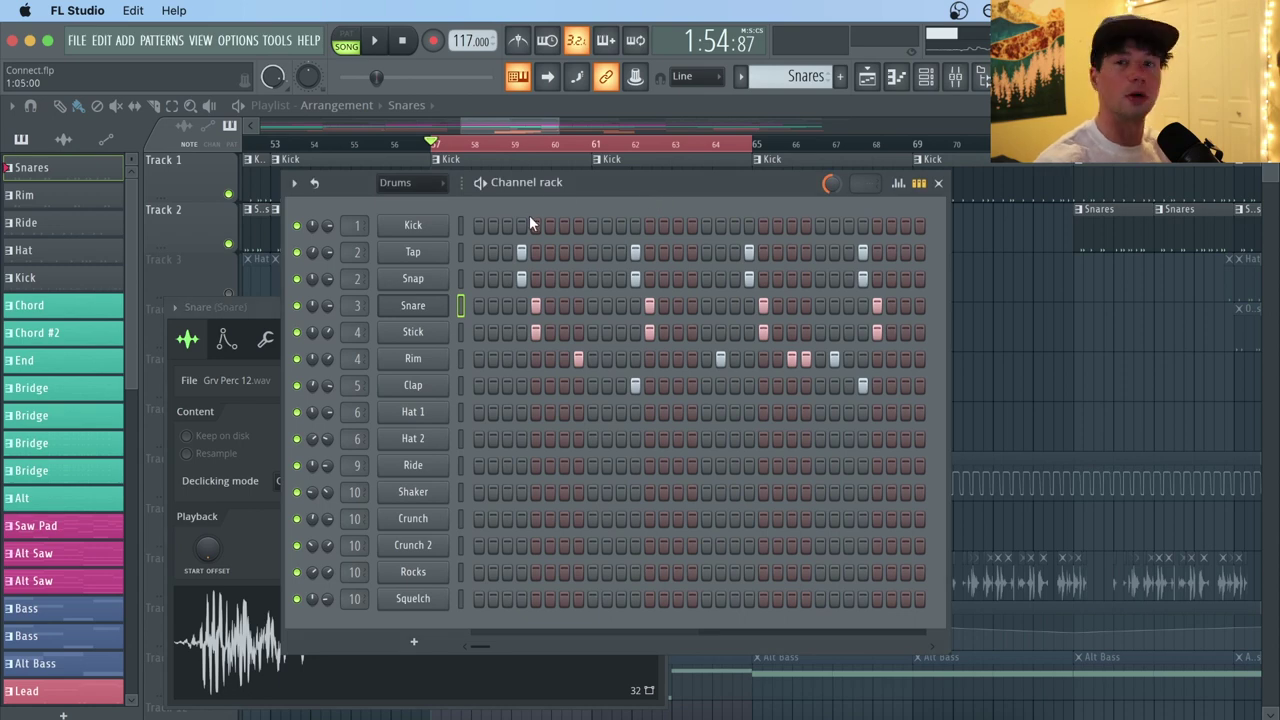
Examine the samples loaded in the Stick, Rim and Clap channels.
click(418, 334)
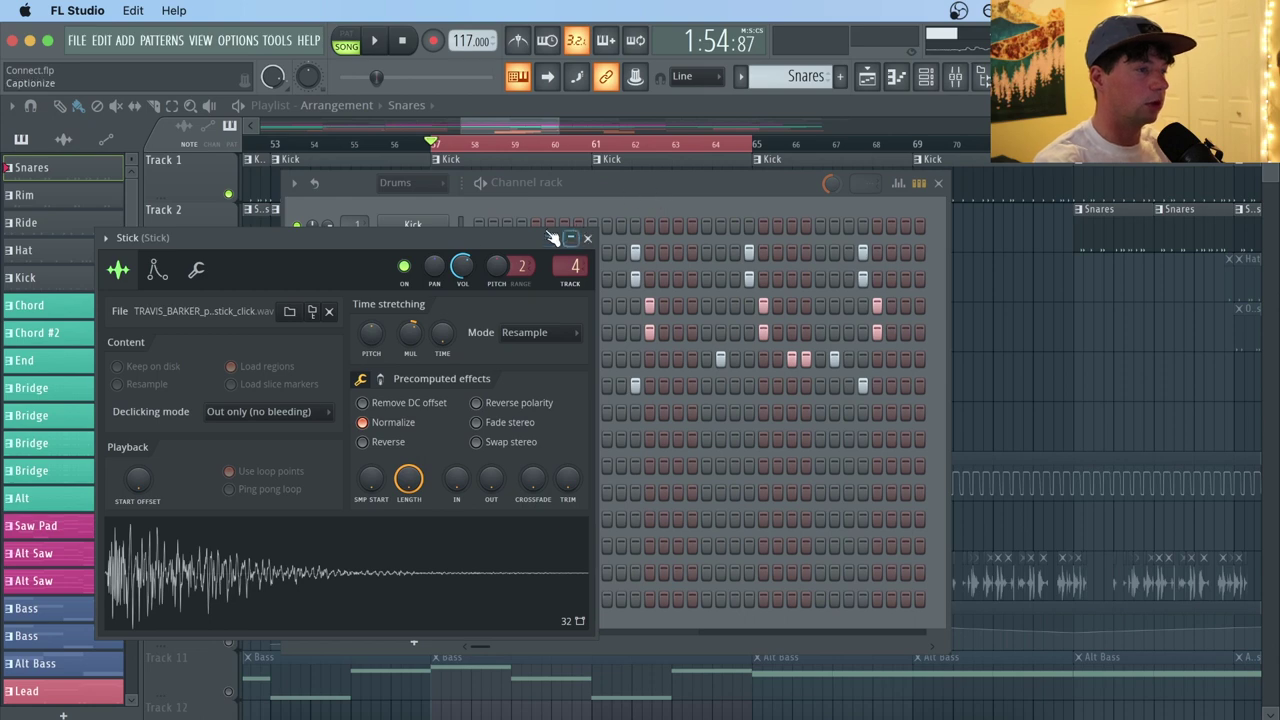
click(586, 203)
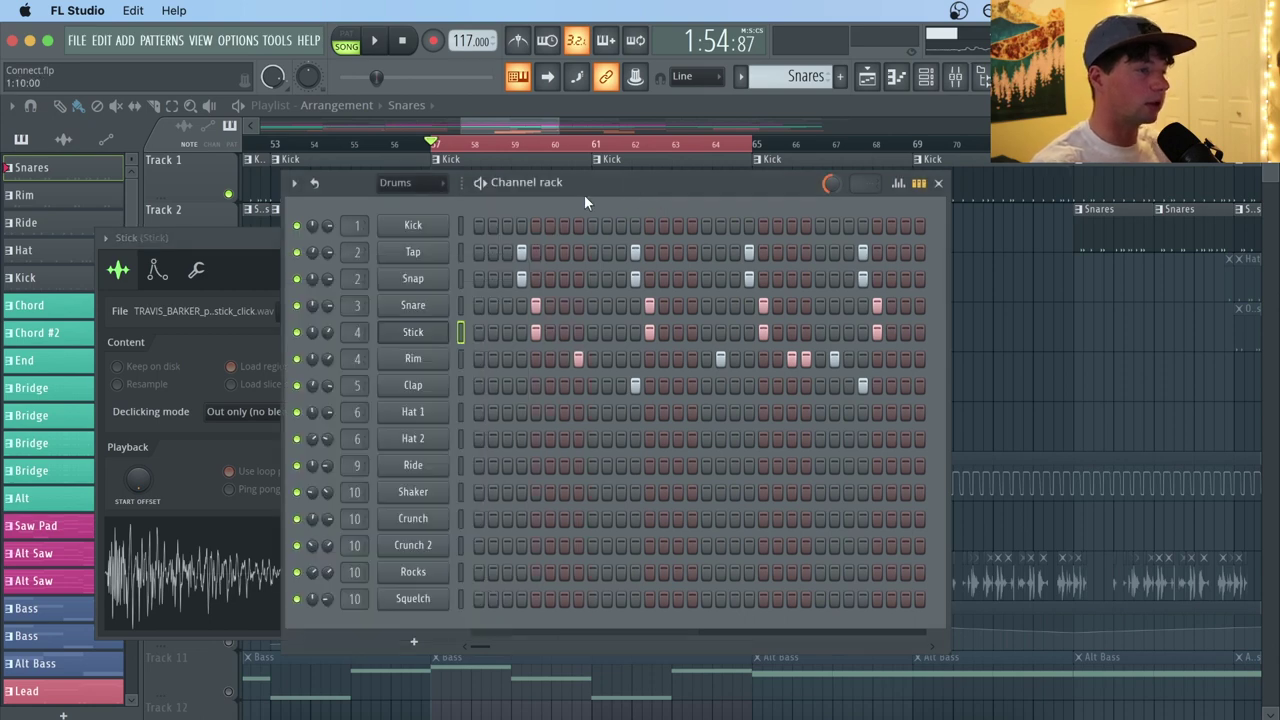
click(430, 362)
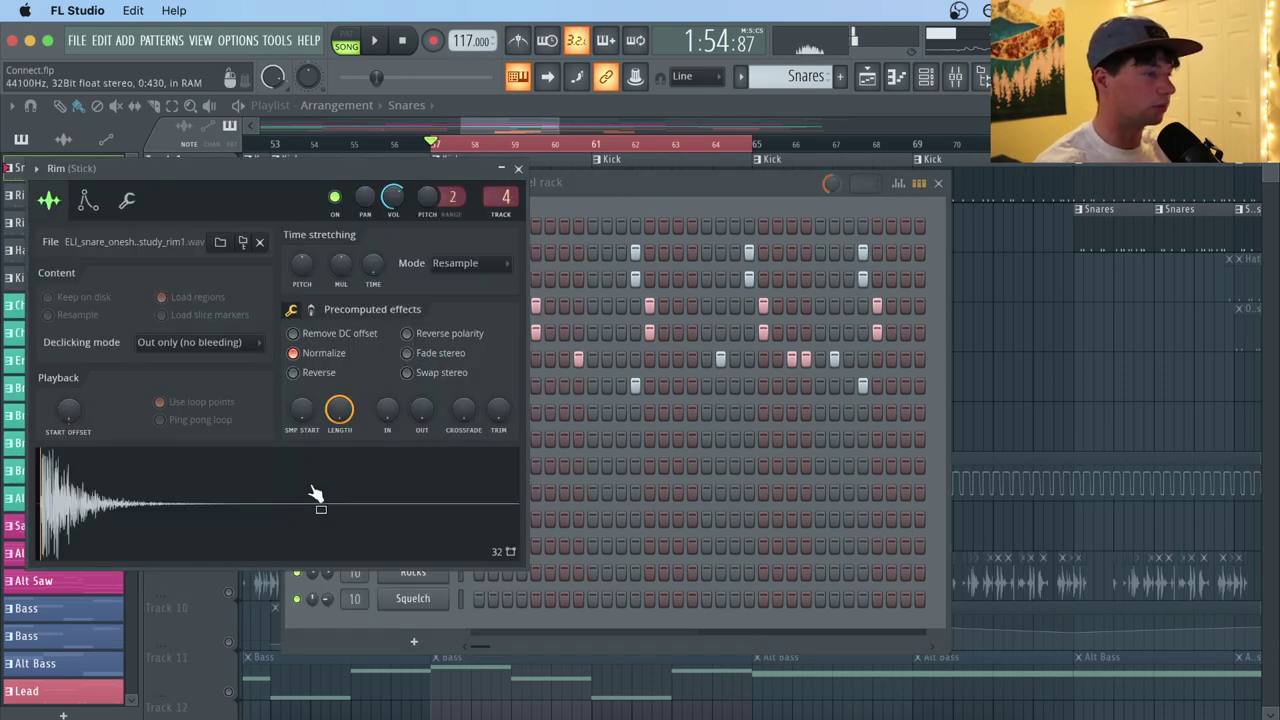
click(611, 195)
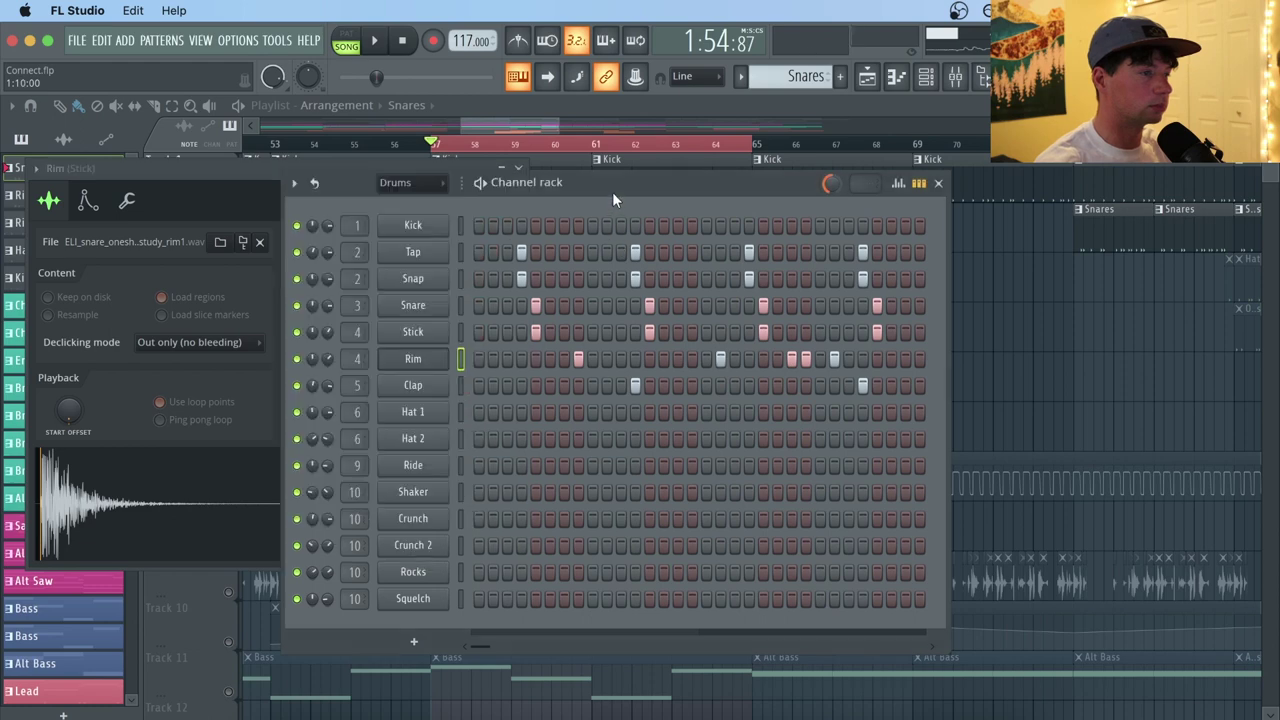
click(420, 390)
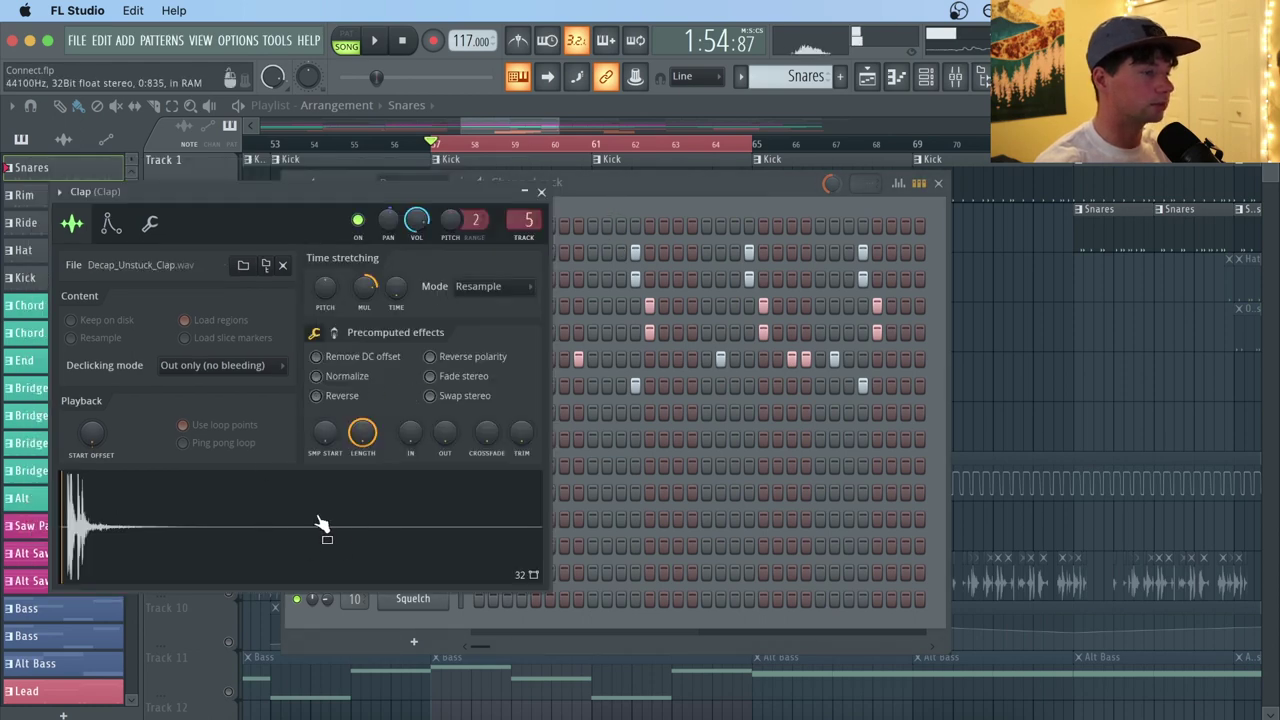
click(729, 190)
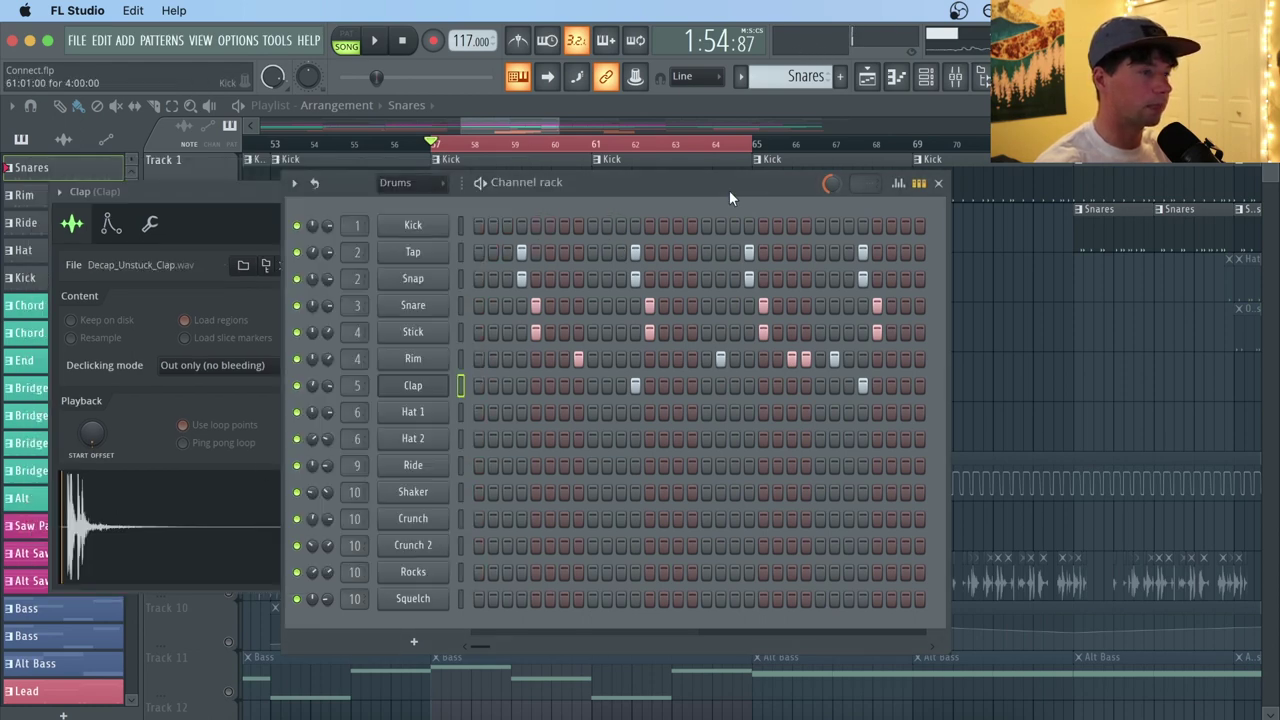
Play the Snares pattern on its own in pattern mode, stop it, and hide the channel rack.
click(366, 42)
click(377, 41)
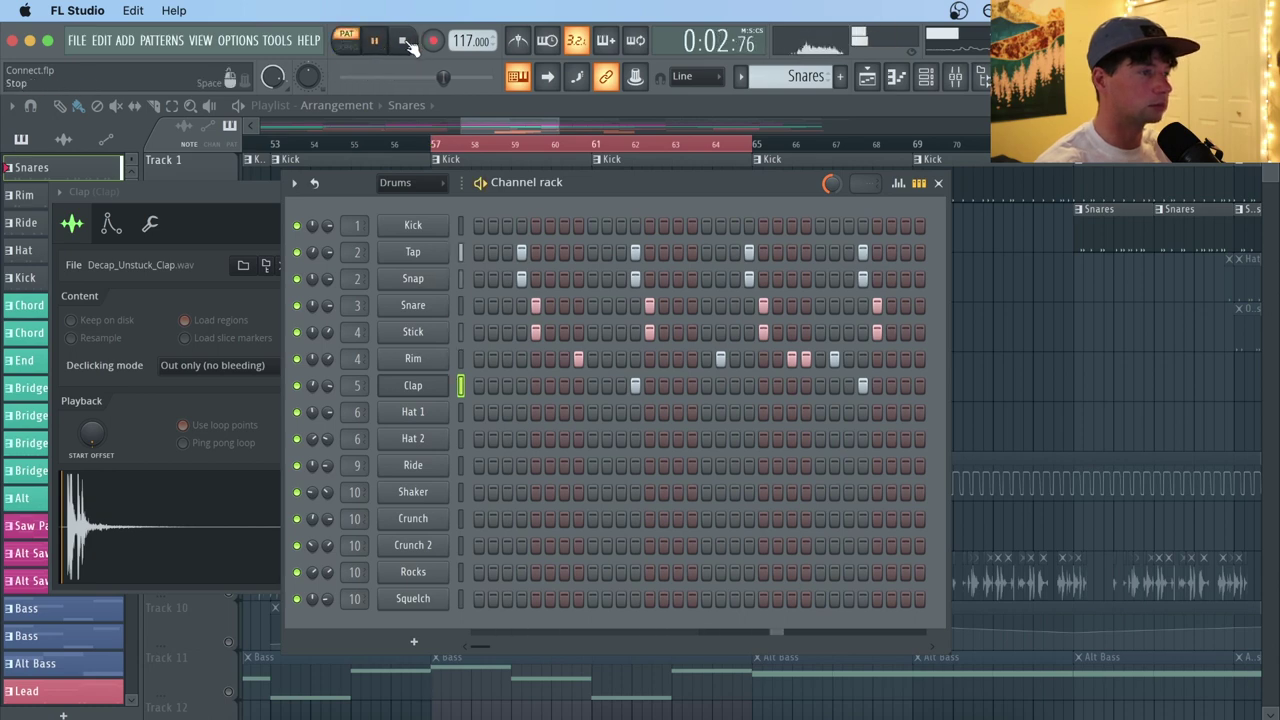
click(405, 42)
key(F6)
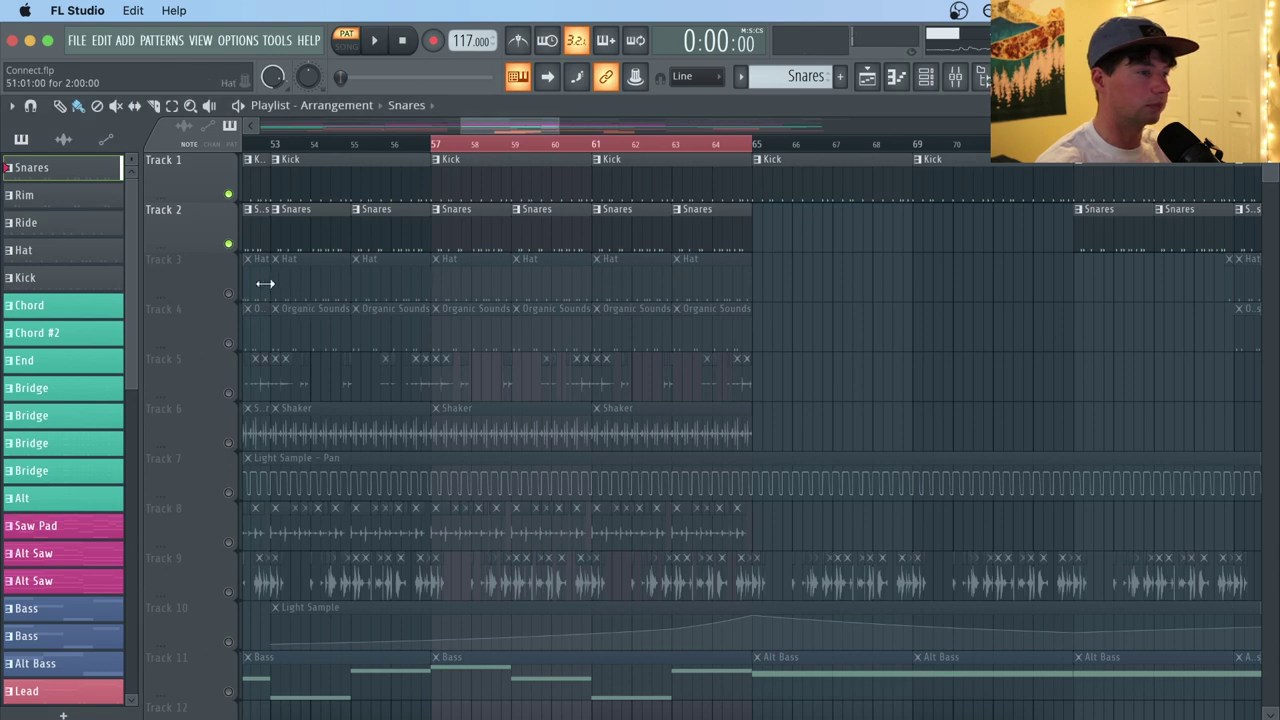
Solo the hats on Track 3 and play the looped section in song mode.
right_click(230, 295)
click(430, 144)
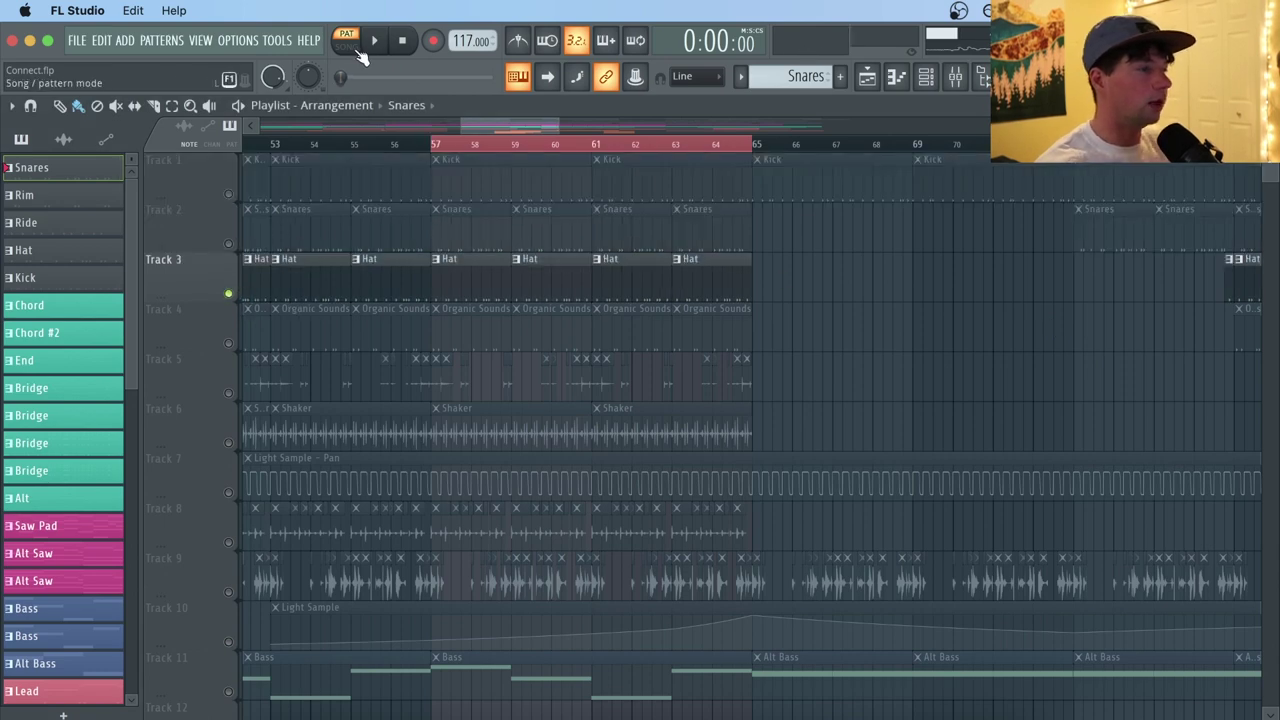
click(345, 46)
click(374, 40)
Show the Hat pattern in the channel rack and stop playback.
click(486, 286)
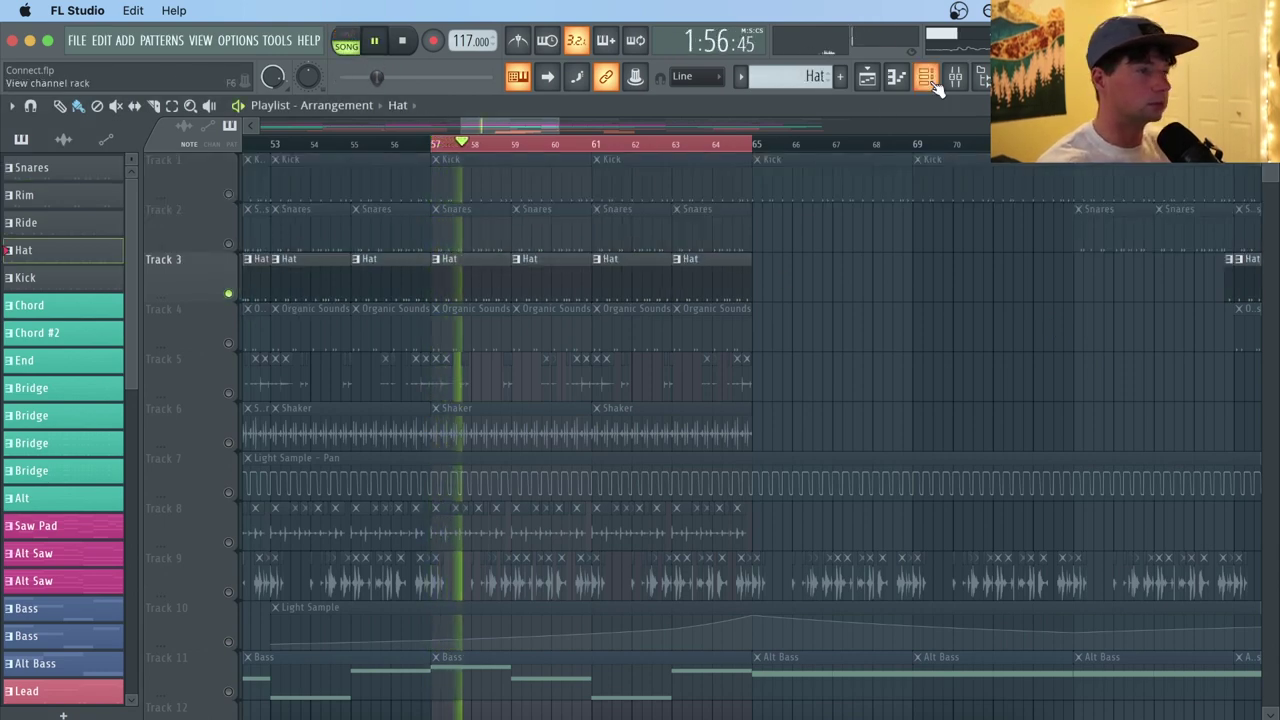
key(F6)
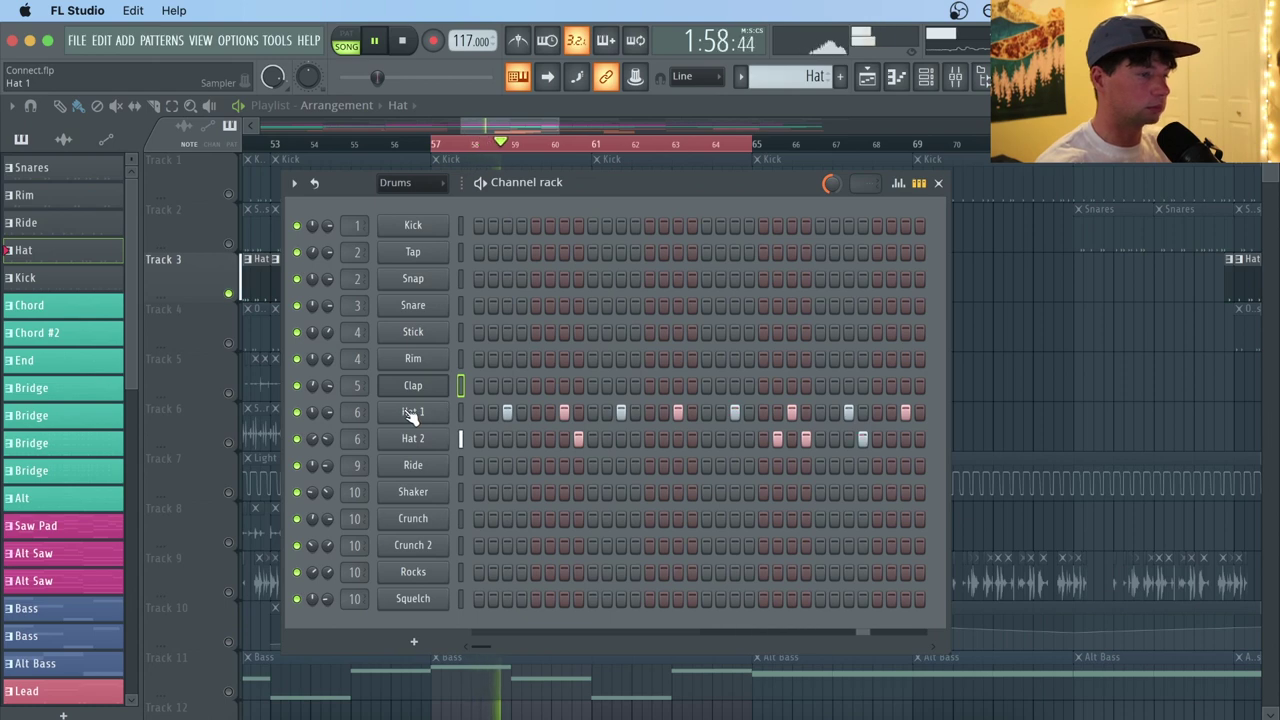
key(space)
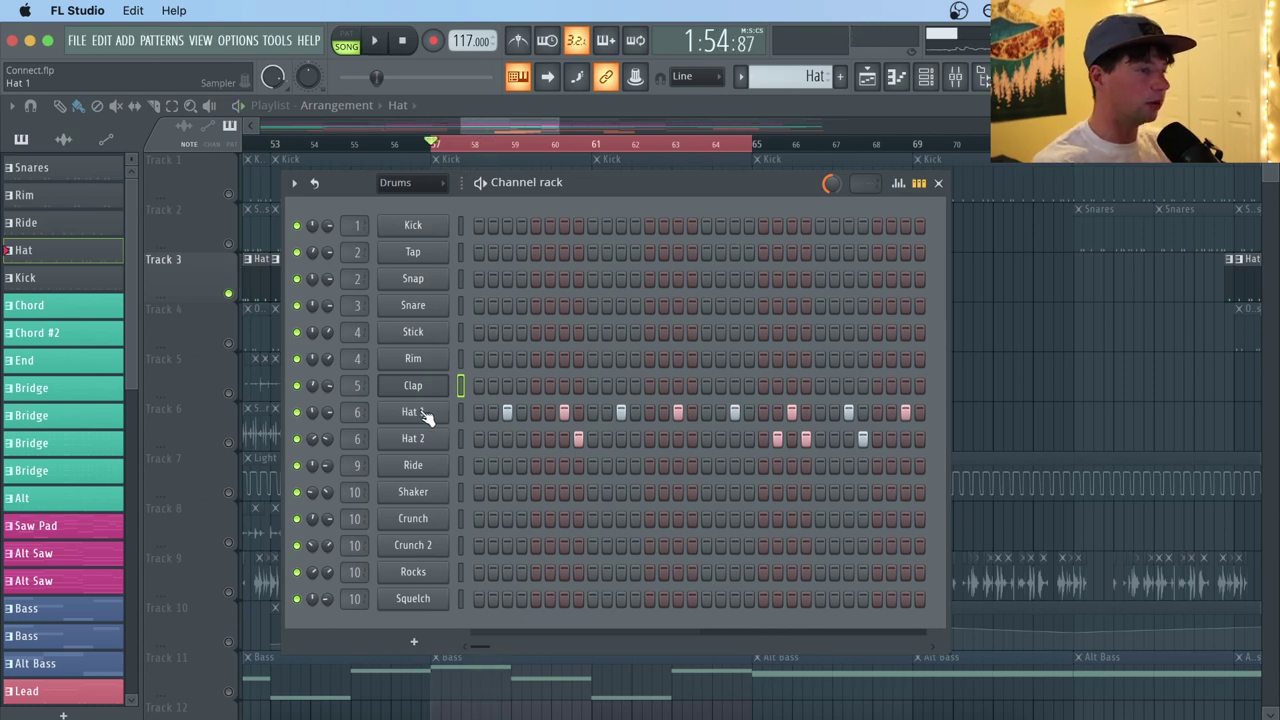
Examine the Hat 1 channel's sample, keep its time-stretching mode at e2 transient, and close its settings and the channel rack.
click(425, 415)
drag(384, 210, 527, 219)
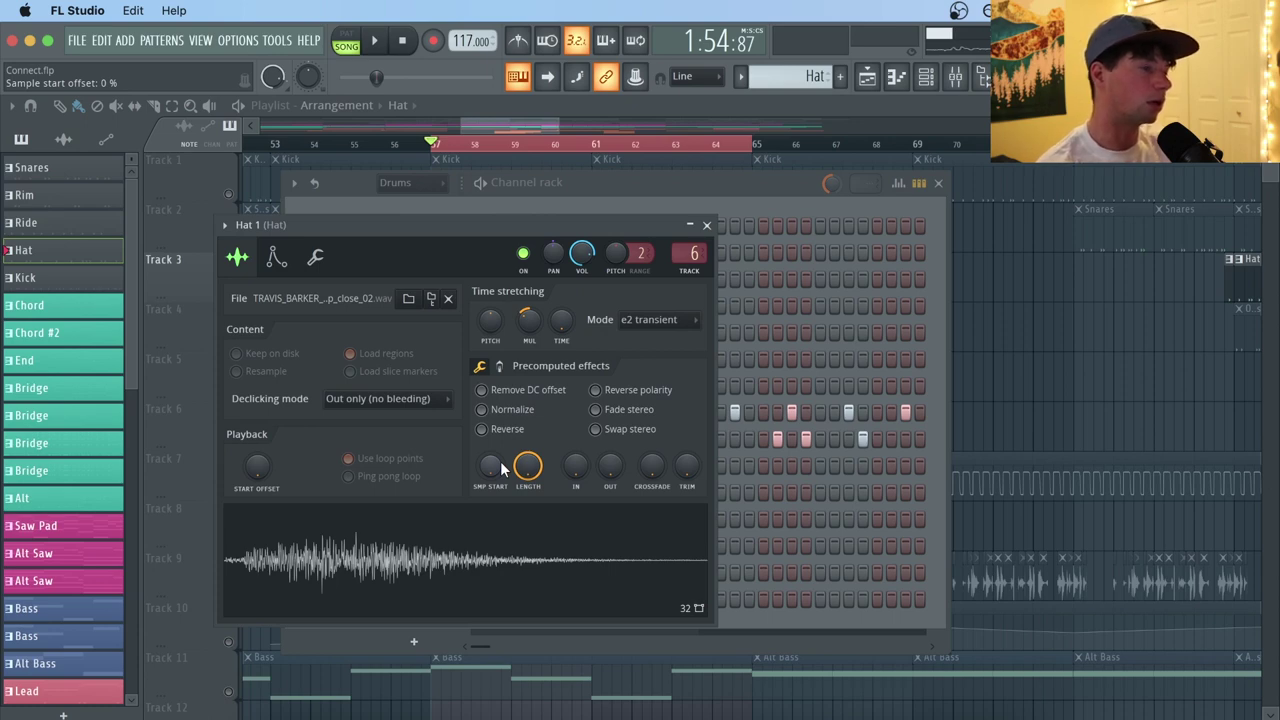
click(671, 321)
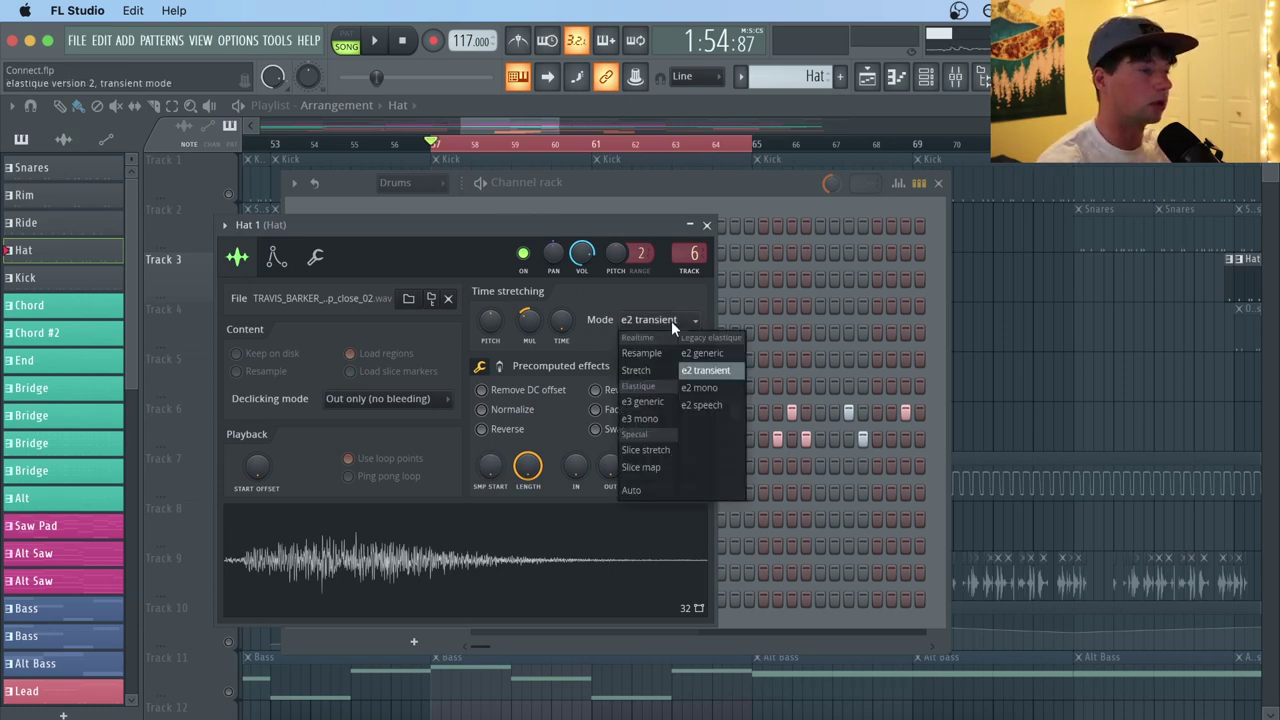
click(705, 370)
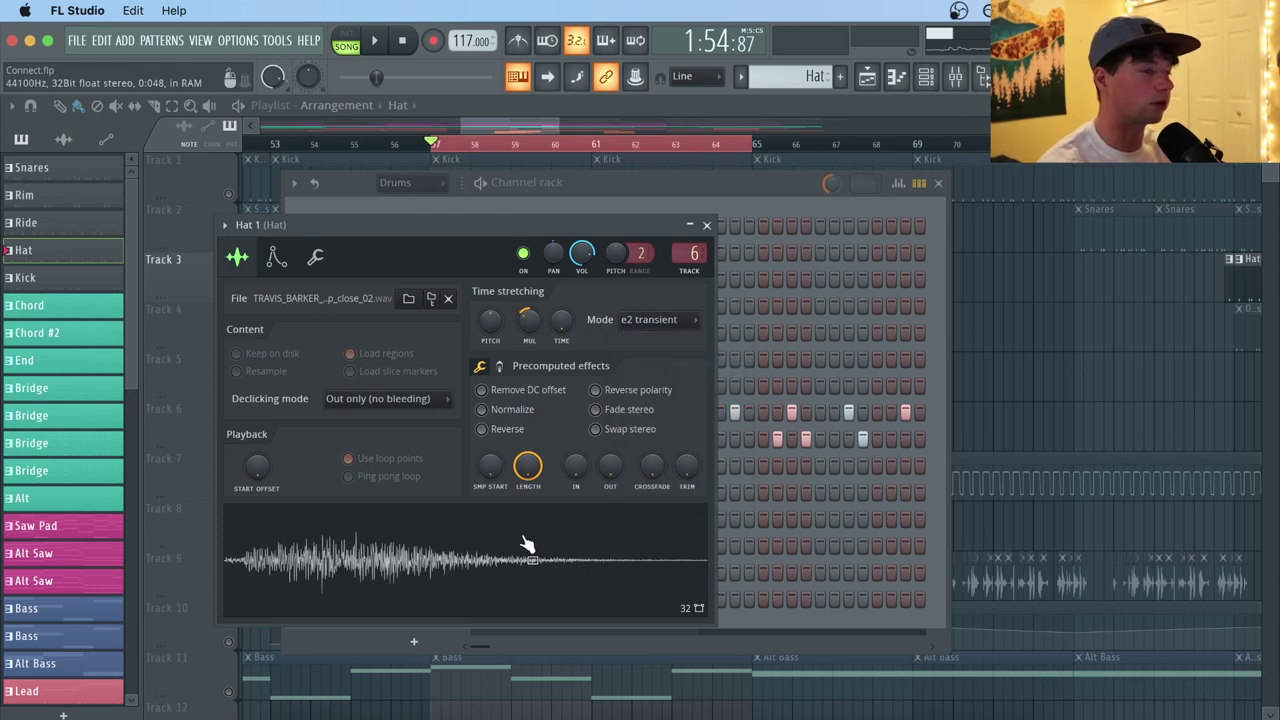
click(706, 225)
key(F6)
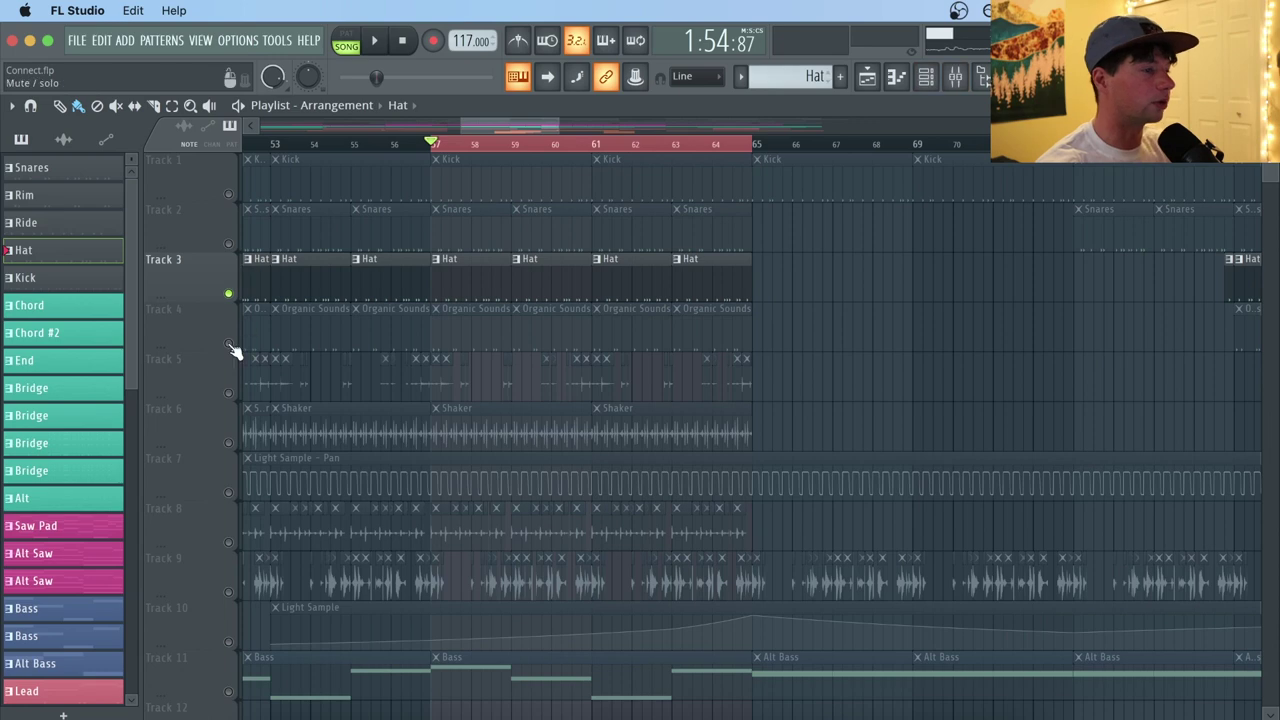
Solo the organic sounds on Track 4, enable Track 5 alongside it, and play the looped section.
click(228, 243)
click(228, 194)
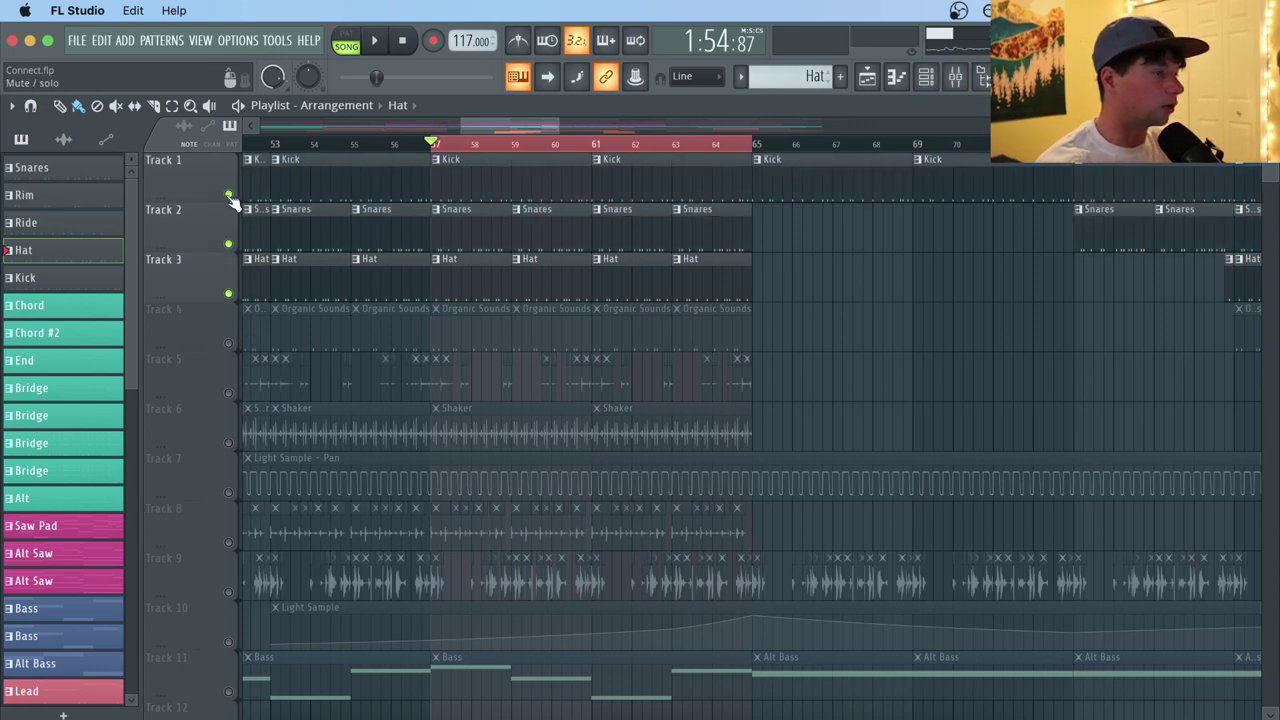
right_click(229, 344)
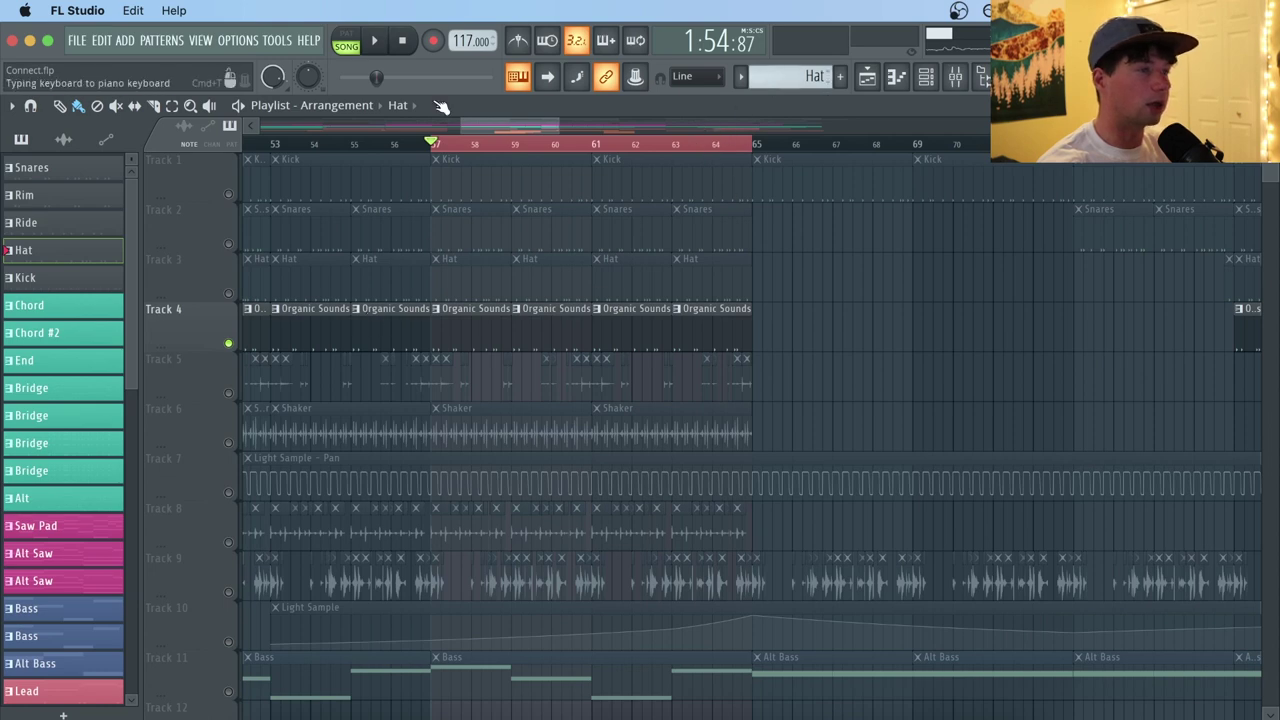
click(228, 393)
key(space)
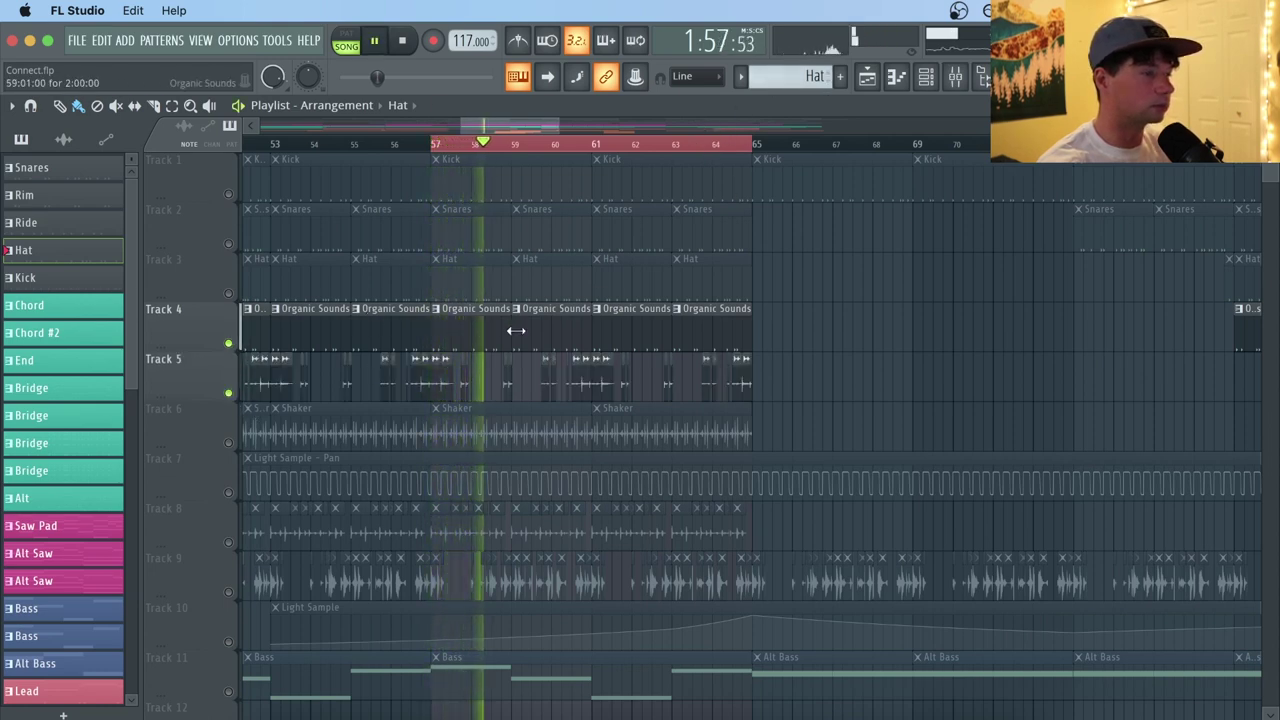
Show the Organic Sounds pattern in the channel rack while the loop plays.
click(471, 323)
click(897, 70)
click(896, 76)
click(926, 76)
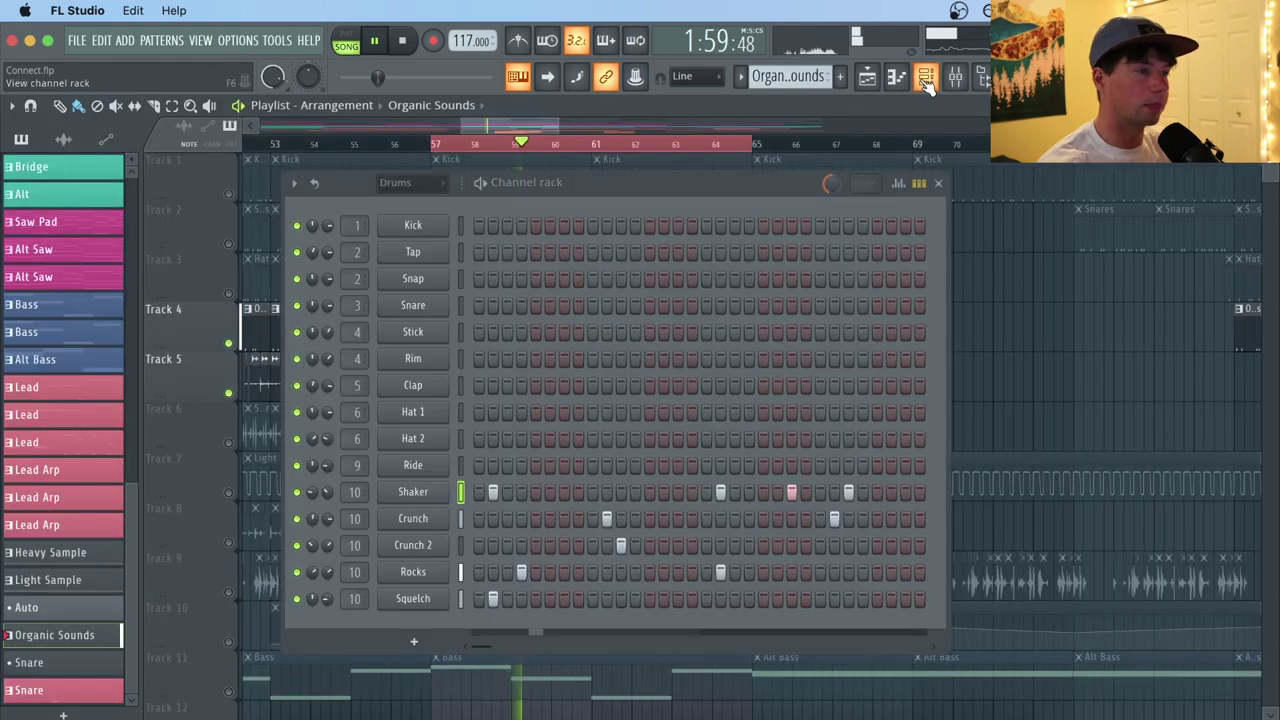
Stop playback and inspect the samples of the Shaker and Crunch channels in the channel rack.
key(space)
drag(693, 185, 701, 148)
click(419, 459)
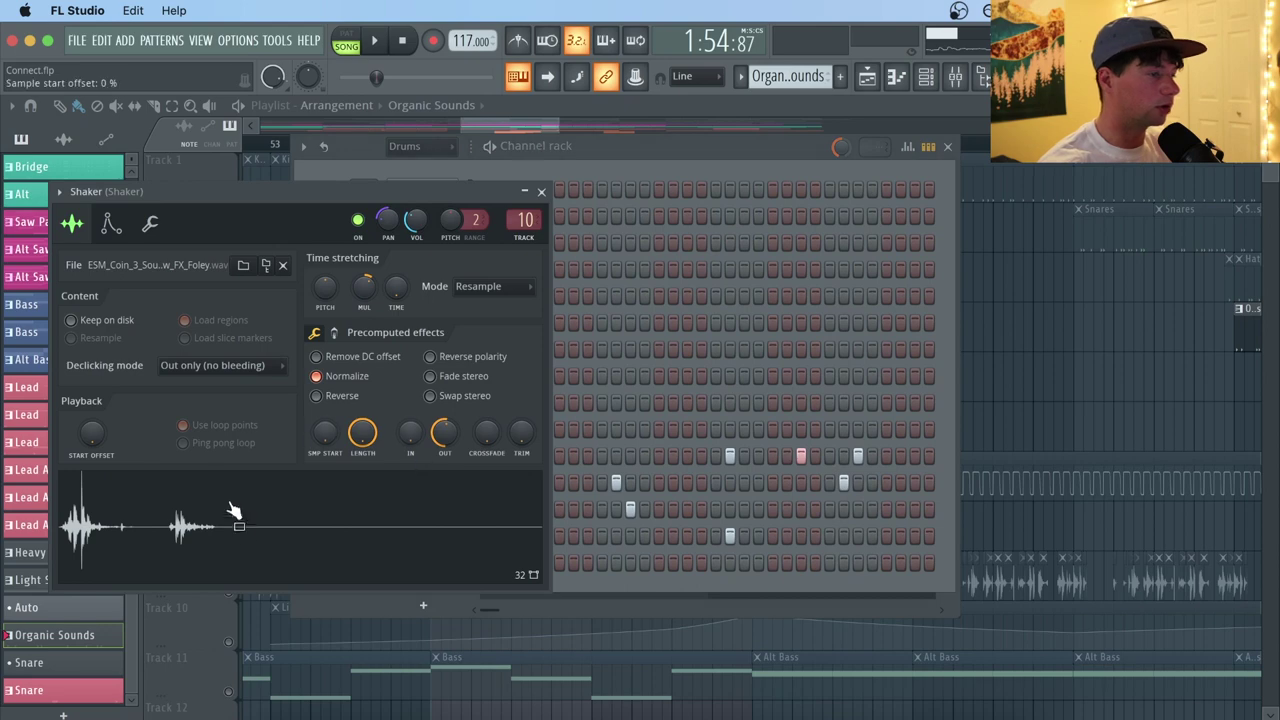
click(623, 152)
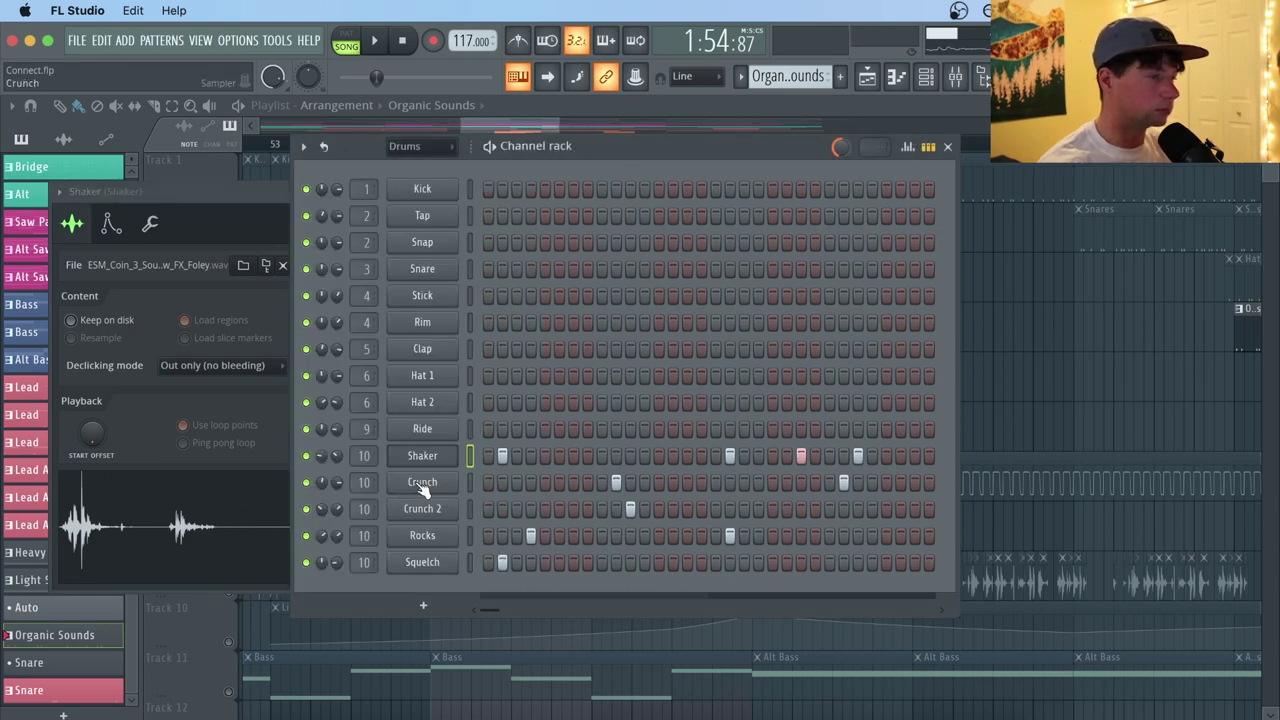
click(421, 482)
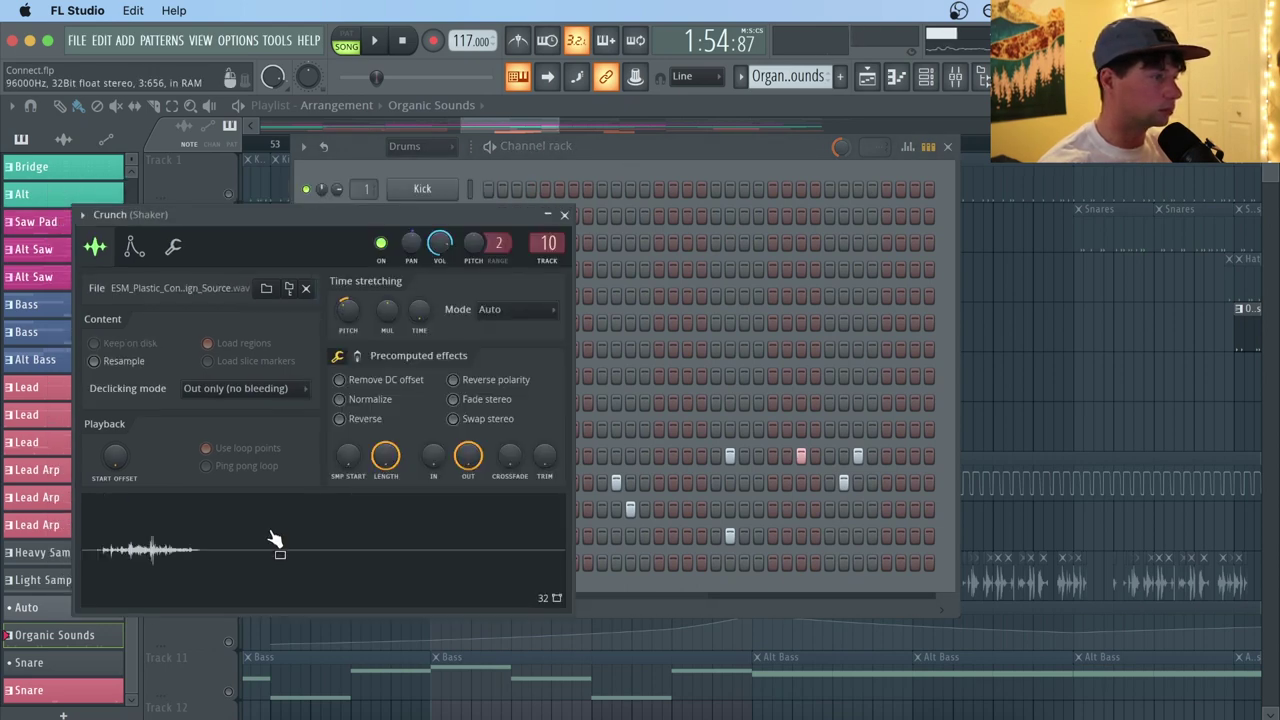
click(689, 158)
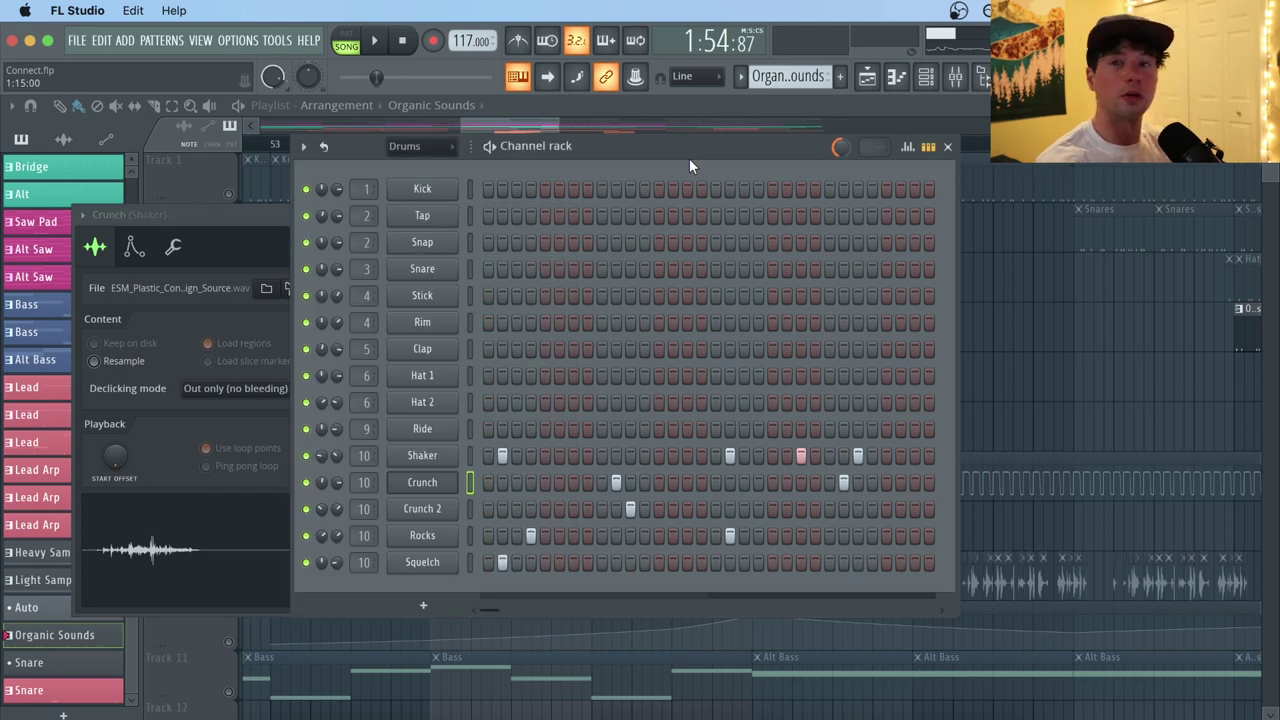
Open the Crunch 2 channel's sample, audition its waveform, and return to the channel rack.
click(418, 512)
drag(339, 233, 574, 232)
click(353, 270)
click(635, 588)
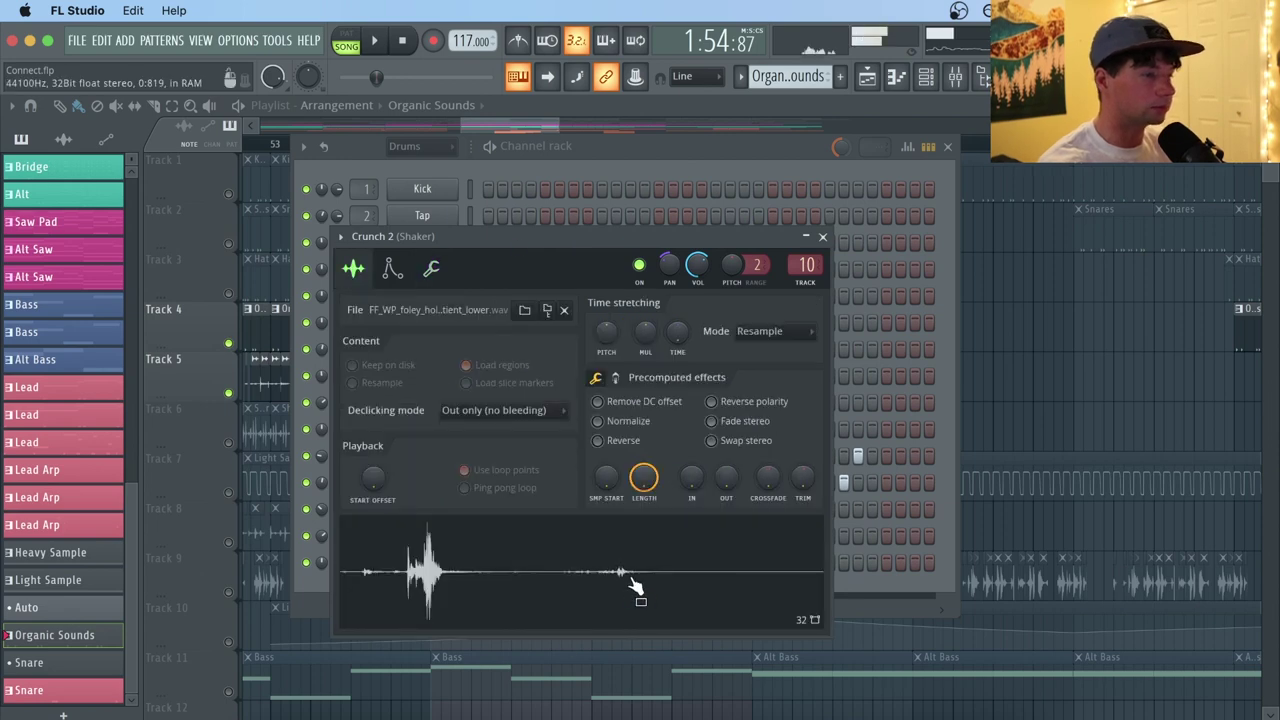
click(686, 156)
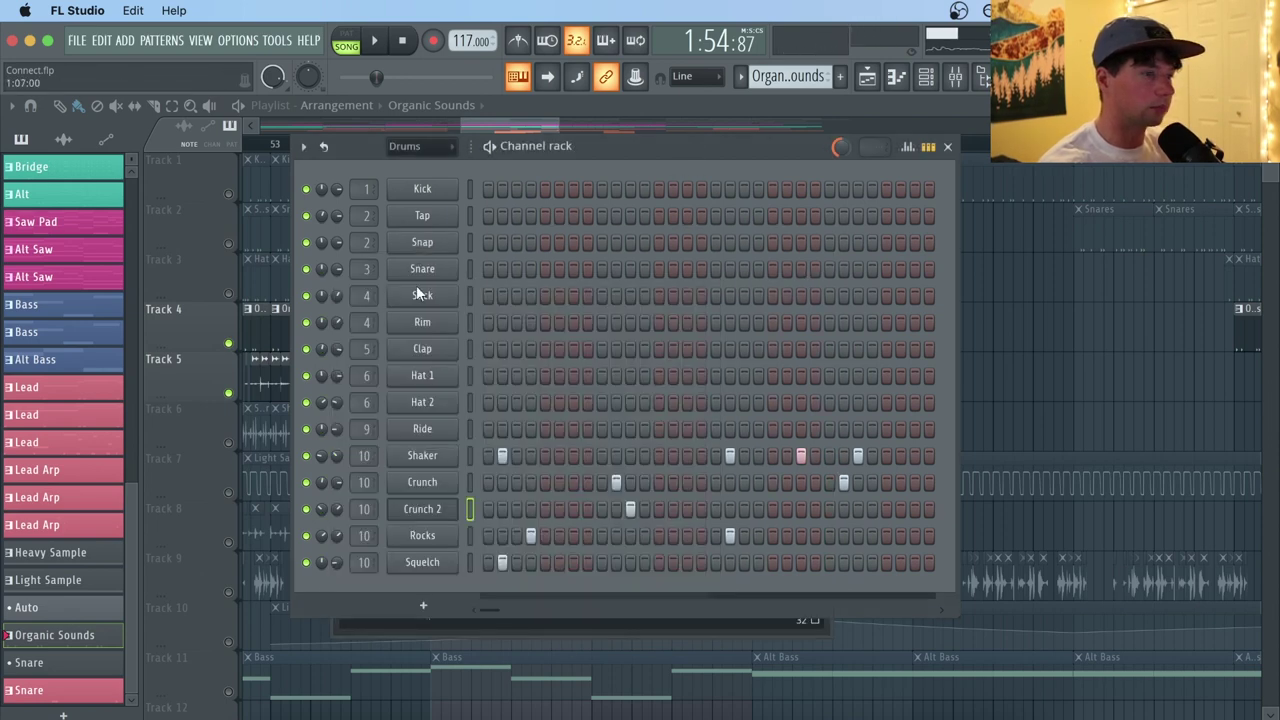
Audition the Rocks channel's sample, inspect the Squelch channel's sample, and return to the playlist.
click(443, 536)
click(343, 594)
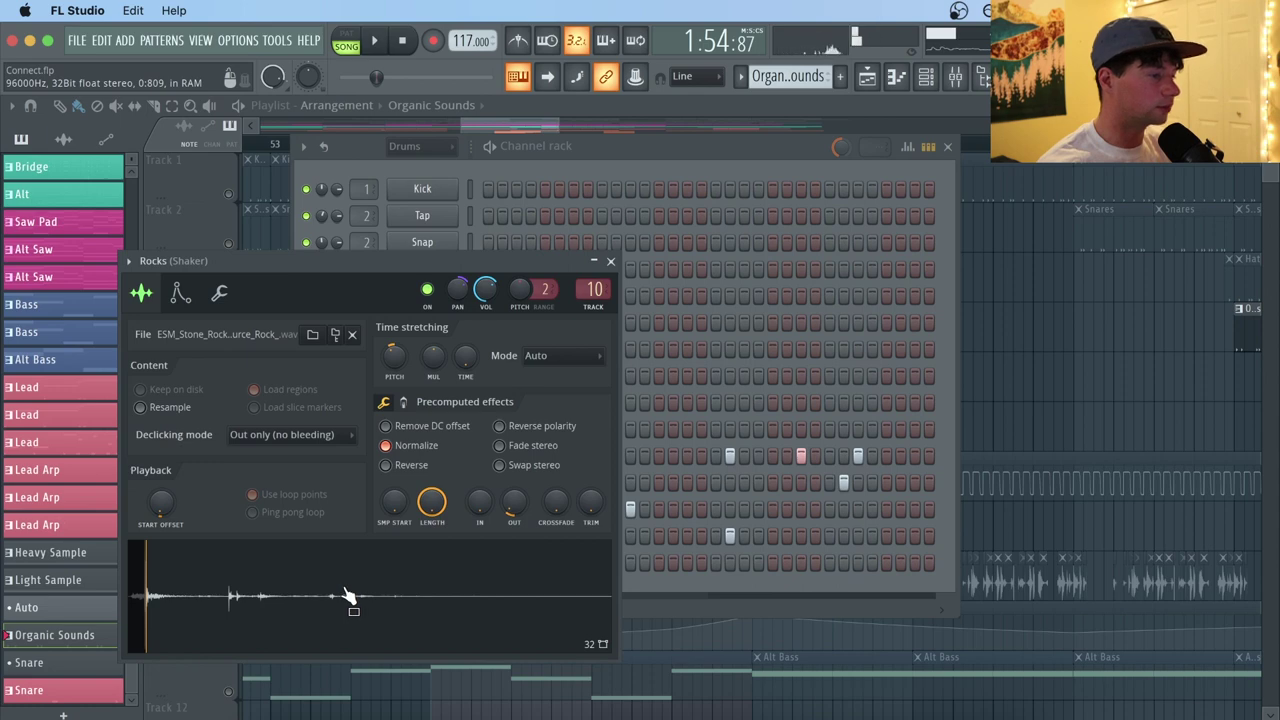
click(637, 175)
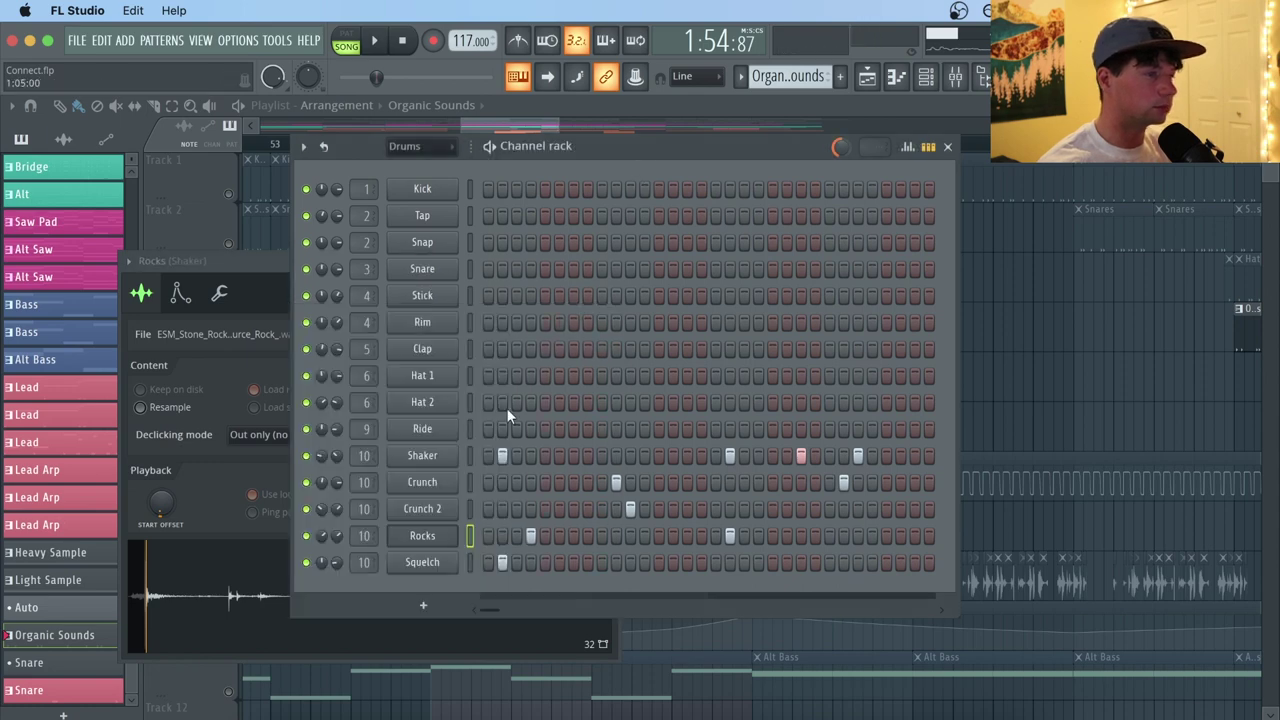
click(436, 563)
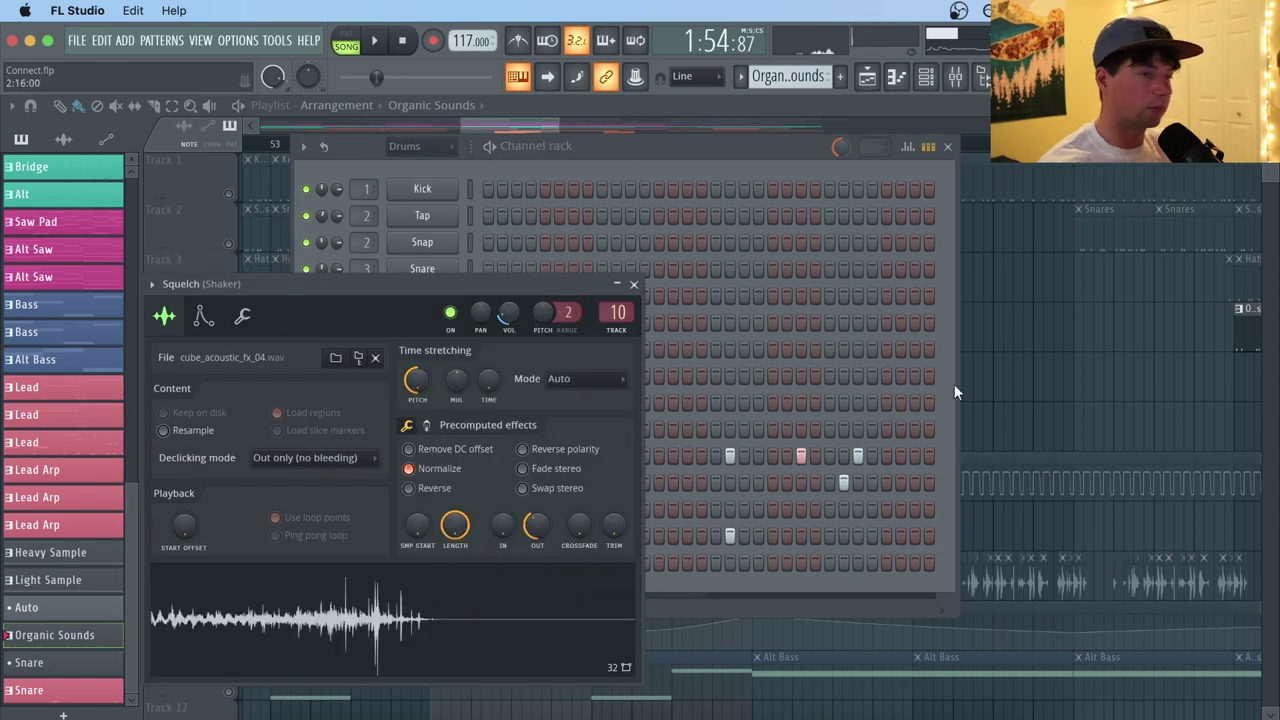
click(1000, 366)
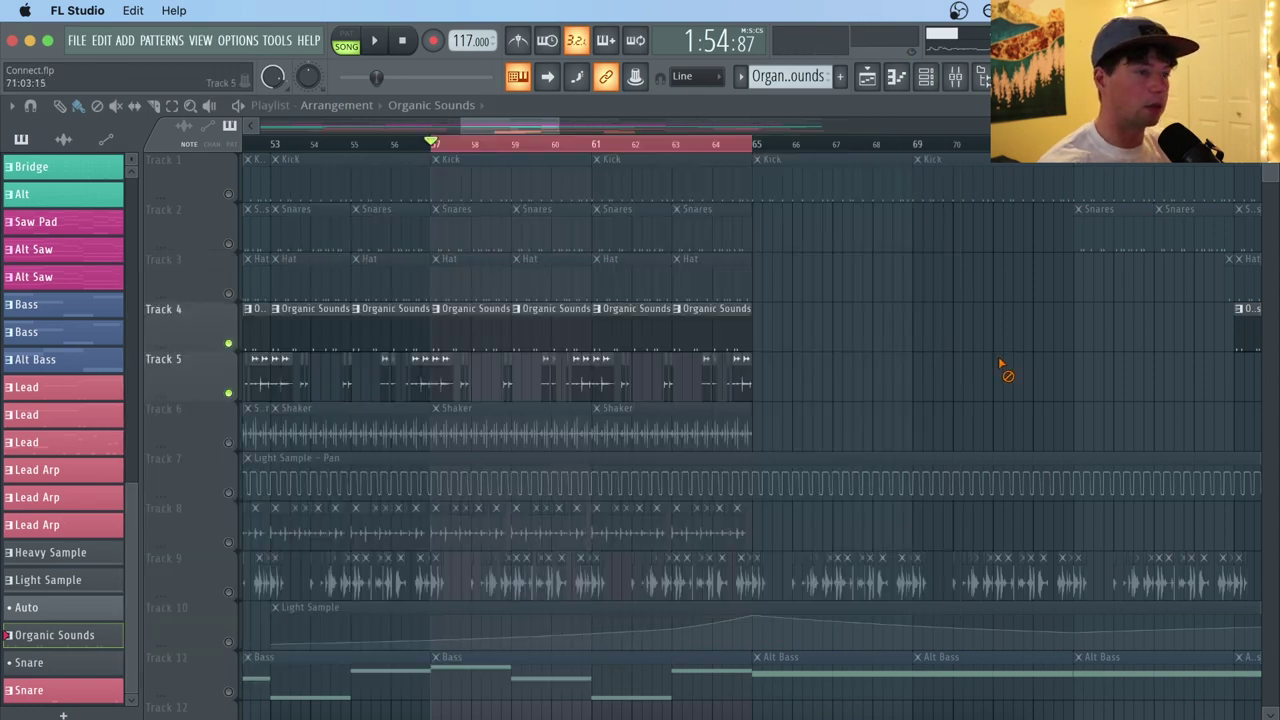
Enable Tracks 1 and 2, mute Tracks 4 and 5, and briefly play the looped section with only kick and snares.
click(228, 193)
click(228, 243)
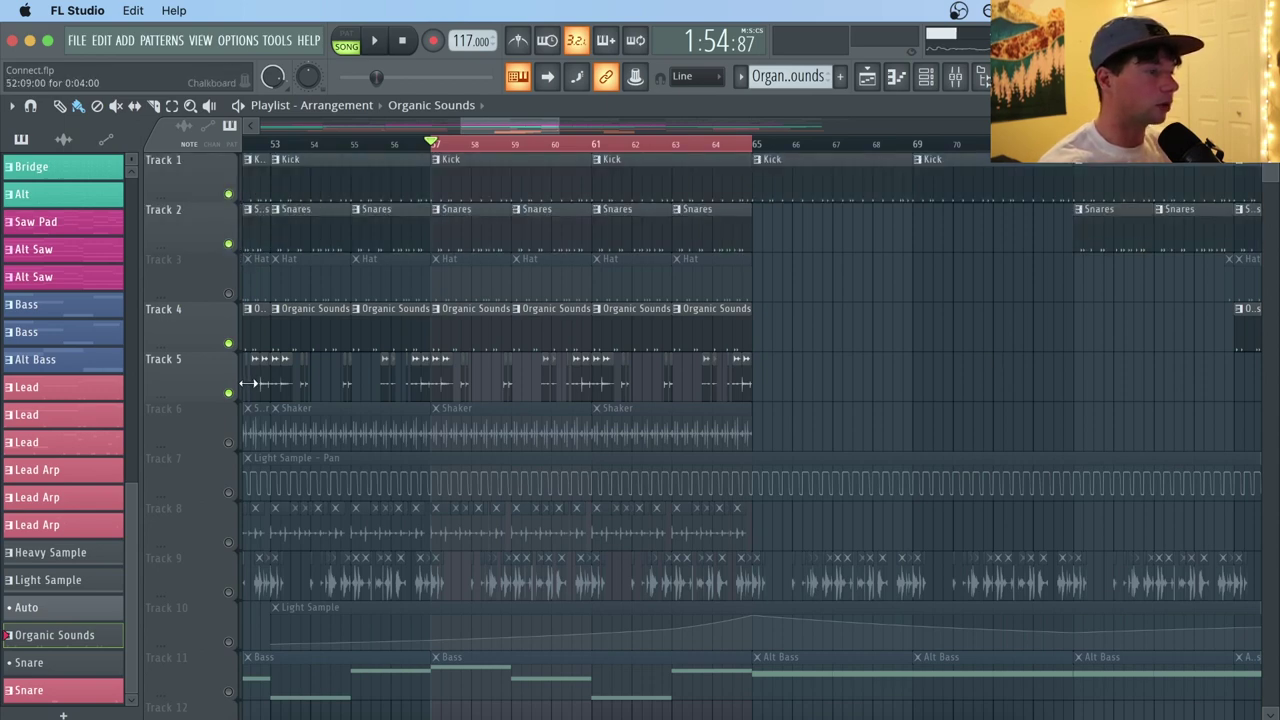
click(228, 343)
click(228, 393)
key(space)
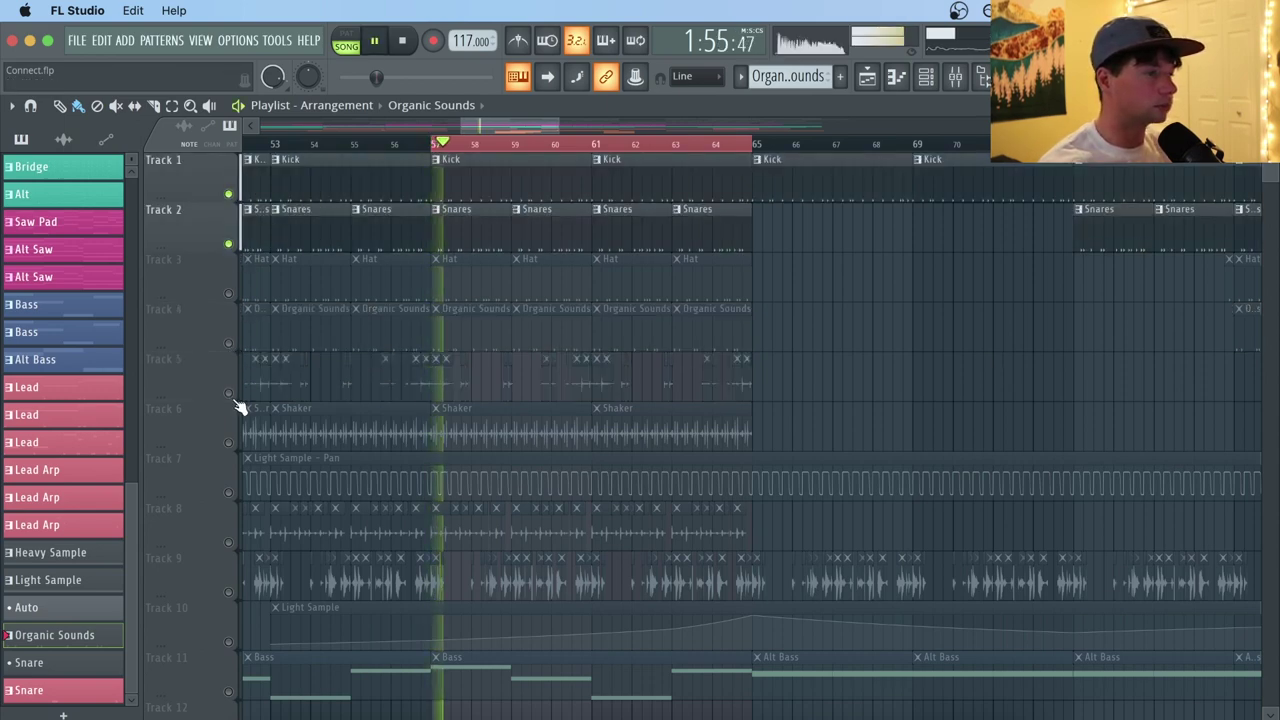
key(space)
Enable Tracks 4 and 5 again and play the loop with the organic sounds added to the kick and snares.
click(229, 393)
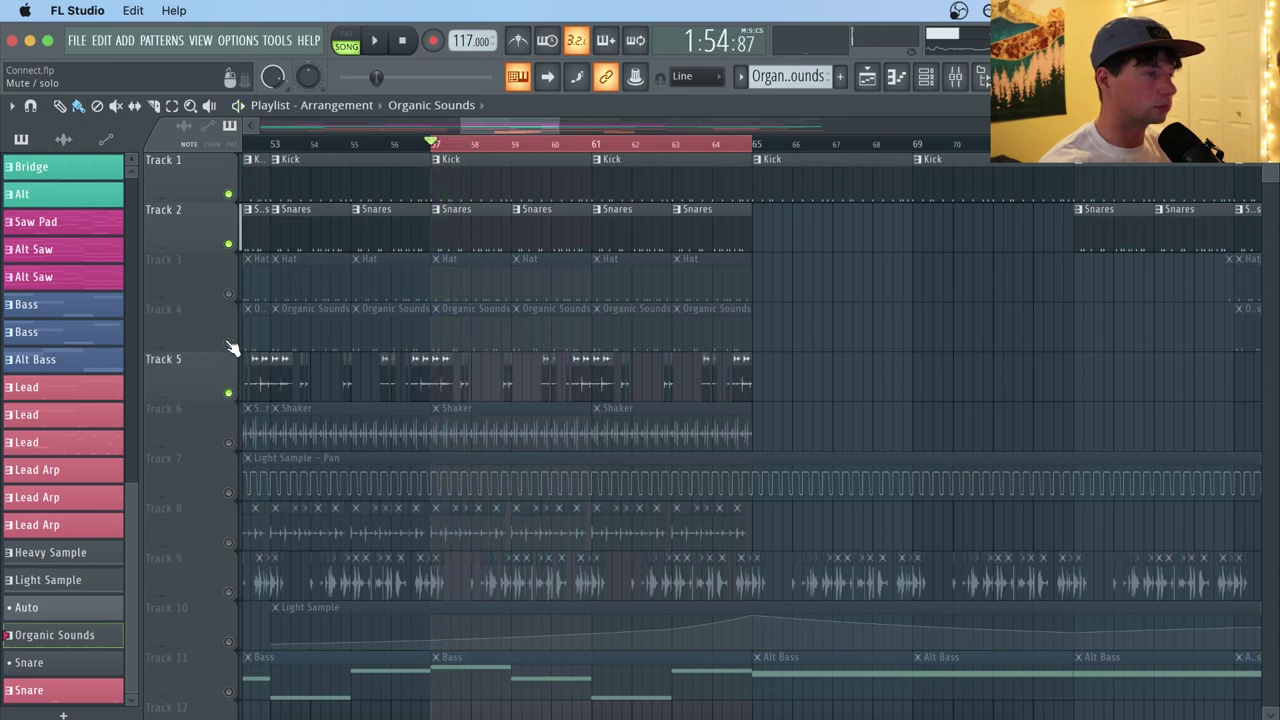
click(228, 343)
key(space)
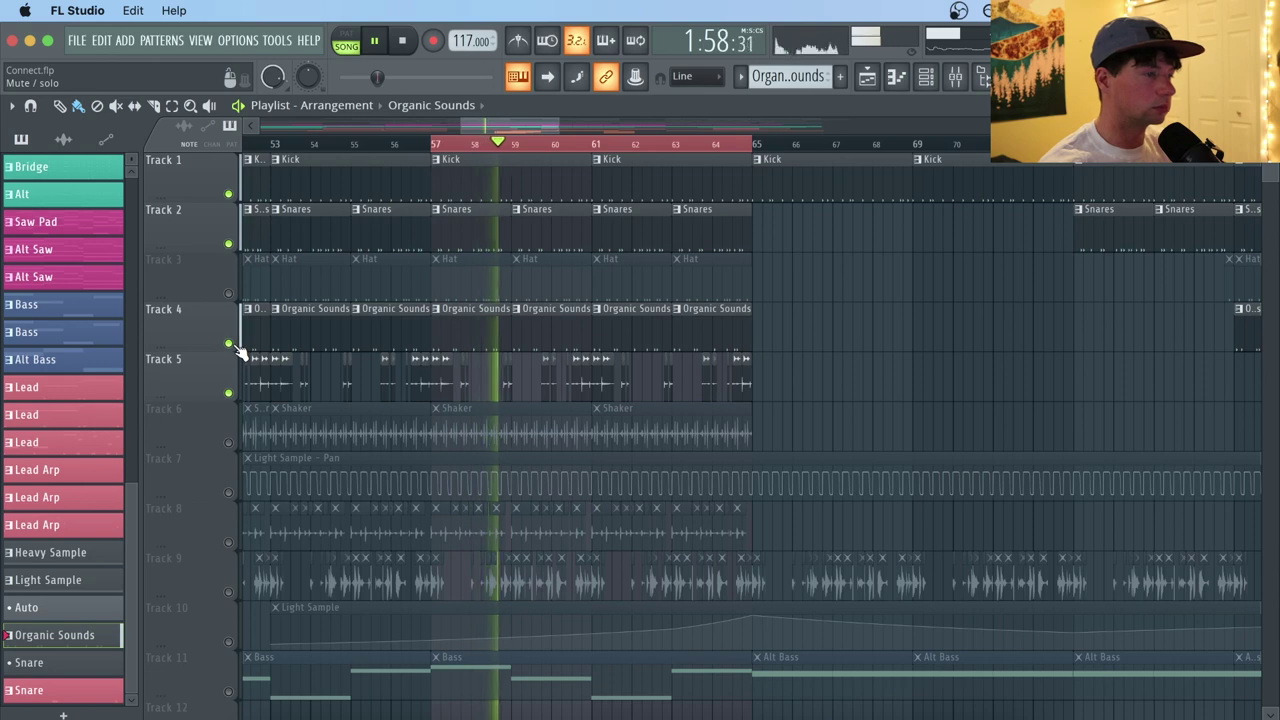
key(space)
Mute Tracks 5, 4, 2 and 1 in the playlist.
click(229, 393)
click(228, 343)
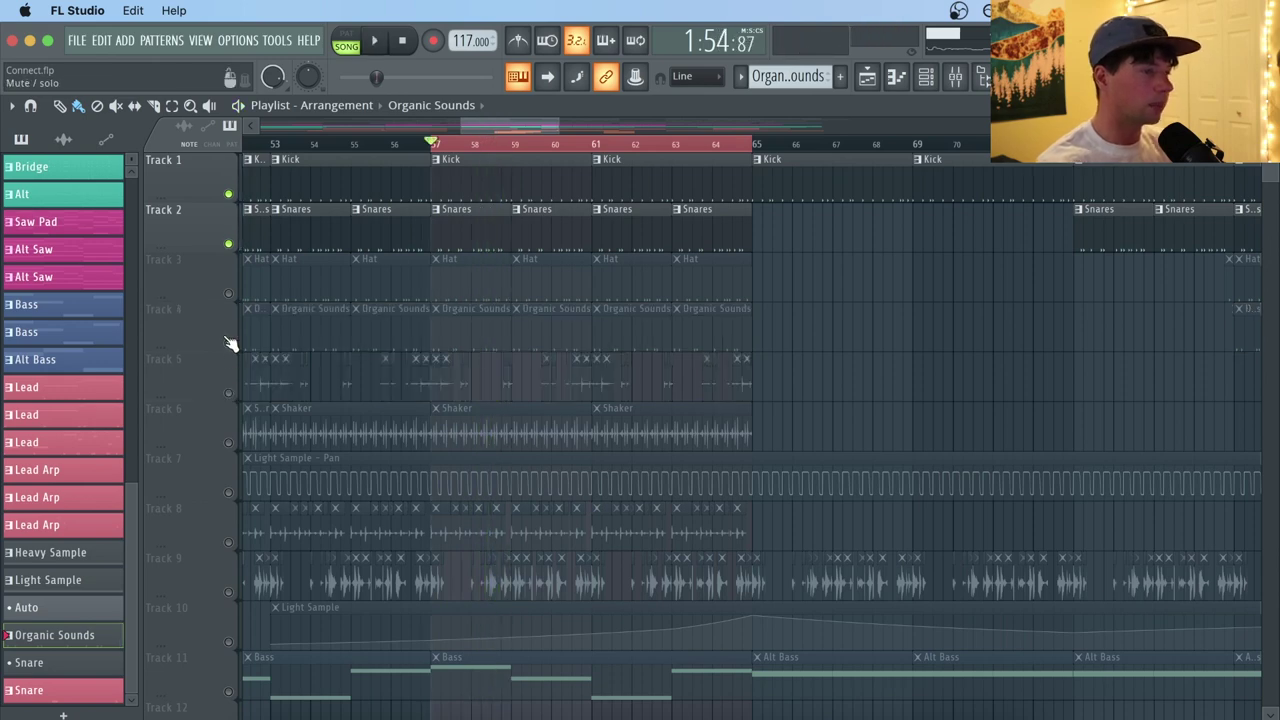
click(228, 243)
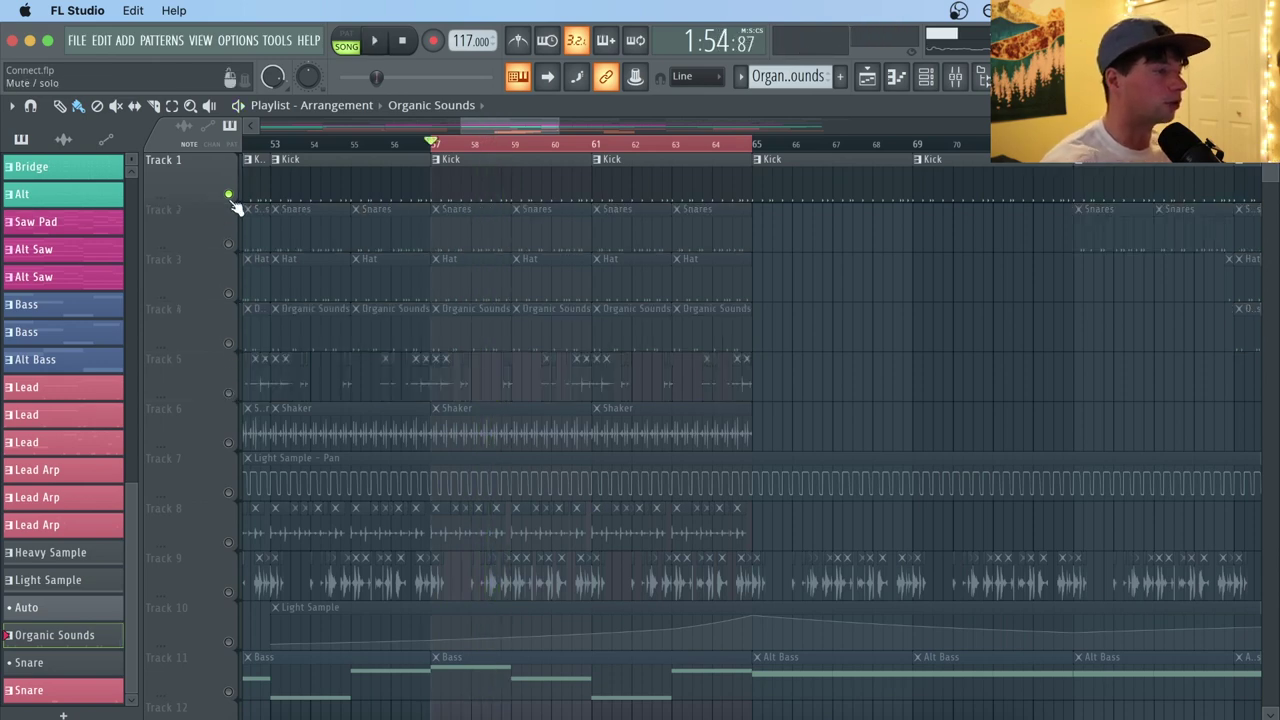
click(228, 194)
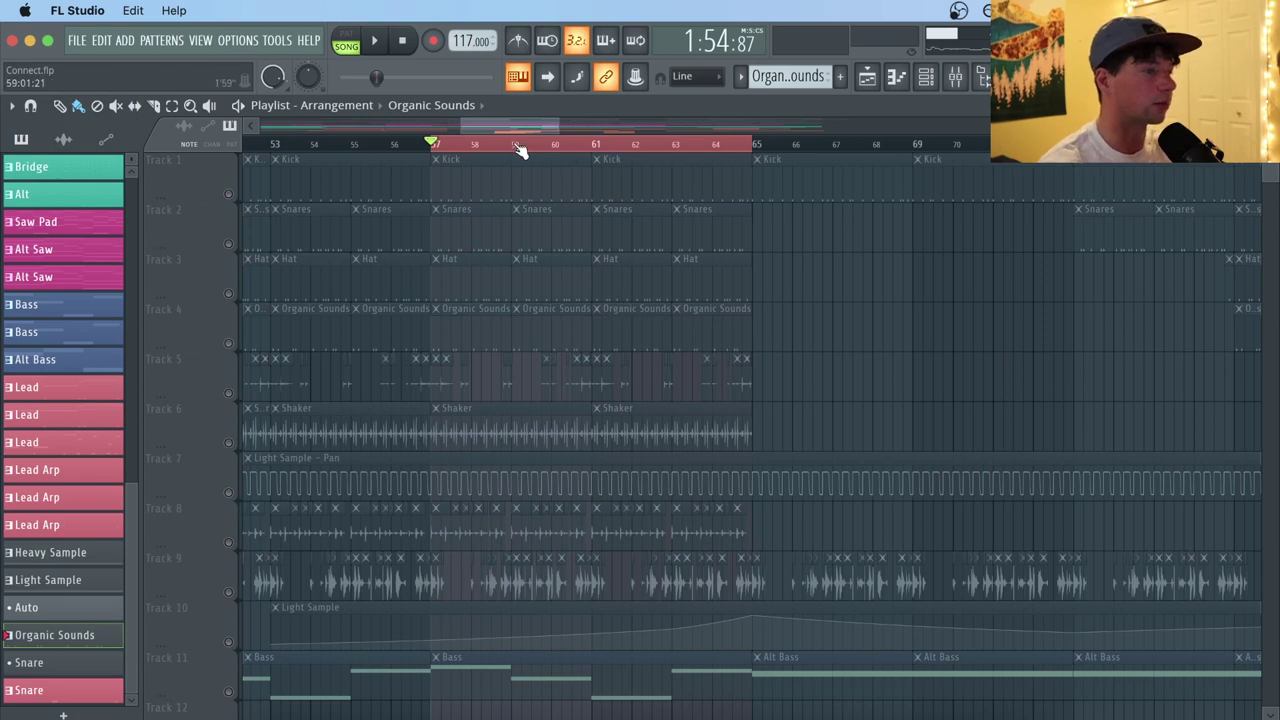
Open the Chalkboard clip's sample from Track 5, audition its waveform, and close its settings.
scroll(519, 150, up, 2)
double_click(418, 389)
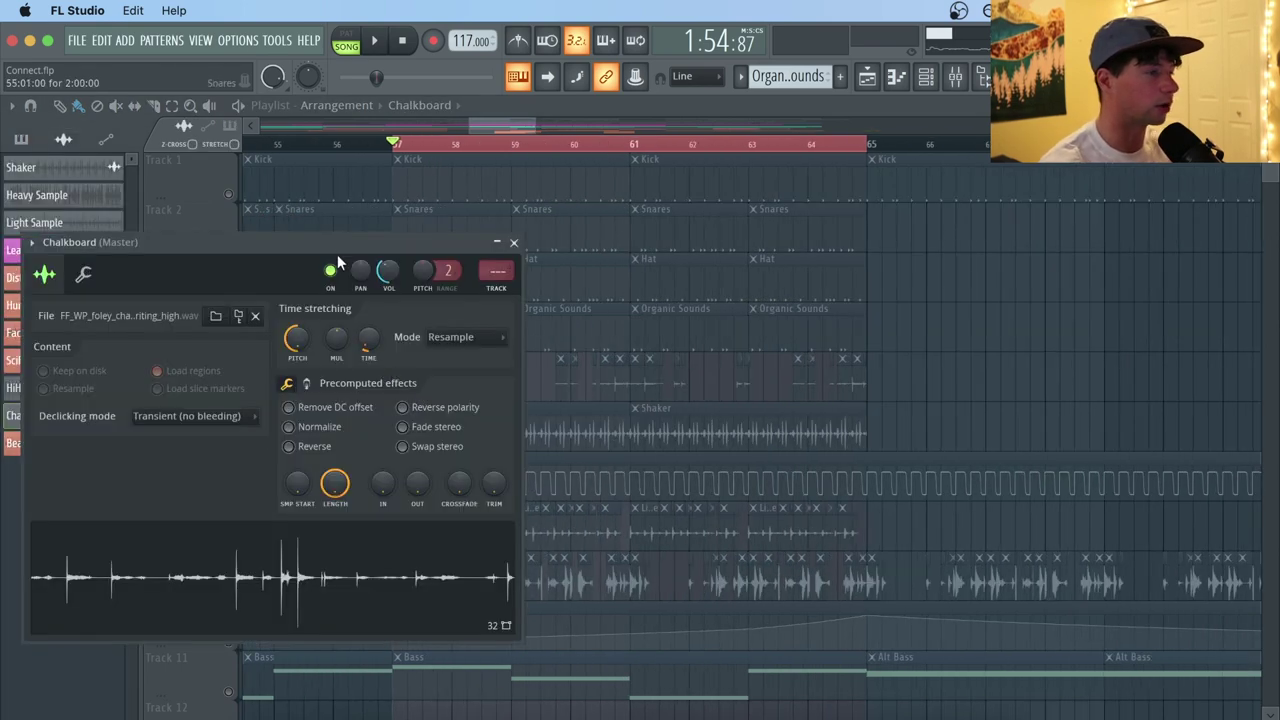
drag(337, 254, 547, 247)
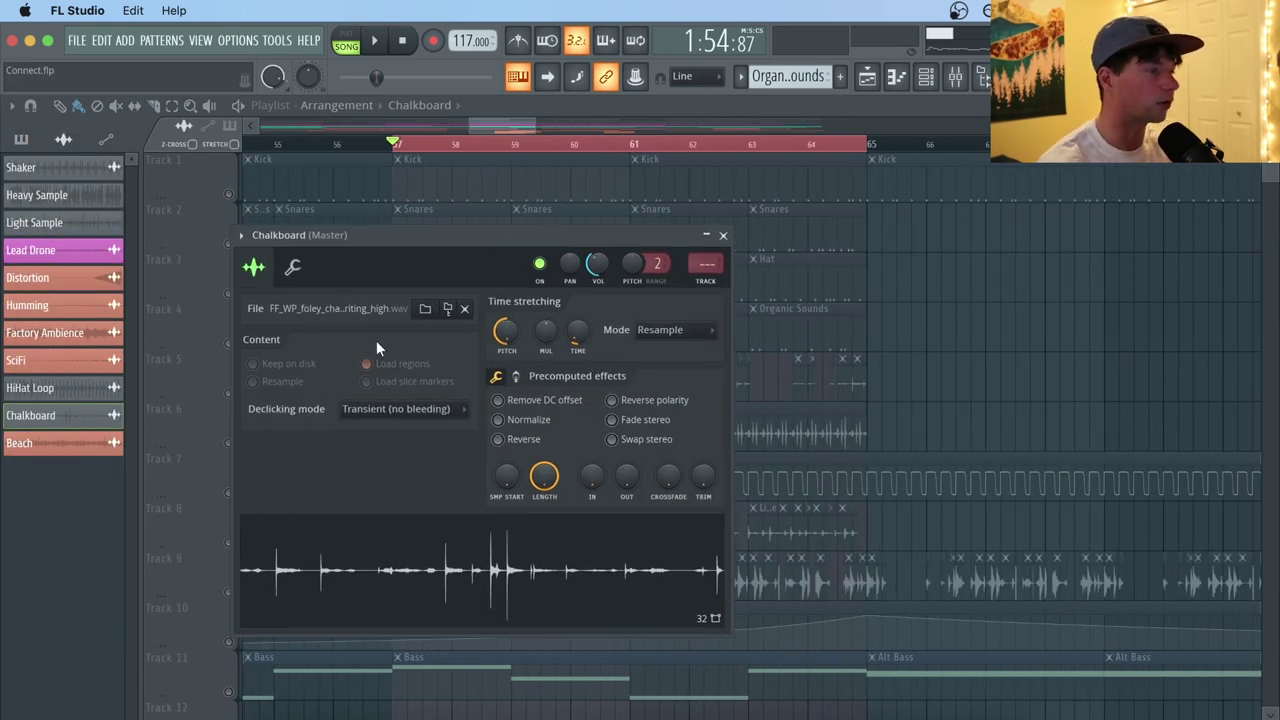
click(484, 590)
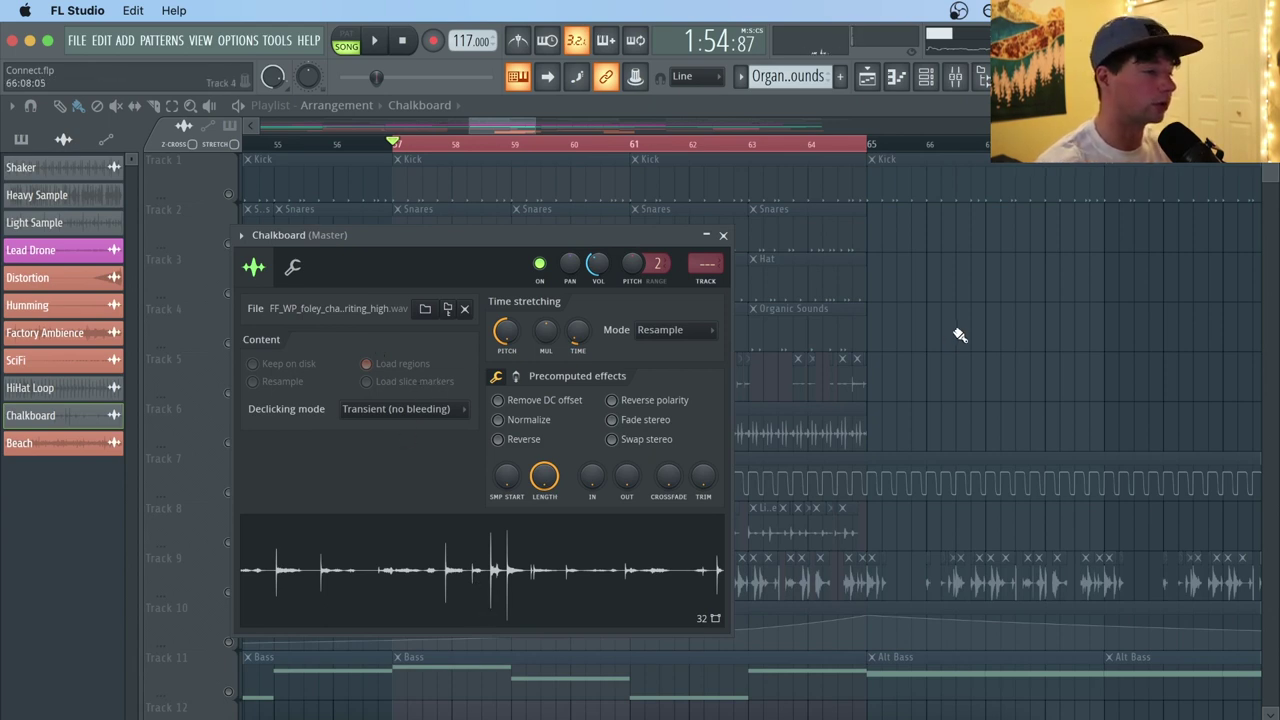
right_click(953, 335)
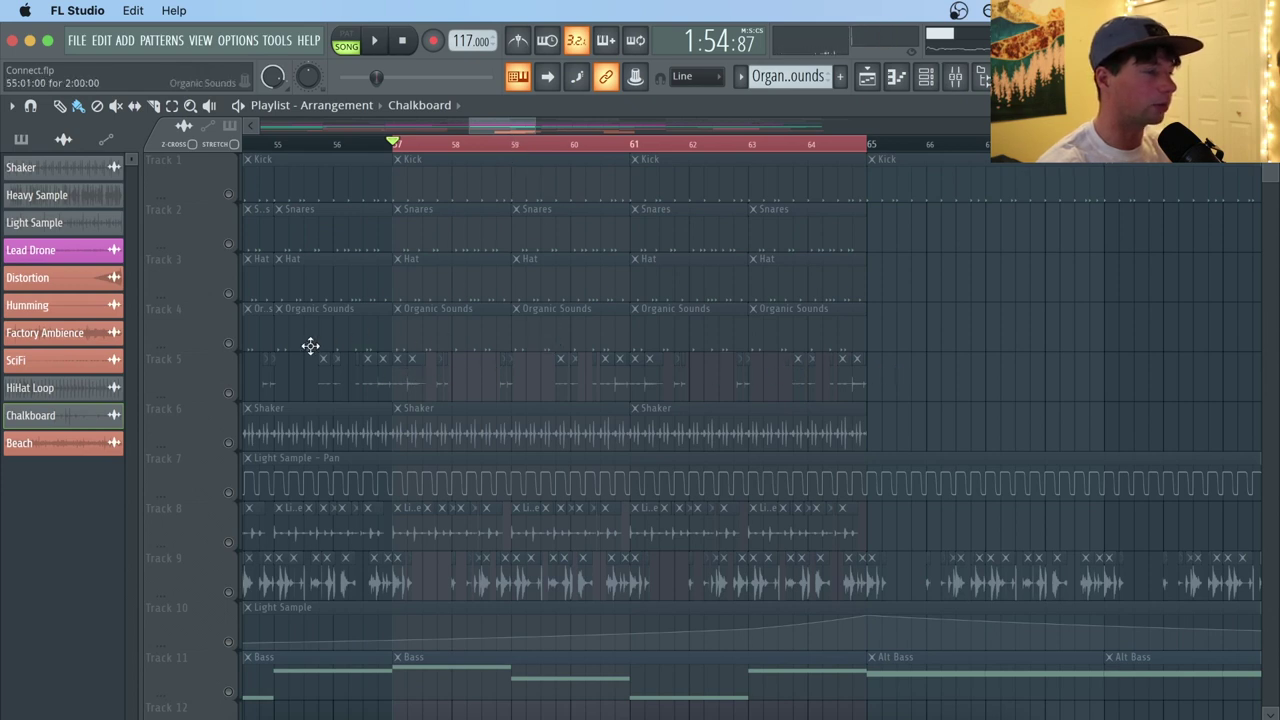
Enable the Chalkboard track together with Tracks 1, 2 and 3, and briefly play the looped section.
click(229, 394)
click(228, 194)
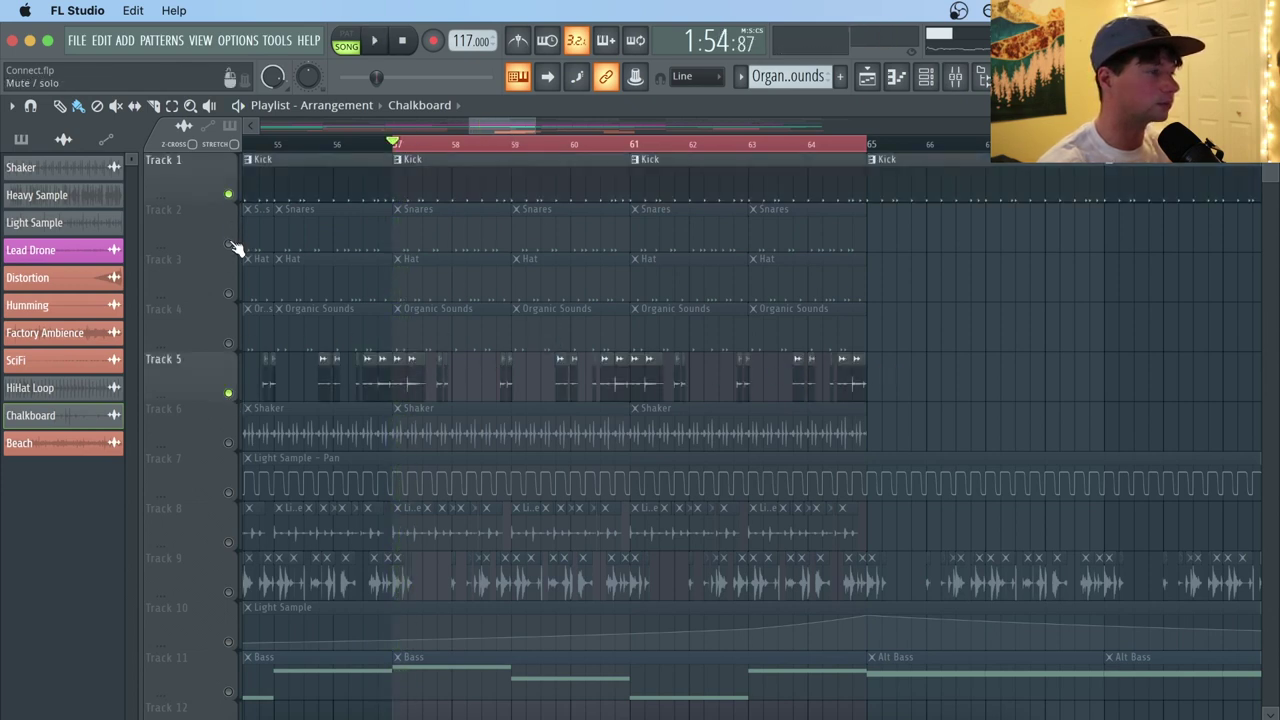
click(228, 243)
click(228, 293)
key(space)
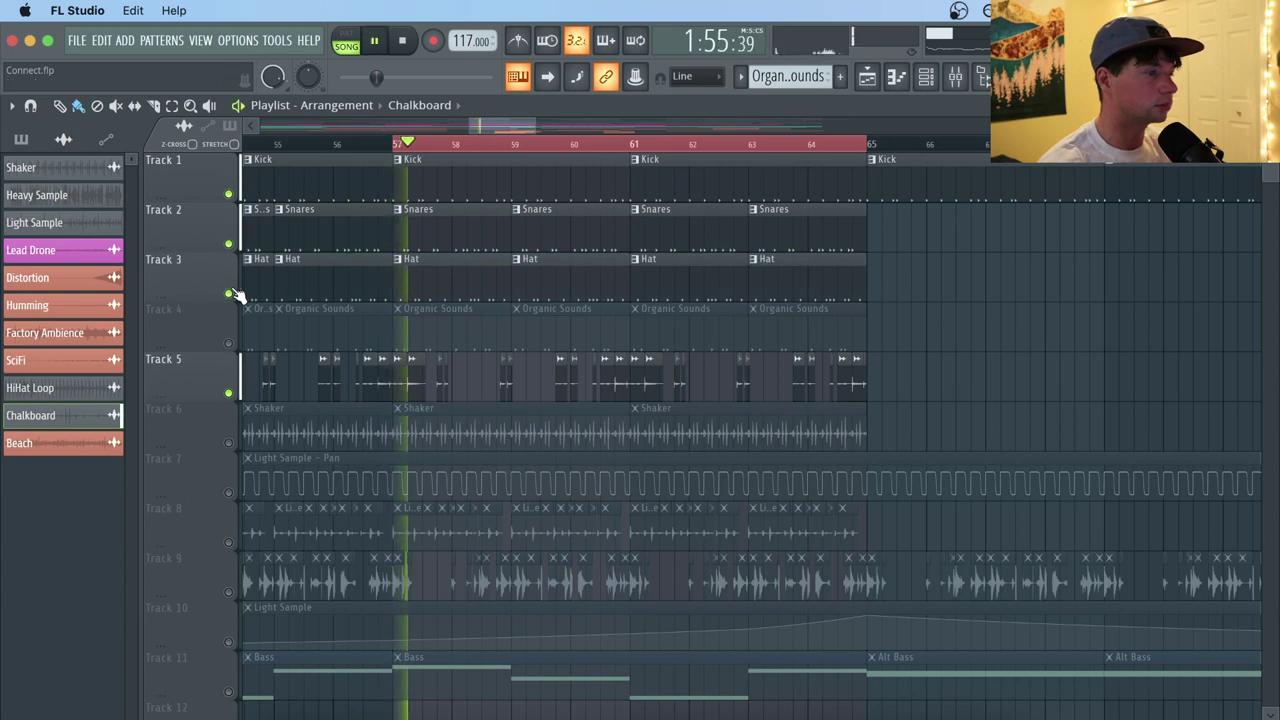
key(space)
Mute the Chalkboard, Hat, Kick and Snares tracks.
click(229, 393)
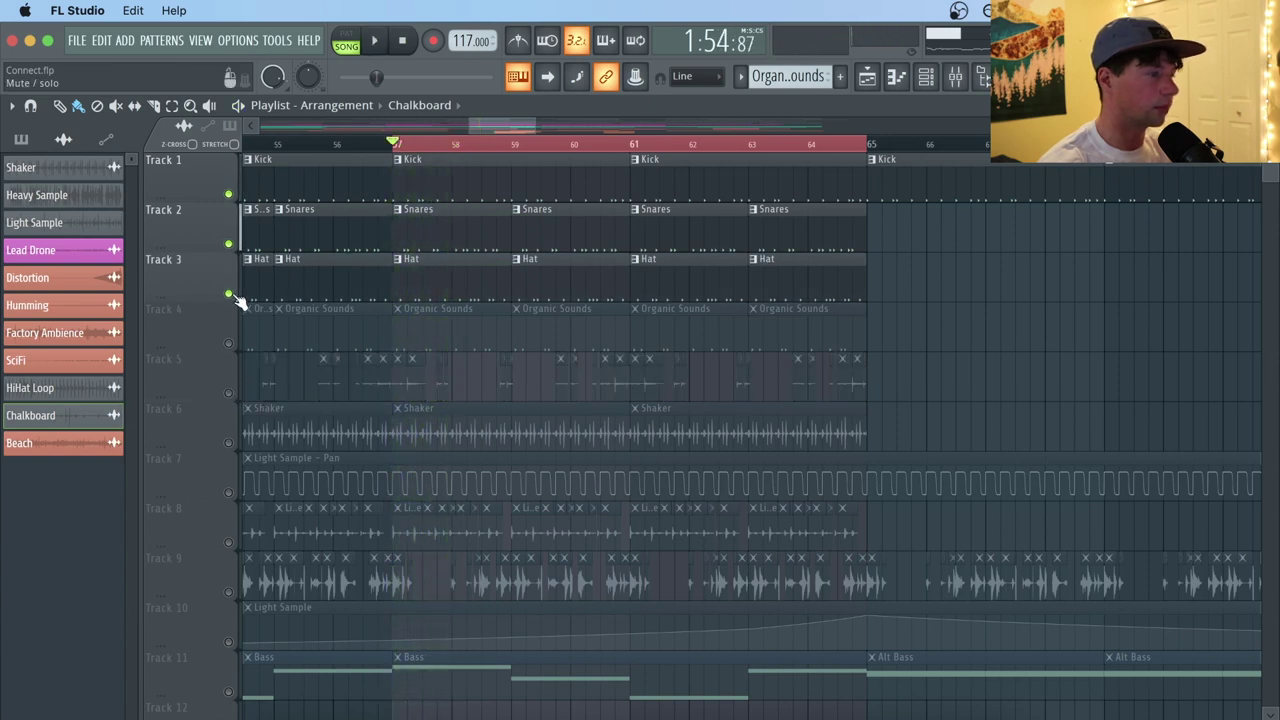
click(228, 293)
click(228, 194)
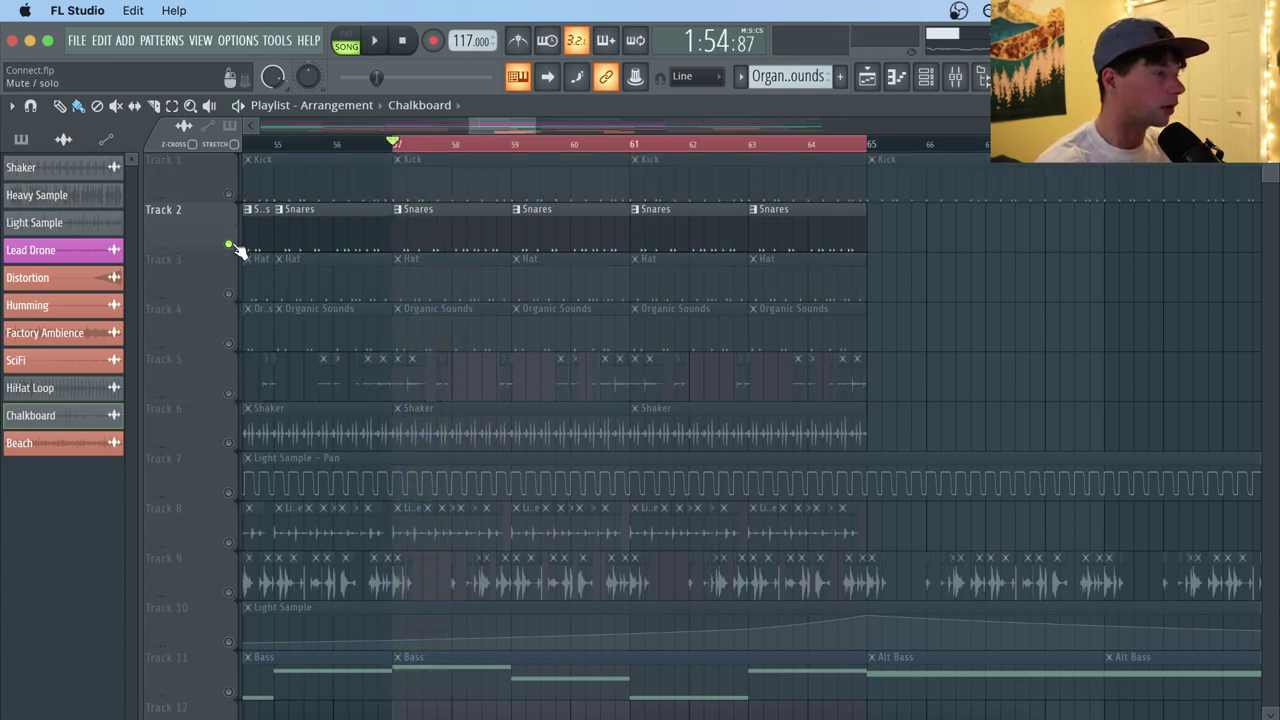
click(228, 243)
Enable only the Shaker loop on Track 6 and play the looped section, then stop playback.
scroll(596, 148, down, 1)
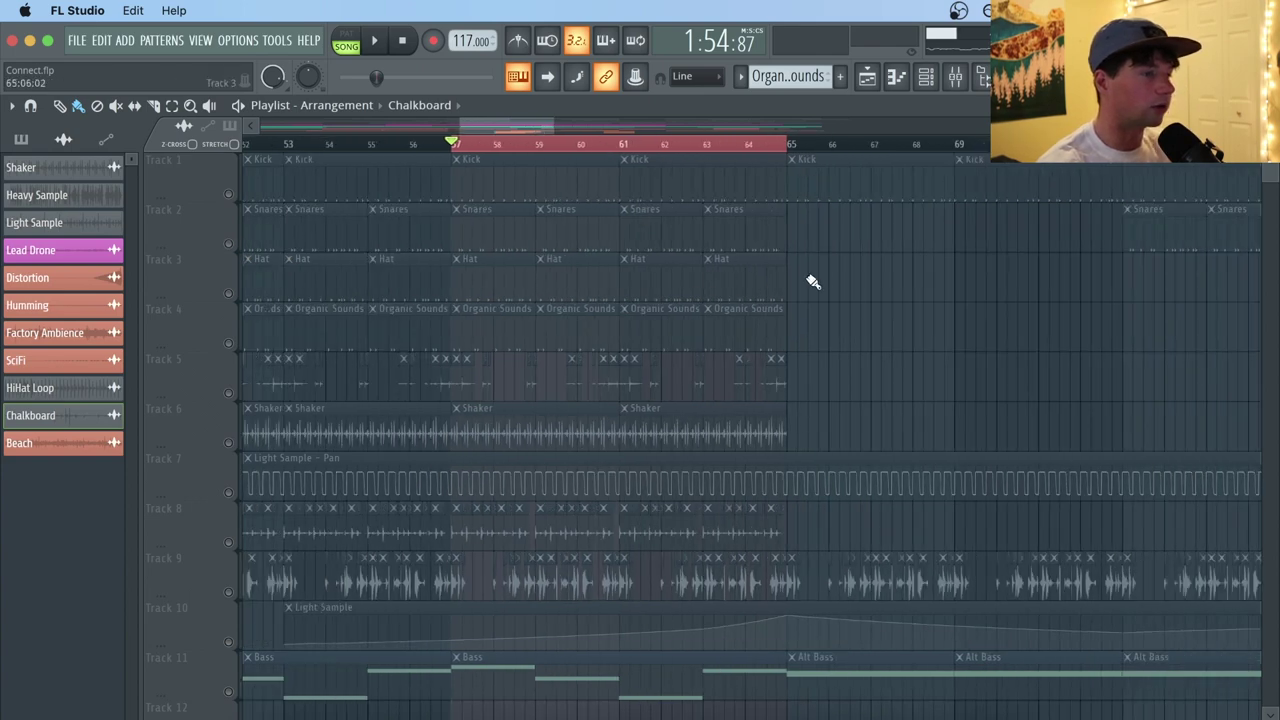
scroll(629, 151, up, 2)
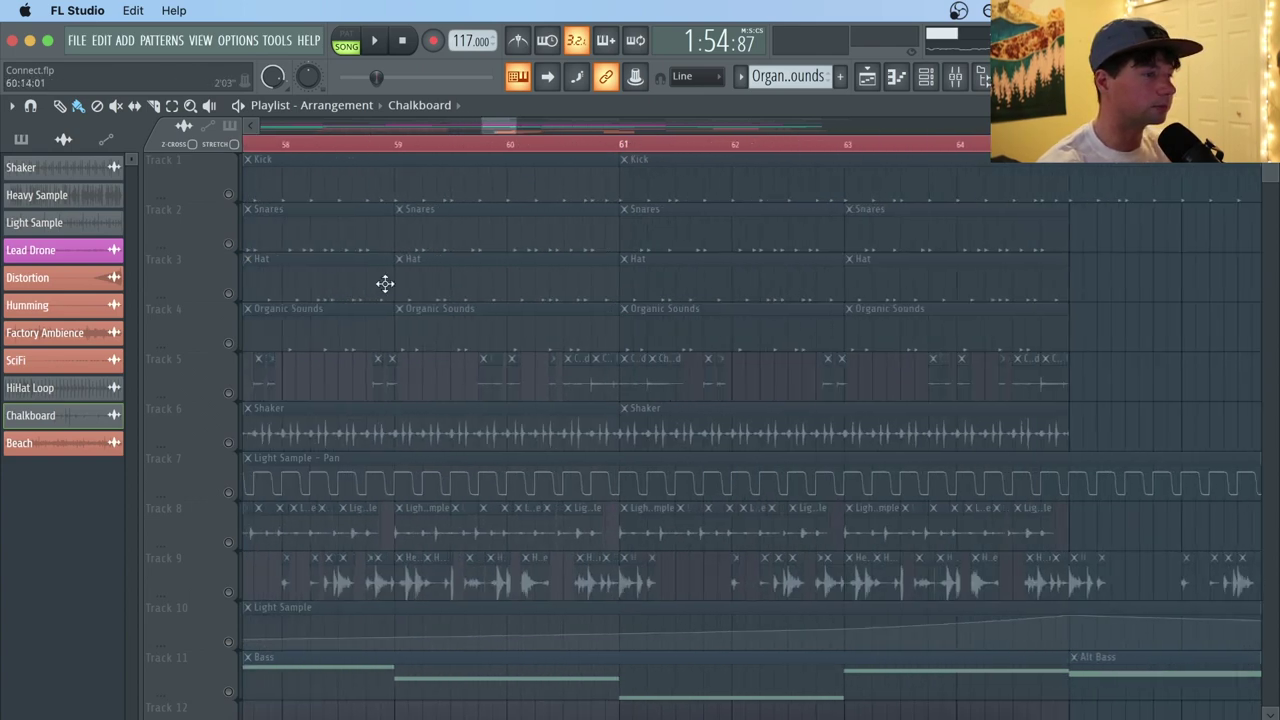
click(228, 443)
scroll(500, 150, down, 1)
key(space)
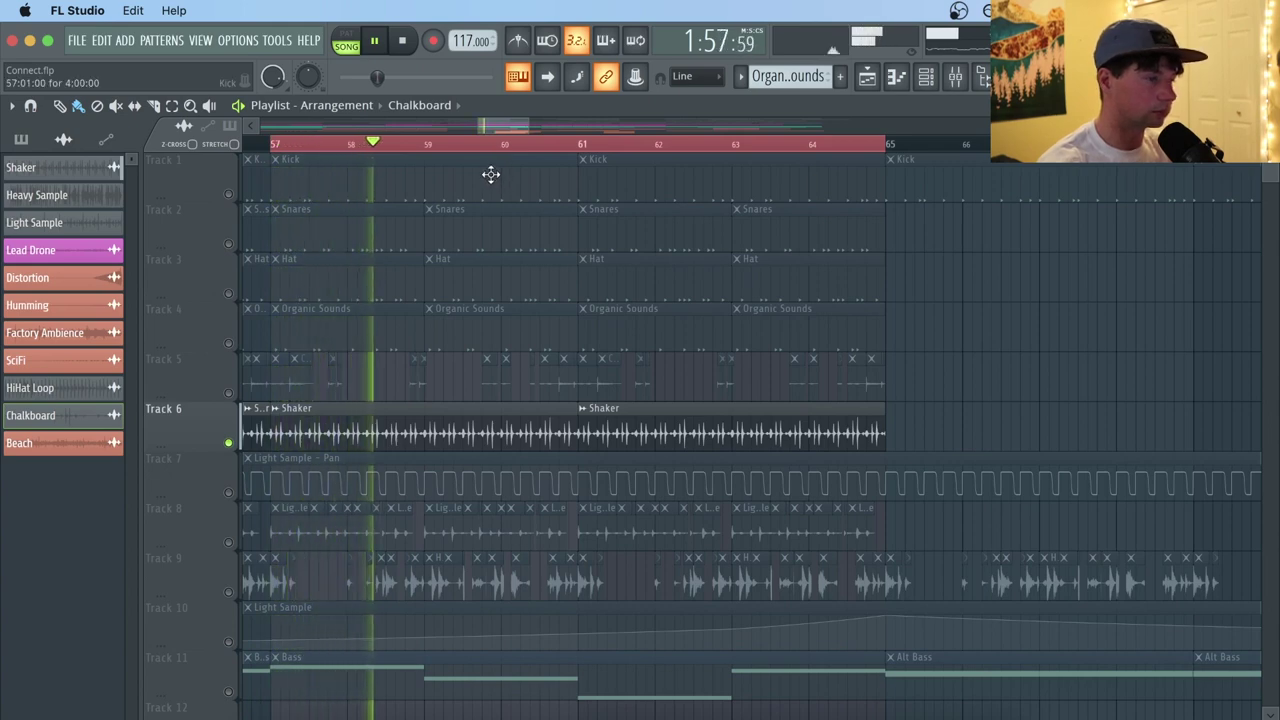
key(space)
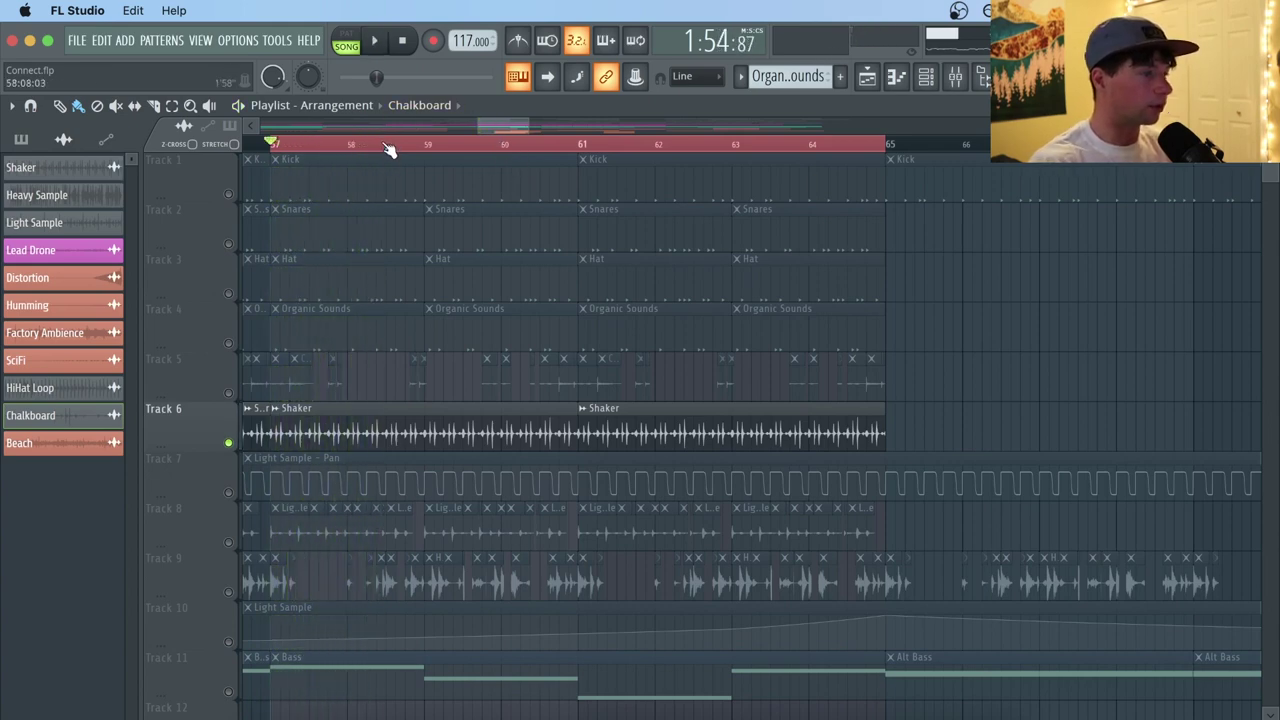
Solo the Light Sample clips on Track 8, enable Track 9 alongside them, and play the looped section.
right_click(229, 544)
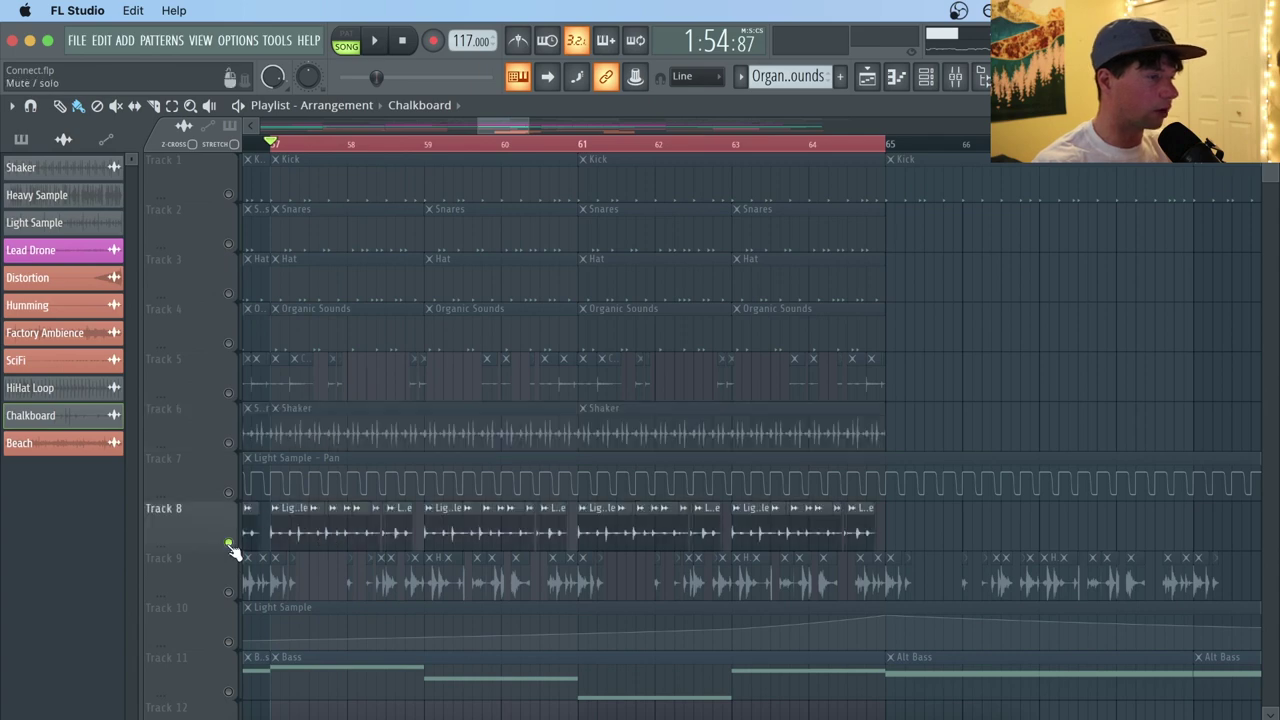
click(236, 593)
scroll(351, 148, down, 2)
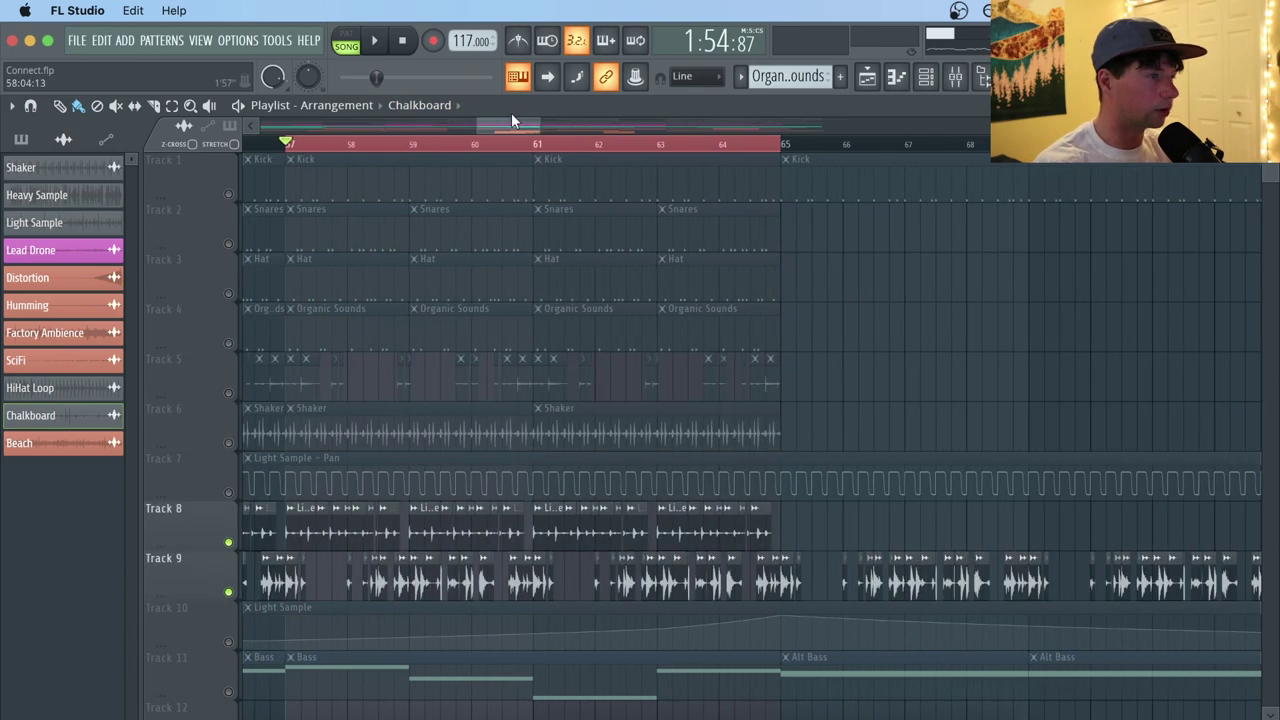
key(space)
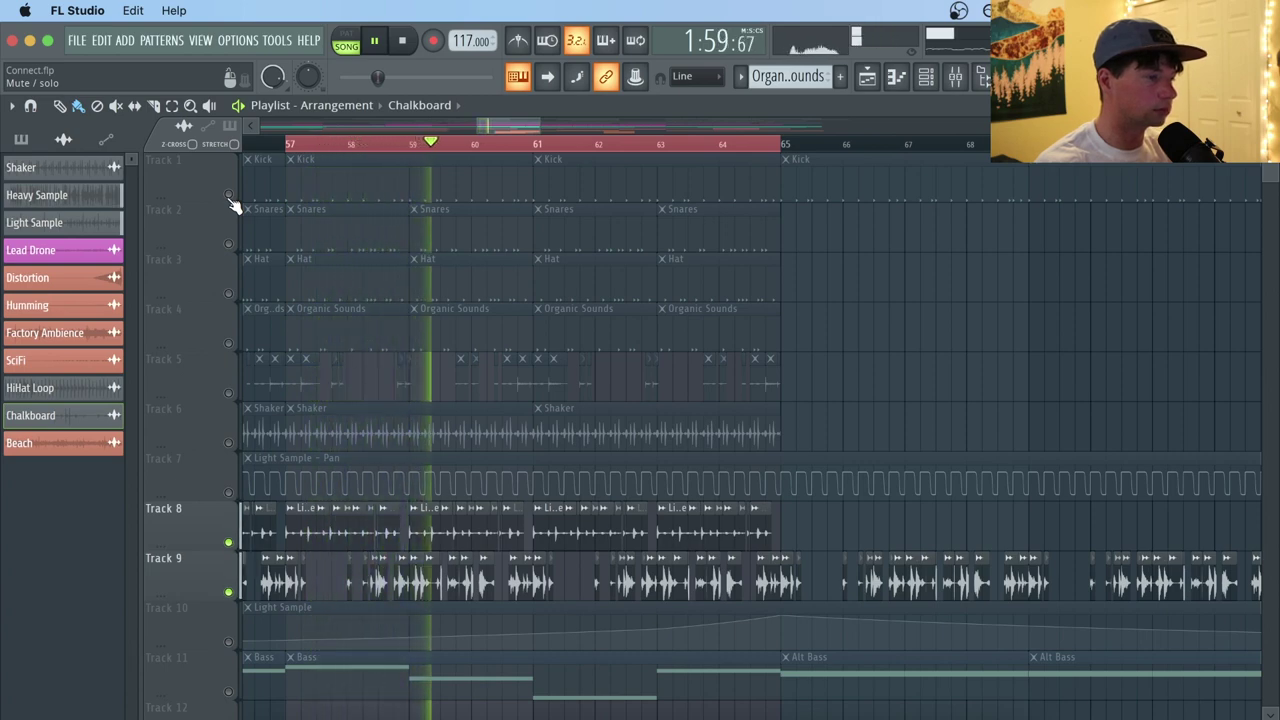
key(space)
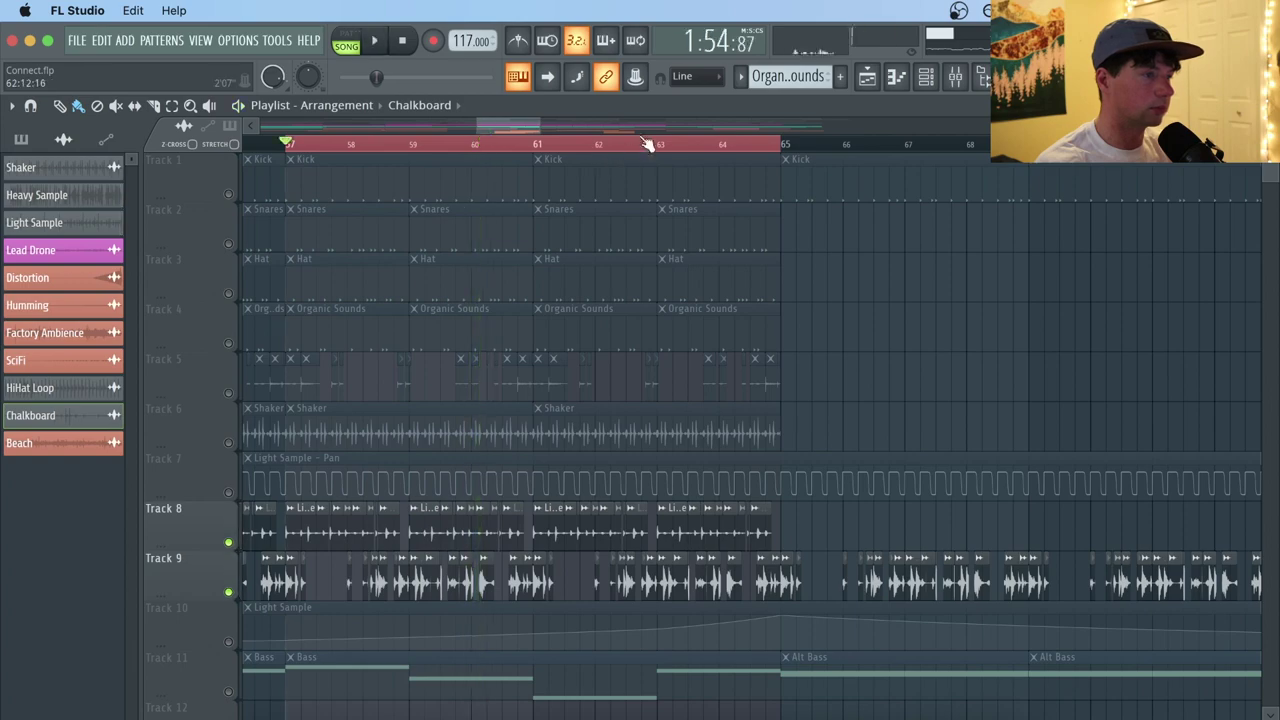
Show the far end of the playlist, where separate pattern clips sit on Tracks 8 and 9 beyond the arrangement.
scroll(612, 145, down, 5)
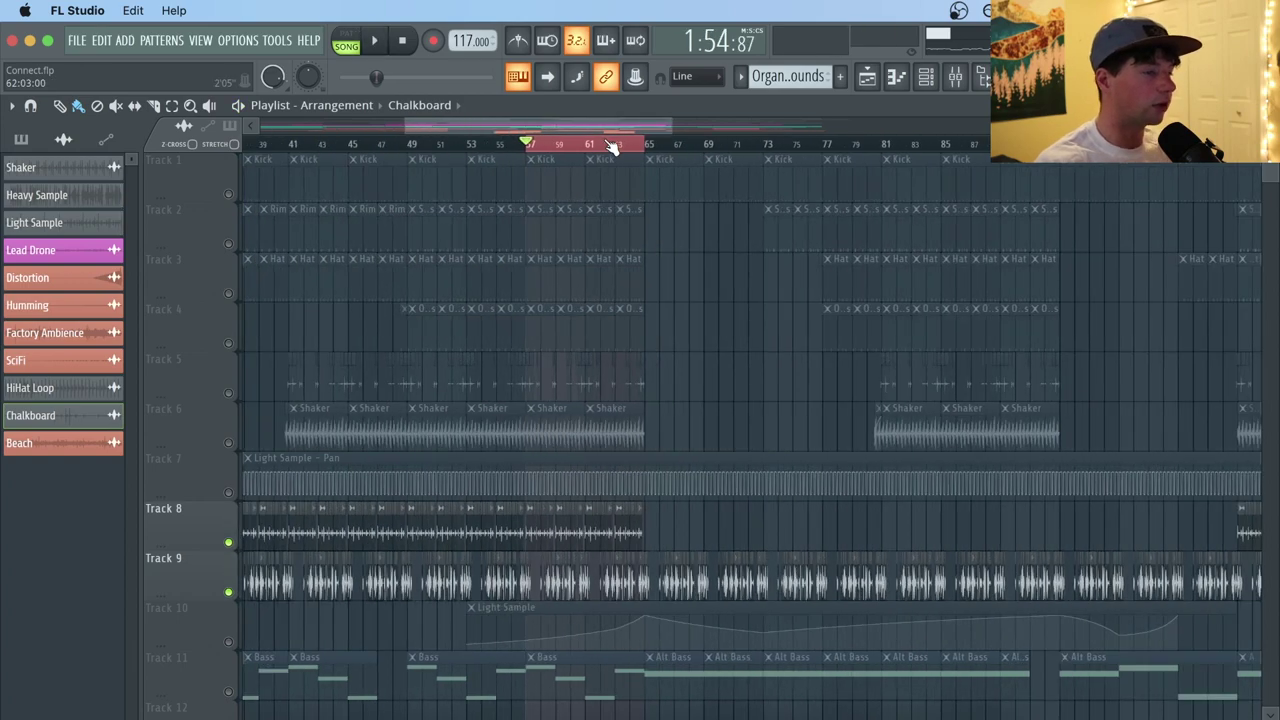
scroll(611, 146, down, 3)
drag(617, 124, 975, 130)
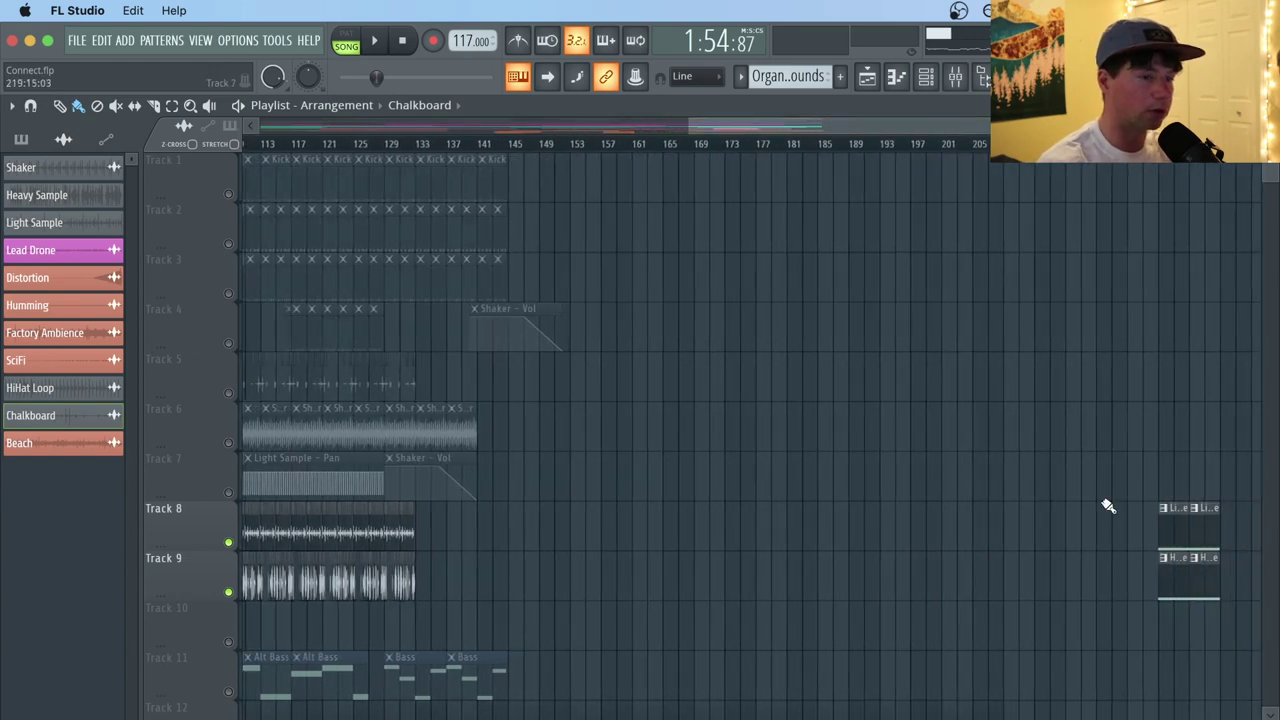
Open the Heavy Sample Edison instance on the Granualizer mixer track and audition its crunchy march snare drum loop.
double_click(1187, 538)
click(956, 80)
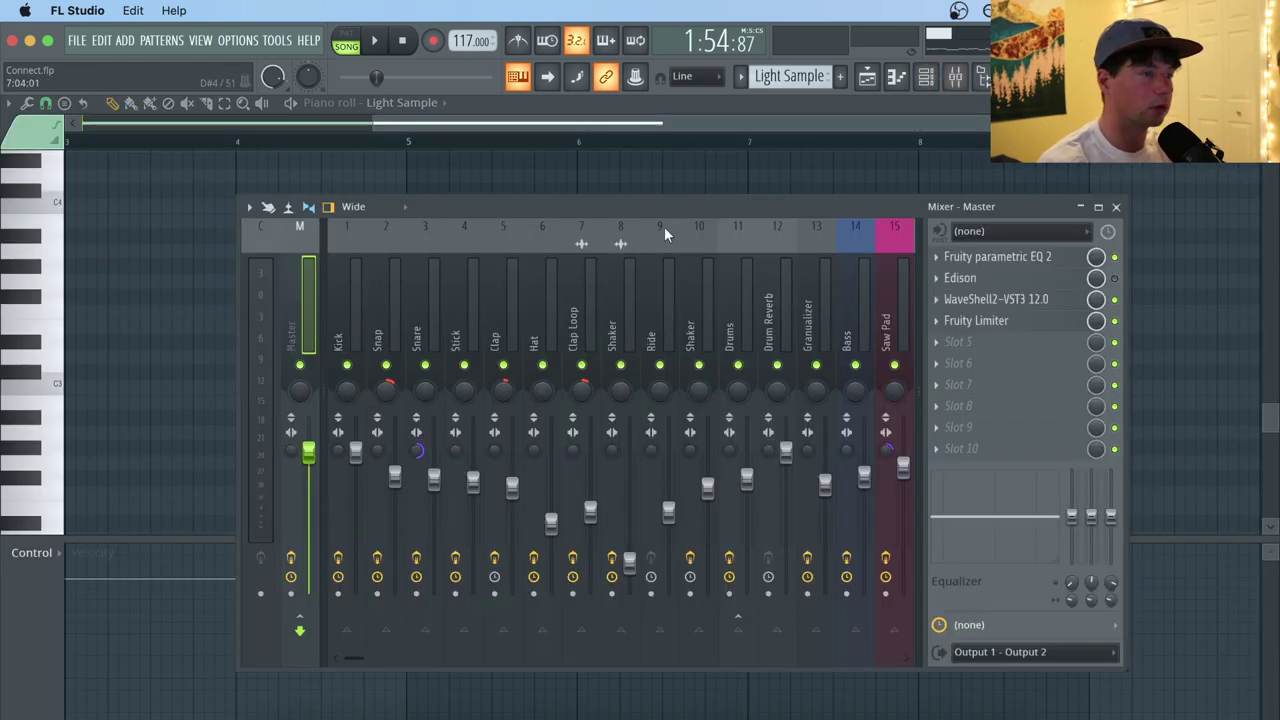
click(810, 318)
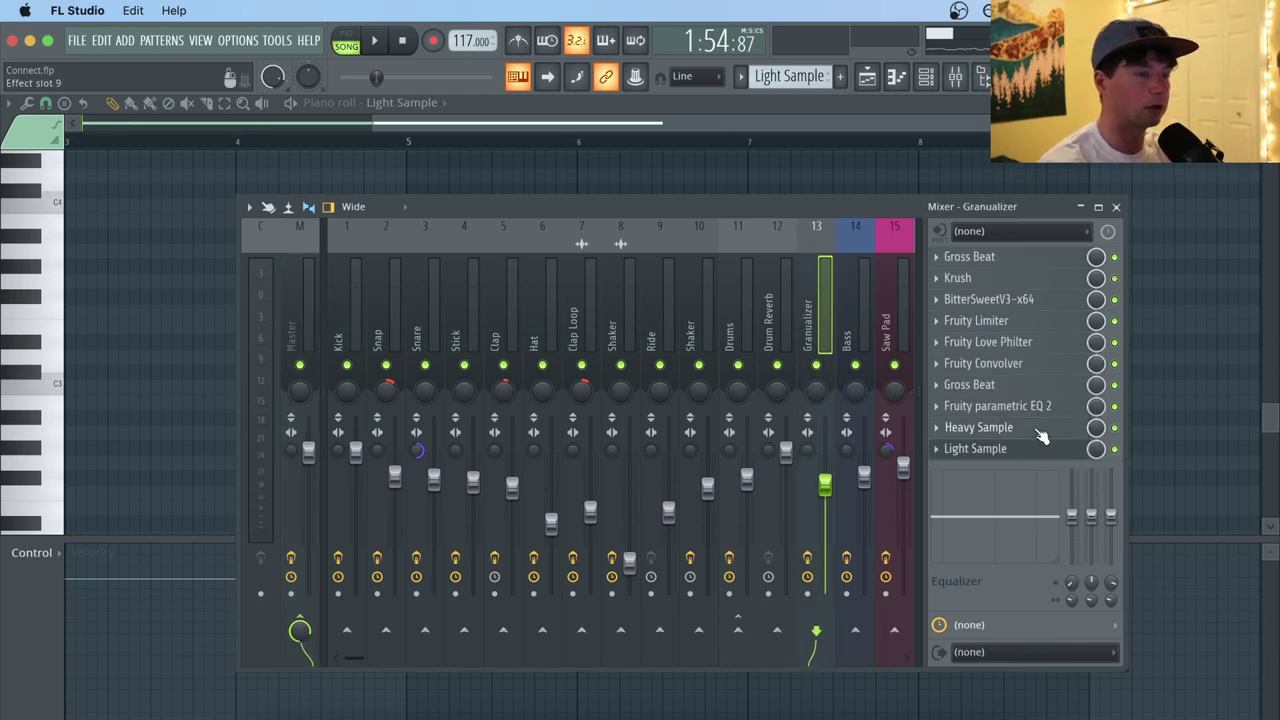
click(1043, 430)
click(295, 218)
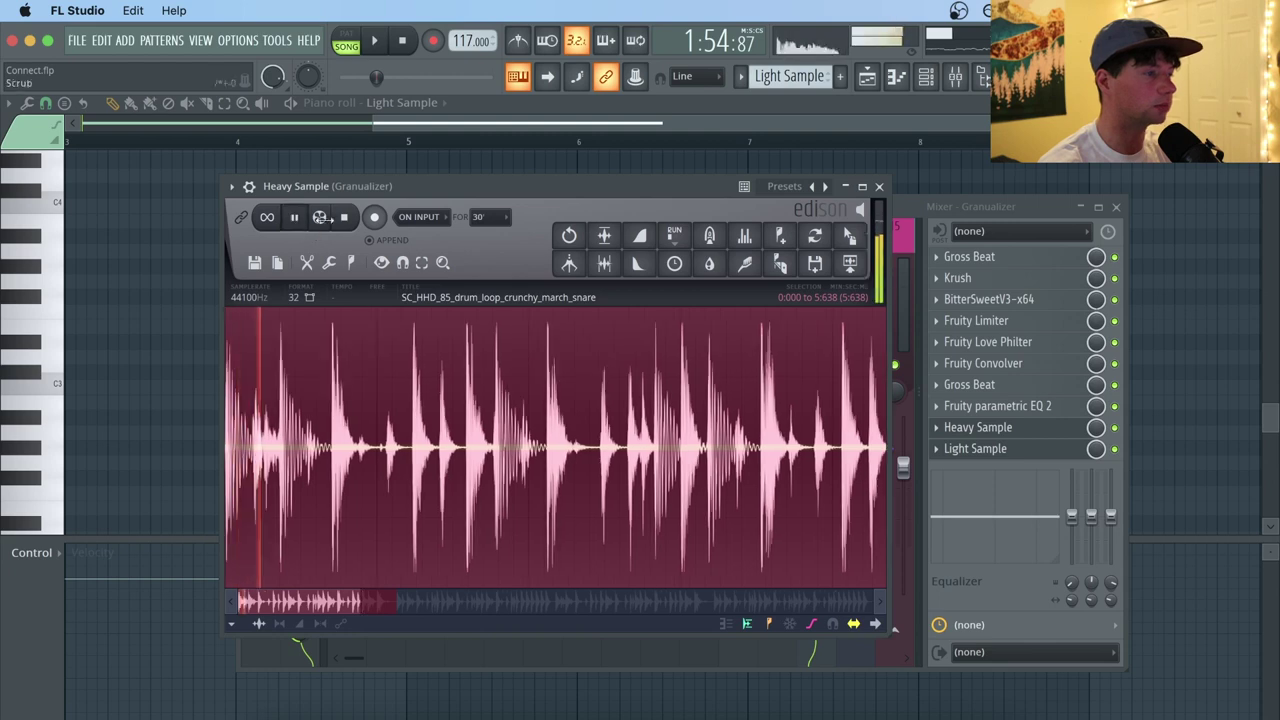
click(350, 220)
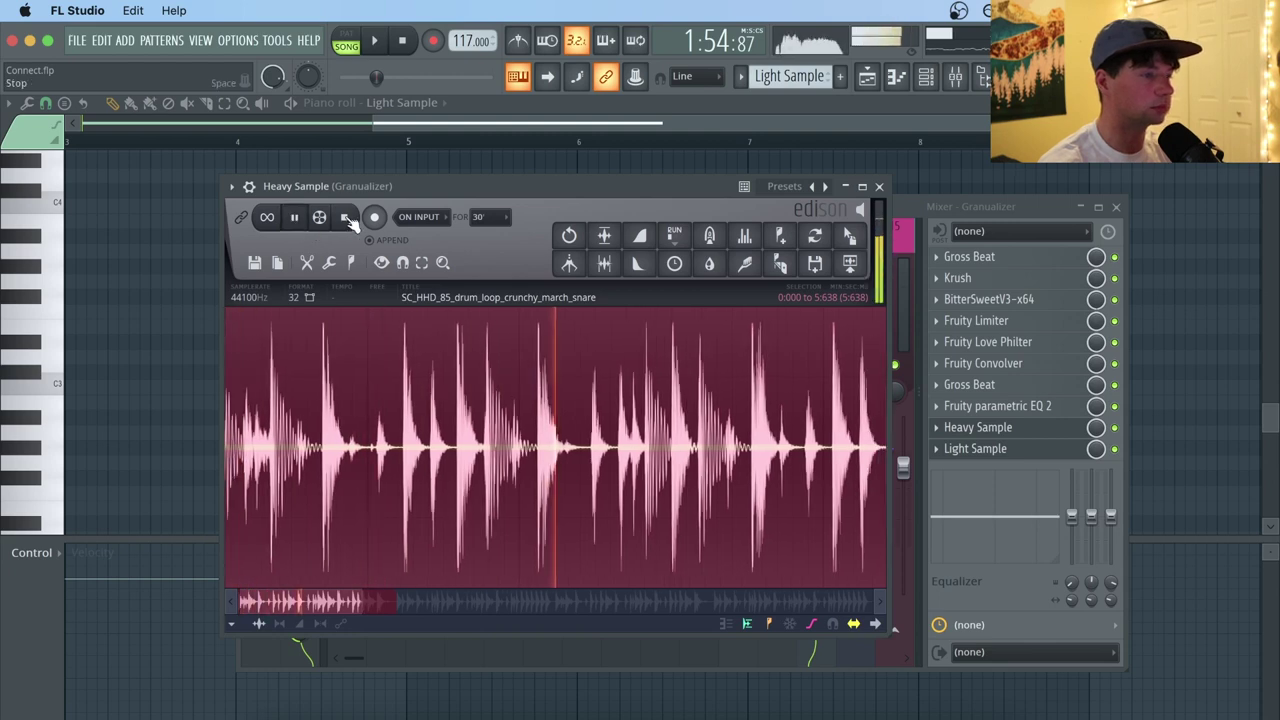
Open the Light Sample Edison instance on the same mixer track and audition its brush percussion loop.
click(1040, 457)
click(1038, 452)
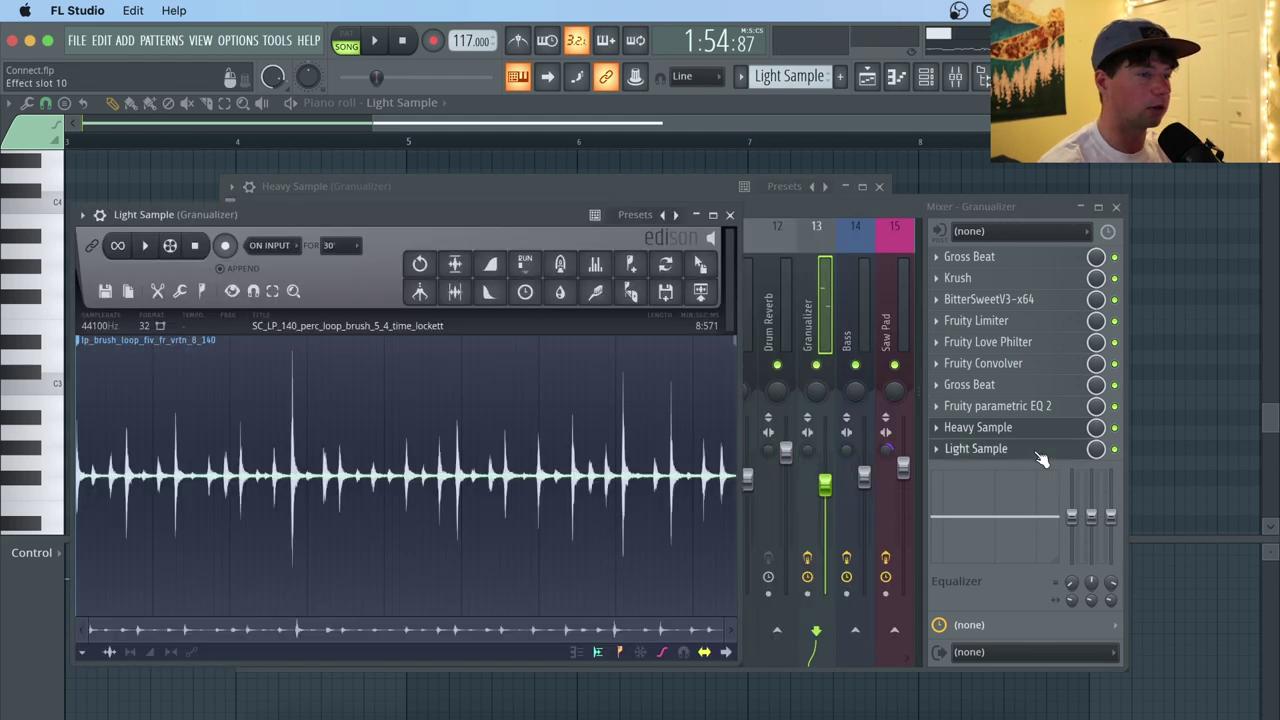
click(145, 248)
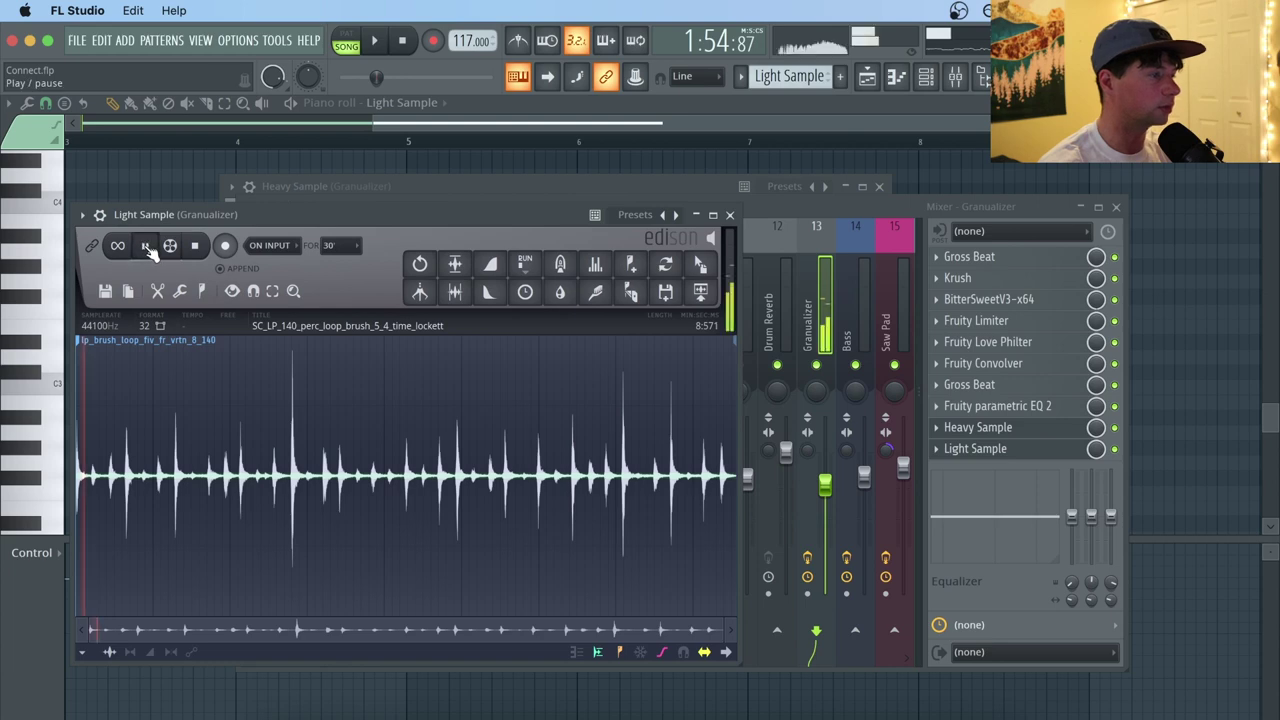
click(199, 247)
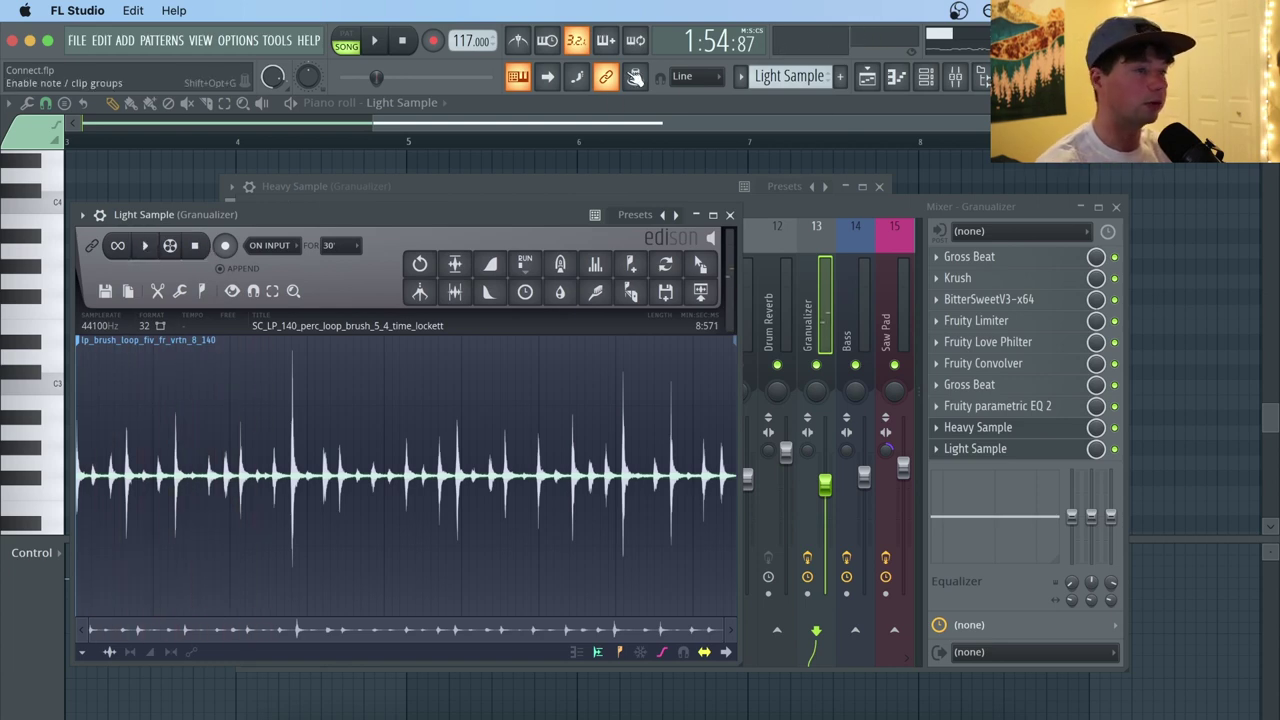
Disable the Heavy Sample and Light Sample effect slots, and show more of the Heavy Sample waveform in Edison.
click(1126, 440)
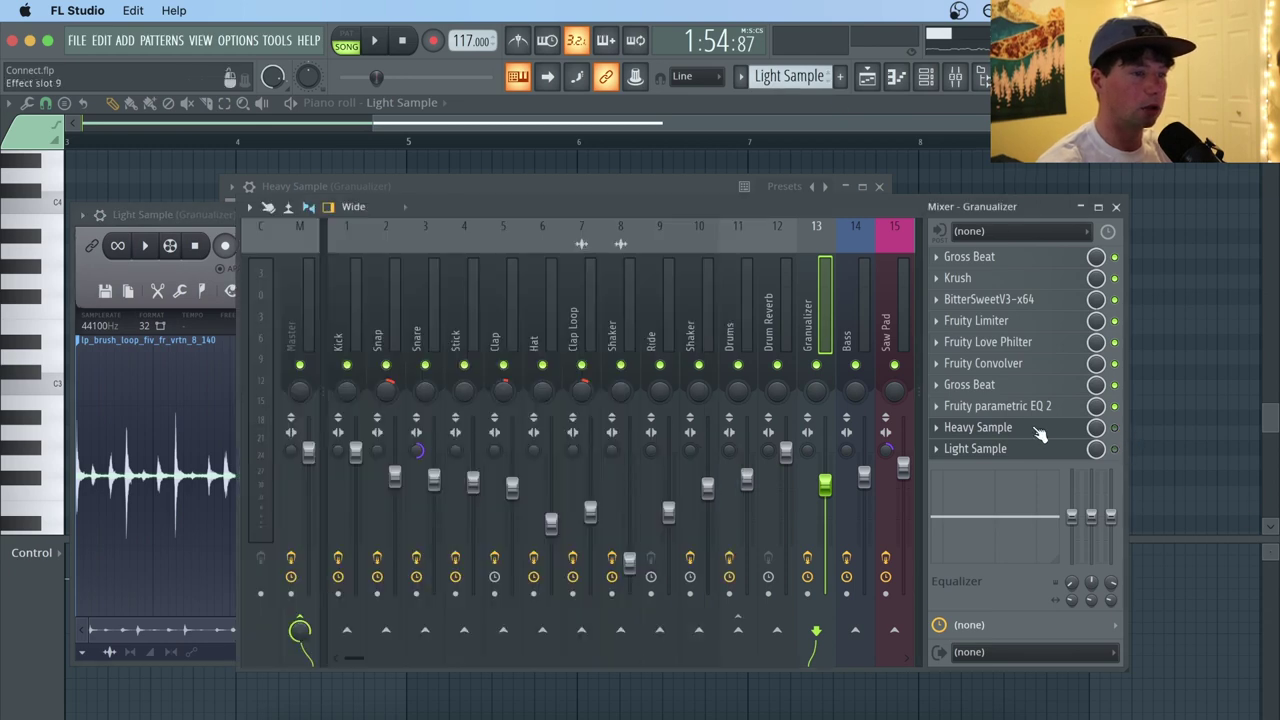
click(980, 428)
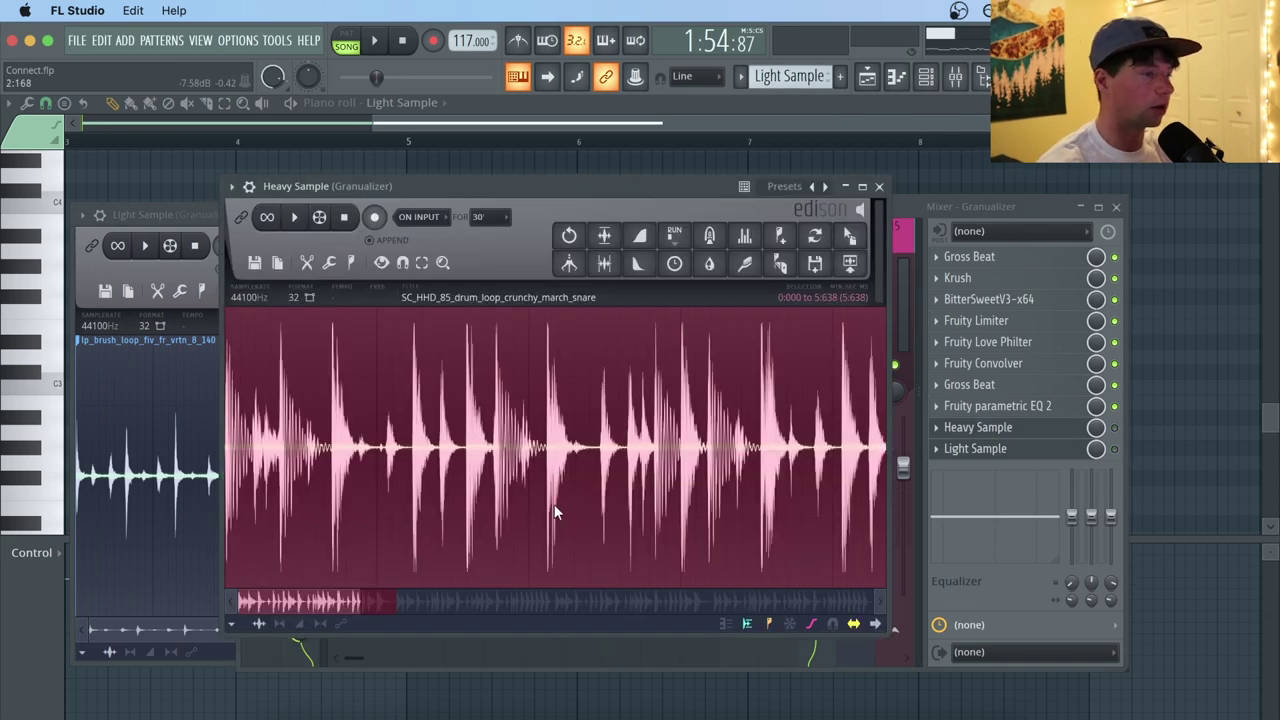
scroll(556, 512, down, 3)
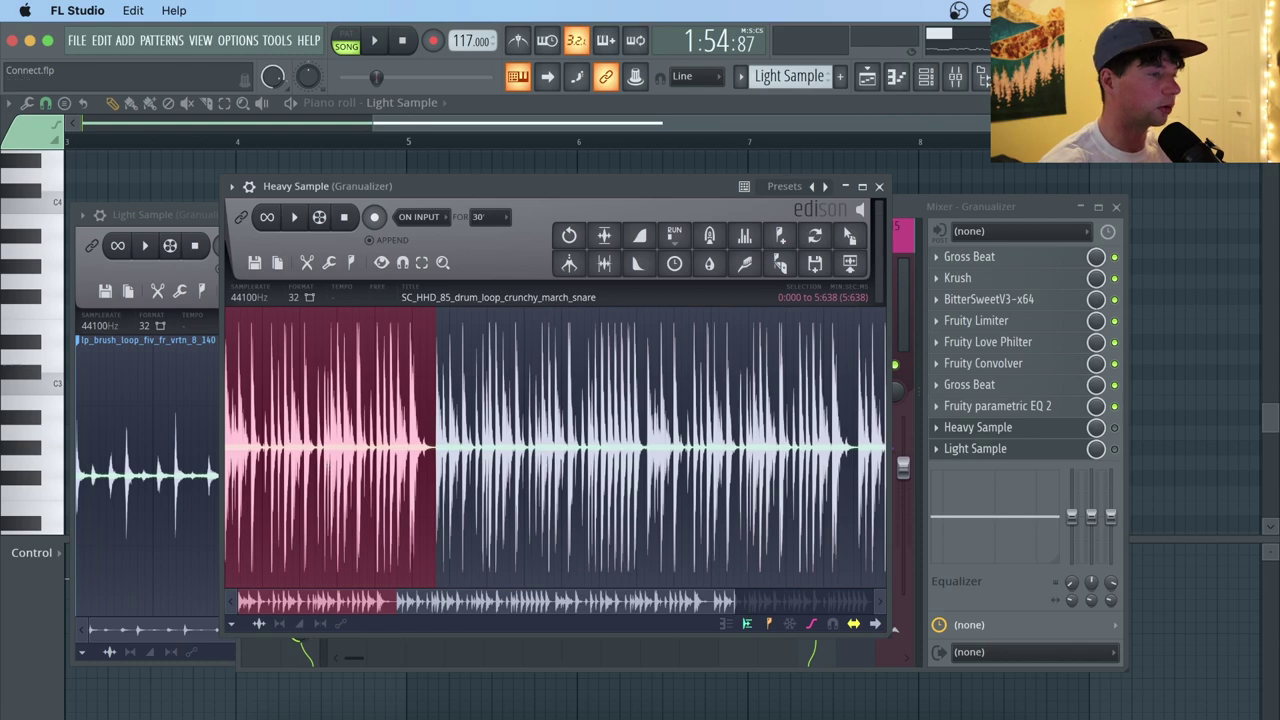
Return to the playlist, open the Light Sample pattern in the channel rack, and show its Granulizer settings.
click(867, 76)
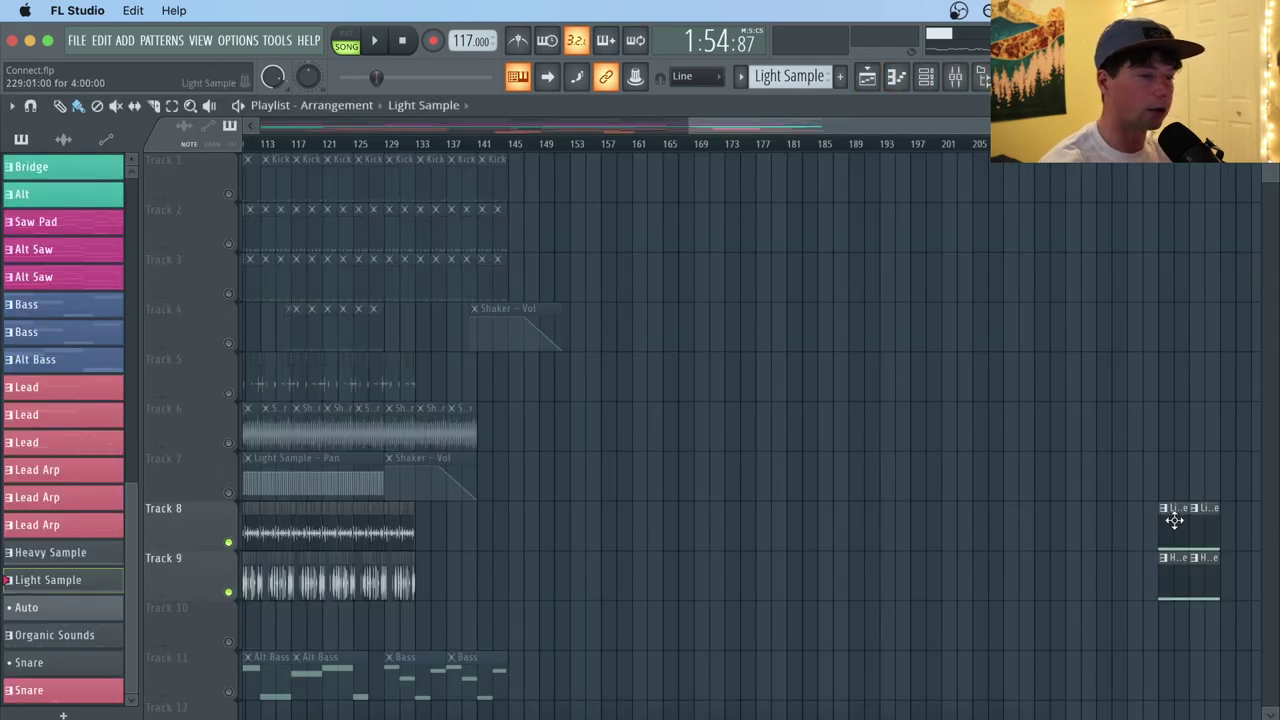
double_click(1174, 520)
click(895, 78)
click(924, 78)
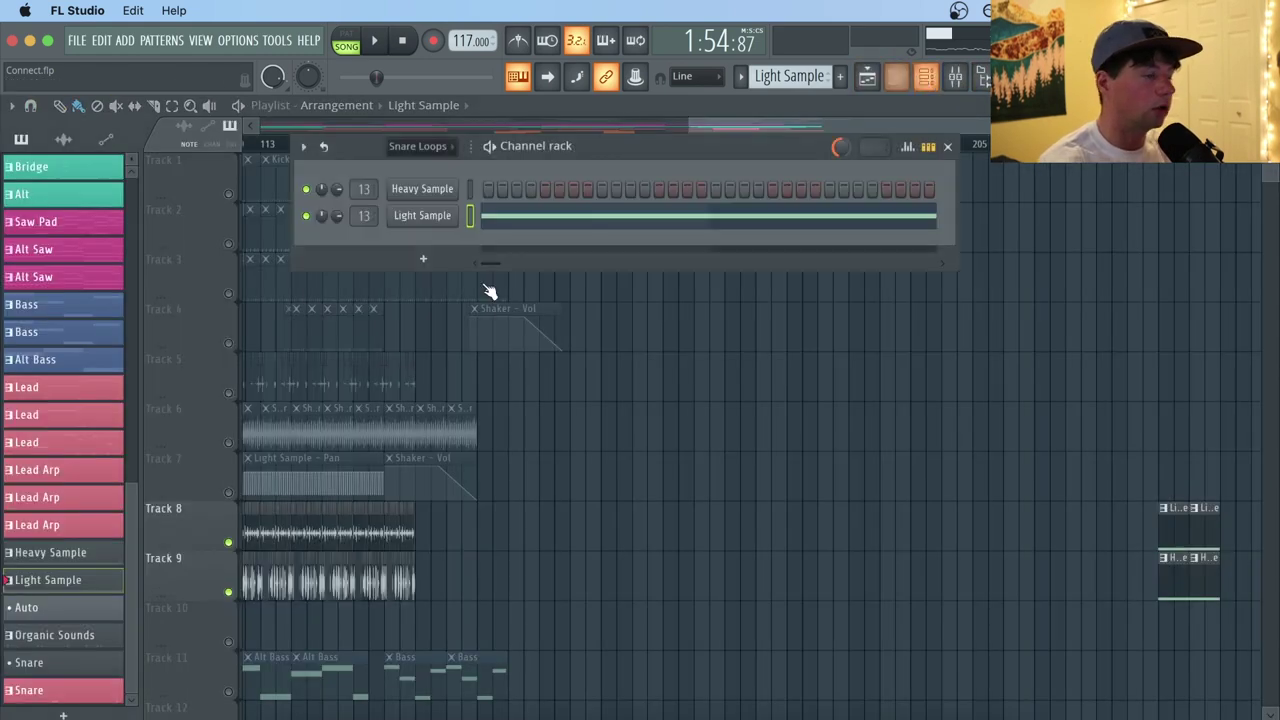
click(422, 216)
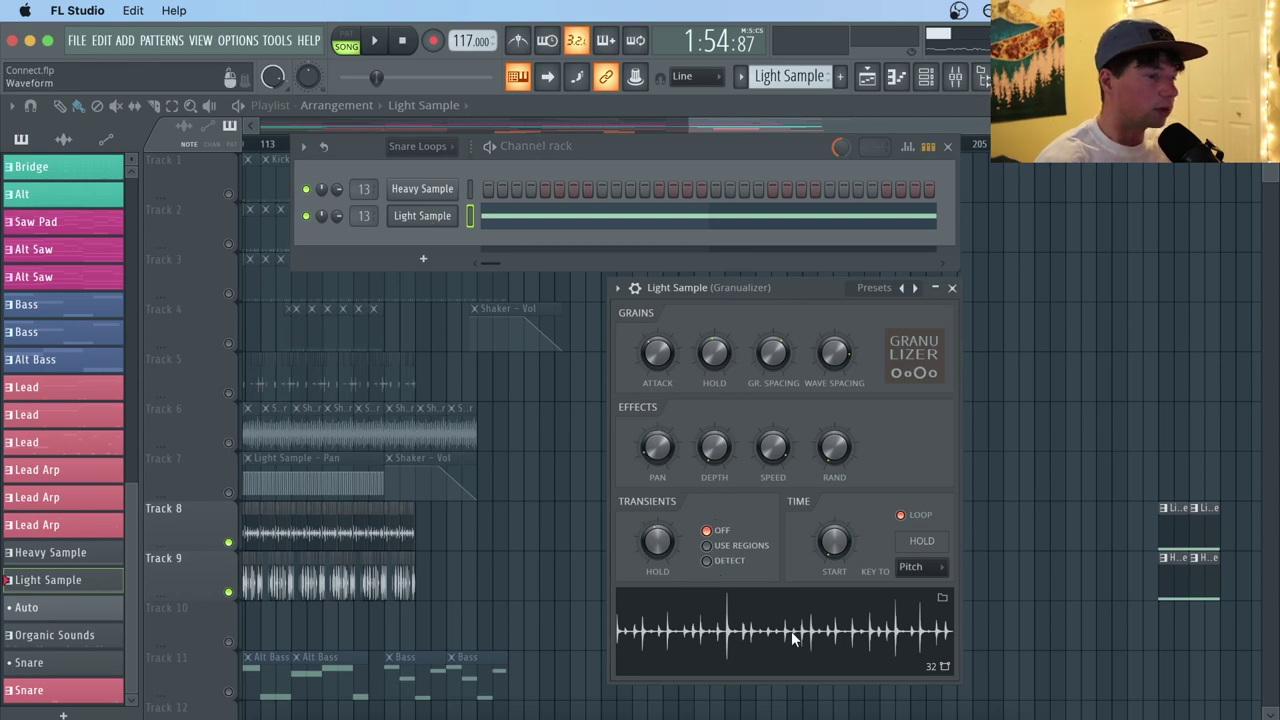
Show the Light Sample channel's long C5 note in the piano roll.
click(557, 217)
scroll(249, 178, down, 1)
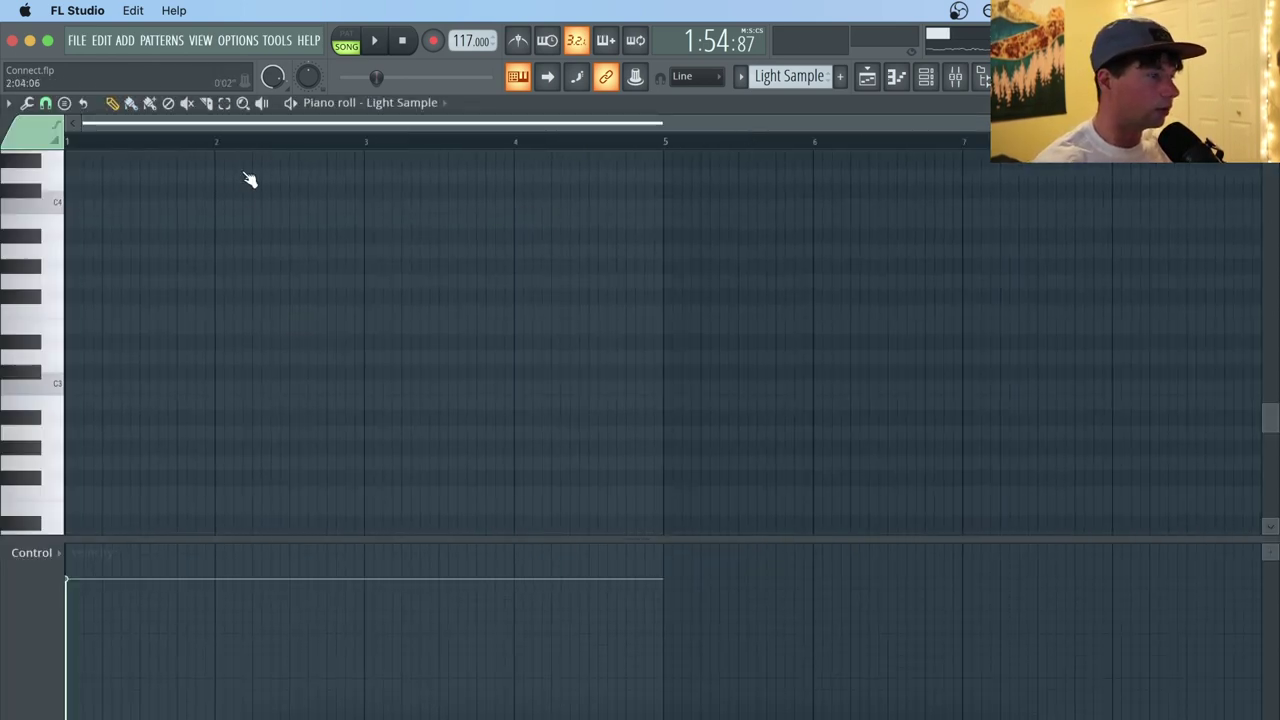
scroll(247, 200, up, 4)
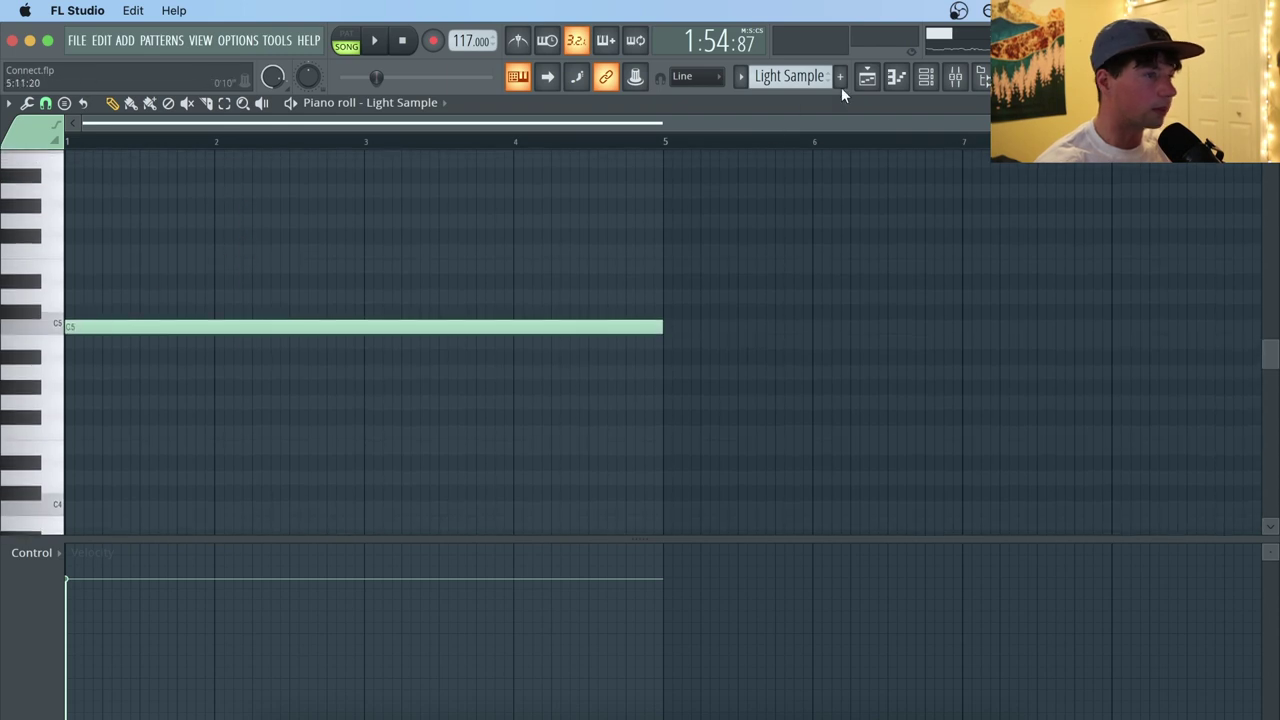
Play the Light Sample pattern in pattern mode with its Granulizer open, and audition the Heavy Sample in its own Granulizer.
click(926, 77)
click(355, 38)
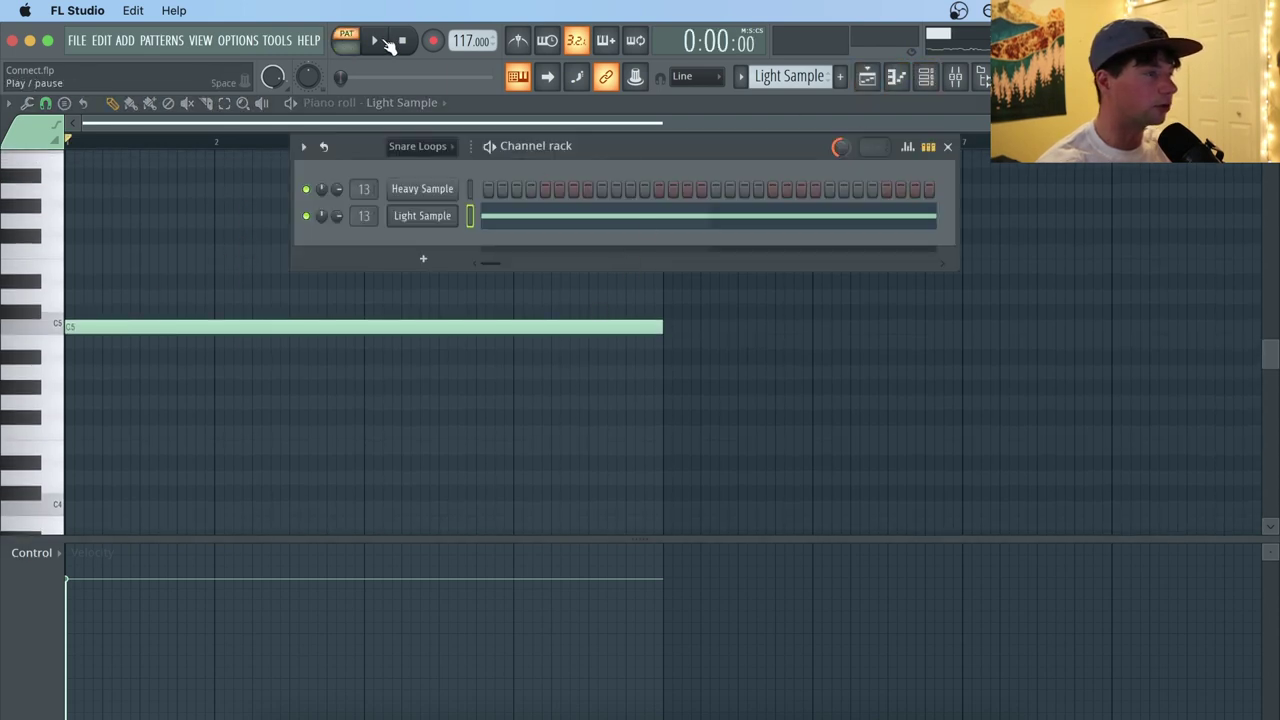
click(374, 40)
click(407, 222)
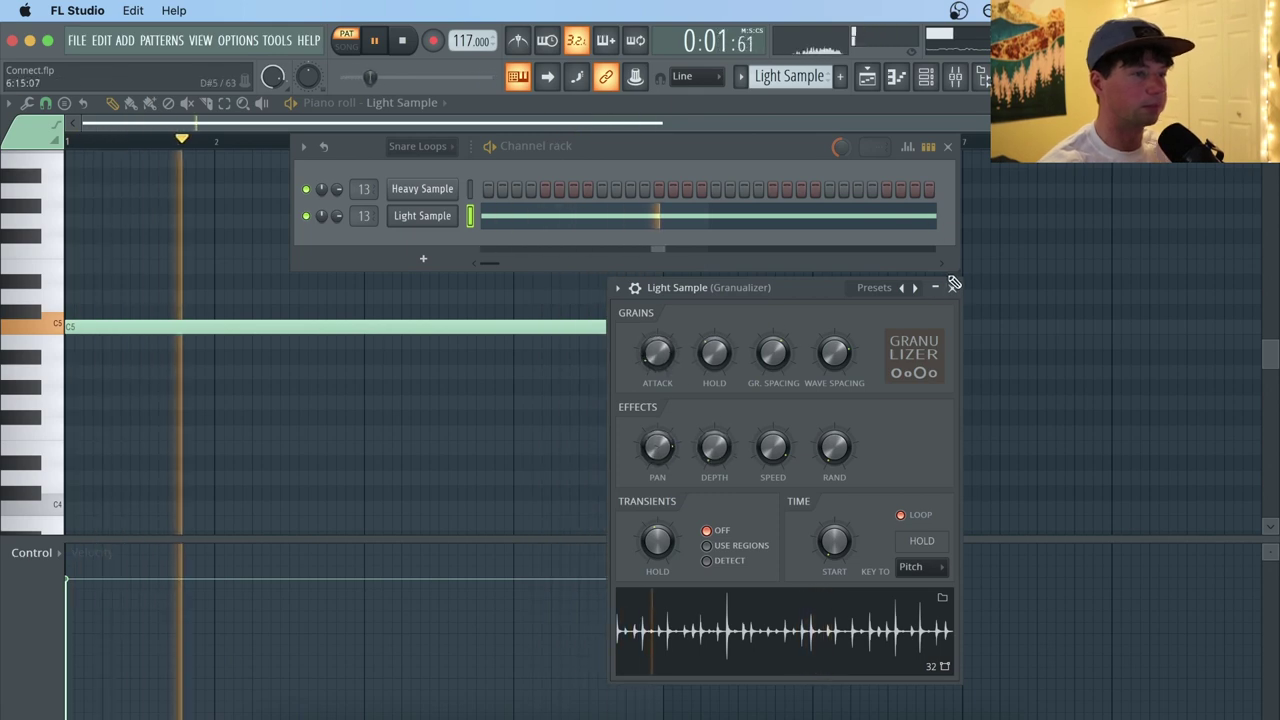
key(space)
click(422, 190)
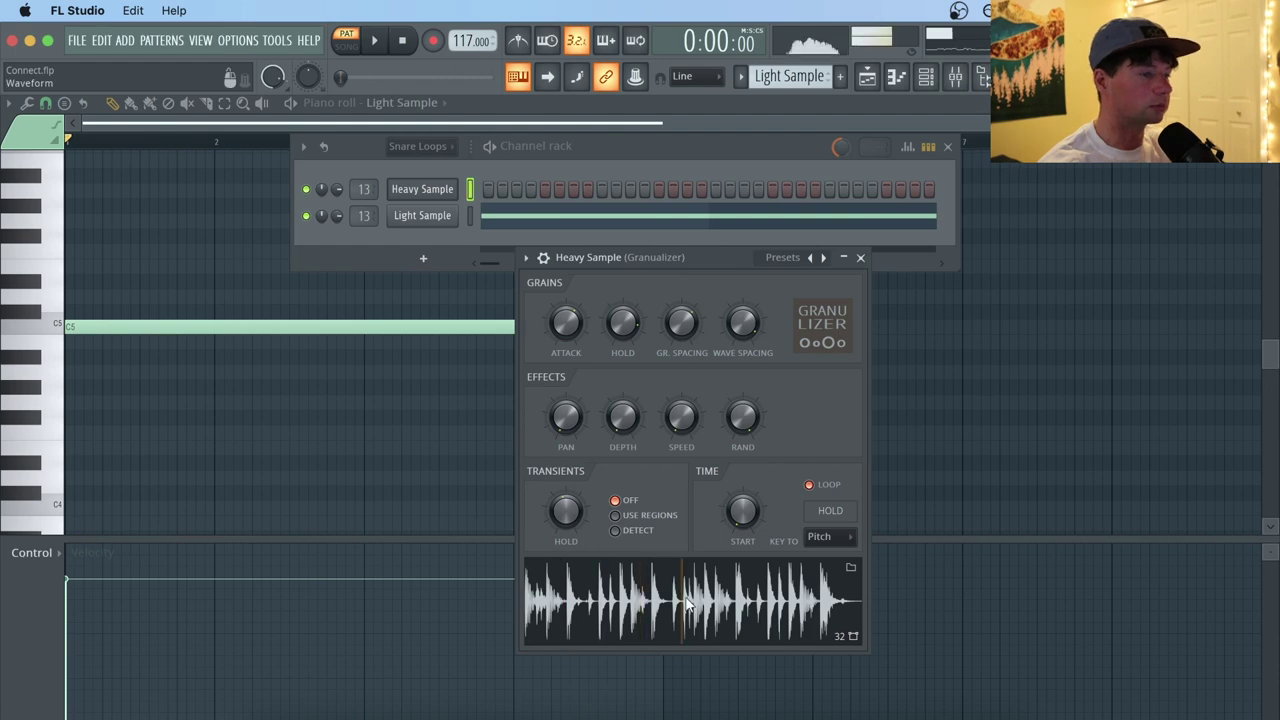
Open the Heavy Sample audio clip from Track 9 of the playlist, audition its rendered waveform, and close it.
click(872, 84)
drag(732, 121, 573, 143)
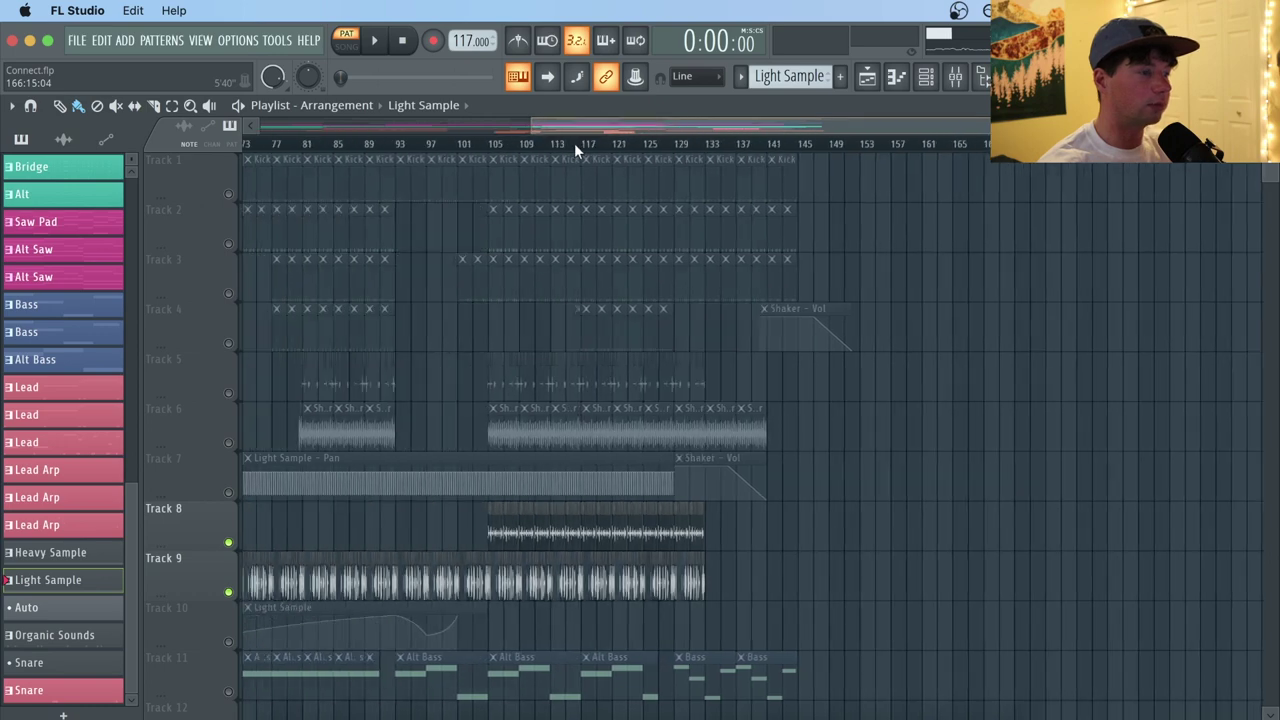
double_click(504, 581)
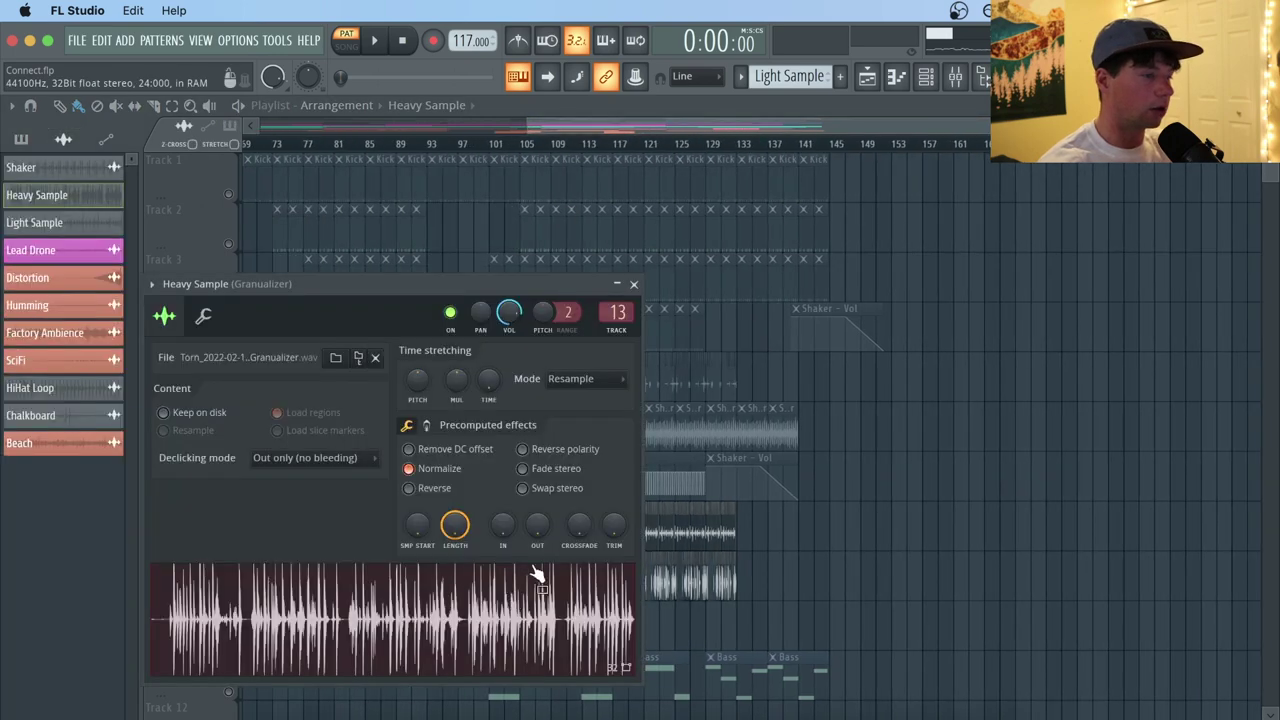
click(385, 617)
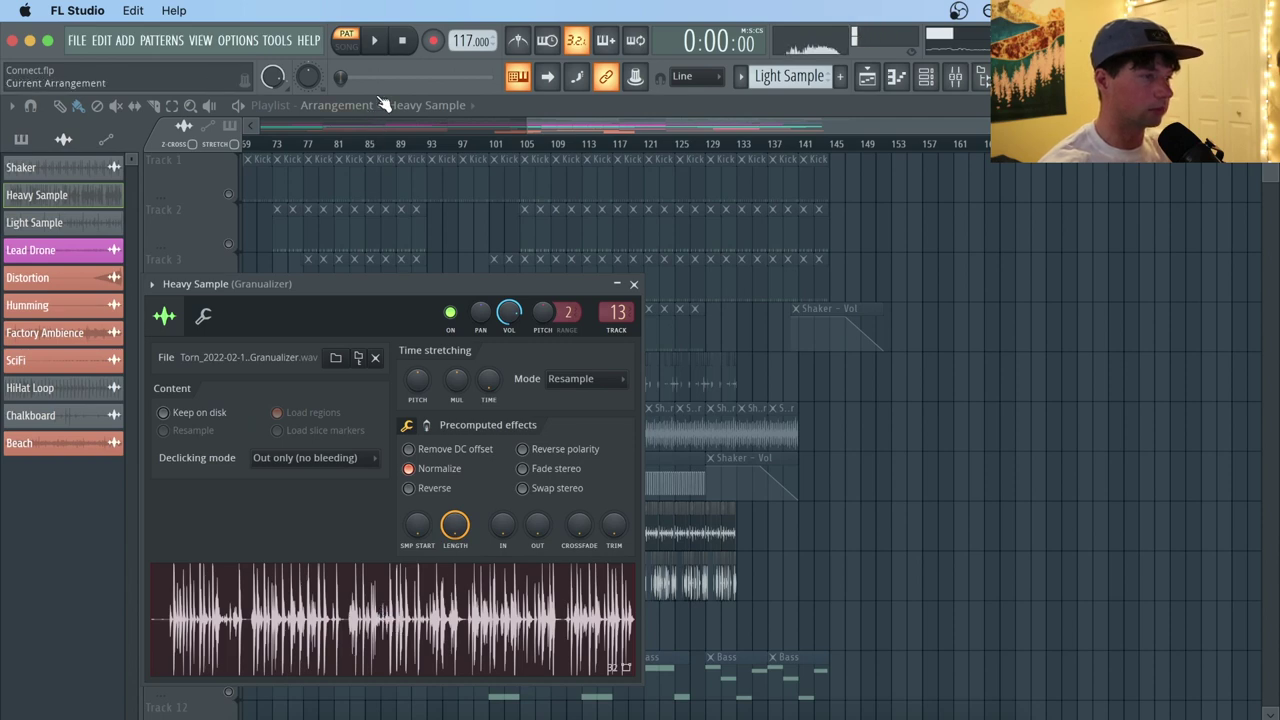
click(403, 42)
click(921, 447)
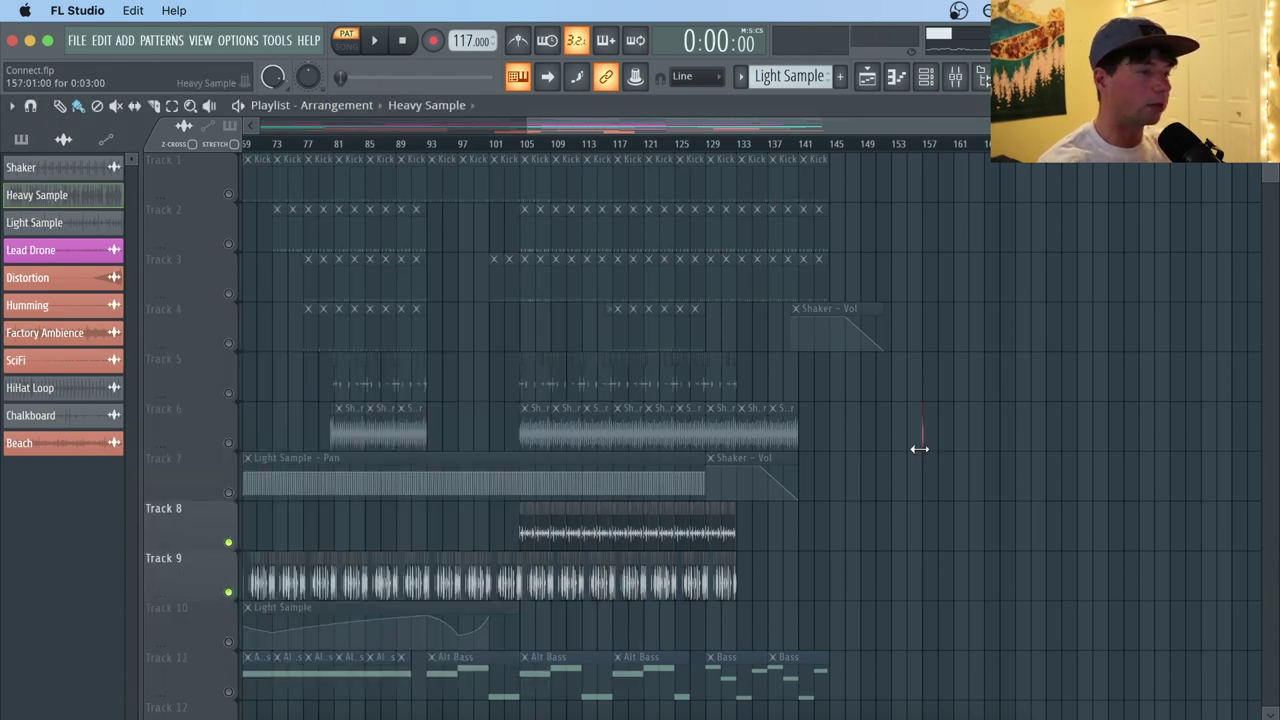
right_click(920, 443)
Examine the chopped Light Sample and Heavy Sample clips on Tracks 8 and 9 around the selection starting at bar 57.
scroll(316, 133, up, 3)
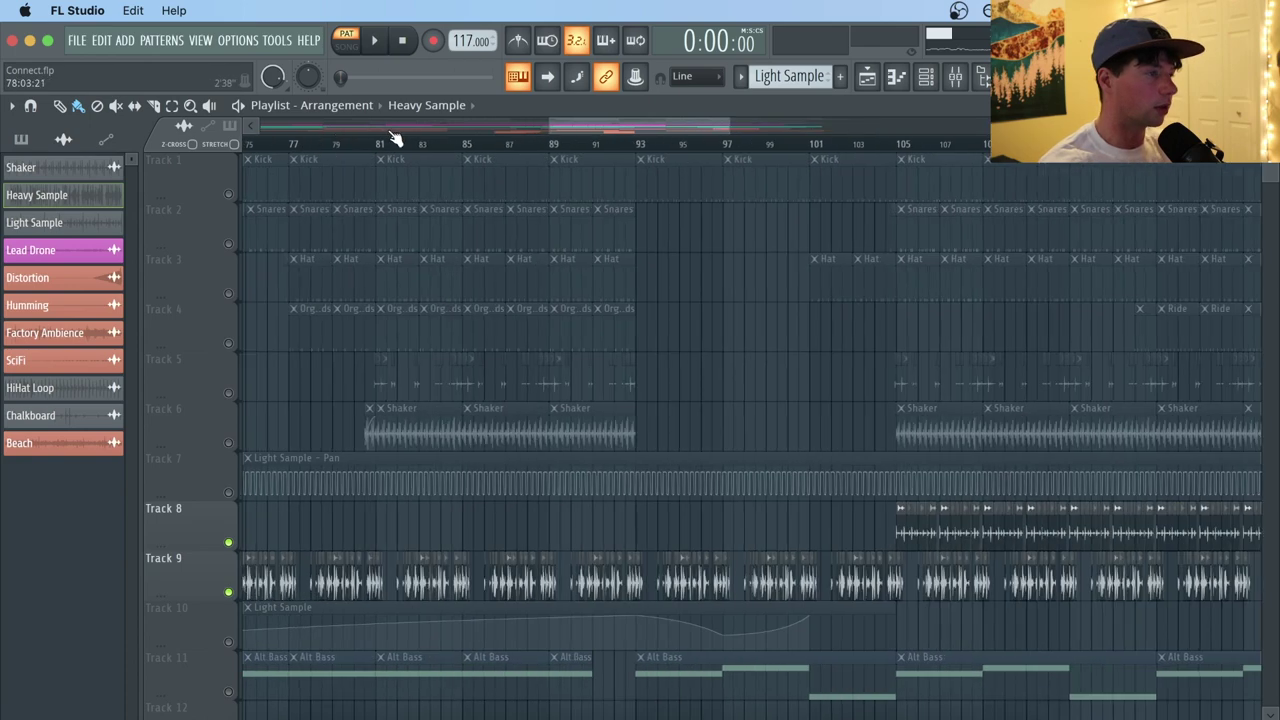
drag(588, 122, 538, 134)
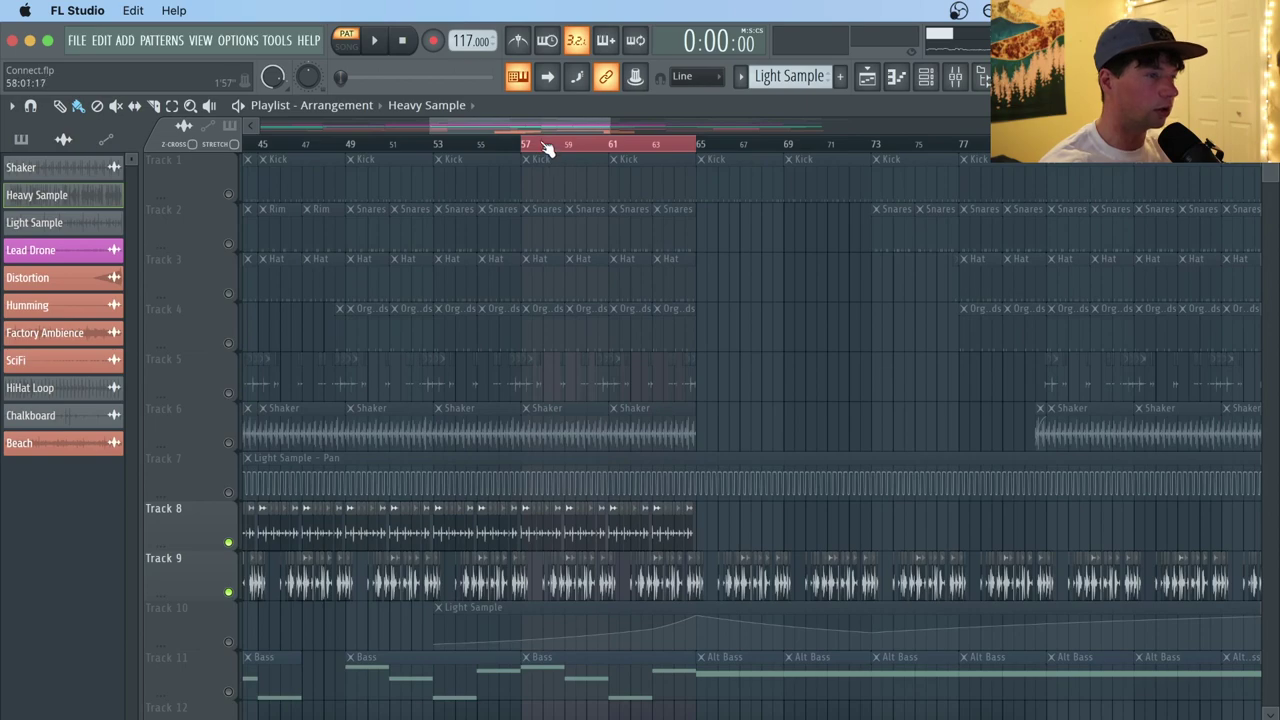
scroll(540, 140, up, 5)
scroll(540, 146, down, 2)
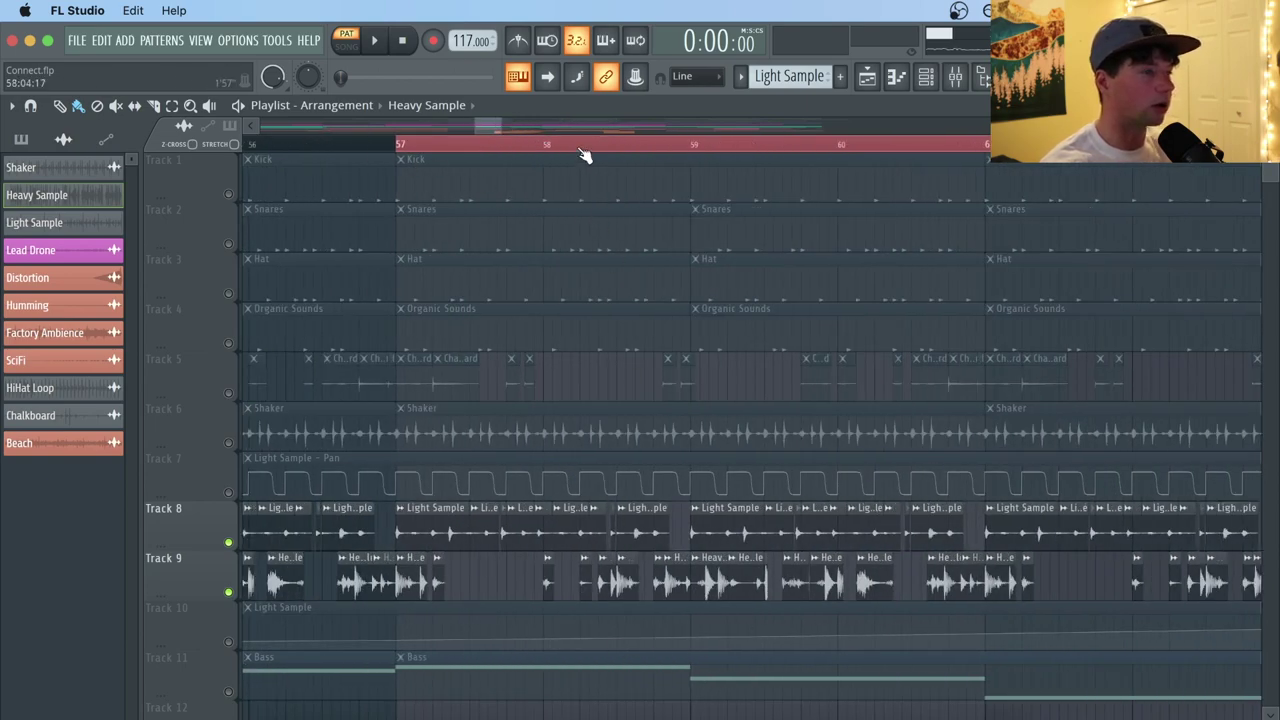
scroll(585, 155, down, 3)
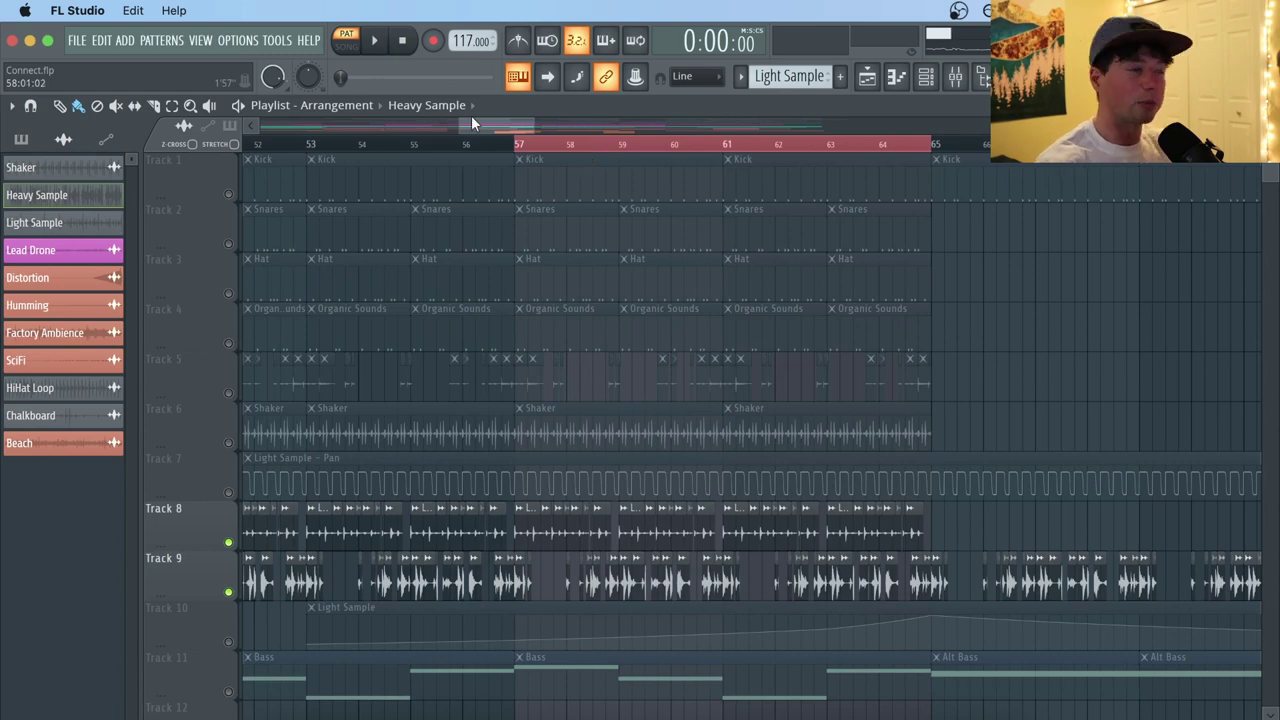
Enable the Kick, Snares and Hat tracks, mute Tracks 8 and 9, and play the looped section in song mode.
click(228, 194)
click(228, 244)
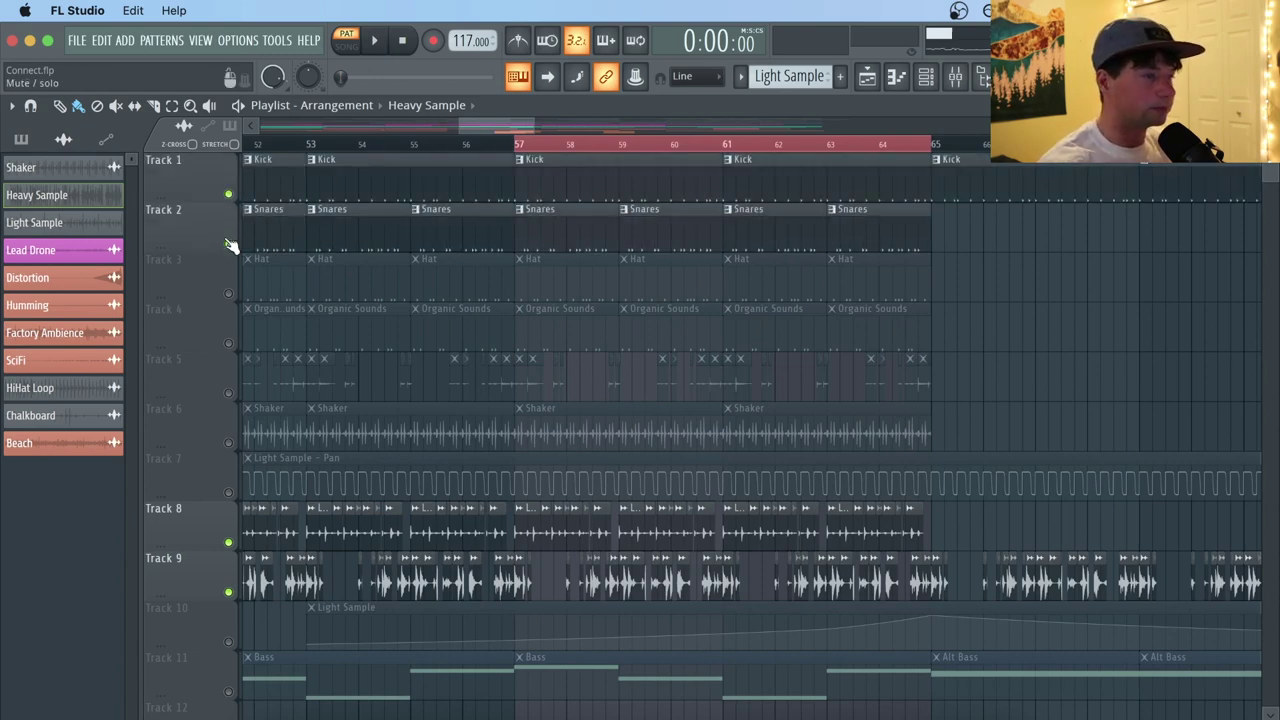
click(228, 294)
click(228, 543)
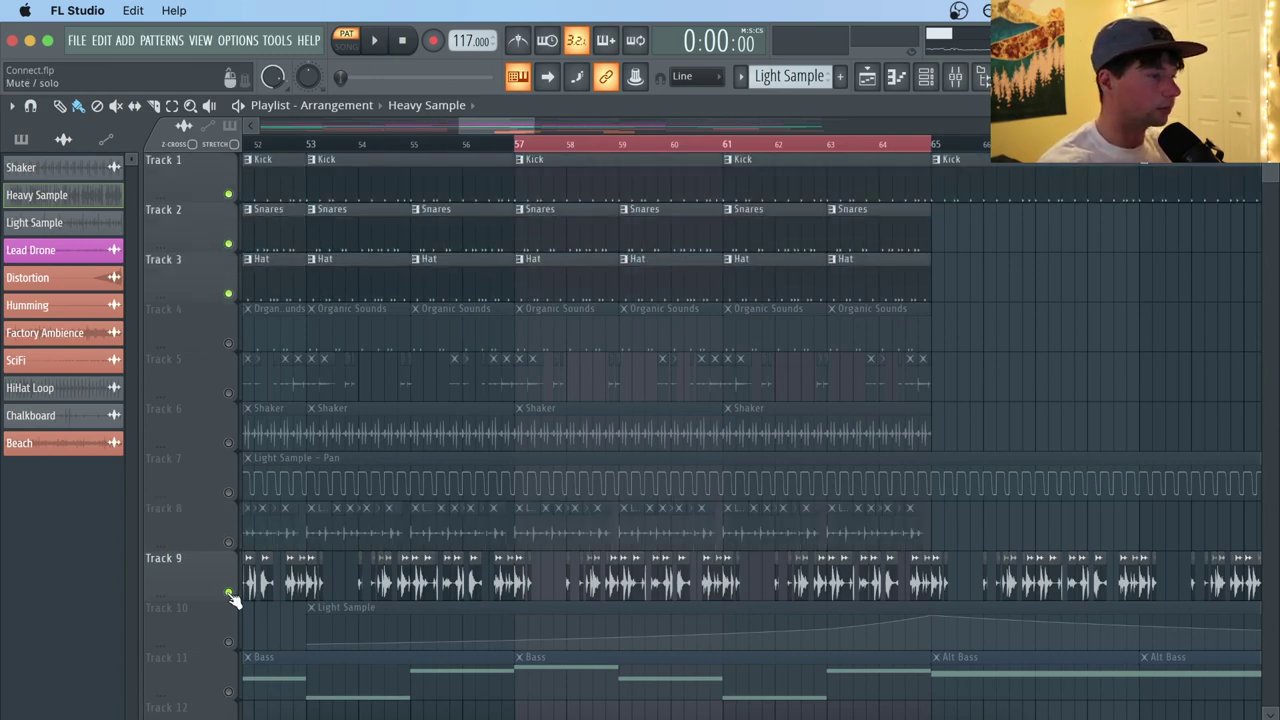
click(228, 593)
click(346, 46)
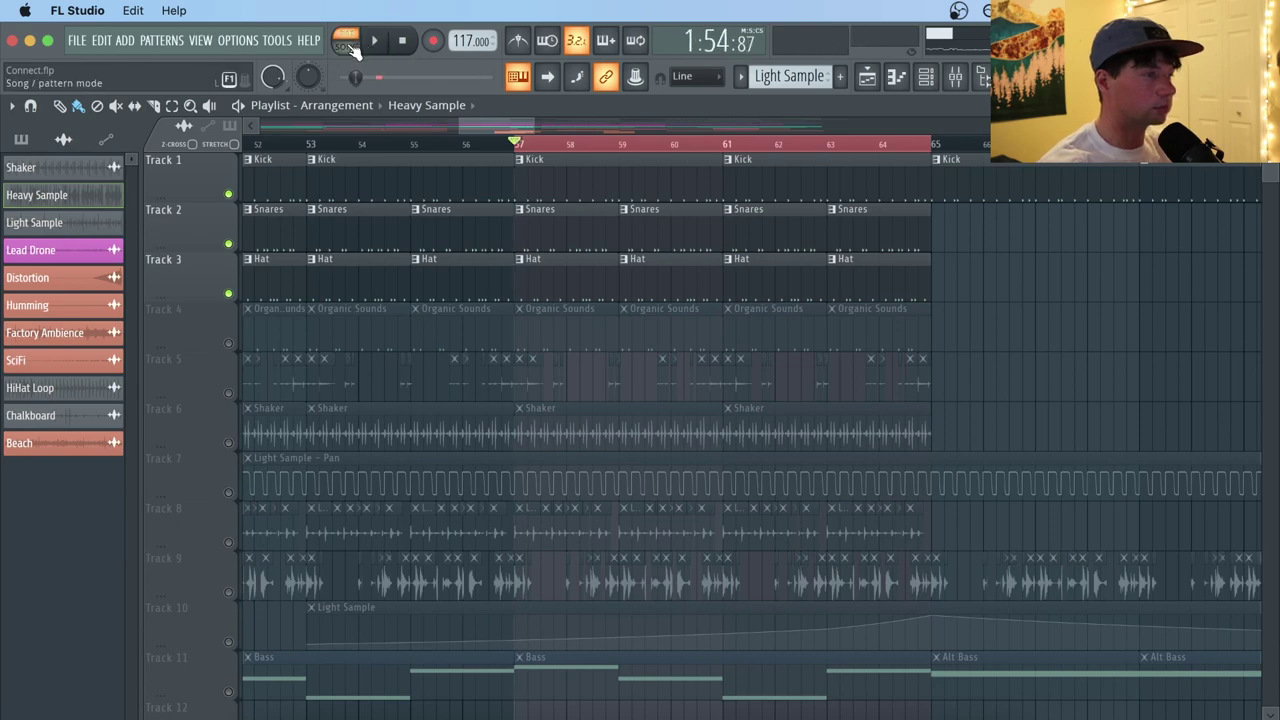
key(space)
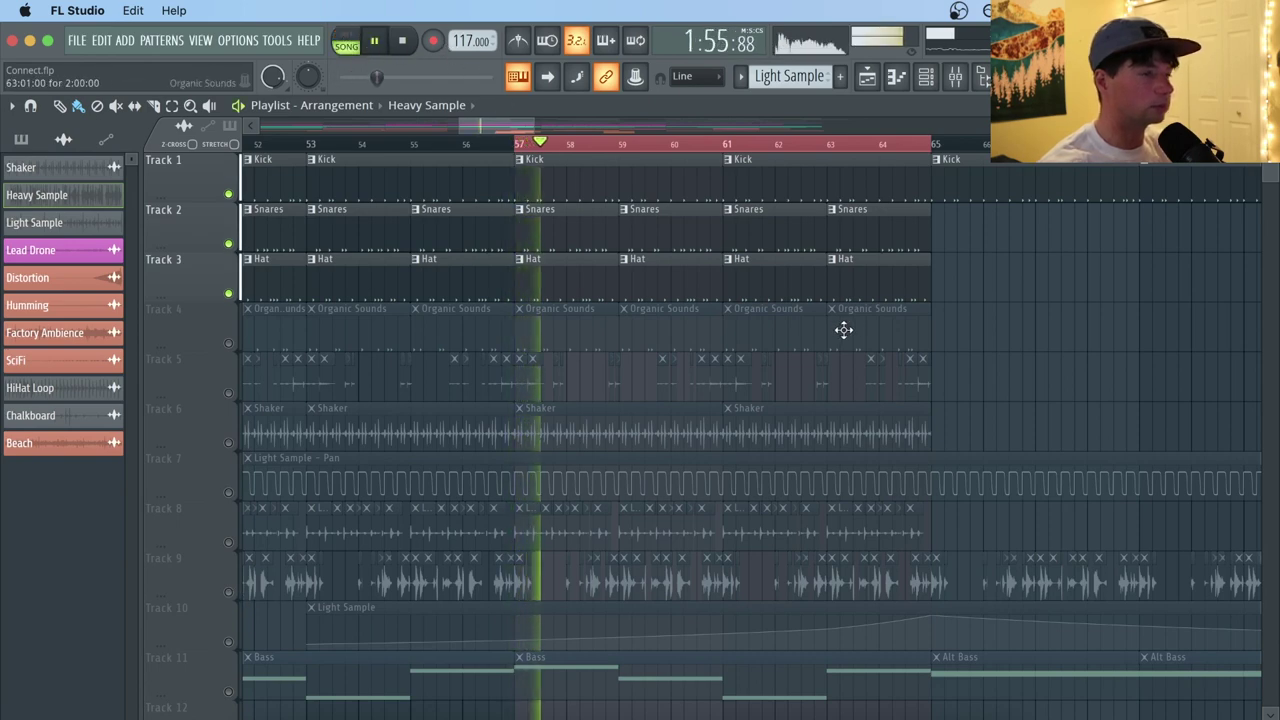
key(space)
Enable Tracks 8 and 9 alongside the Kick, Snares and Hat, and play the looped section again.
click(229, 593)
click(229, 543)
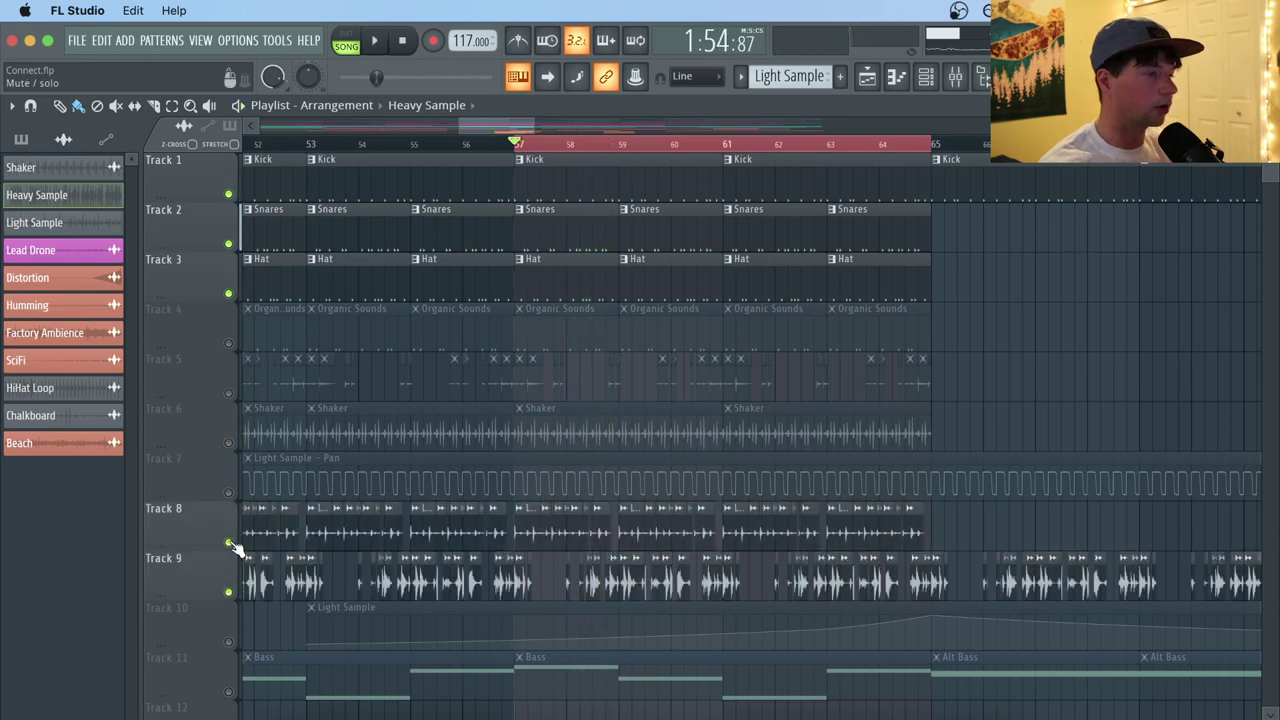
key(space)
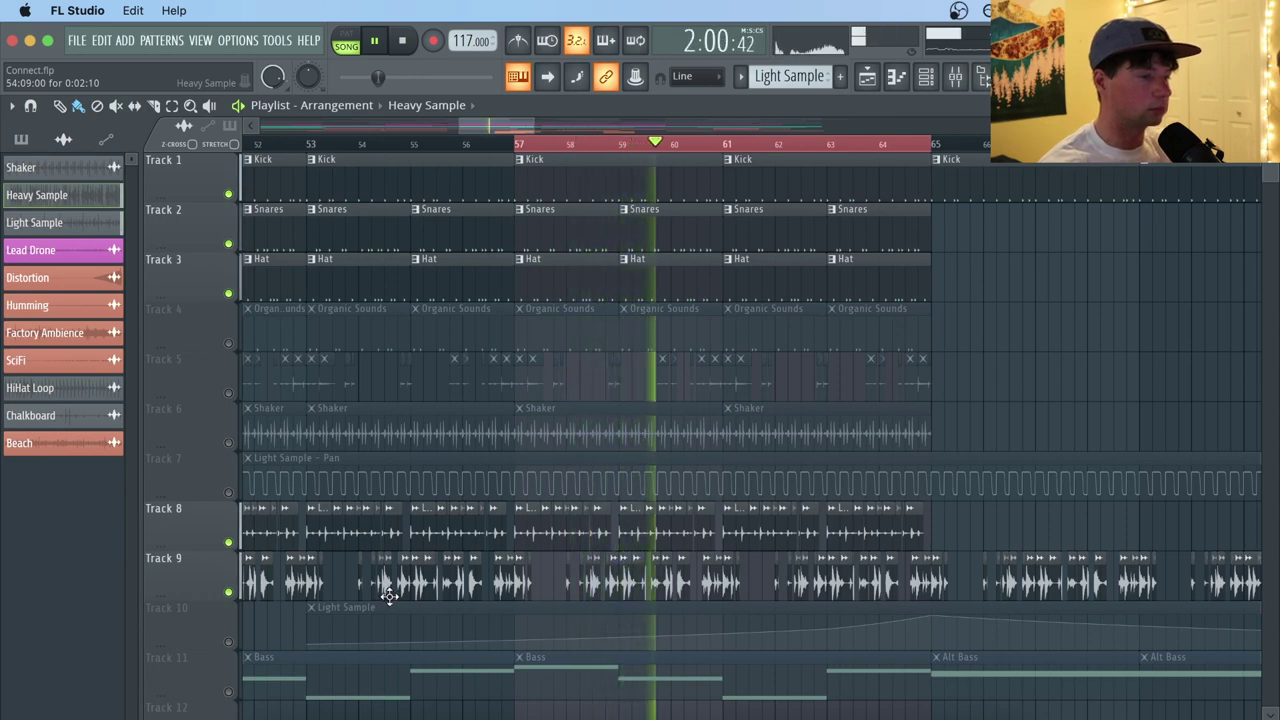
key(space)
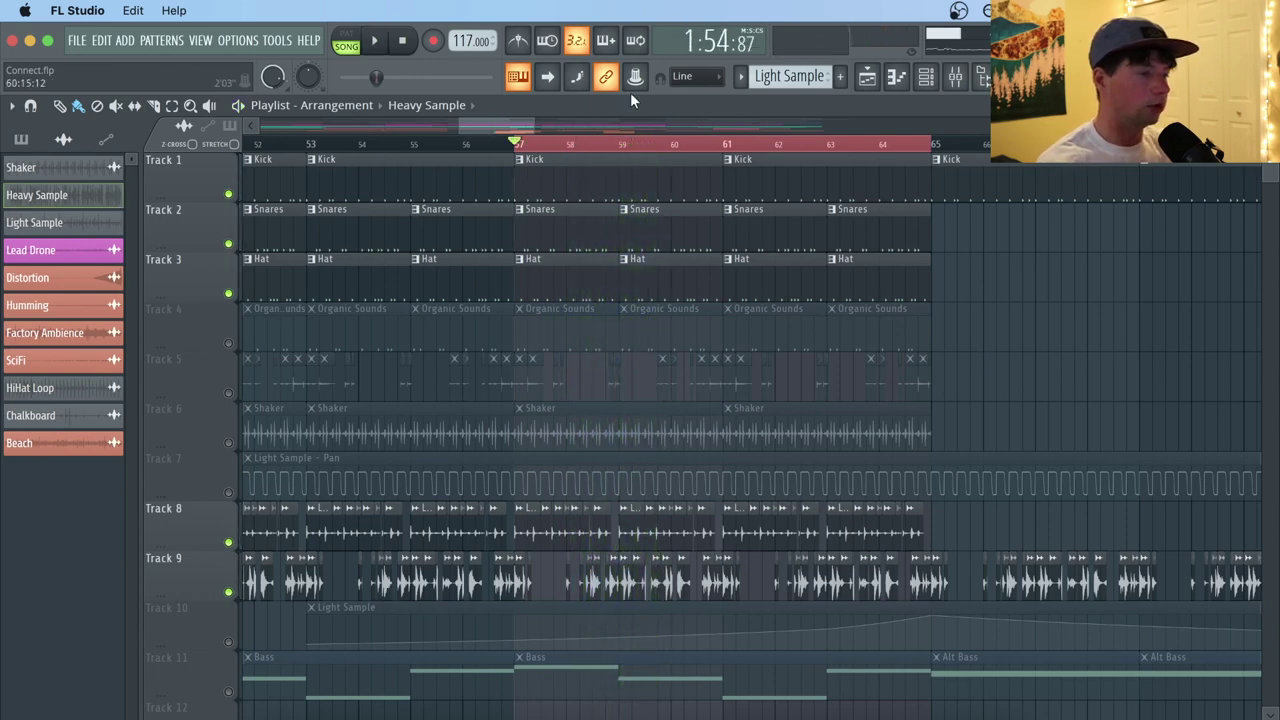
Open the channel settings of the Light Sample clip on Track 8 to examine its panning.
scroll(618, 148, down, 2)
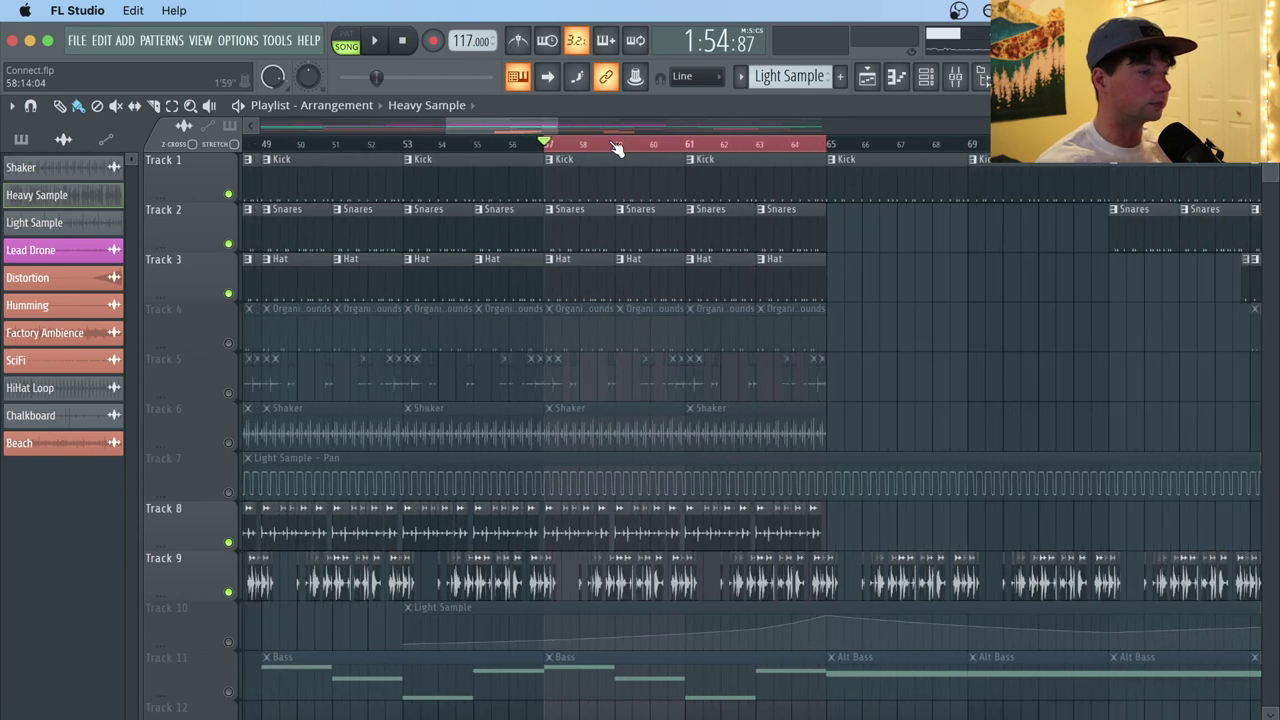
double_click(586, 528)
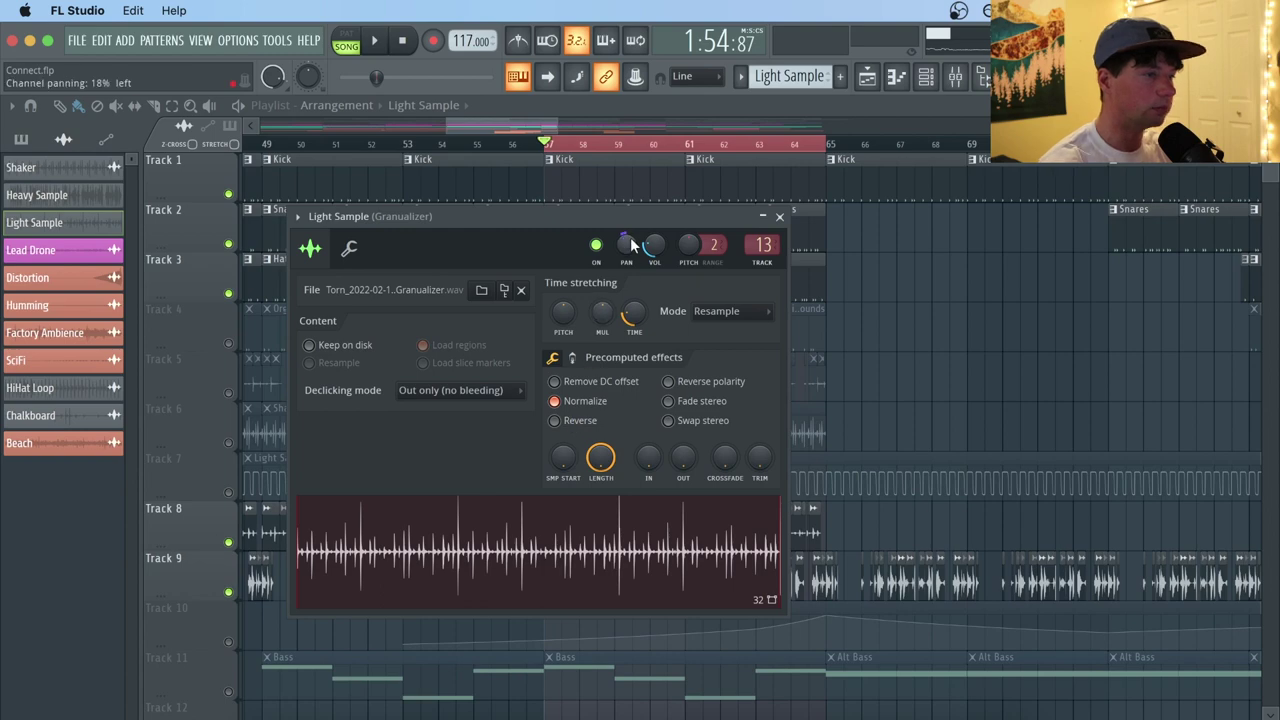
Examine the Light Sample's panning automation options and the LFO settings of its automation clip.
right_click(626, 247)
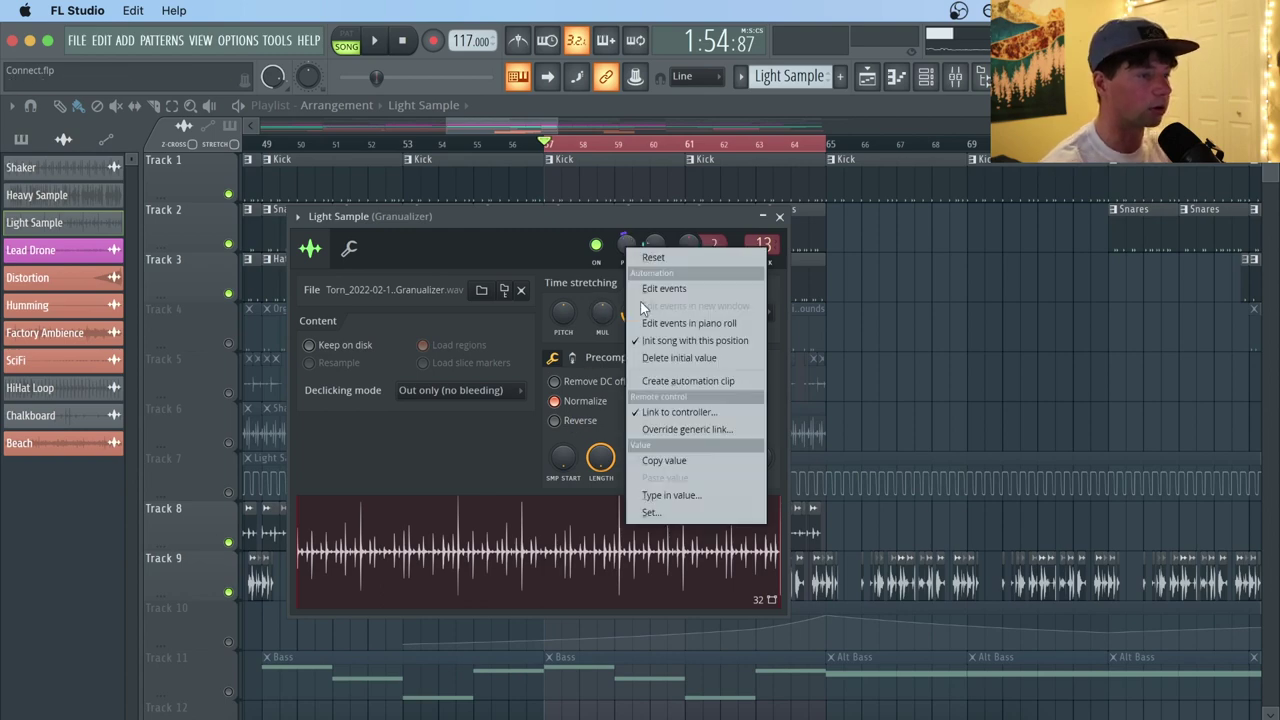
click(870, 345)
right_click(886, 318)
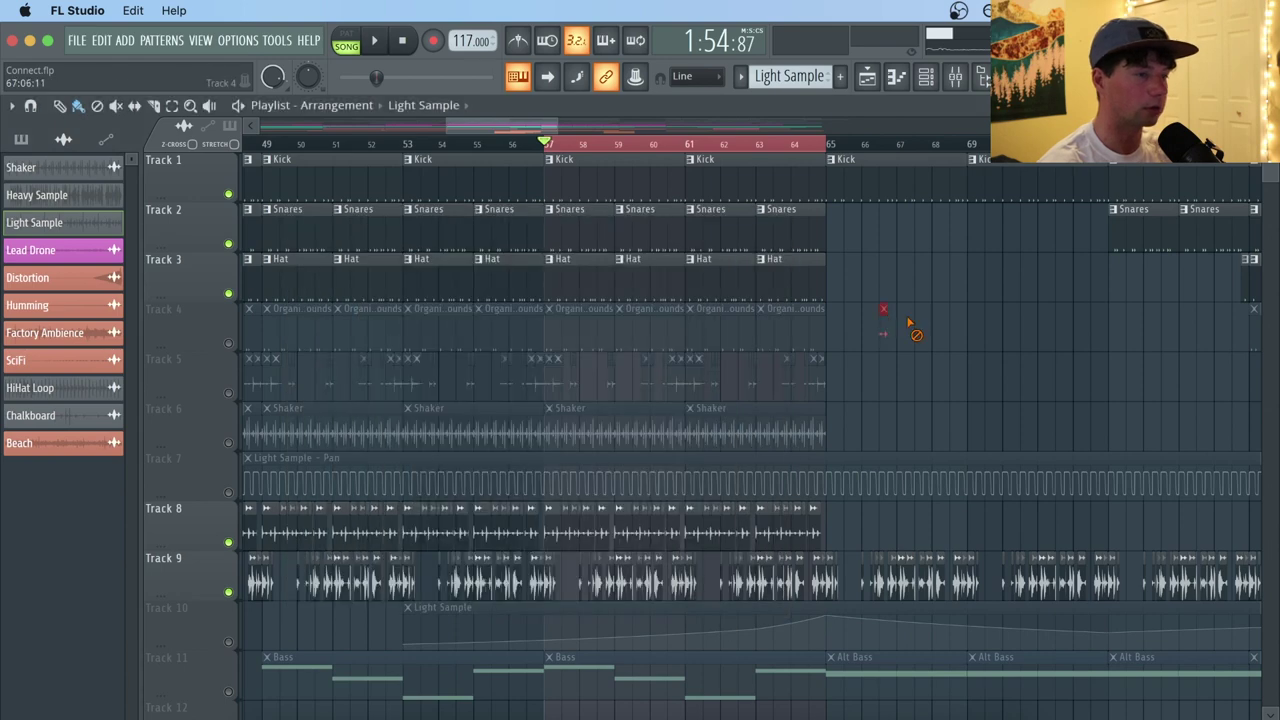
double_click(770, 601)
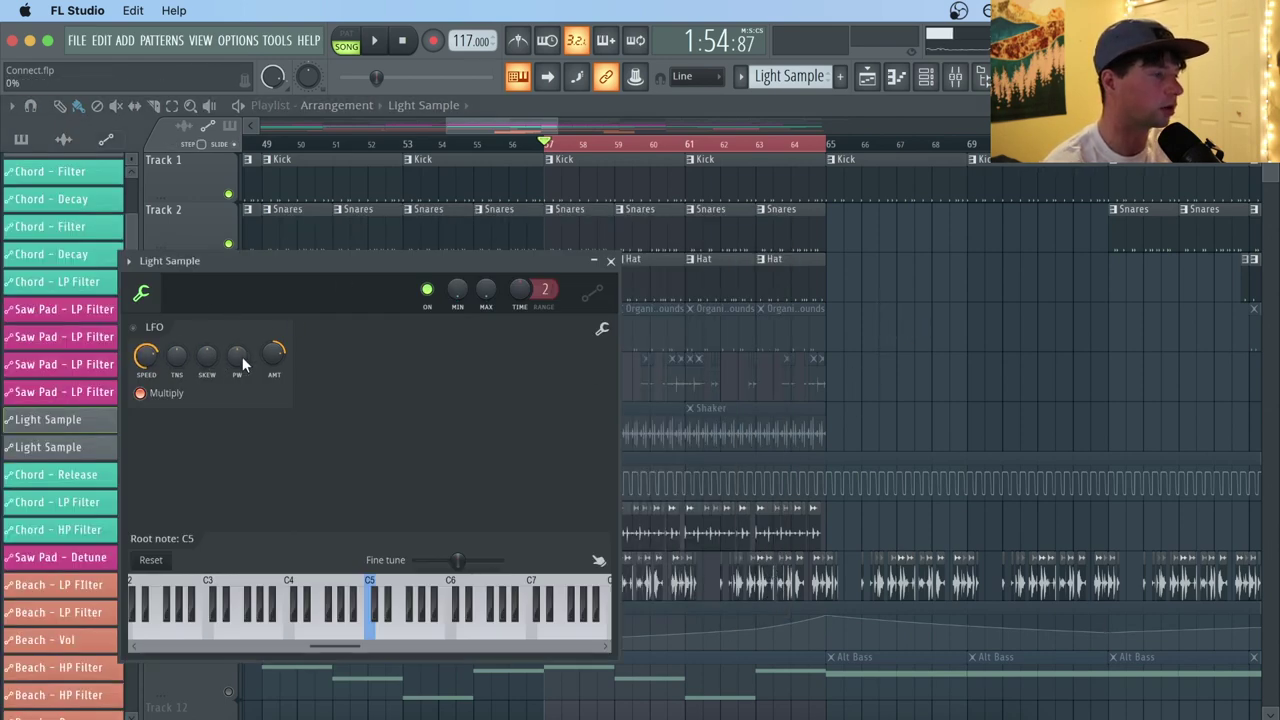
click(610, 261)
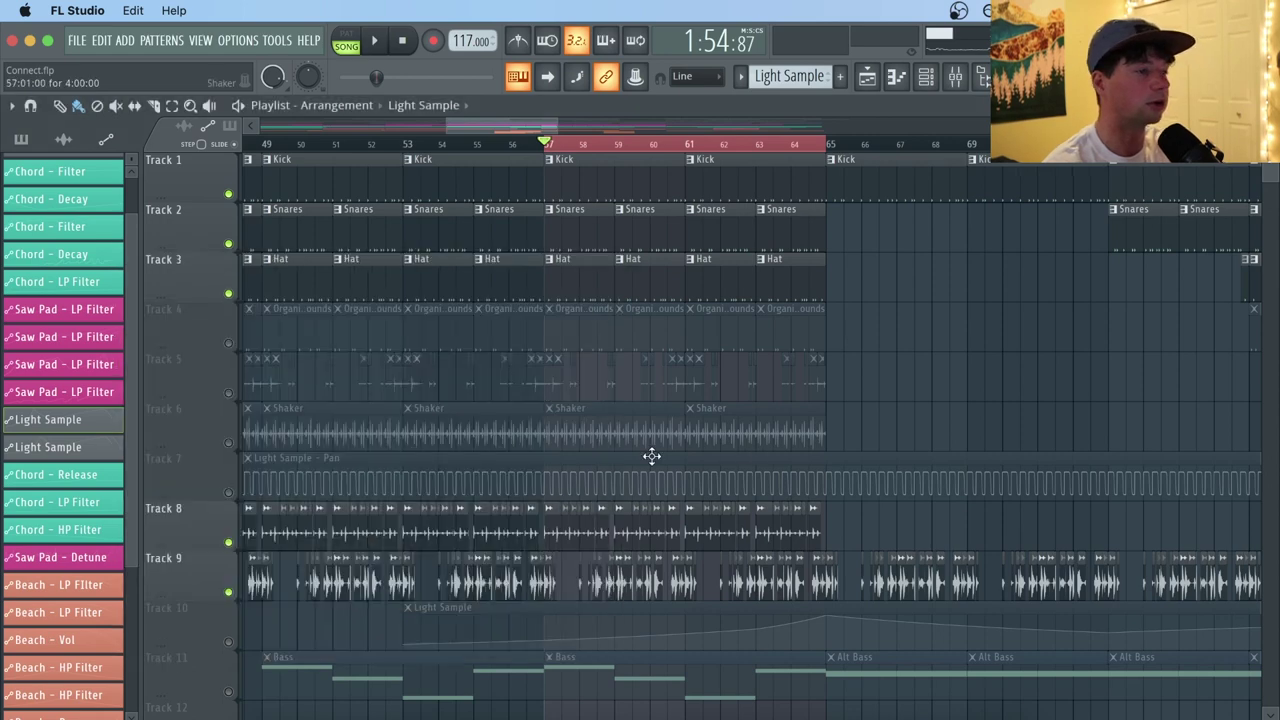
Solo Track 8 together with the Light Sample - Pan automation on Track 7 and play the looped section from bar 57.
scroll(610, 148, up, 3)
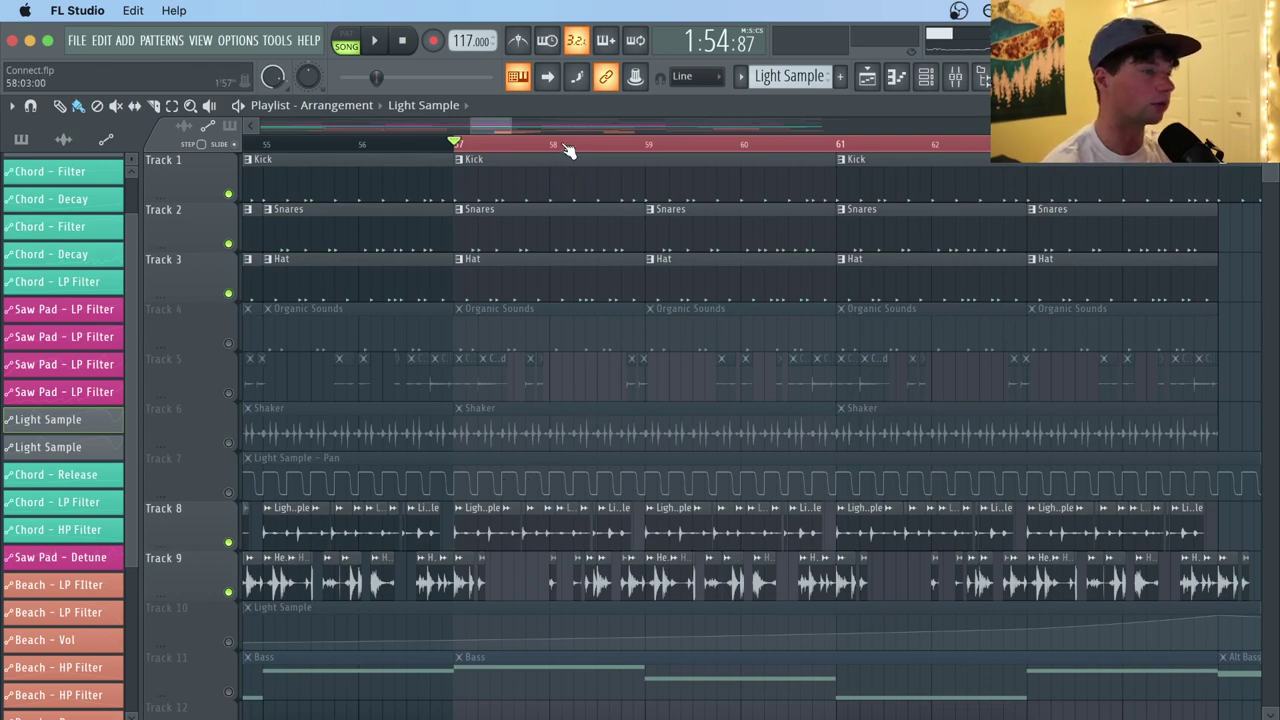
scroll(566, 149, down, 3)
right_click(230, 543)
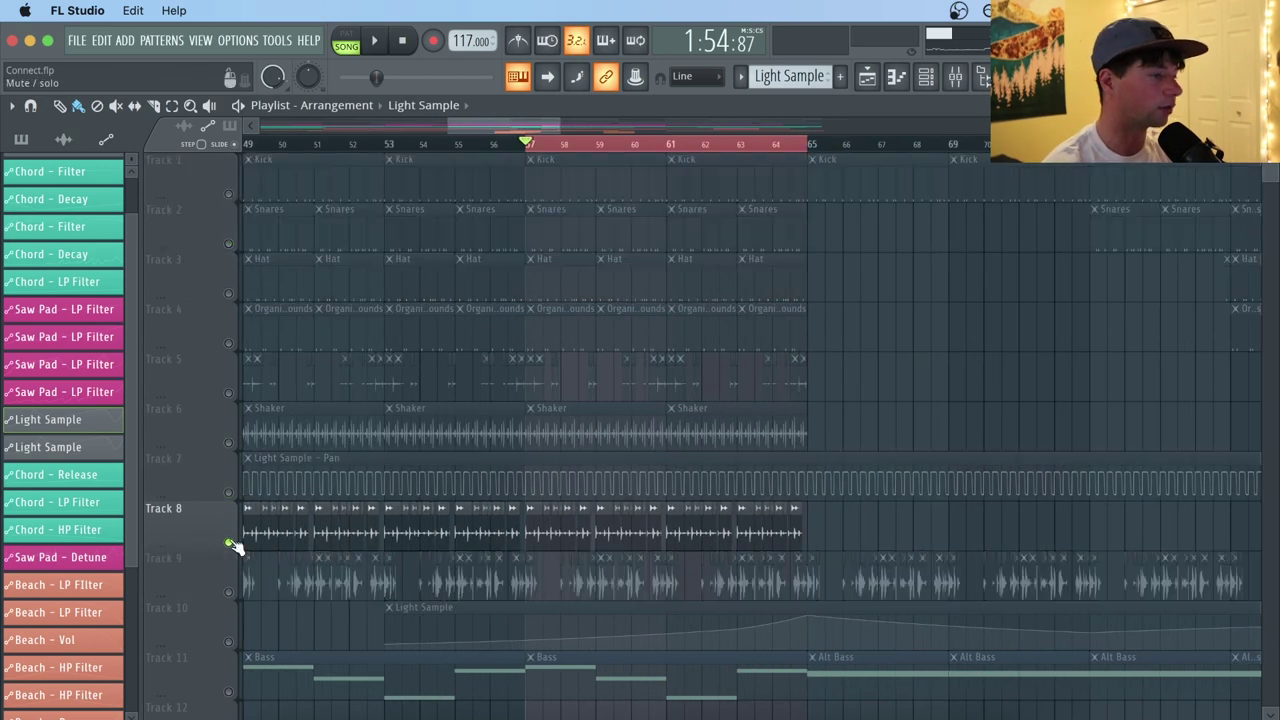
click(228, 493)
key(space)
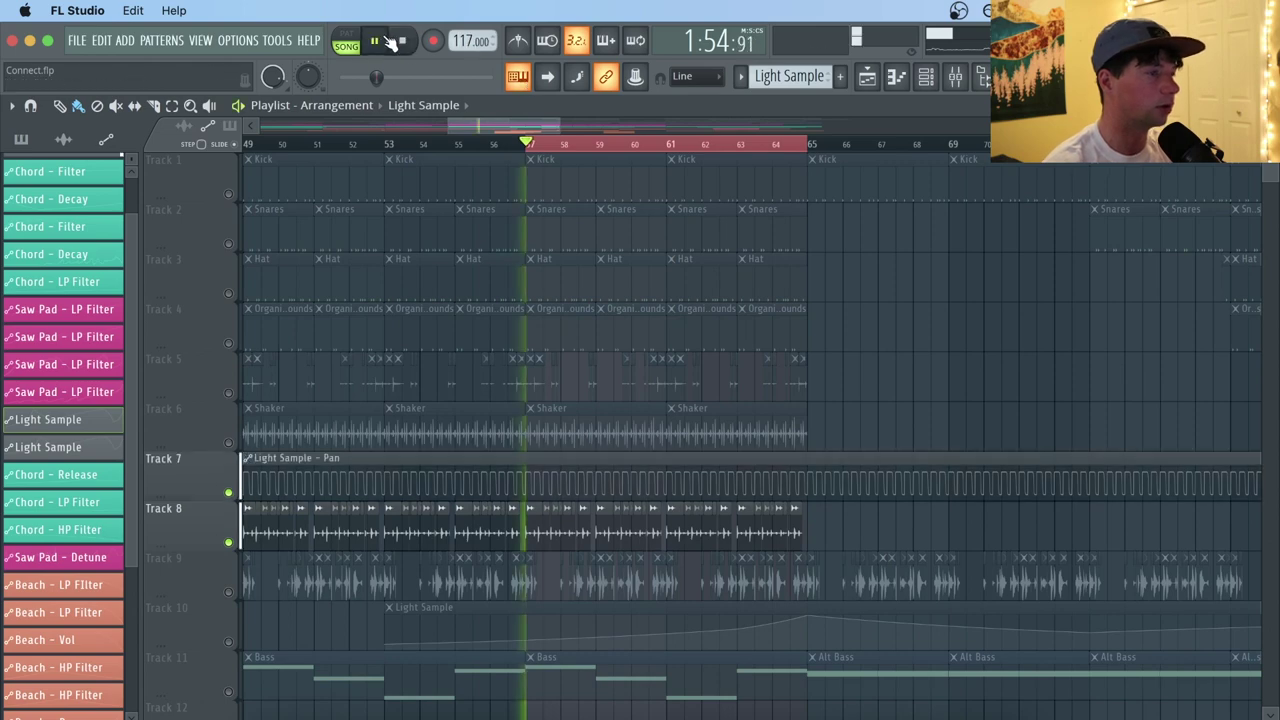
scroll(535, 148, down, 1)
scroll(535, 148, down, 5)
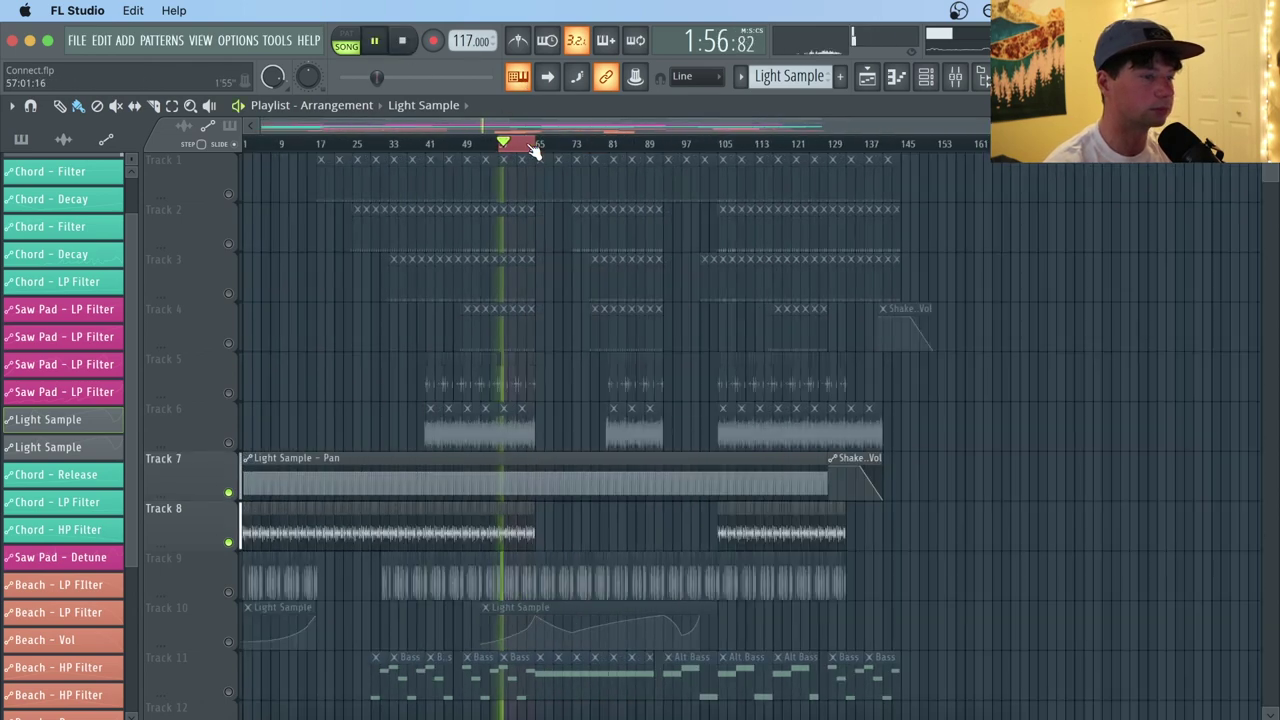
mouse_move(821, 457)
mouse_down()
mouse_move(1074, 457)
mouse_move(821, 470)
mouse_up()
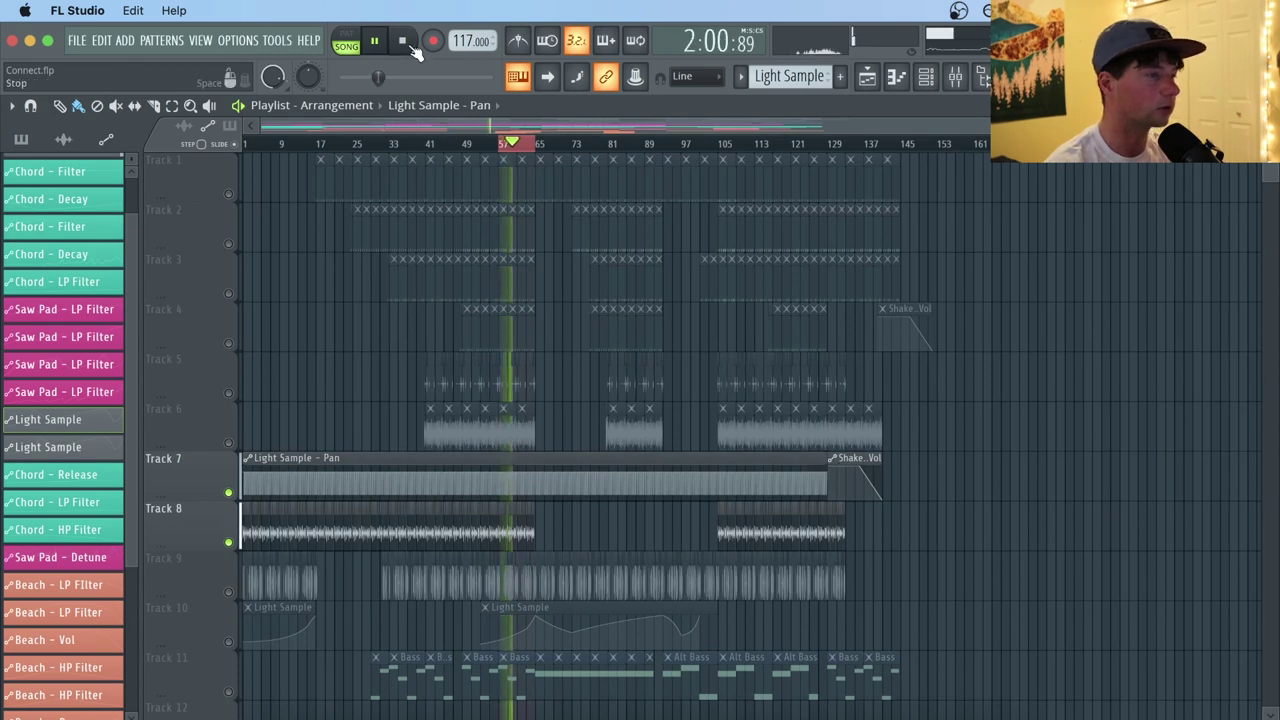
key(space)
Unmute Tracks 1 to 6 and Track 9 alongside Tracks 7 and 8.
scroll(380, 322, down, 4)
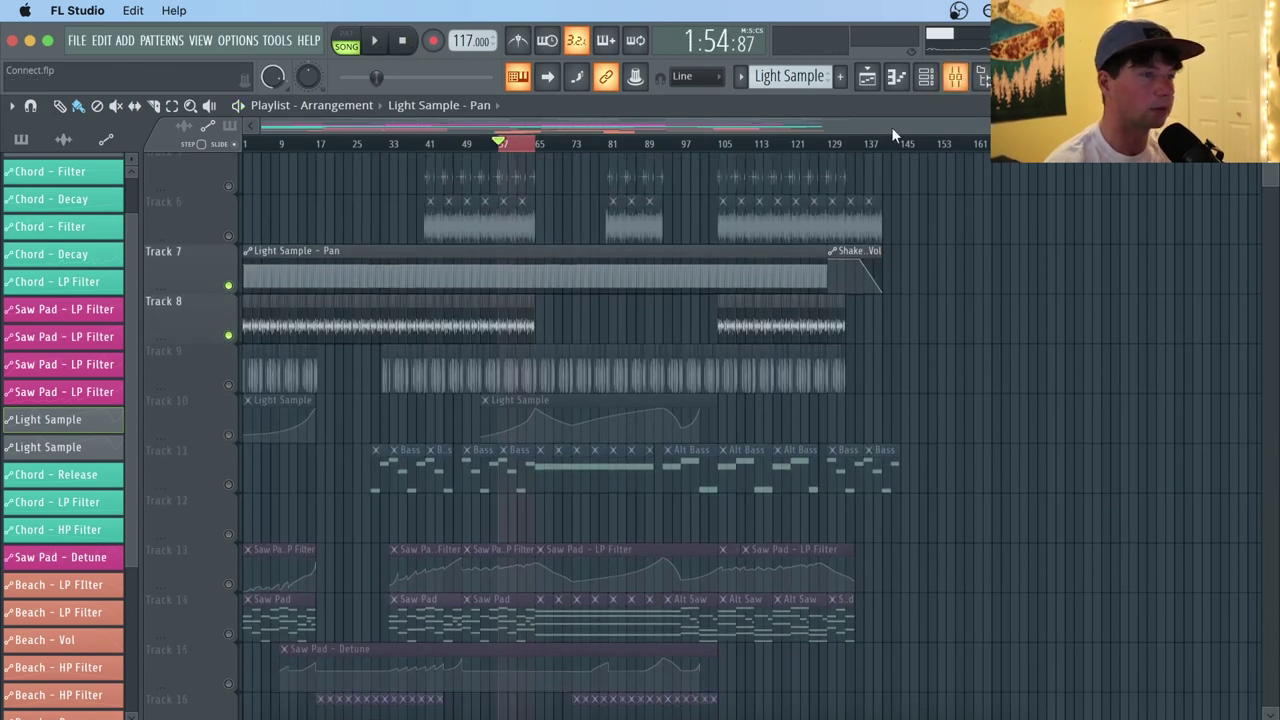
click(229, 385)
click(229, 235)
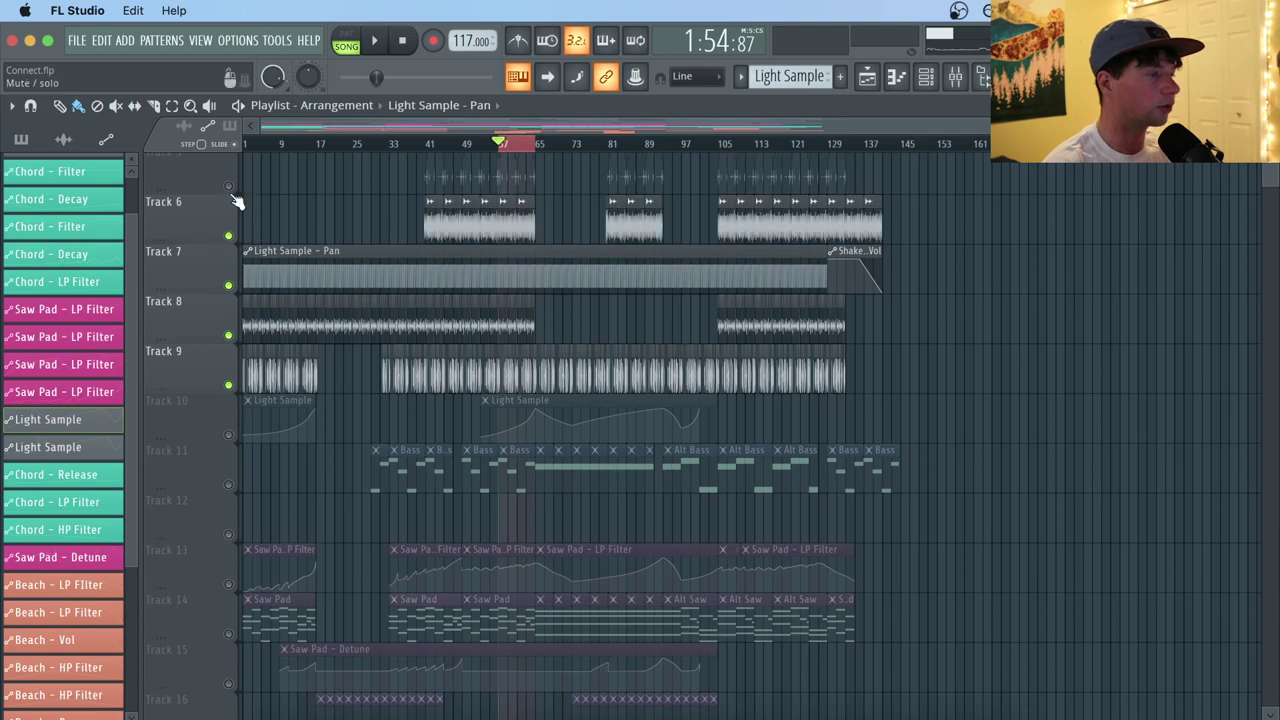
scroll(236, 300, up, 3)
click(229, 302)
click(229, 252)
click(229, 202)
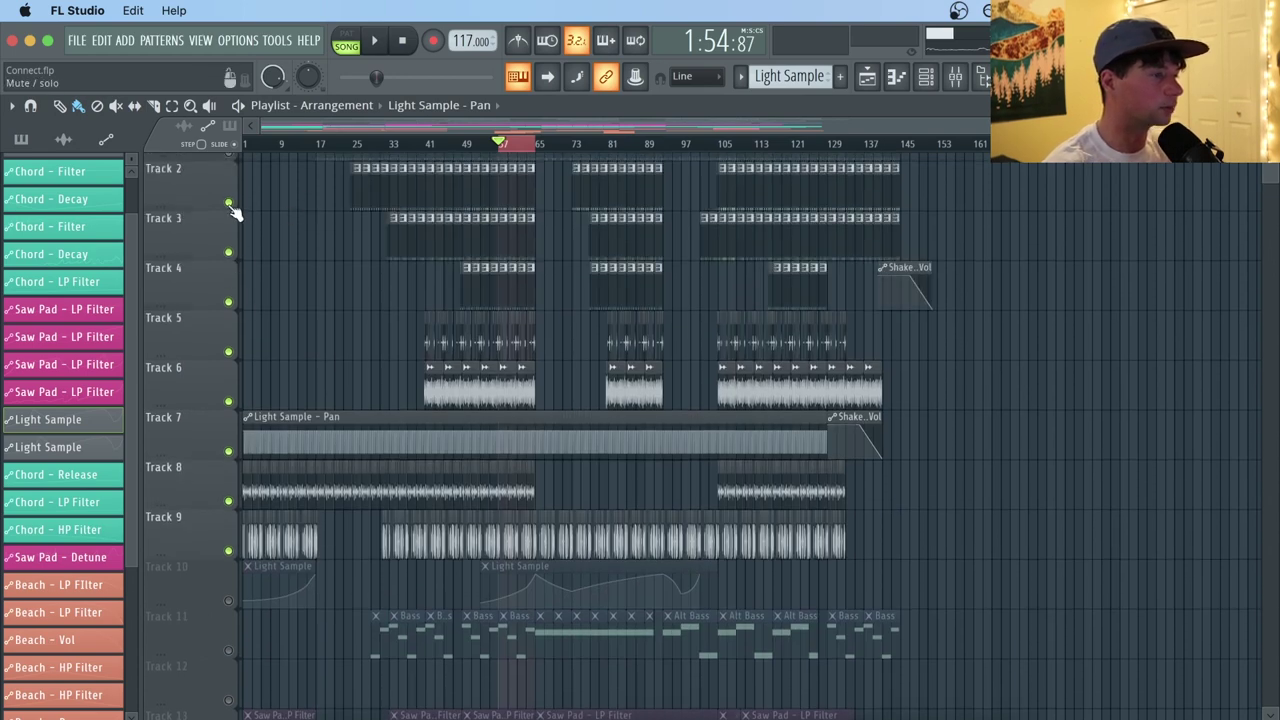
scroll(280, 200, up, 1)
click(229, 194)
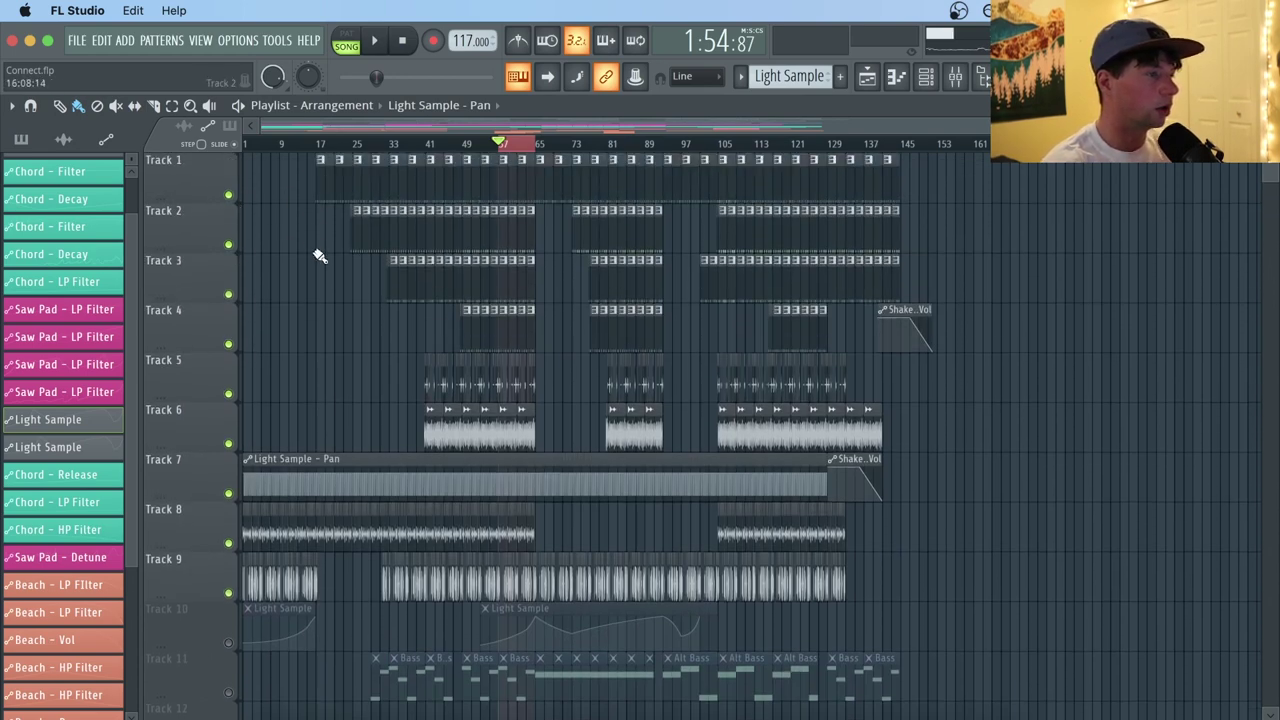
Open the mixer and examine the effect chain on the Granualizer track.
click(955, 80)
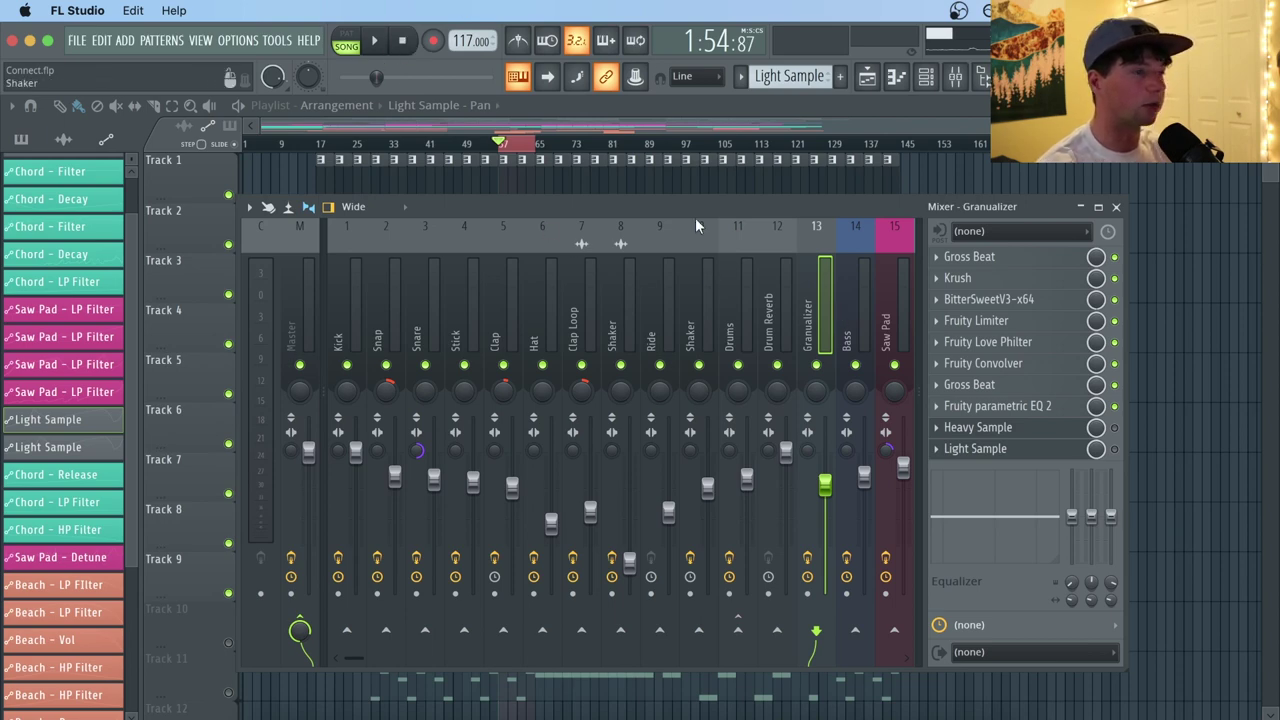
drag(696, 203, 689, 184)
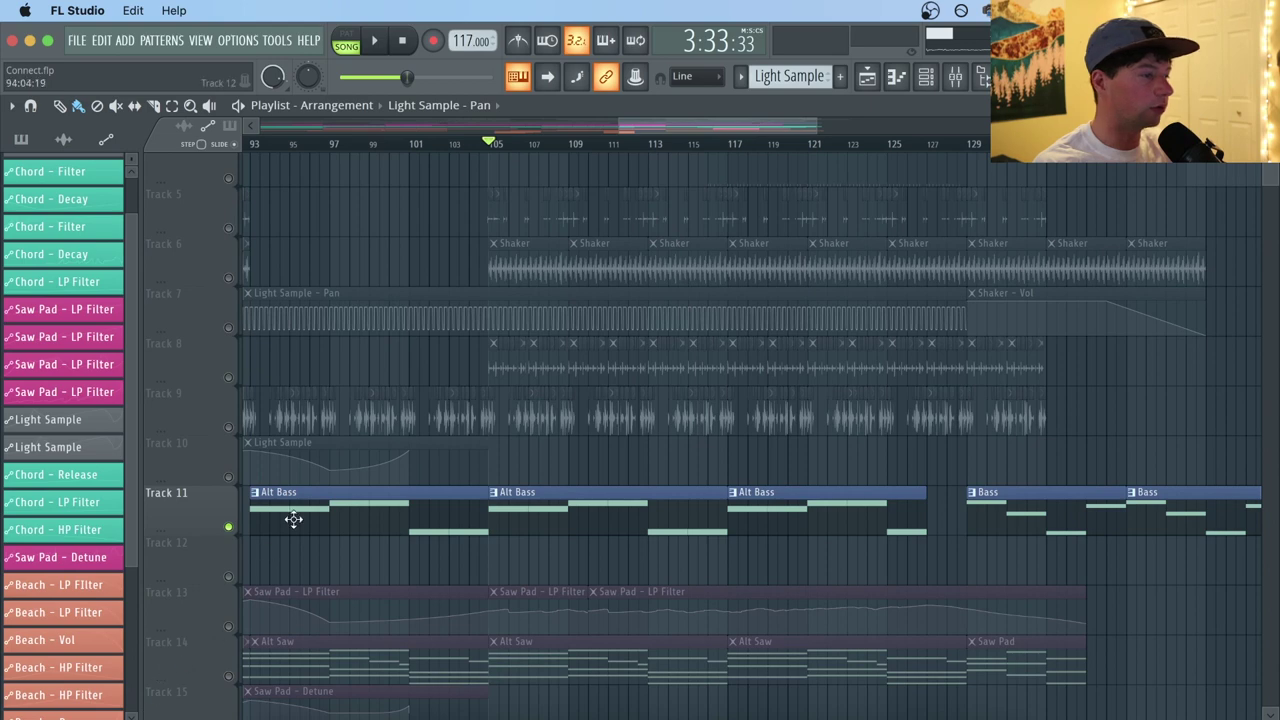
Play the soloed bass on Track 11 from bar 105 and show the Alt Bass pattern in the channel rack.
key(space)
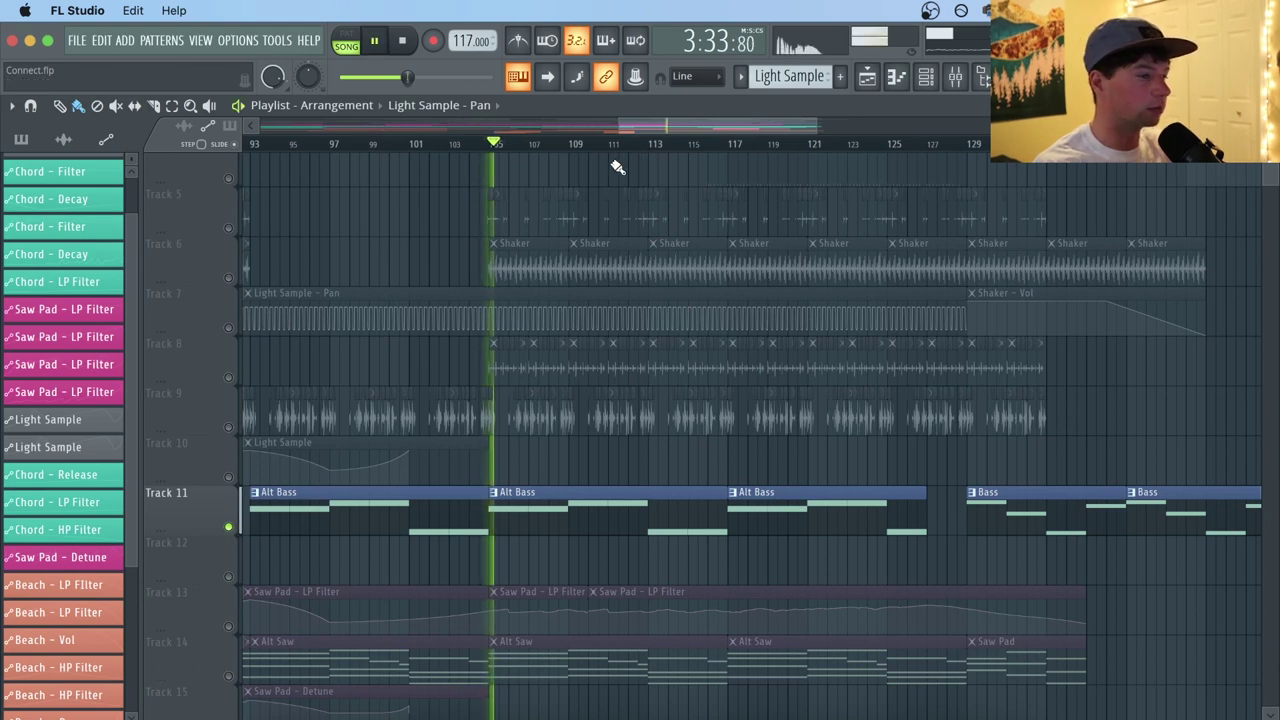
key(F6)
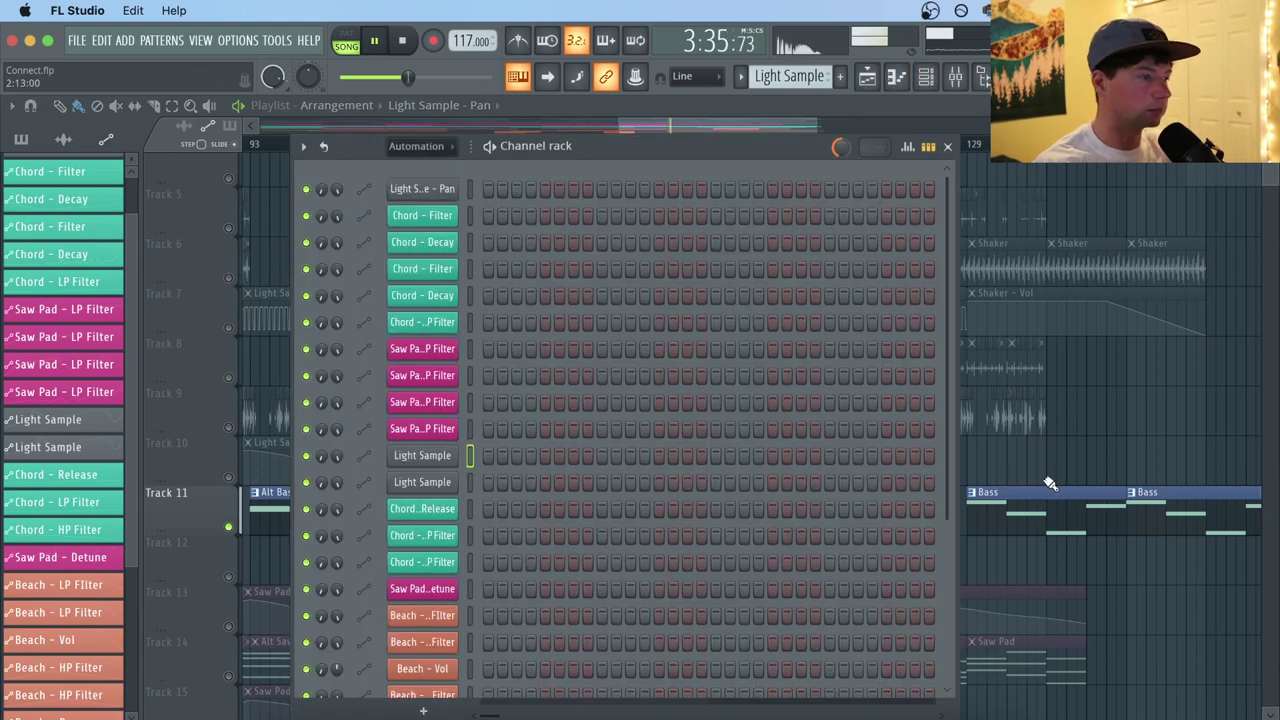
click(1047, 481)
double_click(606, 525)
click(878, 78)
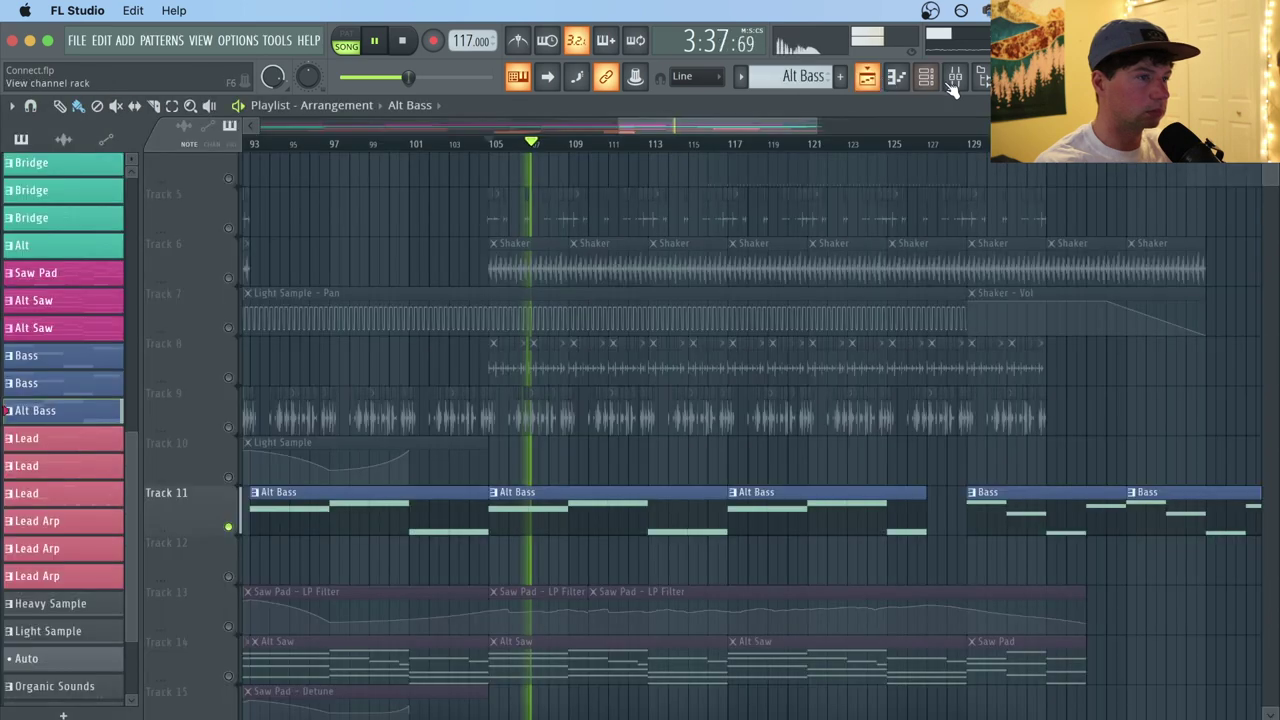
click(926, 78)
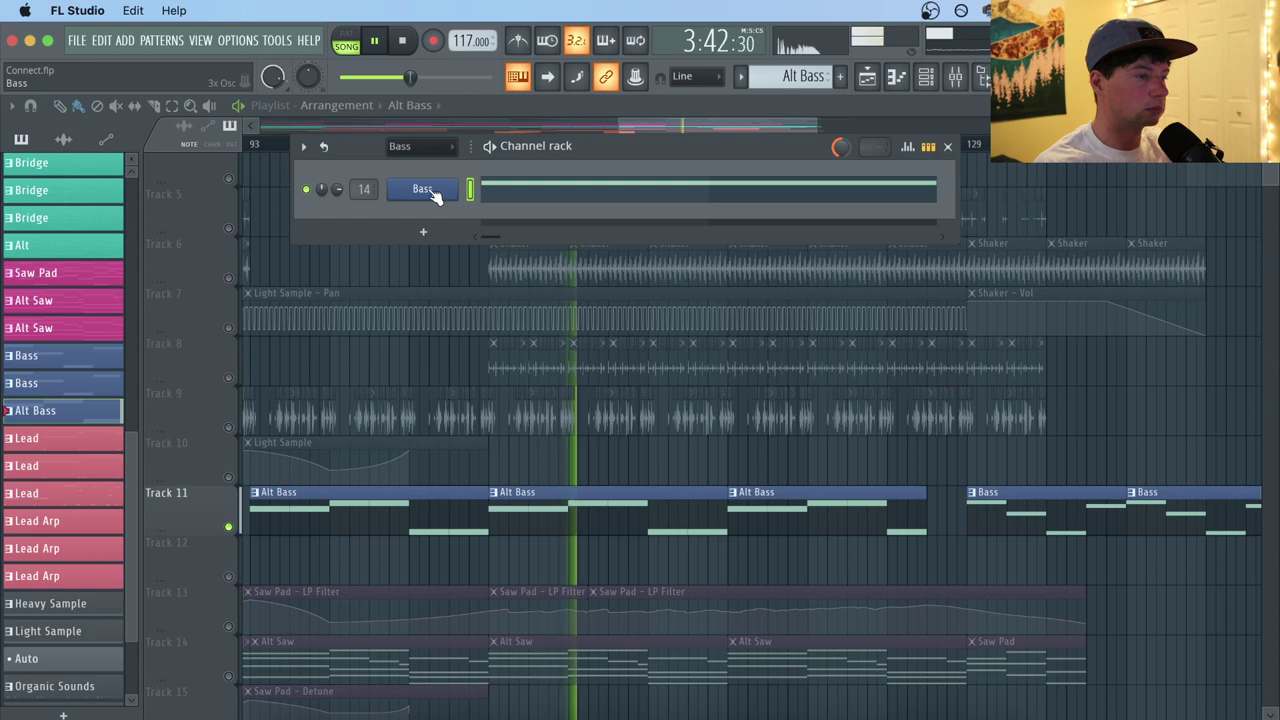
key(space)
Examine the Bass channel's 3x Osc oscillators and volume envelope settings.
drag(637, 148, 628, 249)
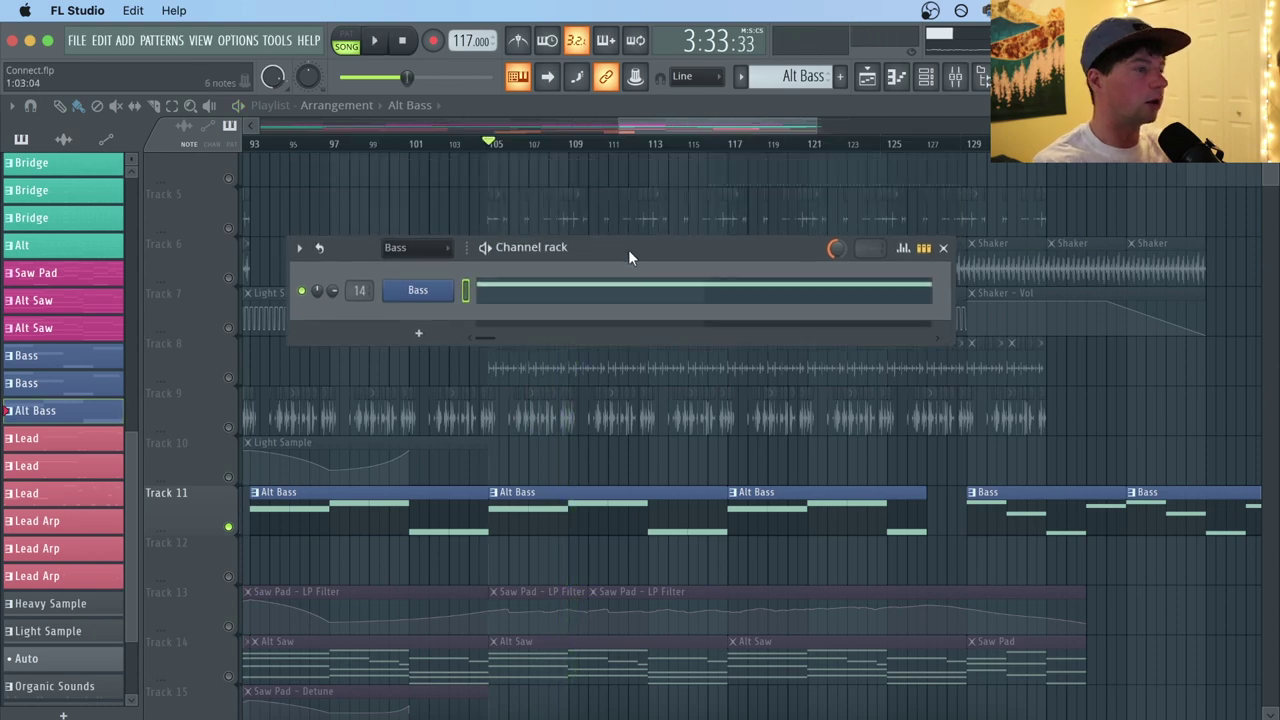
click(423, 290)
drag(404, 287, 660, 284)
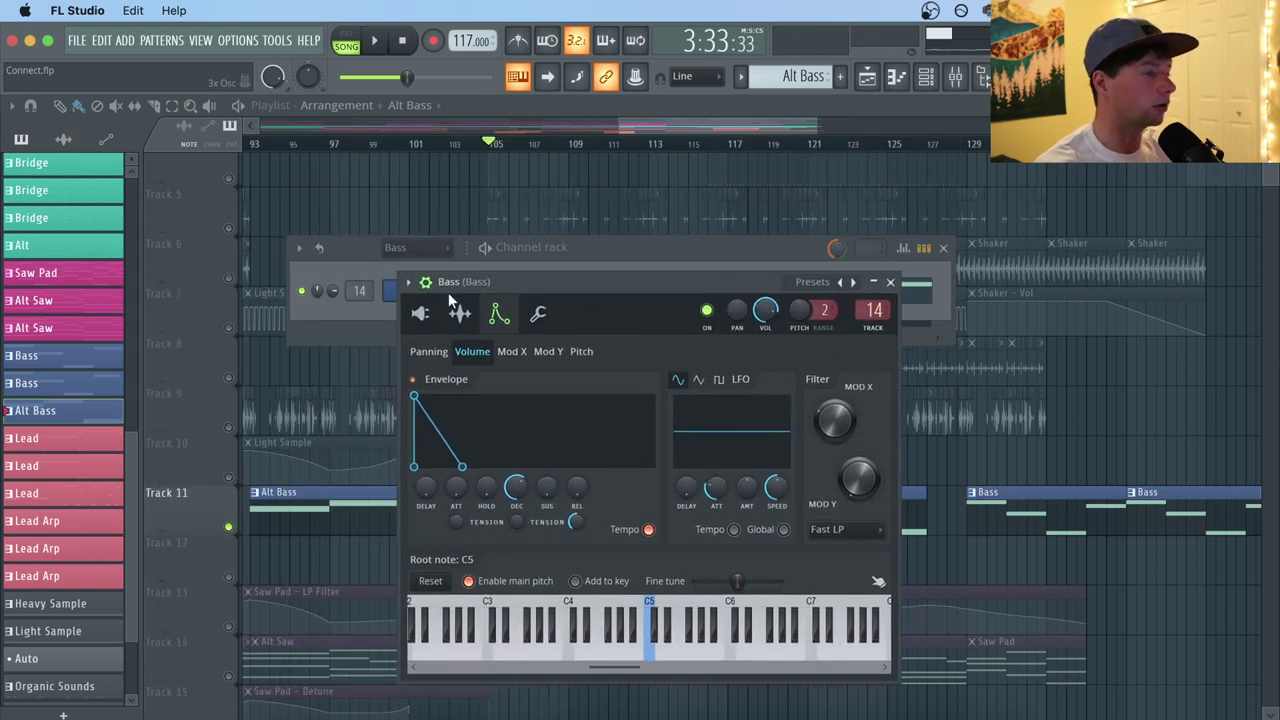
click(420, 315)
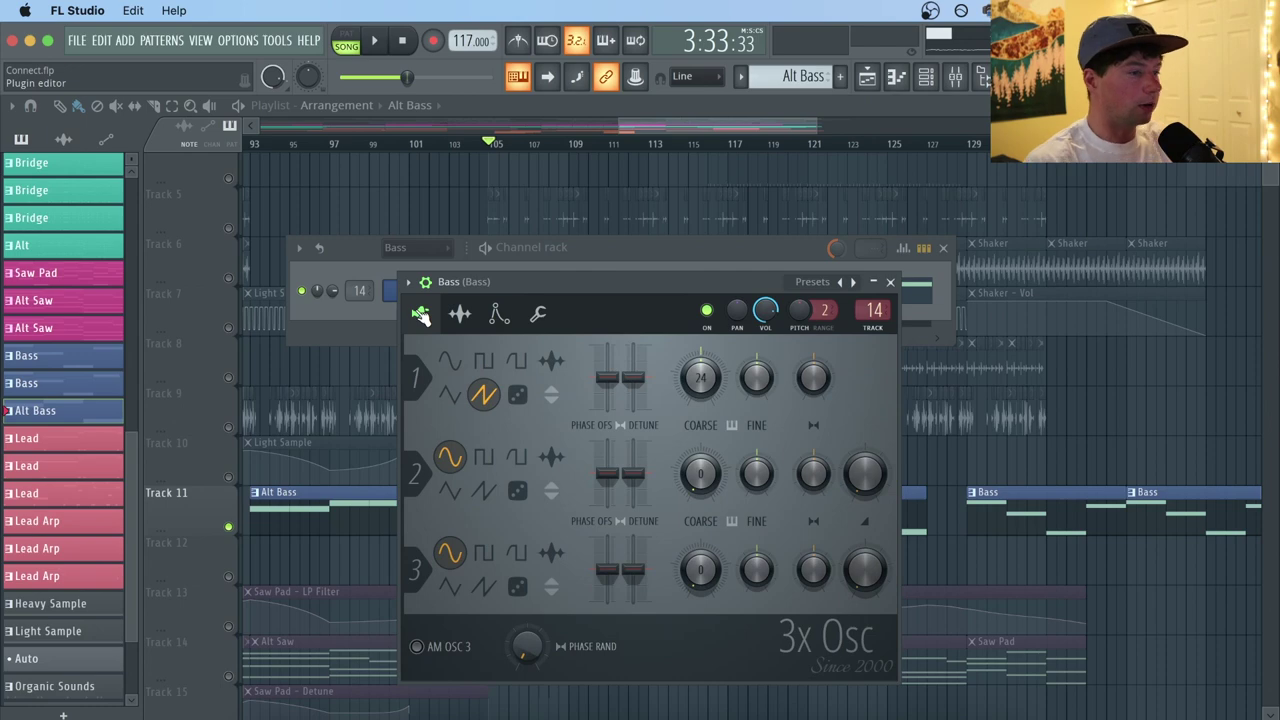
click(497, 318)
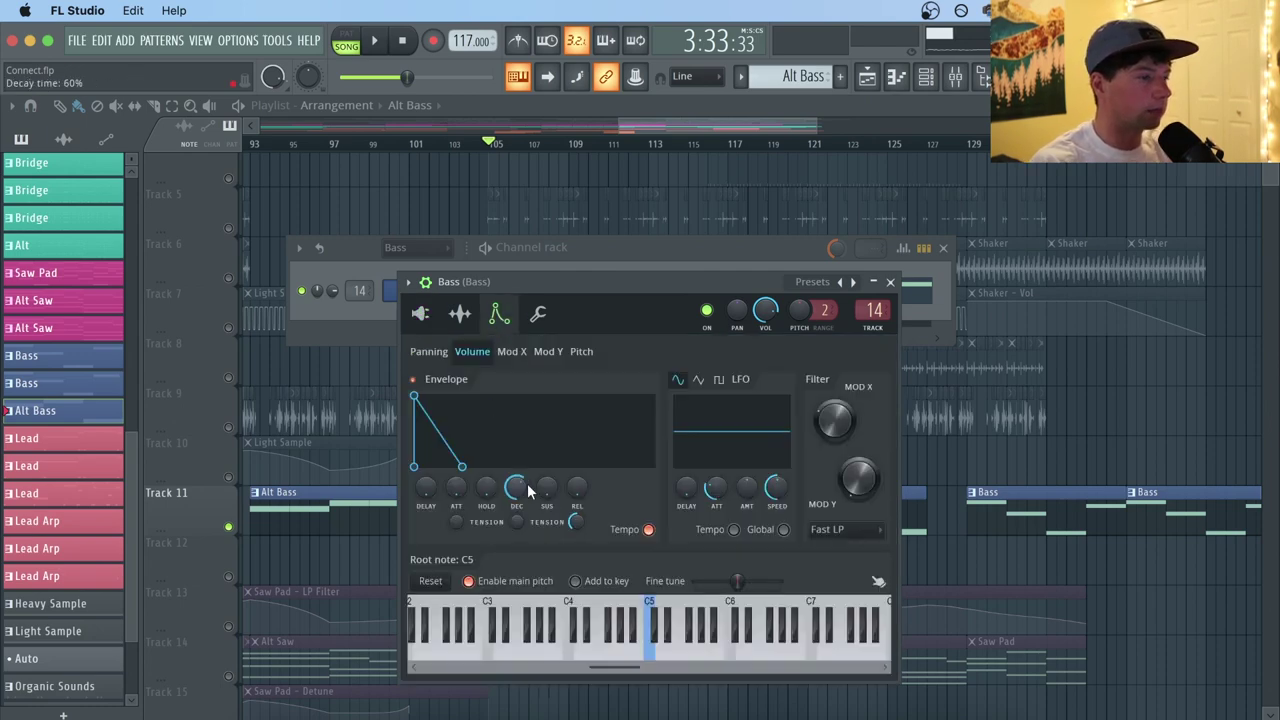
drag(614, 278, 589, 252)
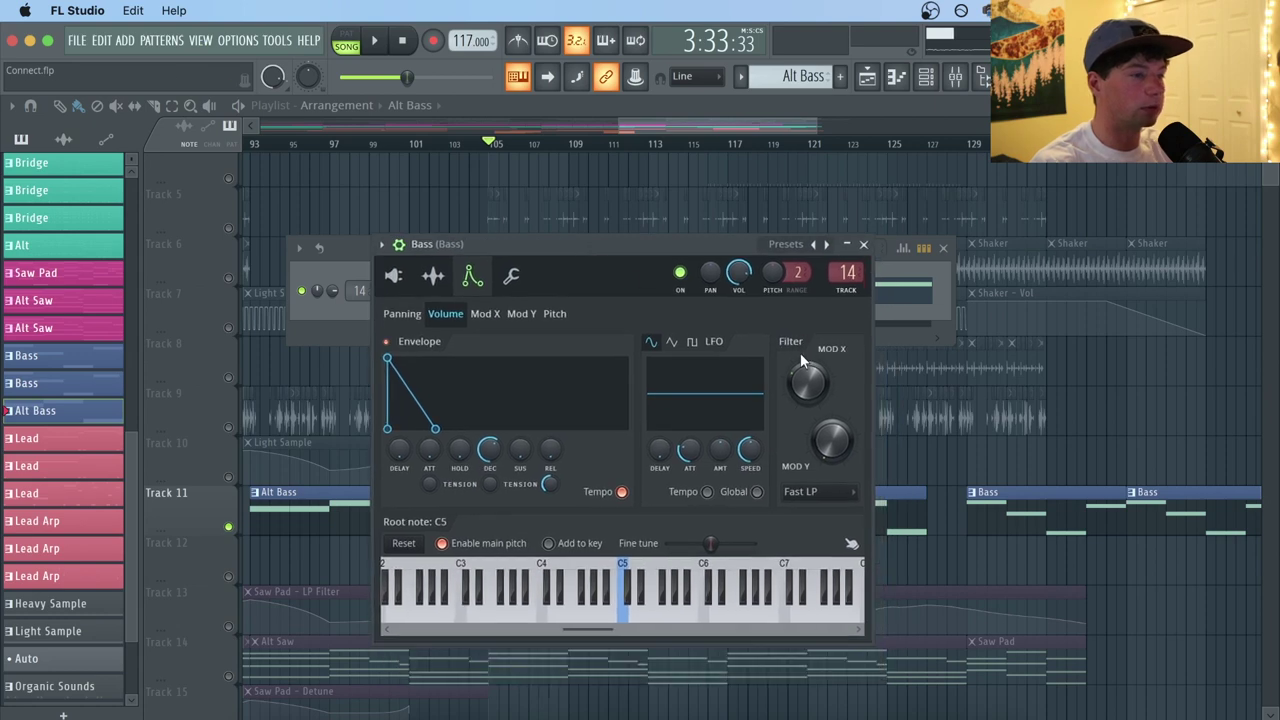
click(864, 244)
Examine the Gross Beat and Fruity parametric EQ 2 effects on the Bass mixer track.
click(968, 88)
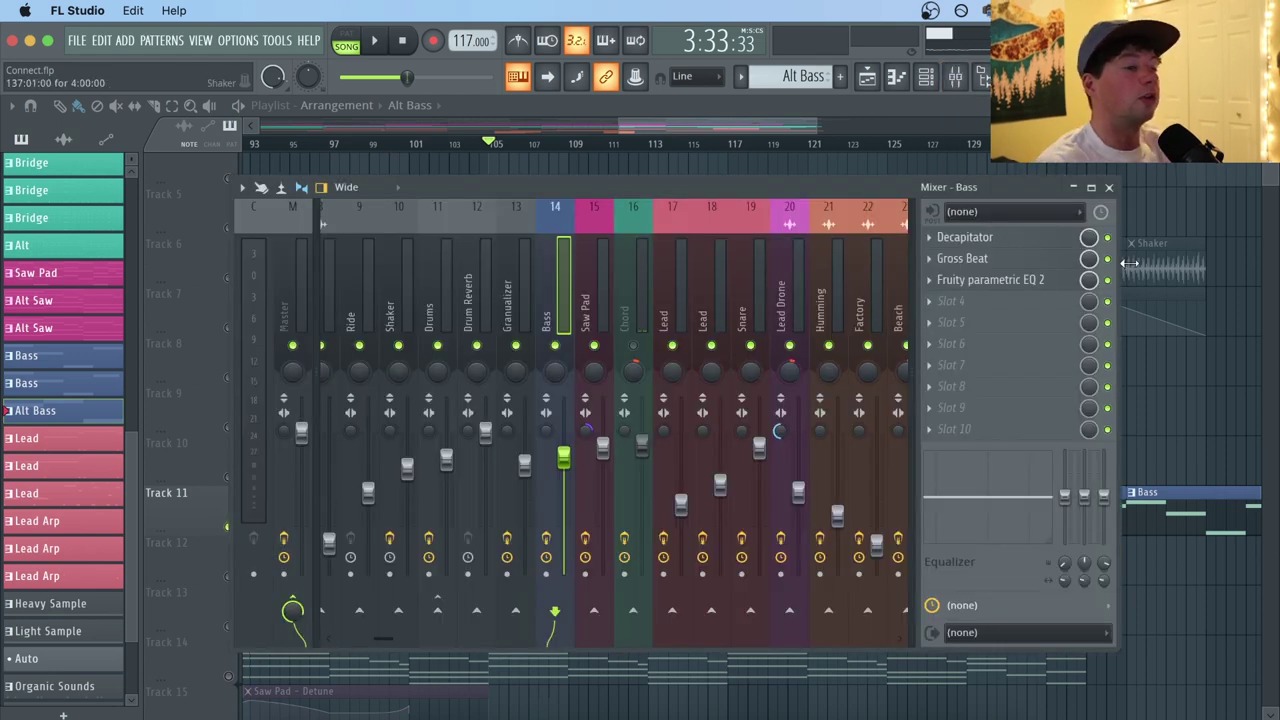
click(1052, 258)
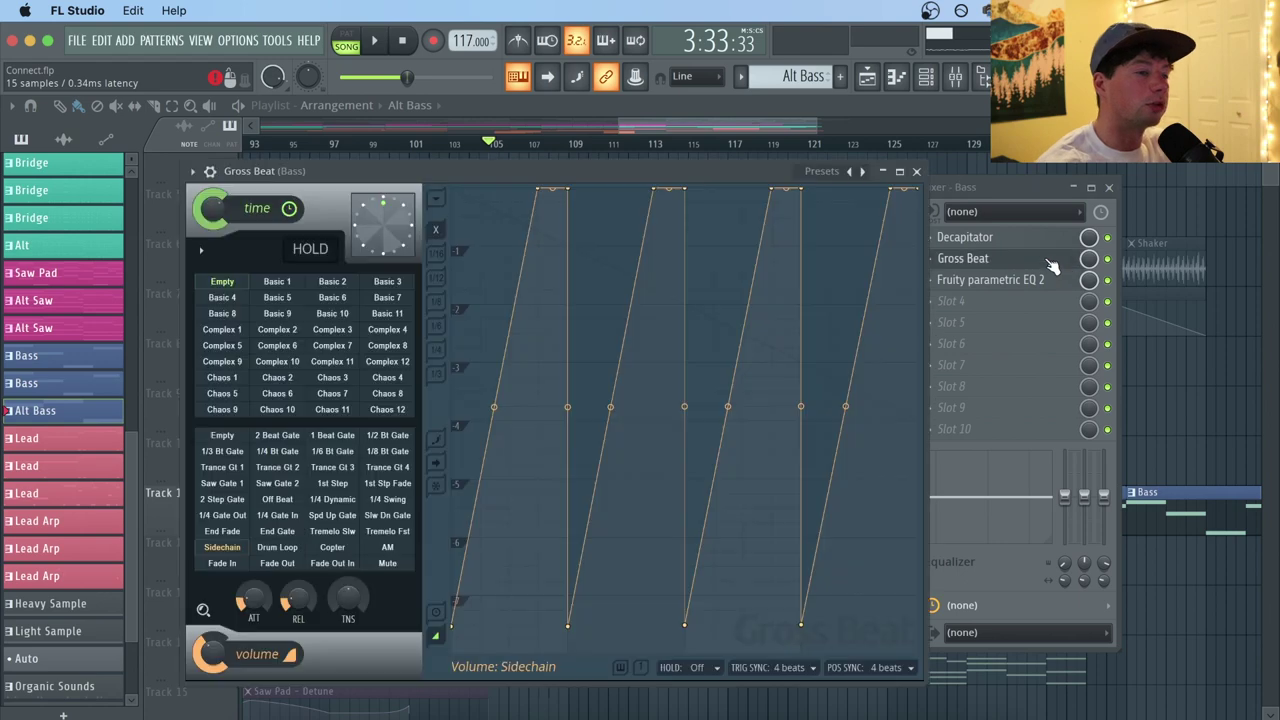
drag(619, 177, 728, 189)
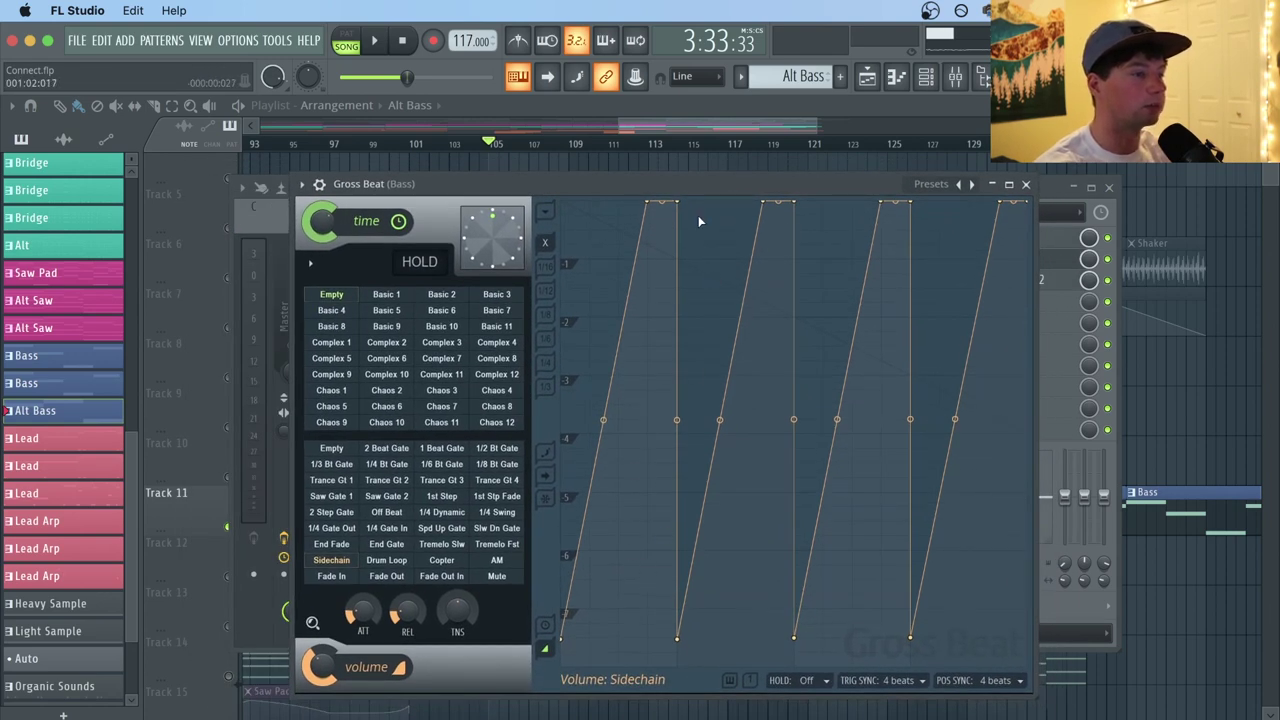
click(1026, 186)
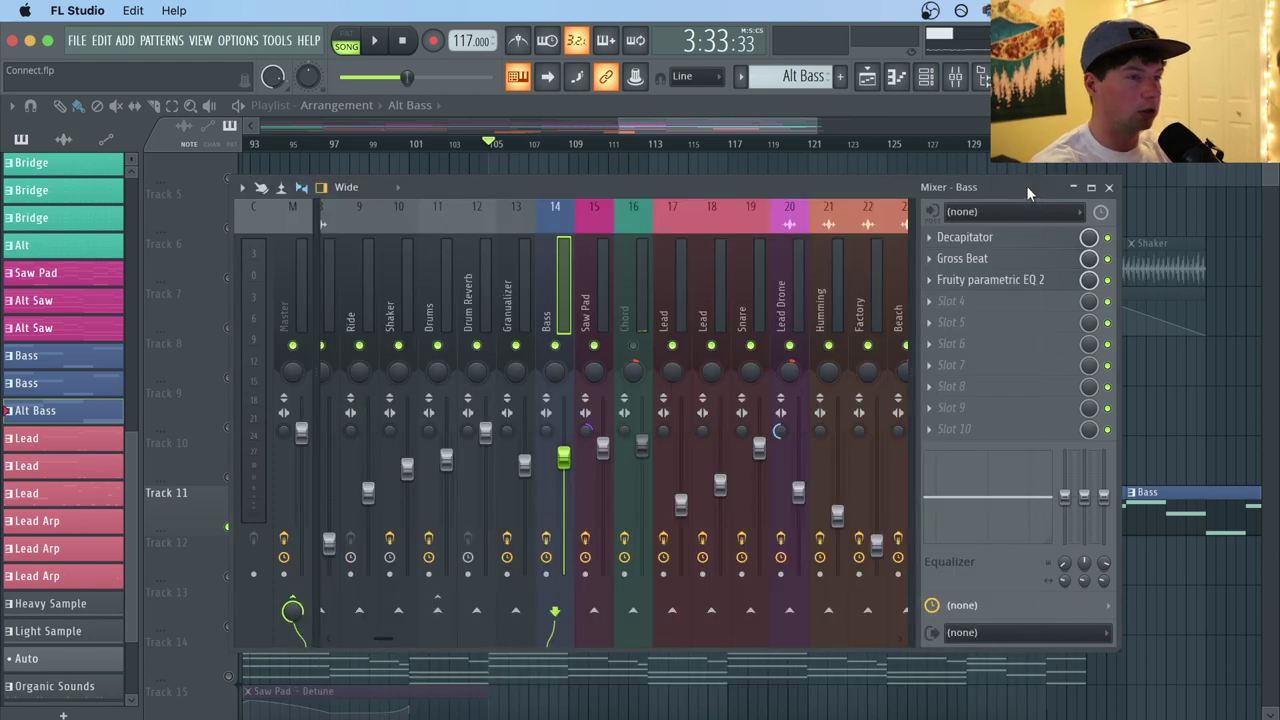
click(1020, 283)
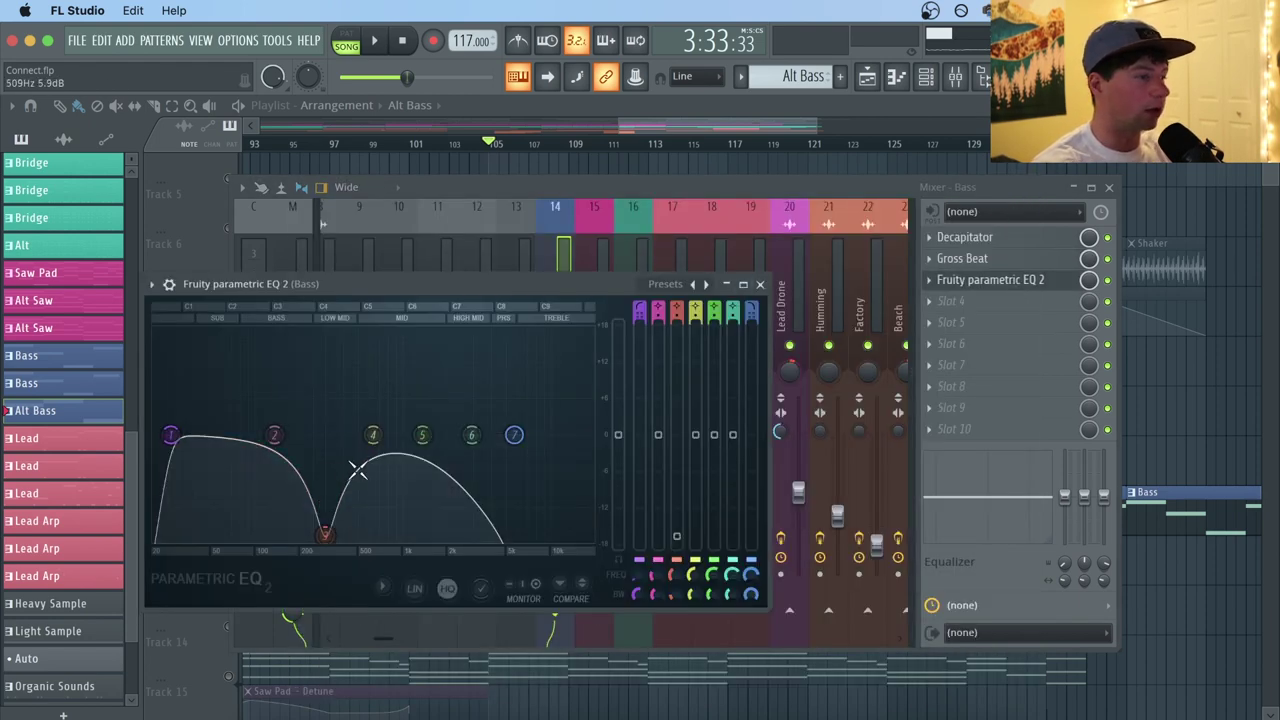
click(760, 284)
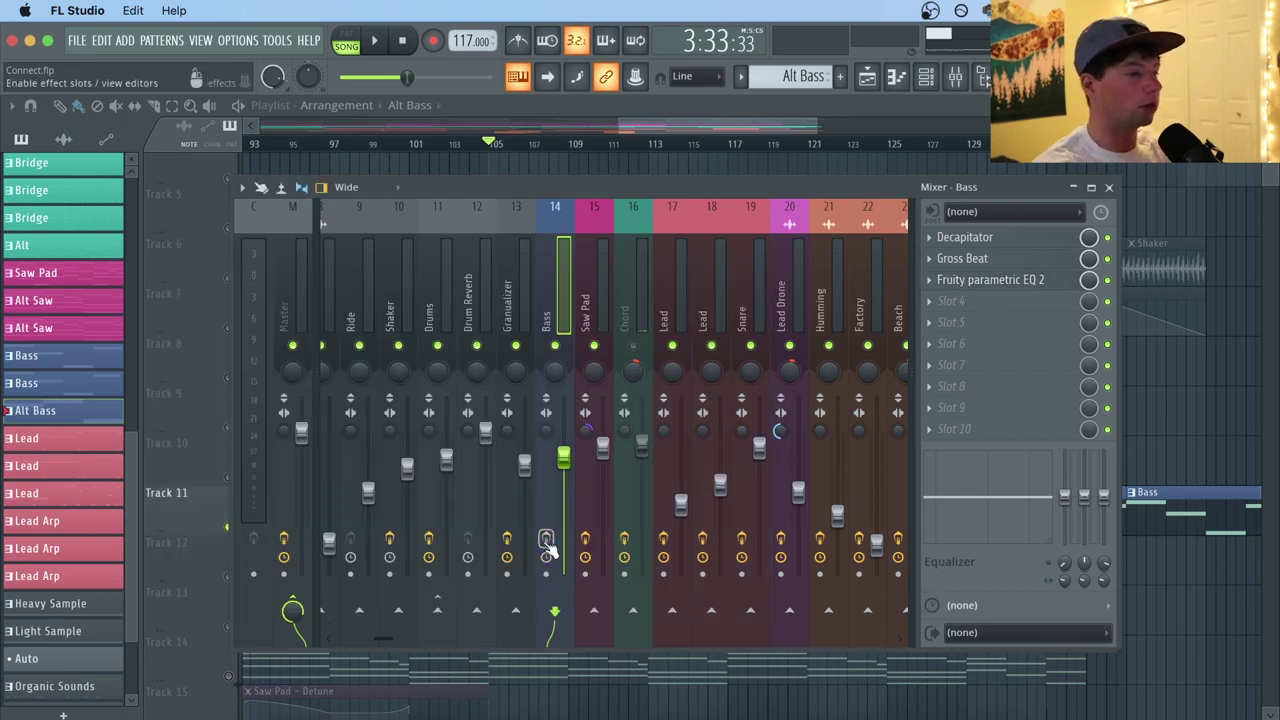
Play the bass from bar 105 to compare it with its mixer effects off and on, and close the mixer and channel rack.
key(space)
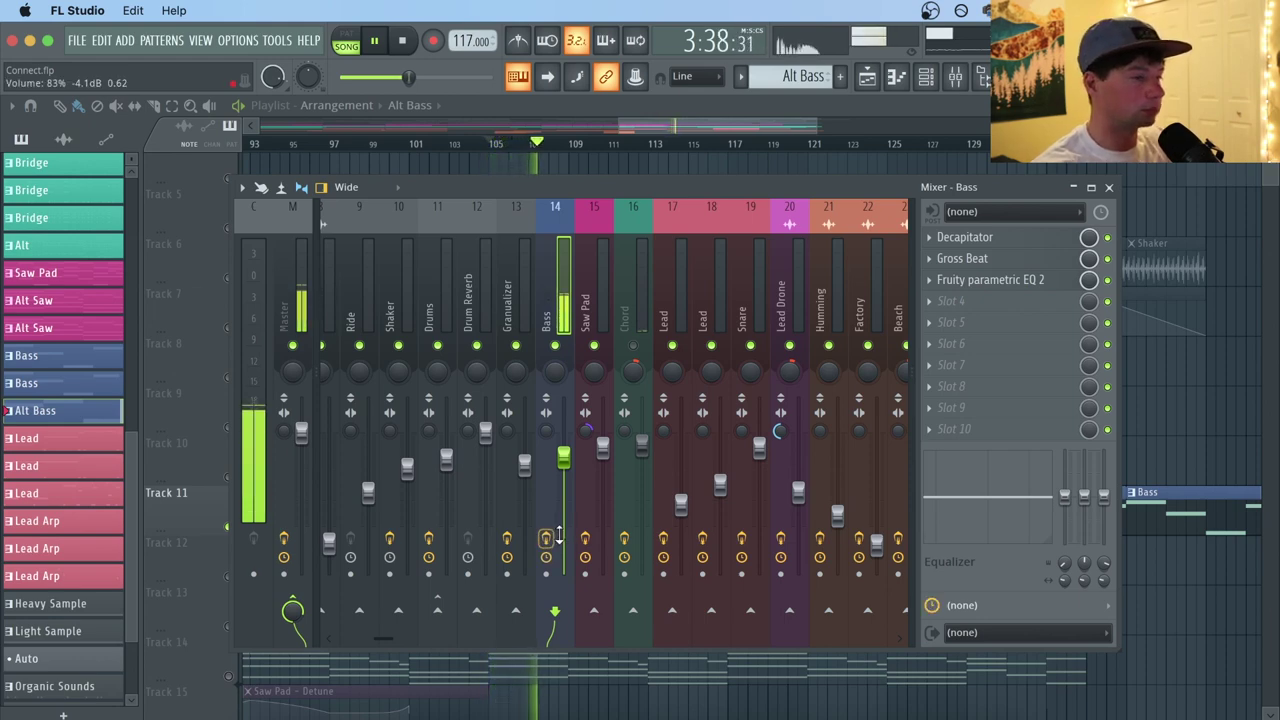
click(1109, 188)
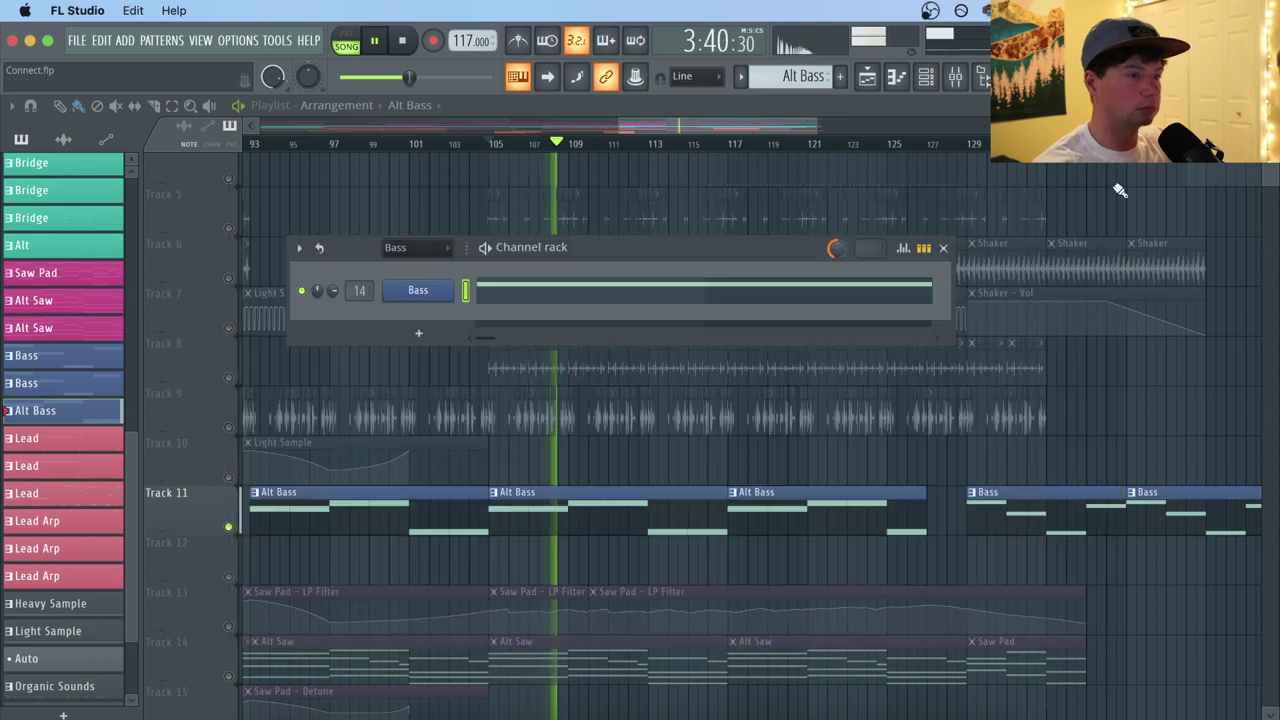
key(space)
key(F6)
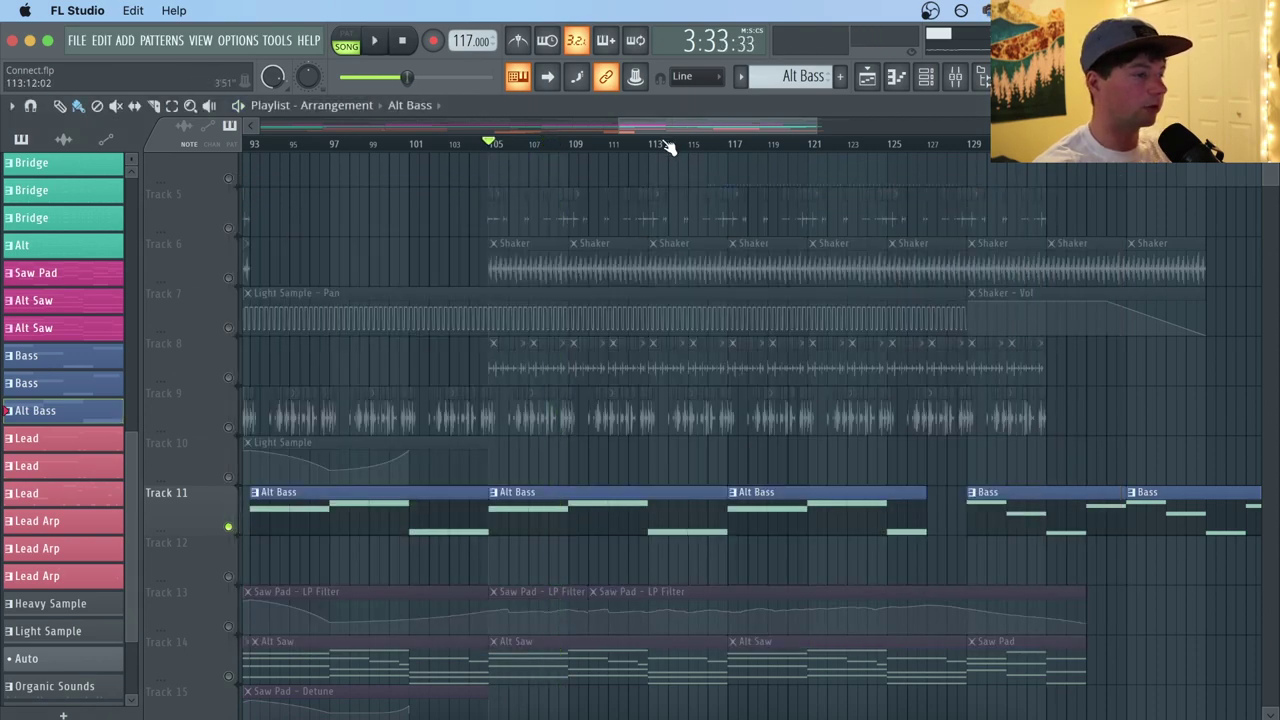
Play the soloed saw pad on Tracks 13 to 15 from bar 105 and show the Alt Saw notes in the piano roll.
scroll(668, 147, down, 5)
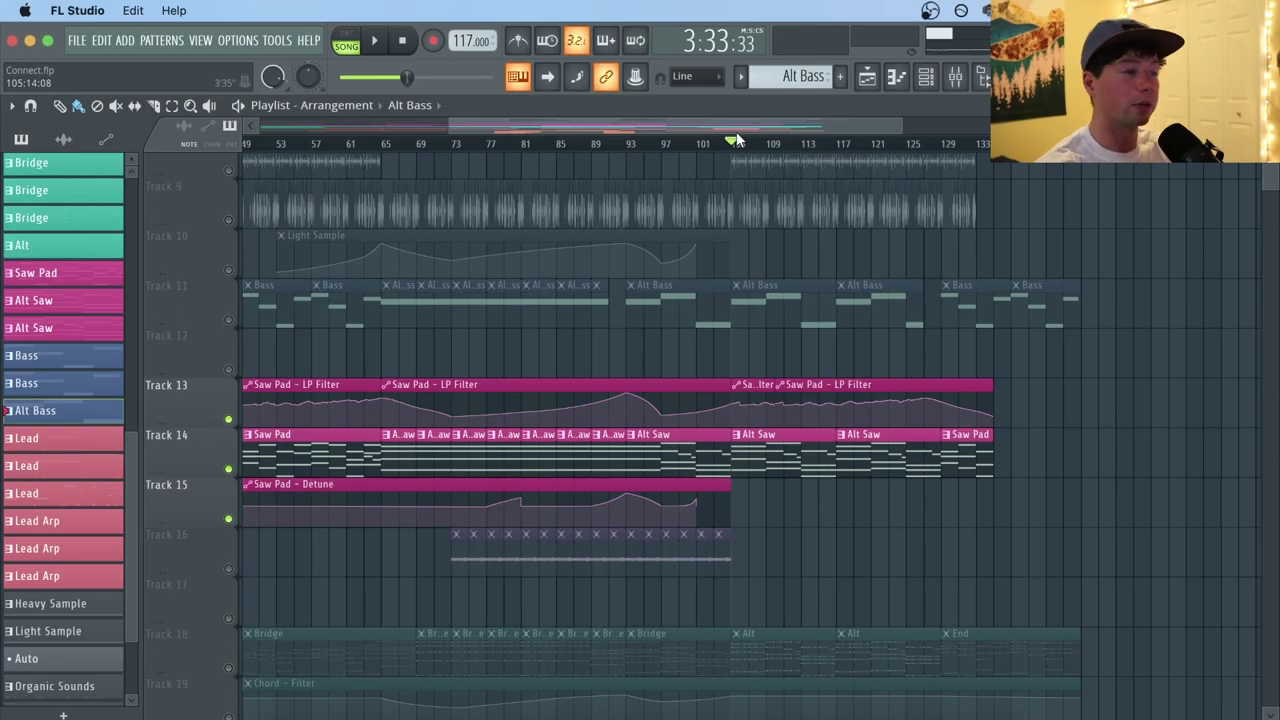
click(378, 41)
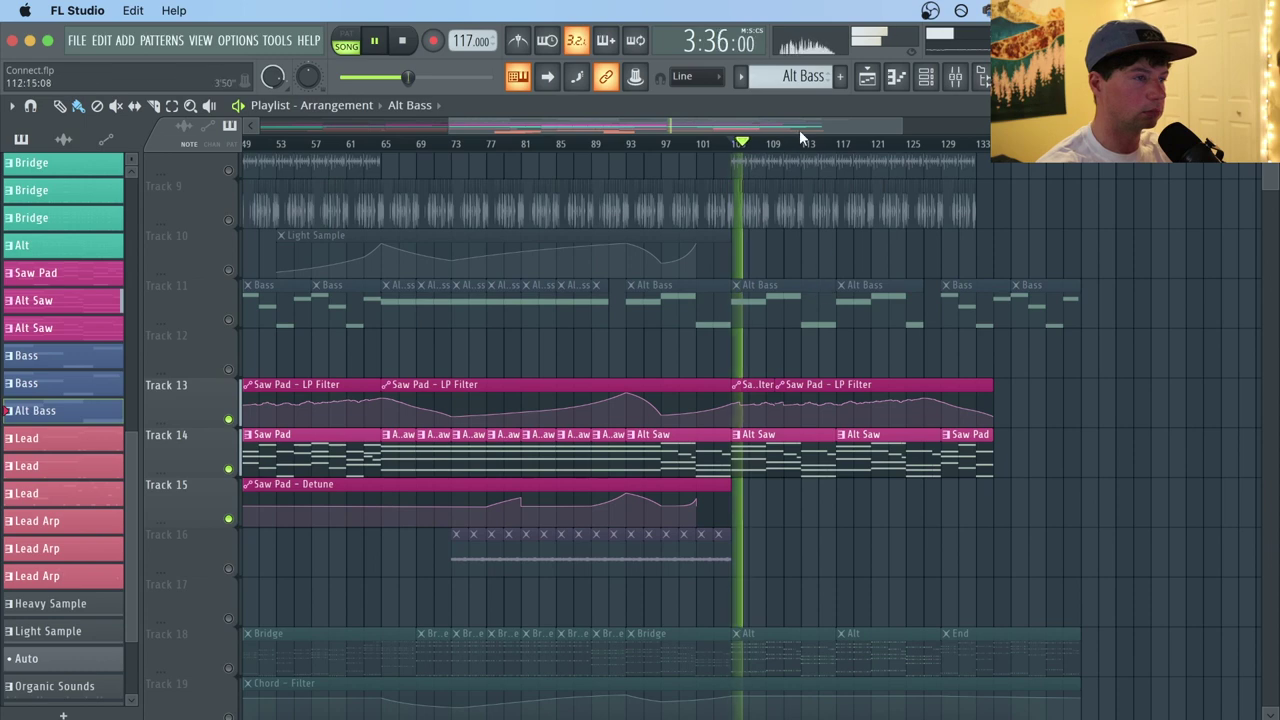
drag(799, 128, 772, 126)
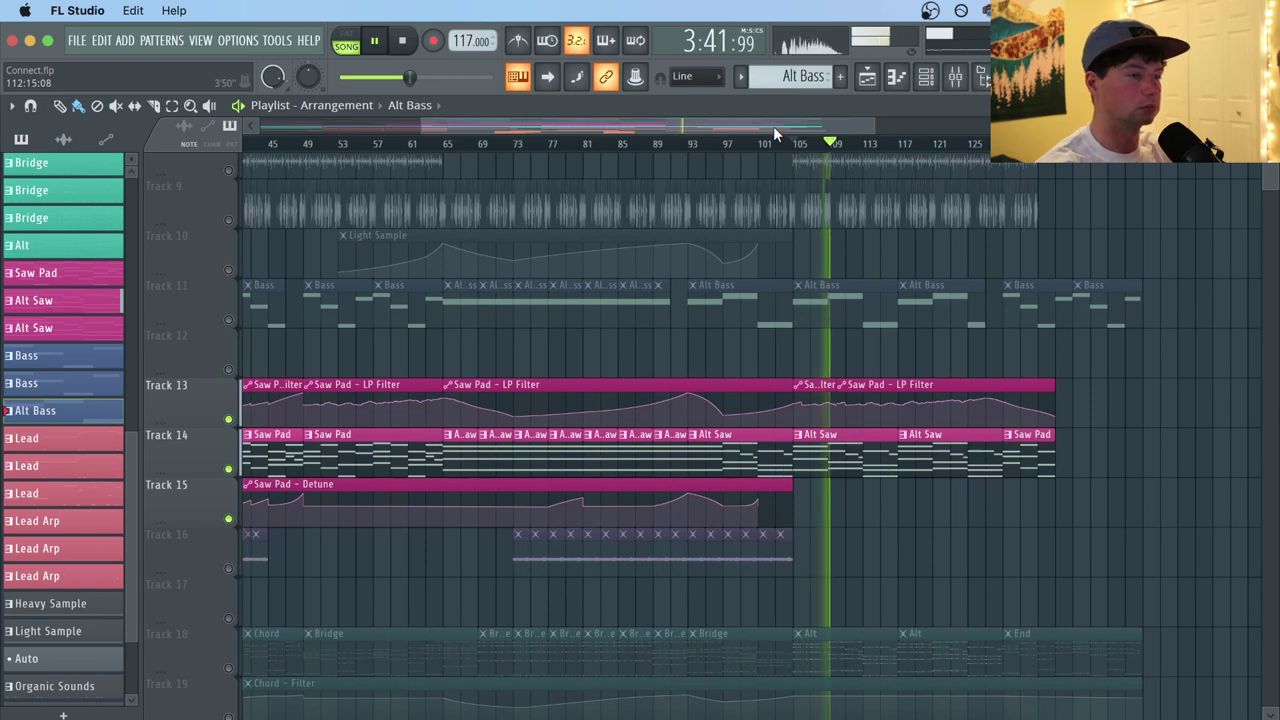
double_click(830, 464)
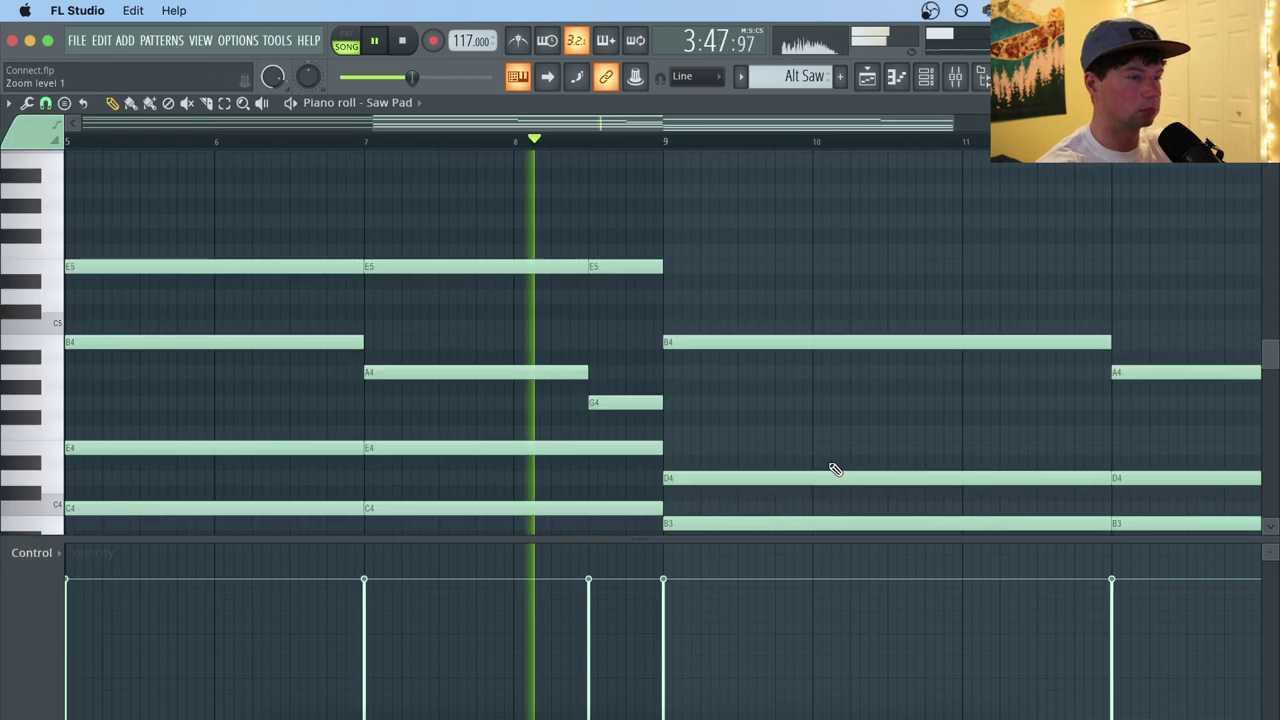
Open the Saw Pad channel, stop playback and examine its 3x Osc oscillator settings.
click(867, 76)
click(926, 78)
click(420, 291)
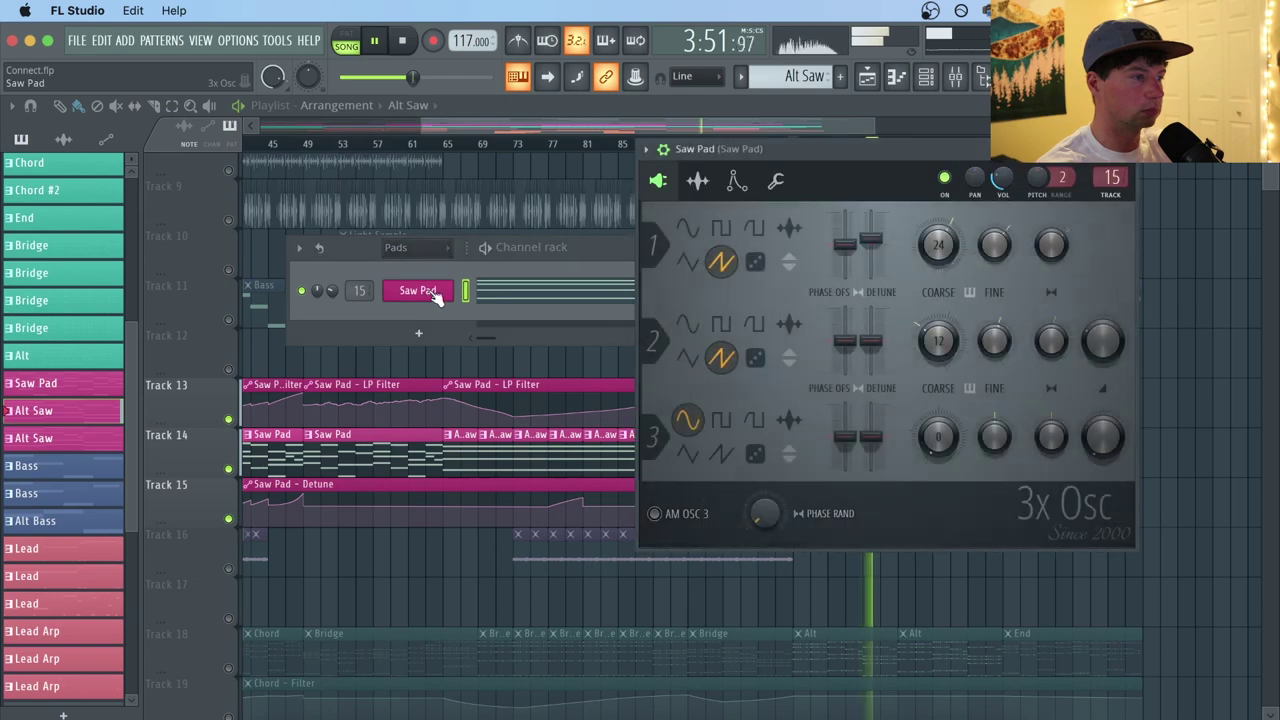
key(space)
drag(908, 148, 649, 186)
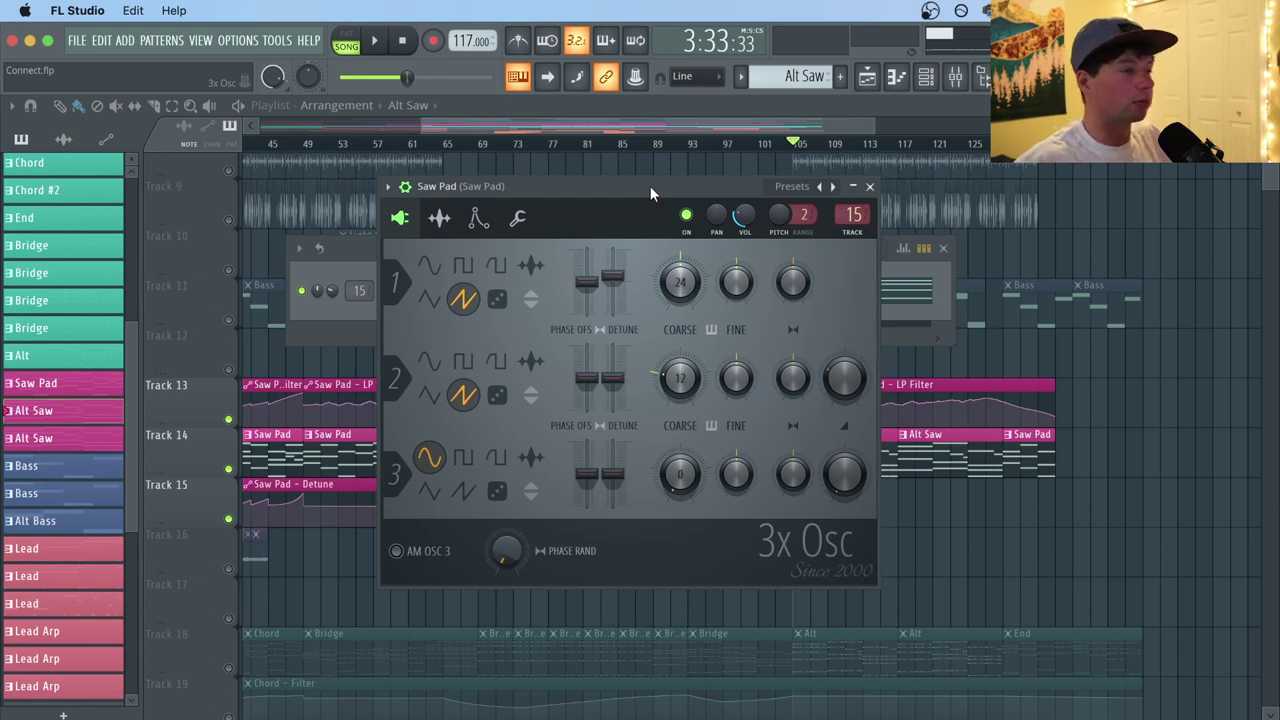
drag(650, 186, 673, 240)
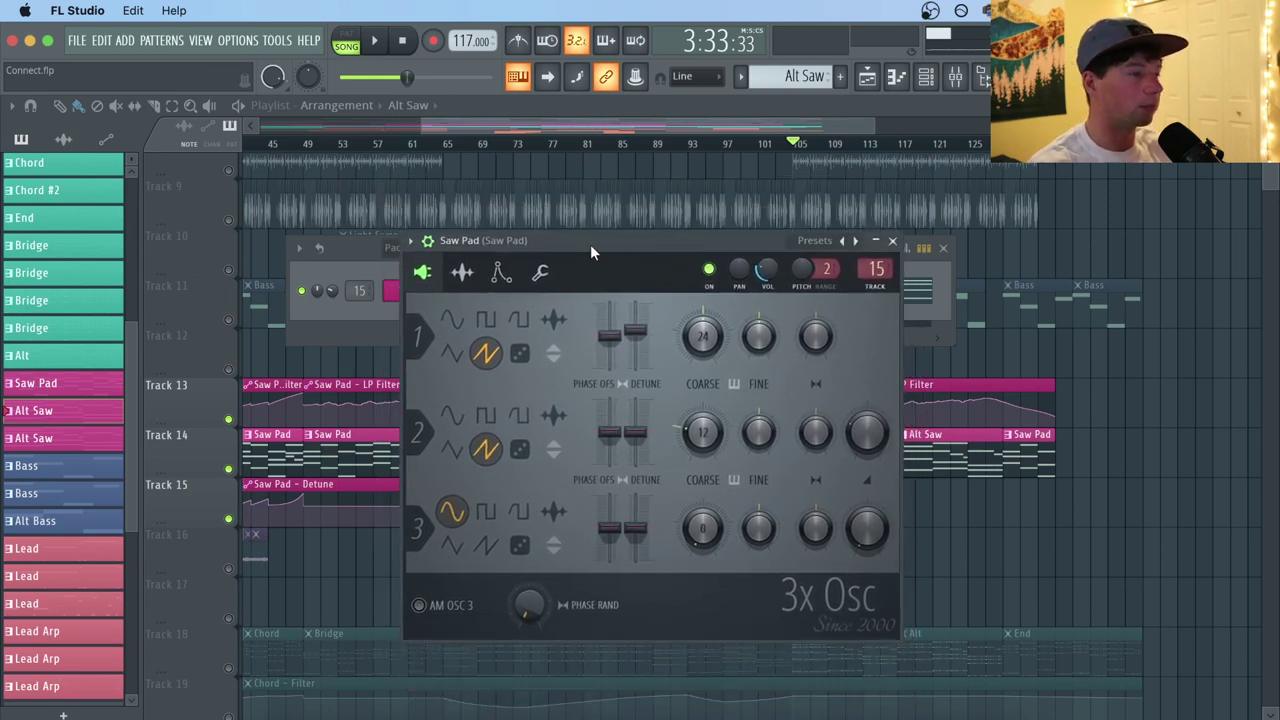
drag(591, 248, 600, 177)
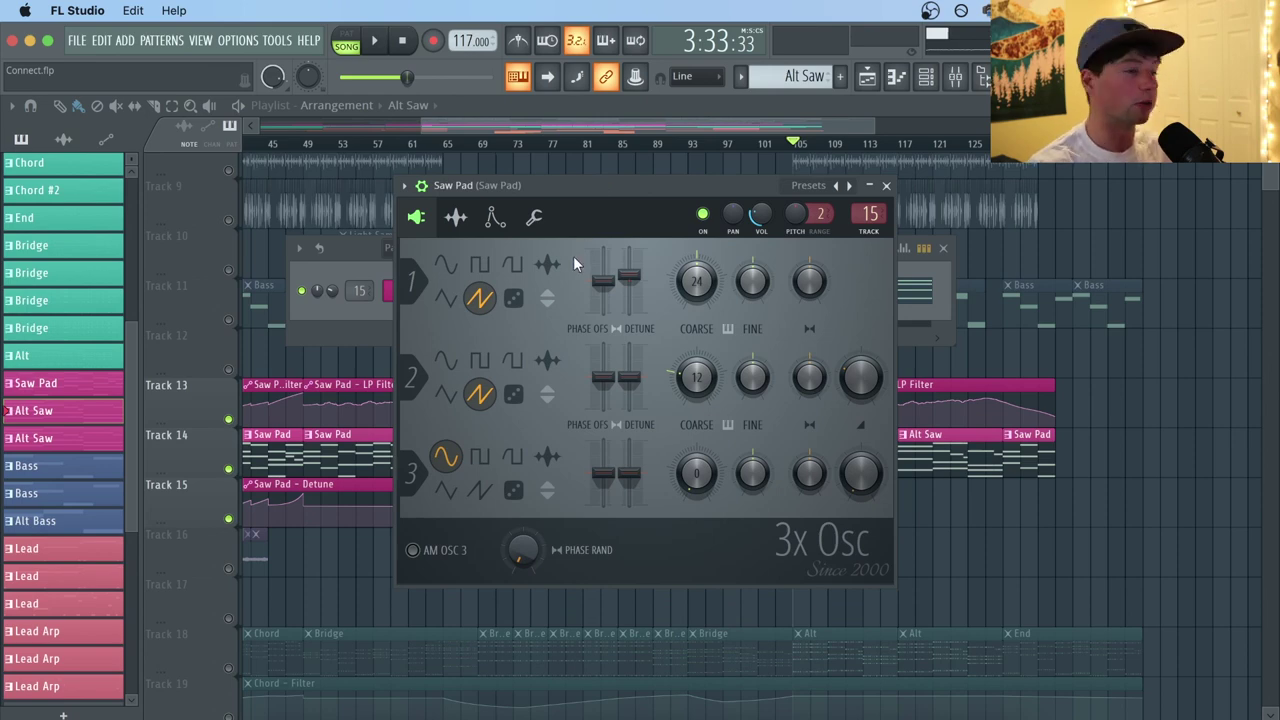
drag(634, 193, 641, 215)
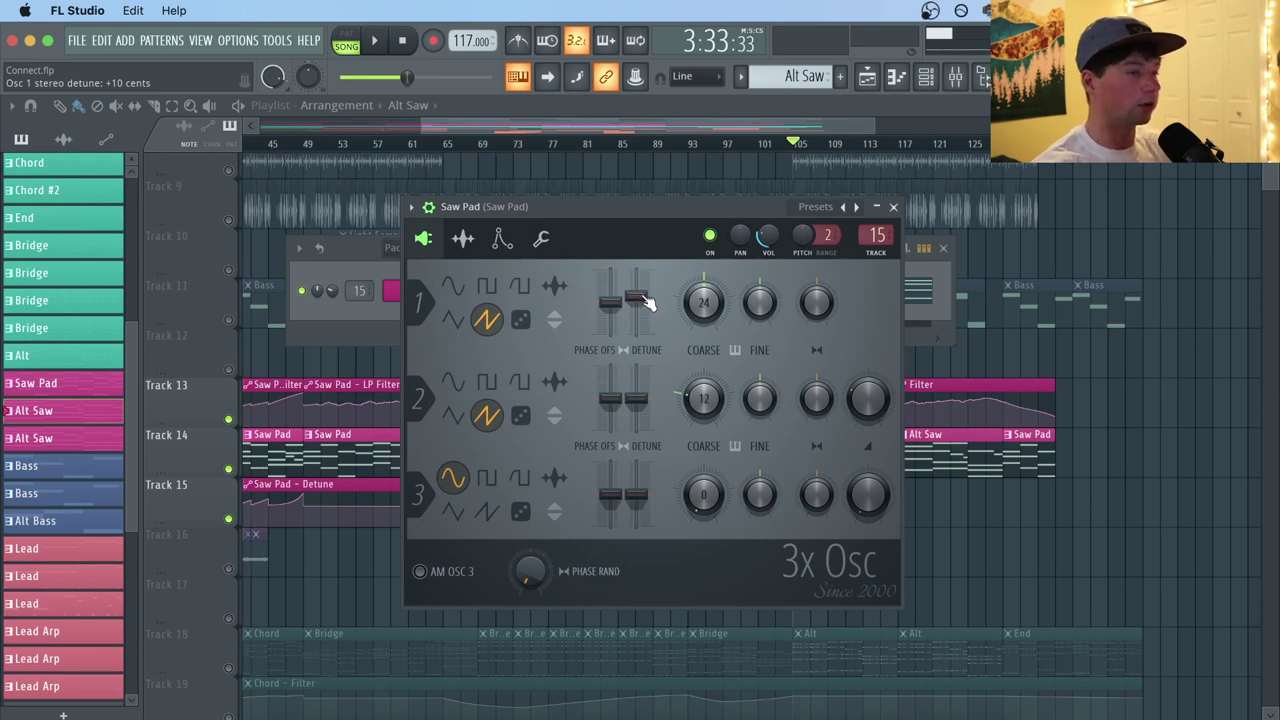
Play the saw pad while adjusting oscillator 1's stereo detune, ending at +8 cents.
key(space)
mouse_move(643, 298)
mouse_down()
mouse_move(636, 273)
mouse_move(636, 298)
mouse_up()
key(space)
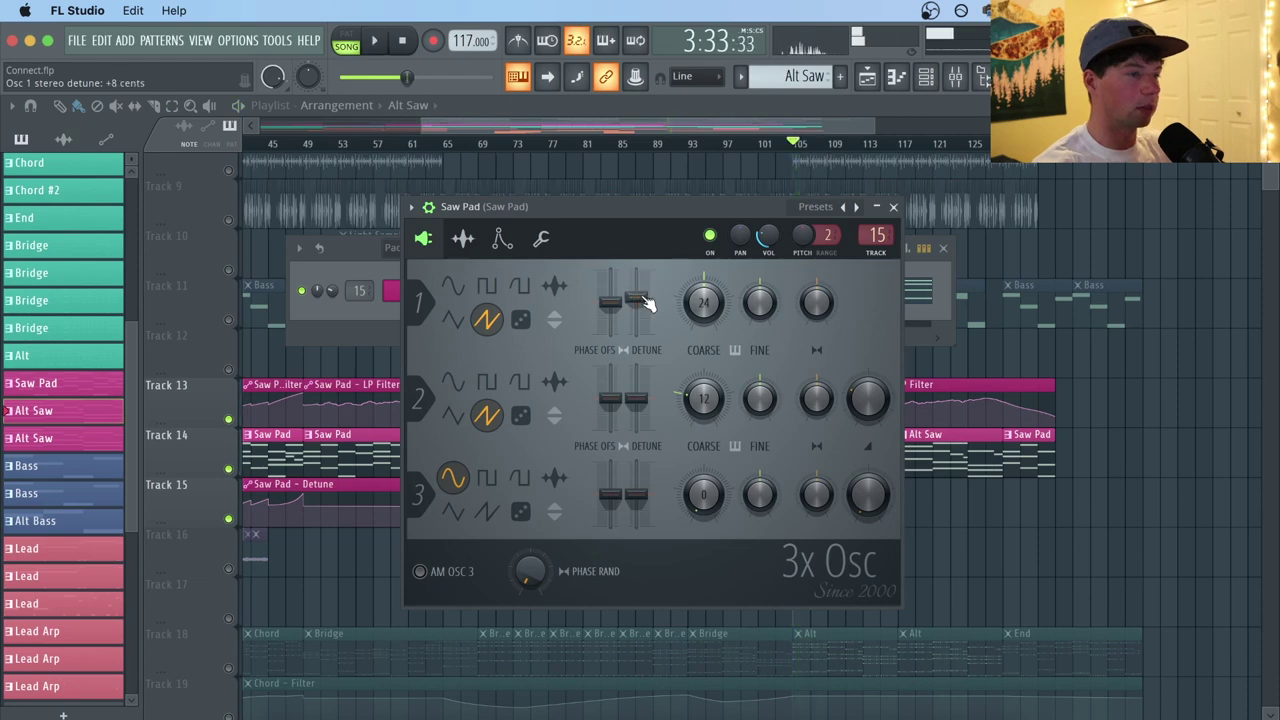
Show the Saw Pad's envelope and filter settings and adjust the Mod X filter frequency to 65% during playback.
click(502, 238)
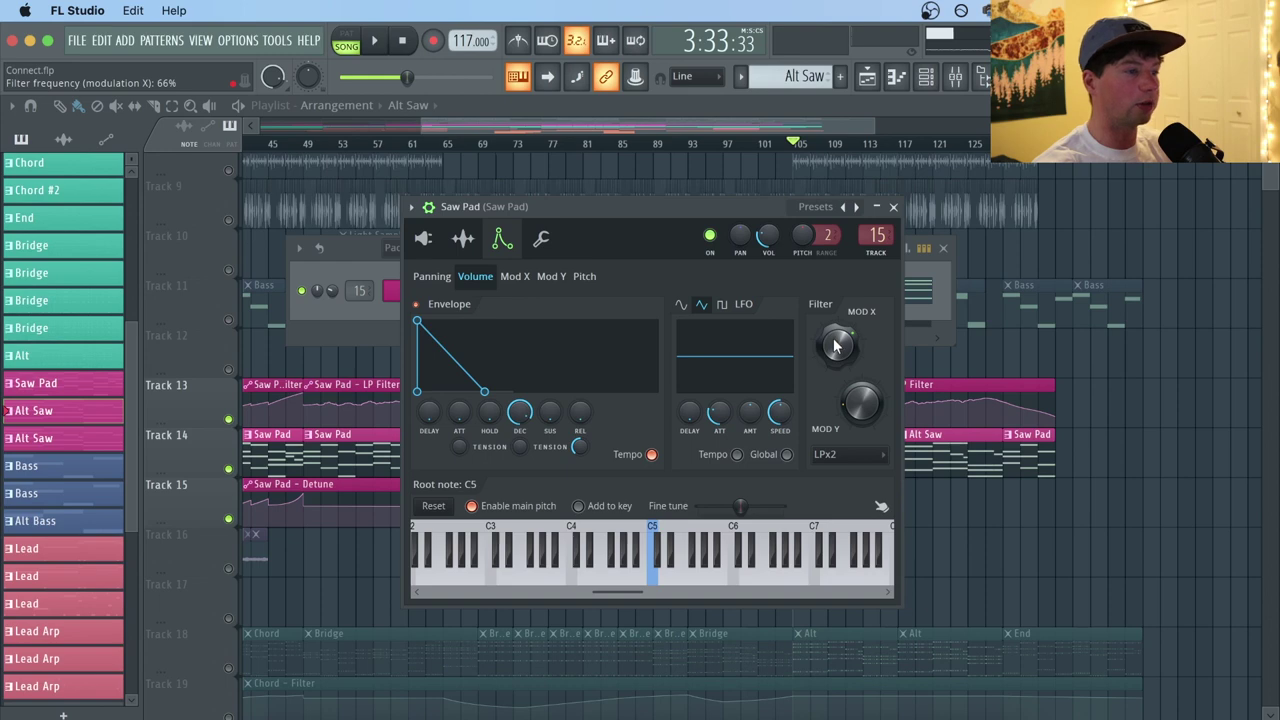
key(space)
mouse_move(837, 345)
mouse_down()
mouse_move(837, 385)
mouse_move(837, 348)
mouse_up()
key(space)
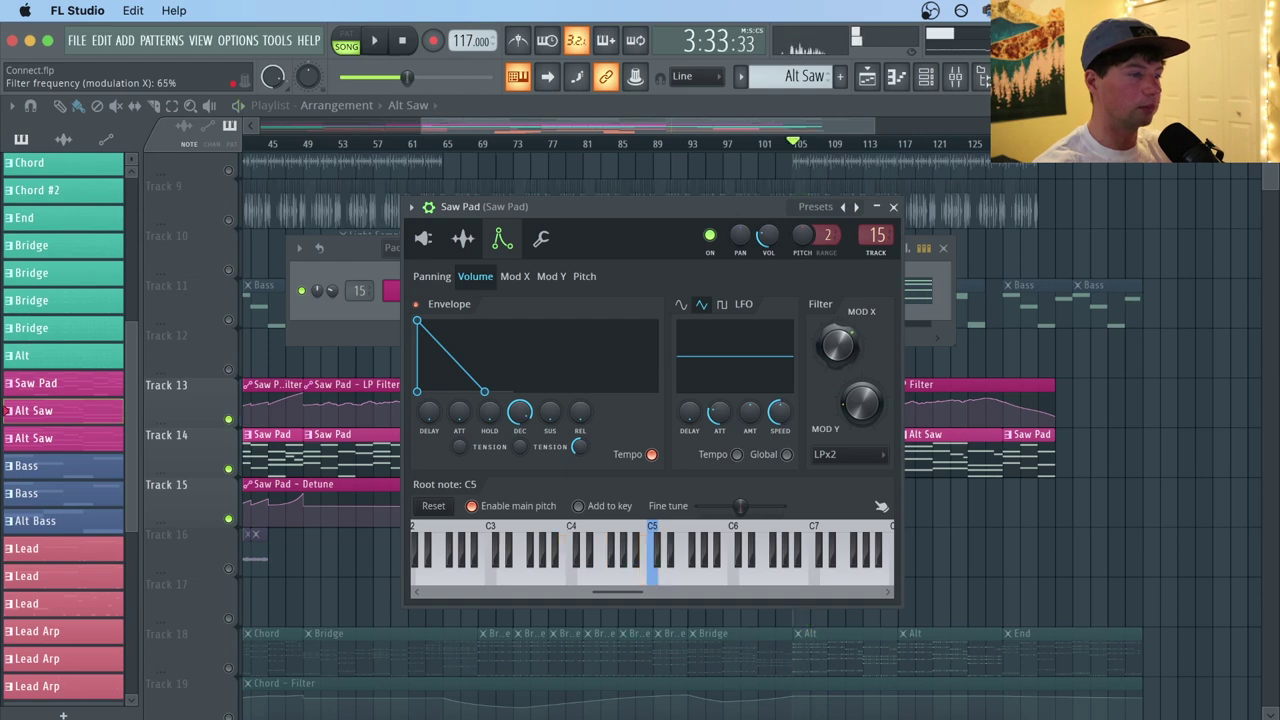
Show the Saw Pad mixer track and play it with all effects off and with only Tape MELLO-FI on.
click(1108, 393)
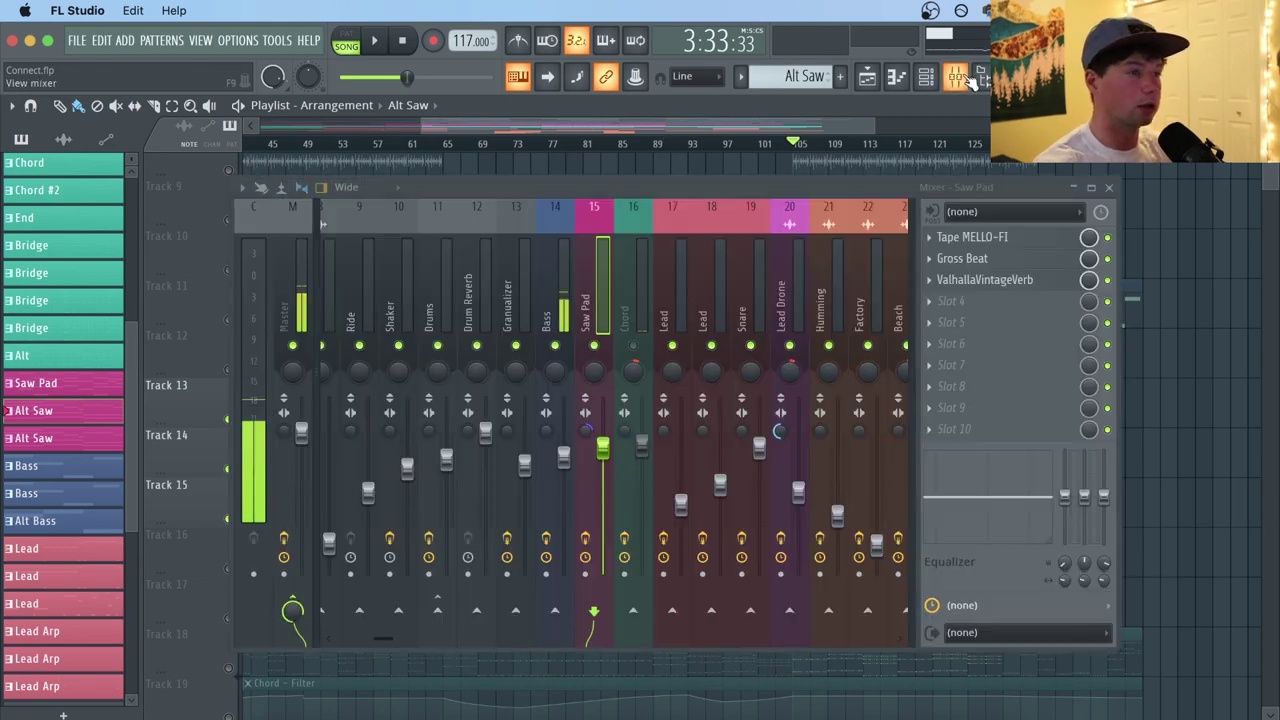
click(956, 77)
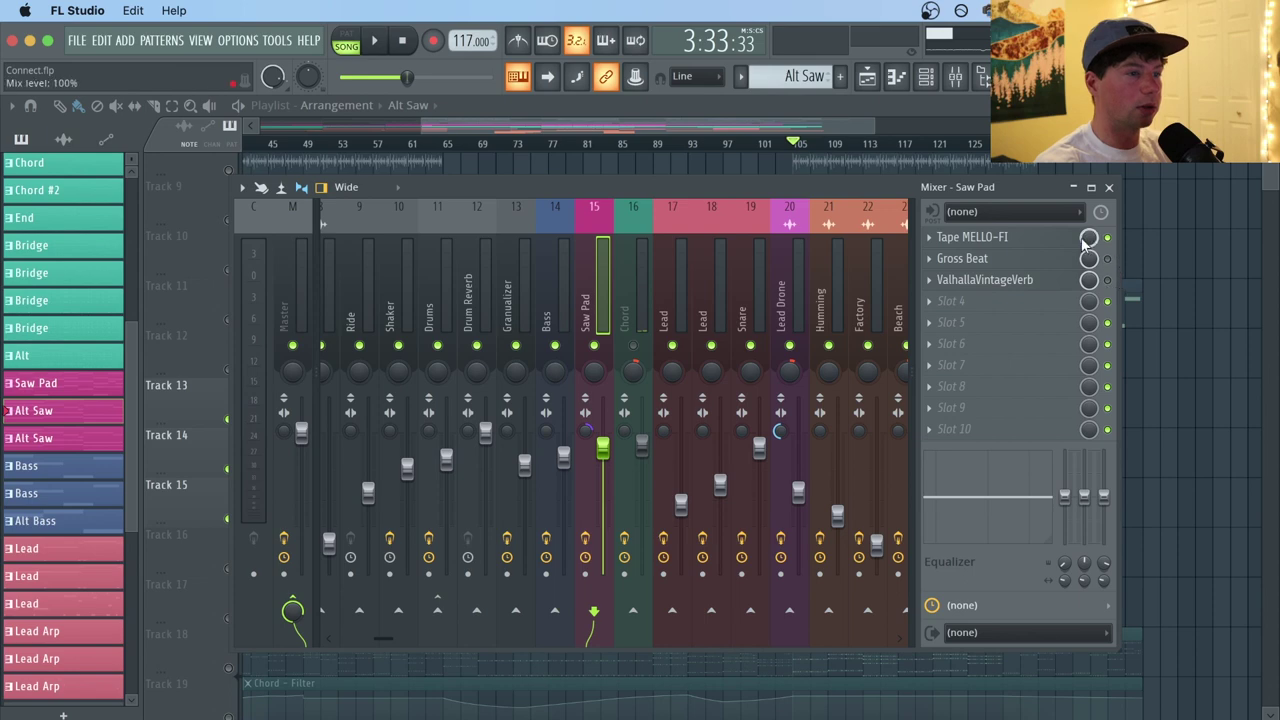
key(space)
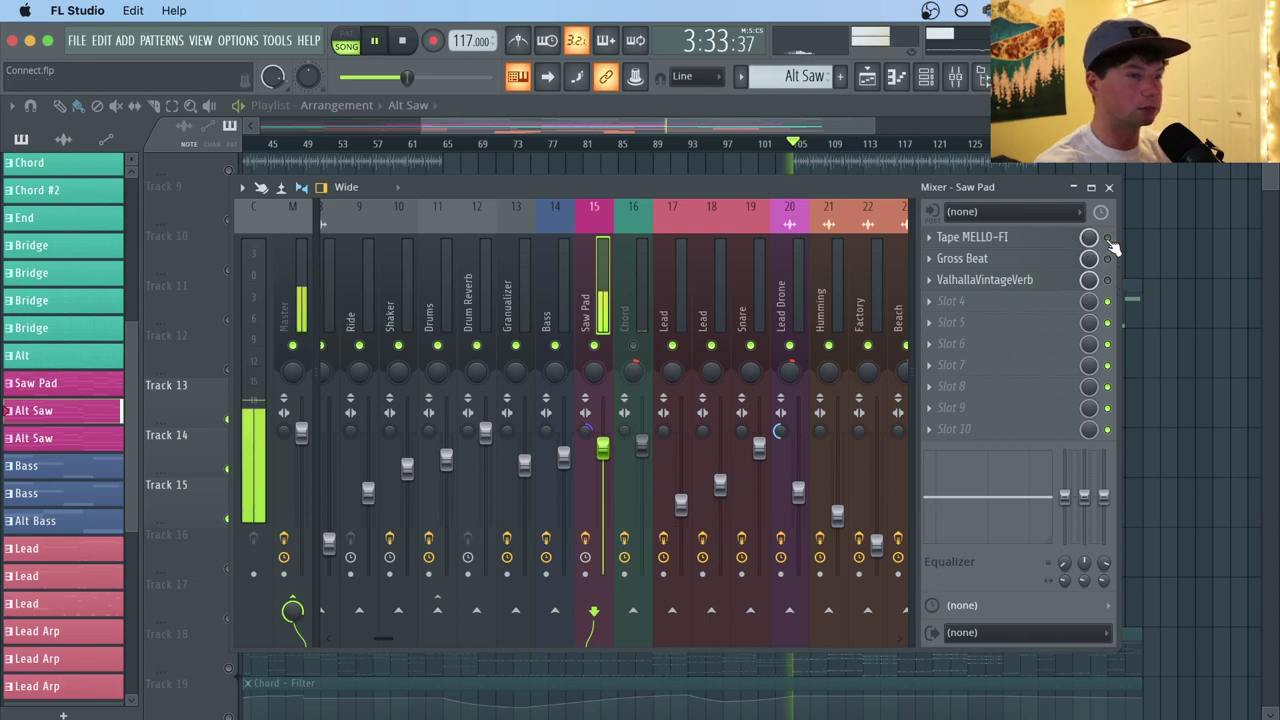
key(space)
click(1108, 239)
key(space)
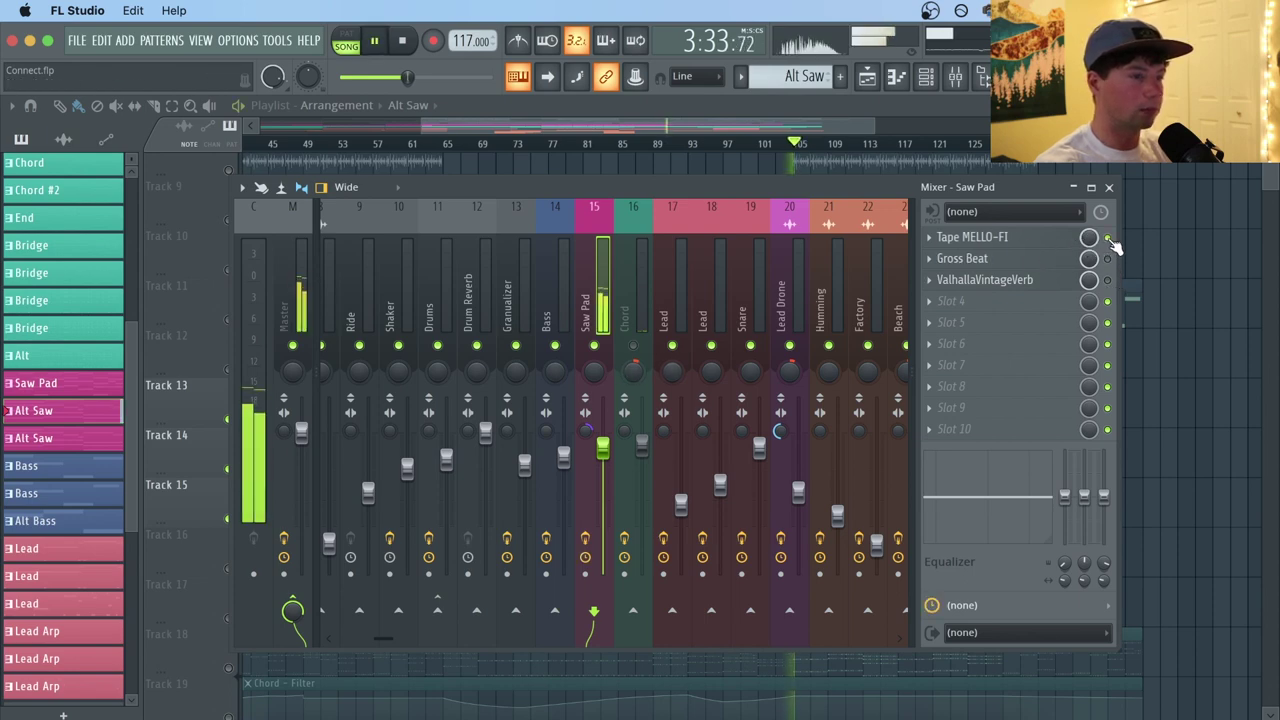
key(space)
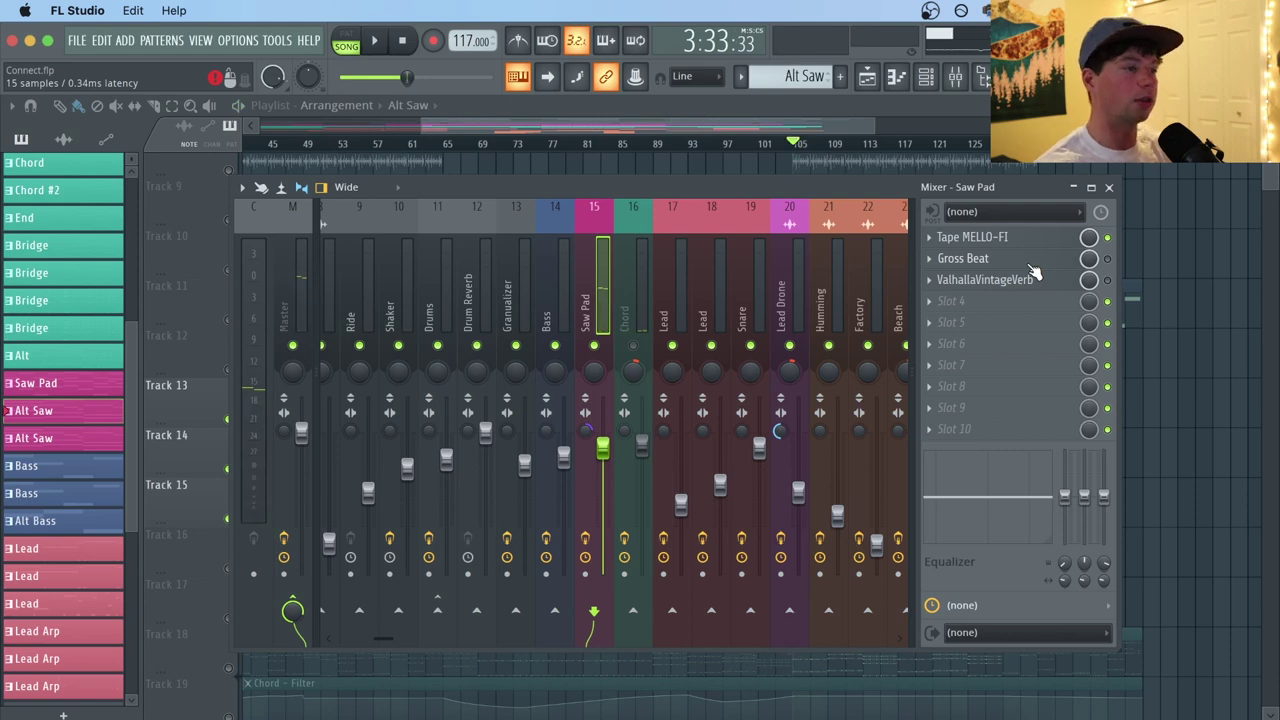
Enable Gross Beat on the Saw Pad mixer track, inspect its Sidechain volume pattern and play the result.
click(1107, 258)
click(1013, 258)
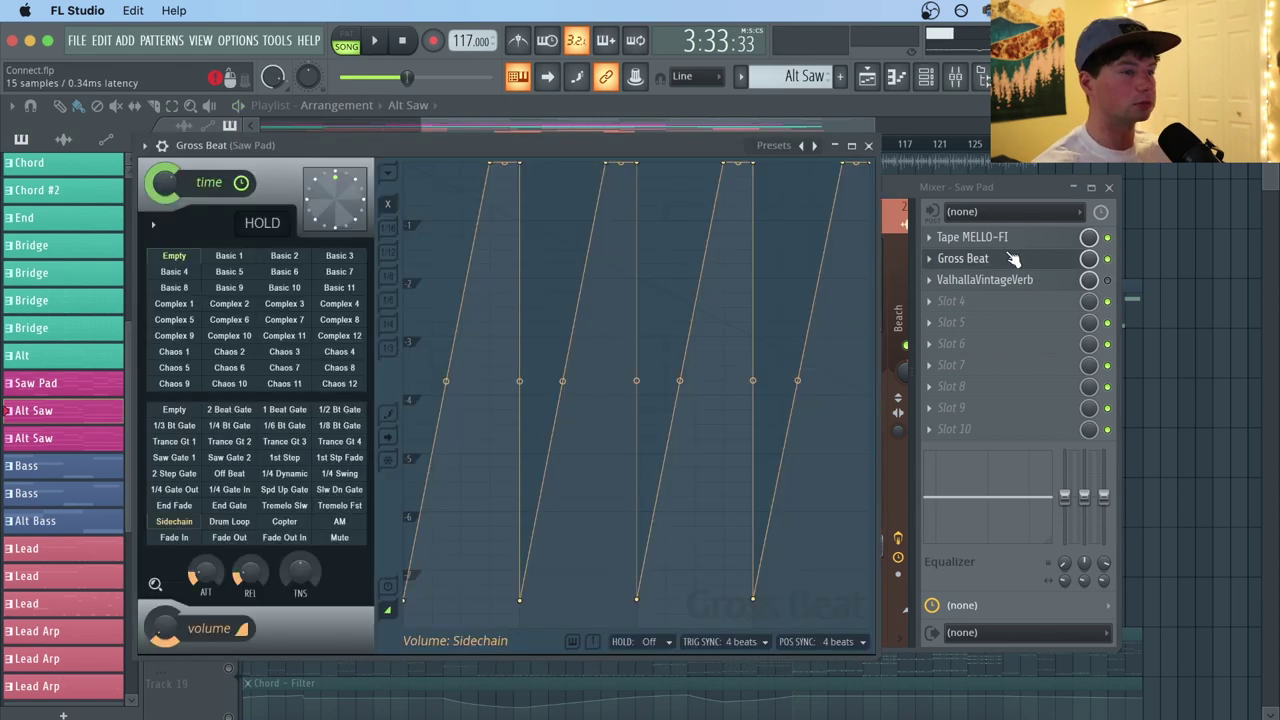
click(868, 145)
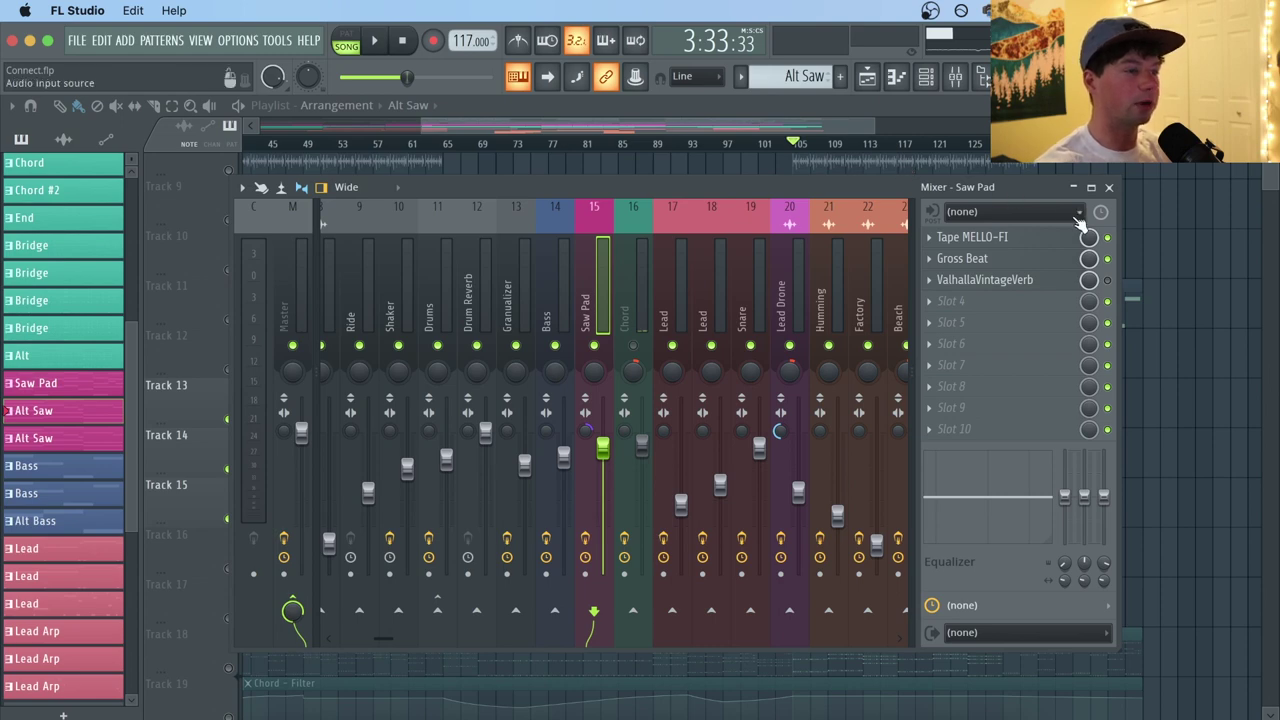
key(space)
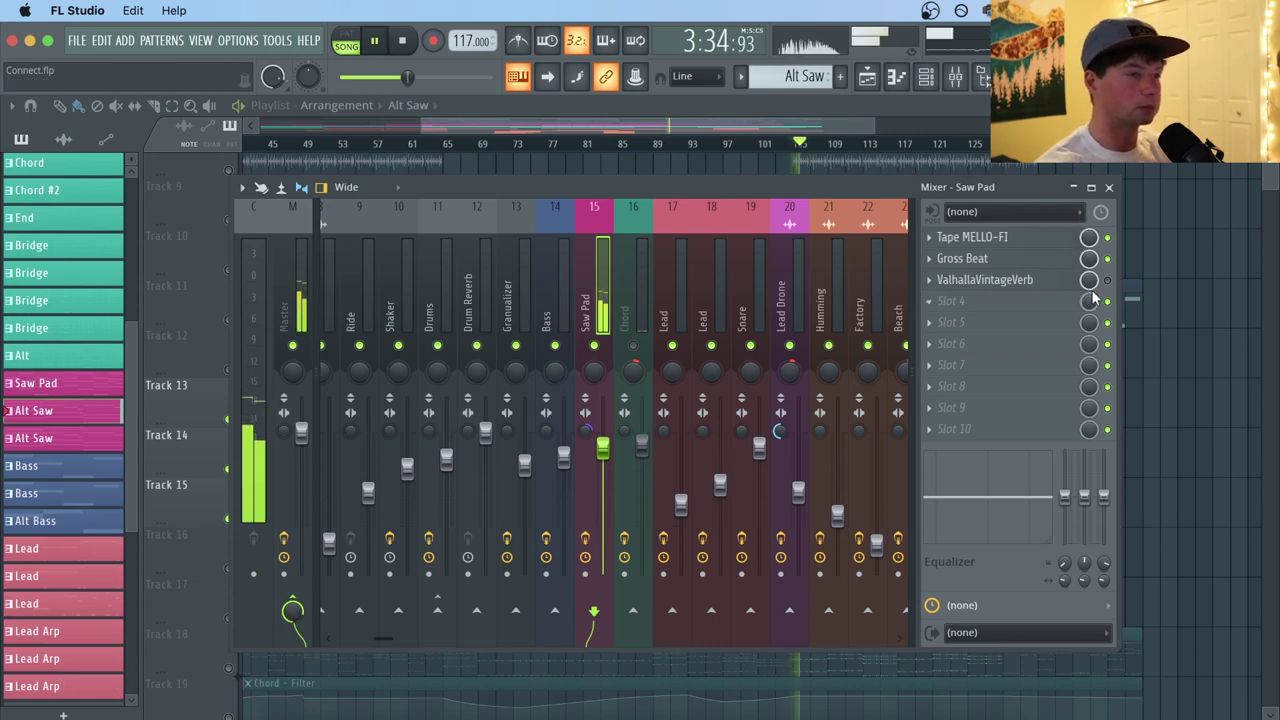
key(space)
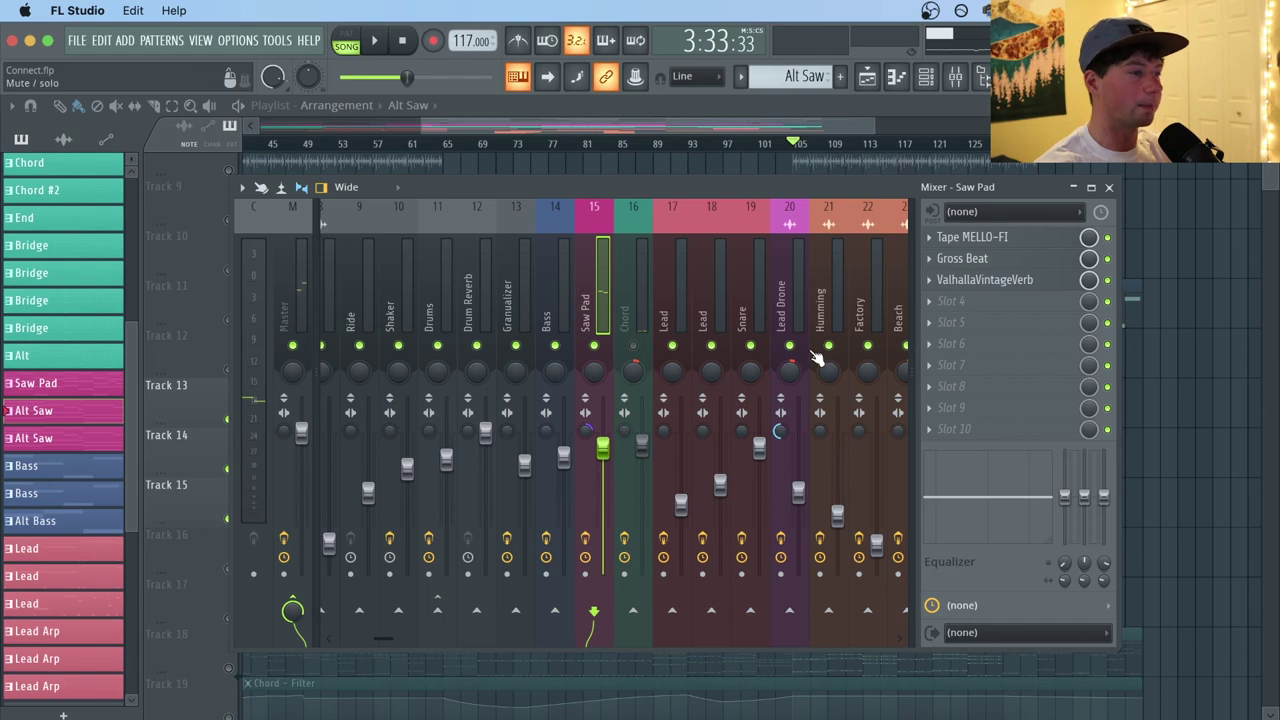
Play the saw pad with ValhallaVintageVerb also enabled, stop playback and close the mixer.
key(space)
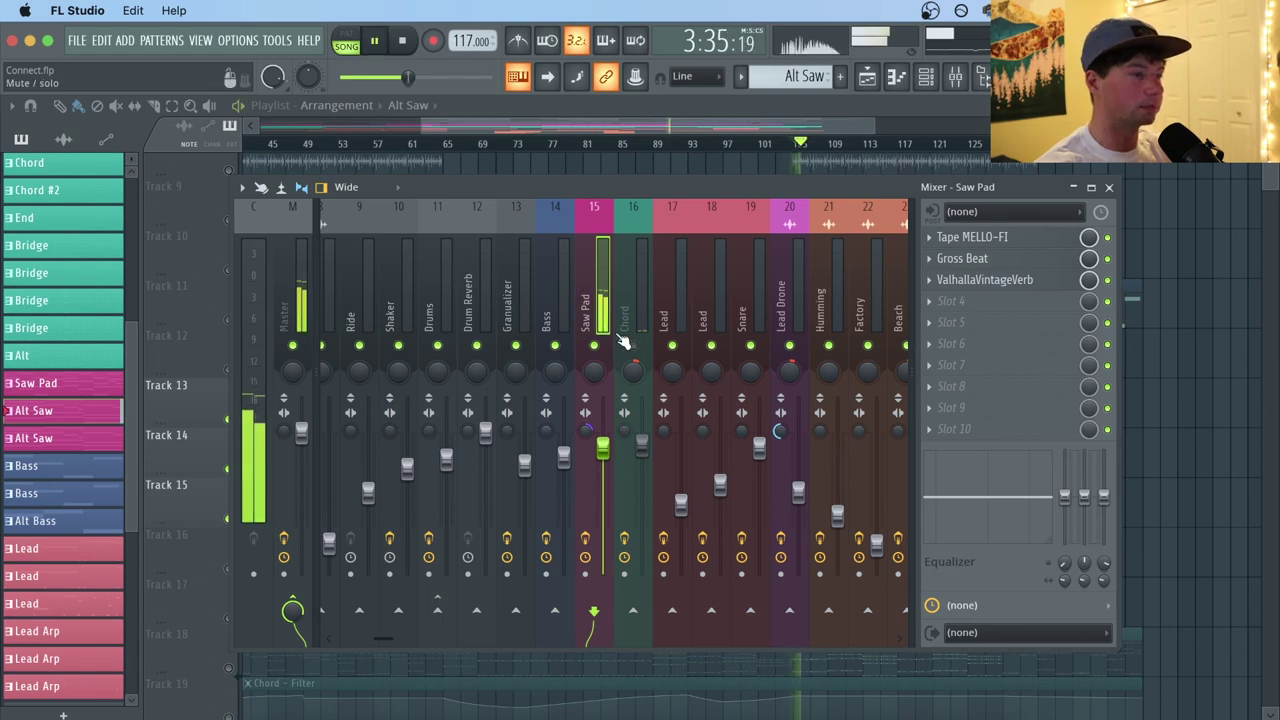
key(space)
key(F9)
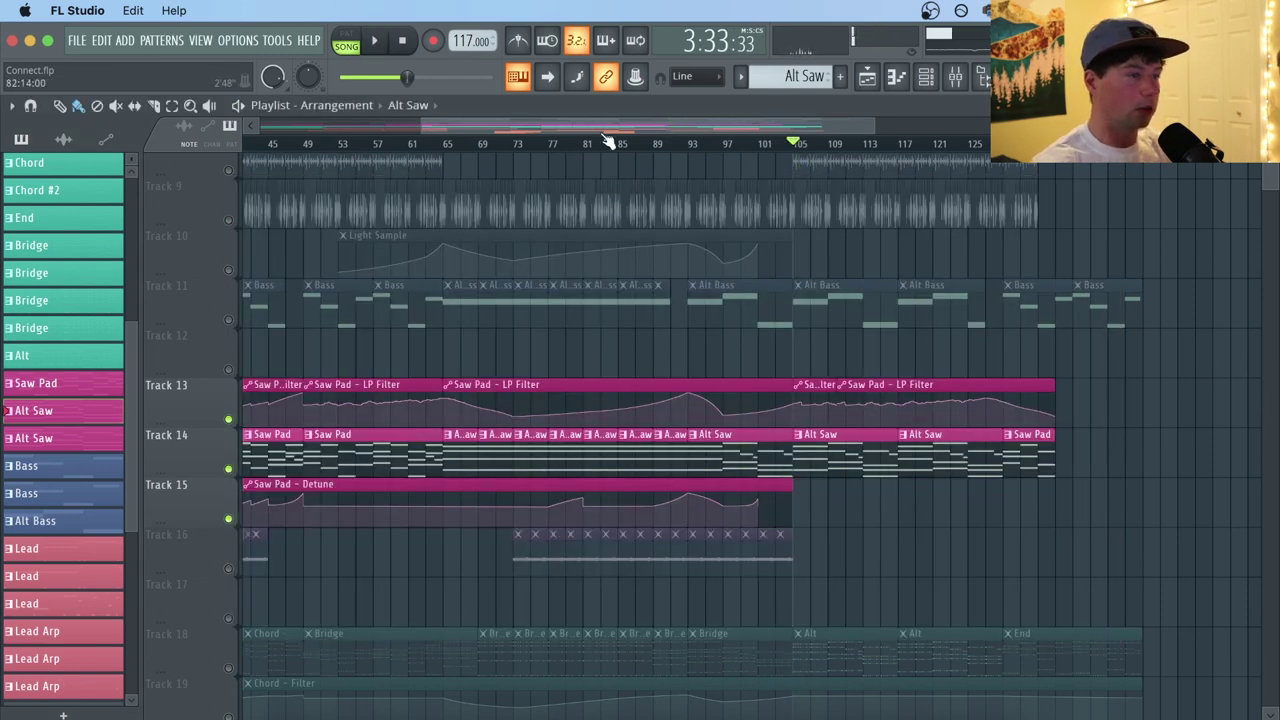
Solo Track 16 and play its audio clips from bar 74.
scroll(607, 150, down, 2)
click(550, 144)
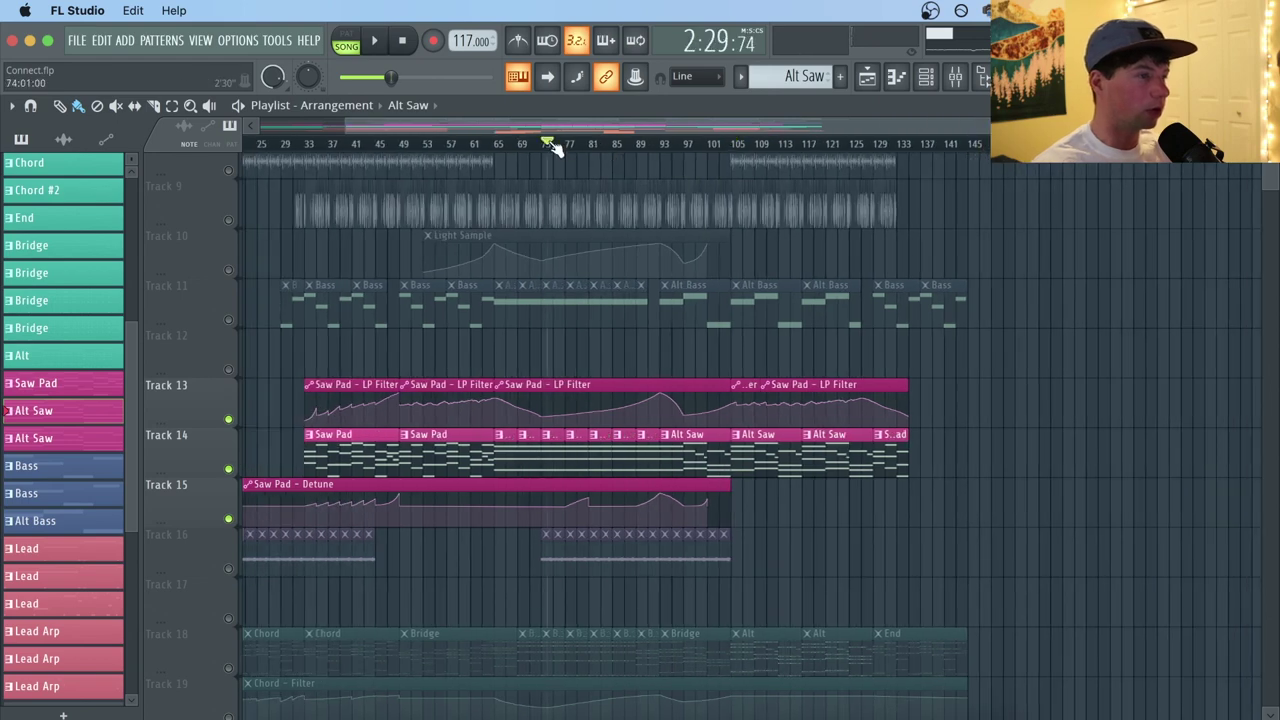
right_click(228, 568)
key(space)
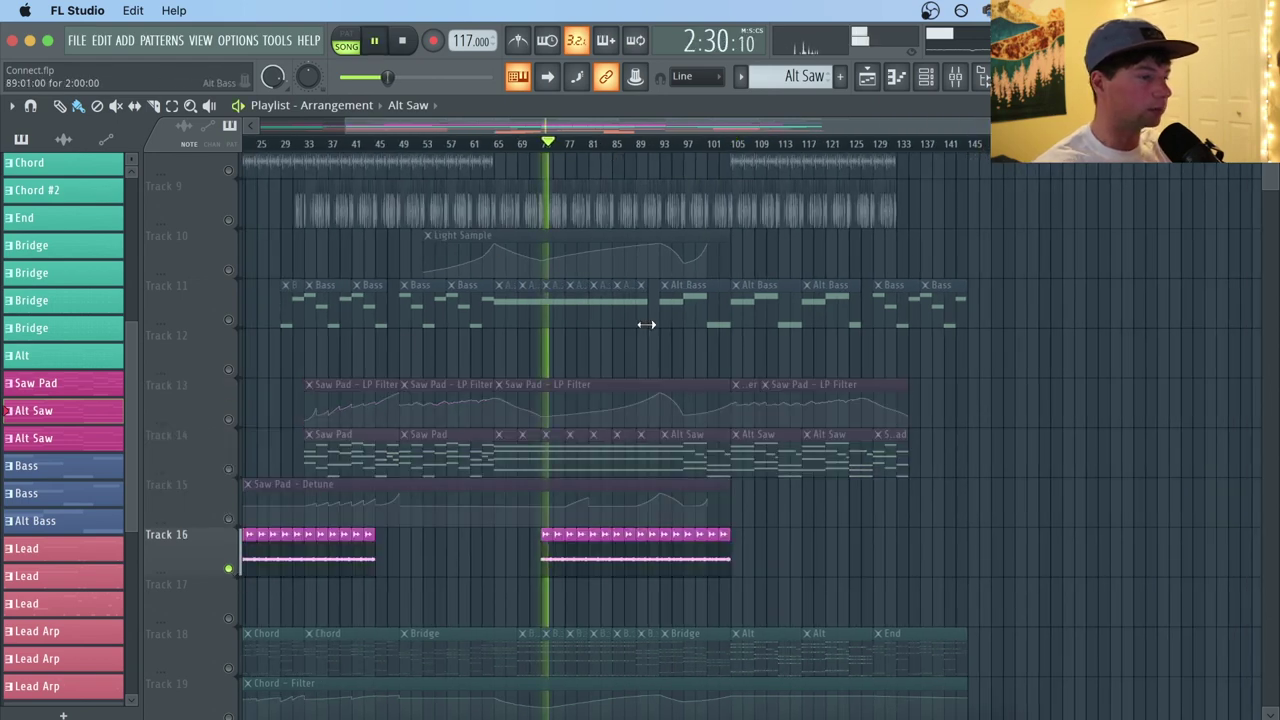
scroll(643, 320, down, 4)
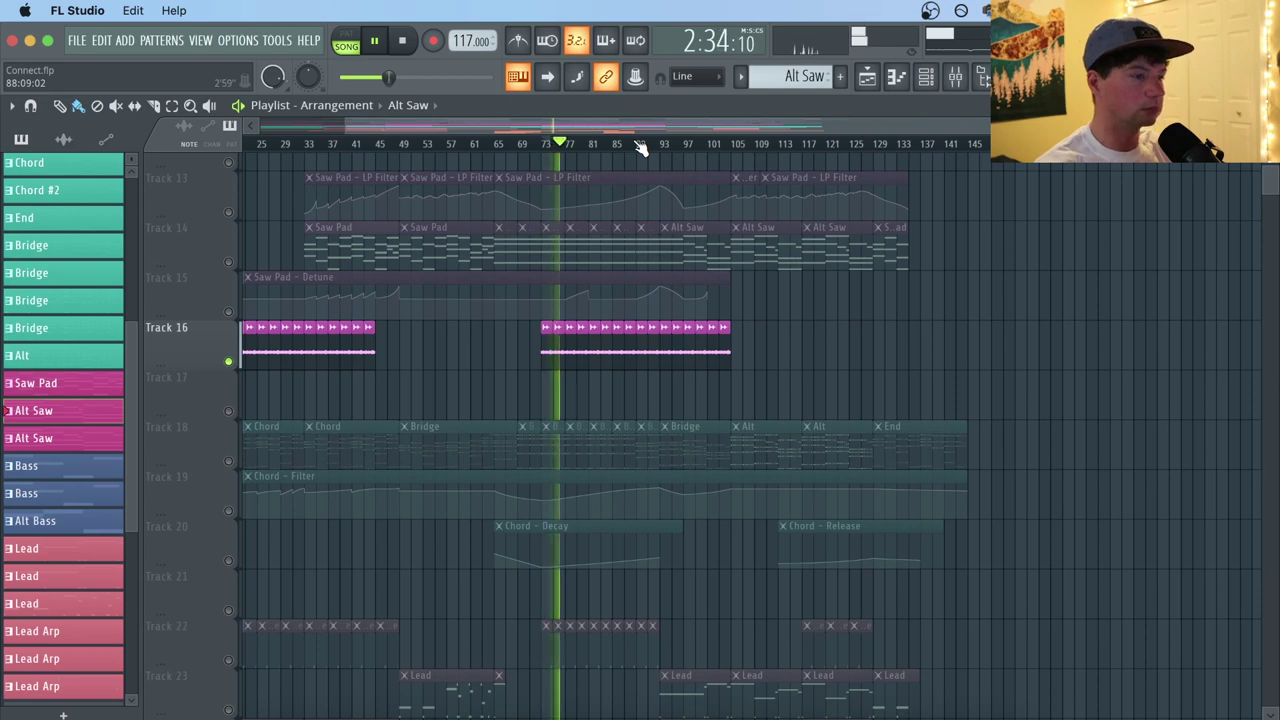
key(space)
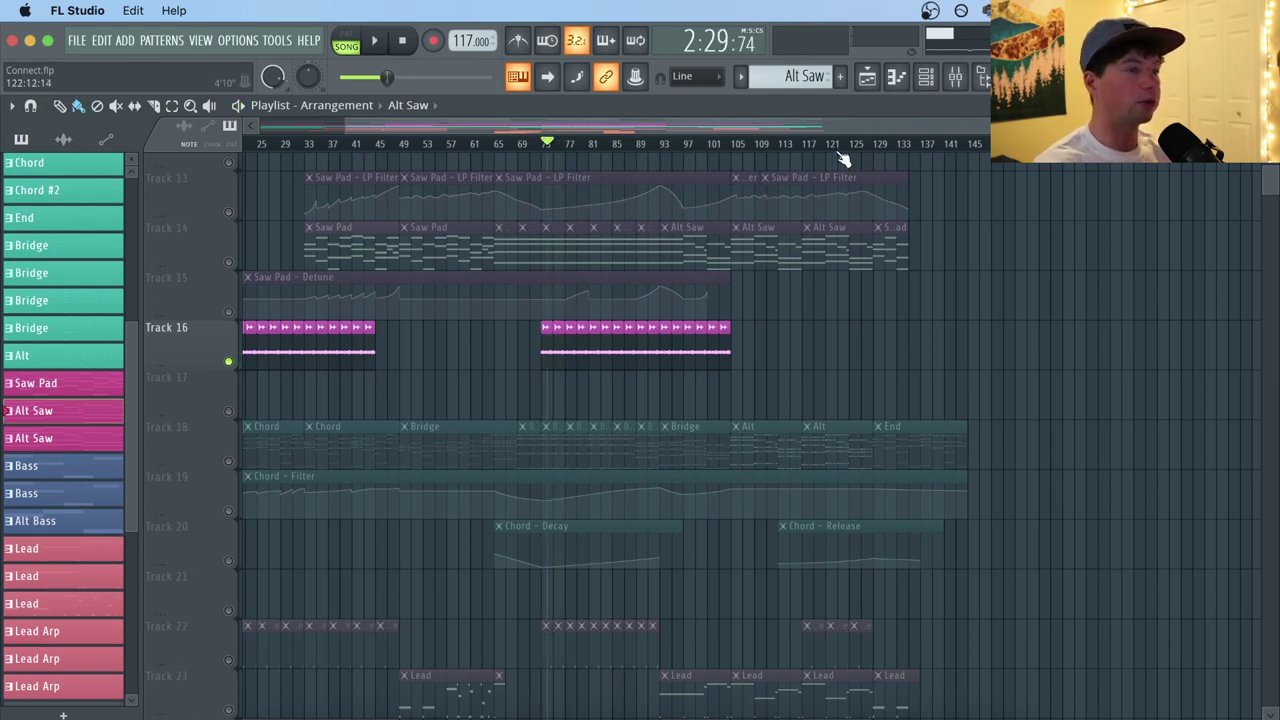
Solo the Lead patterns on Track 23 and play them from bar 93.
scroll(784, 275, down, 4)
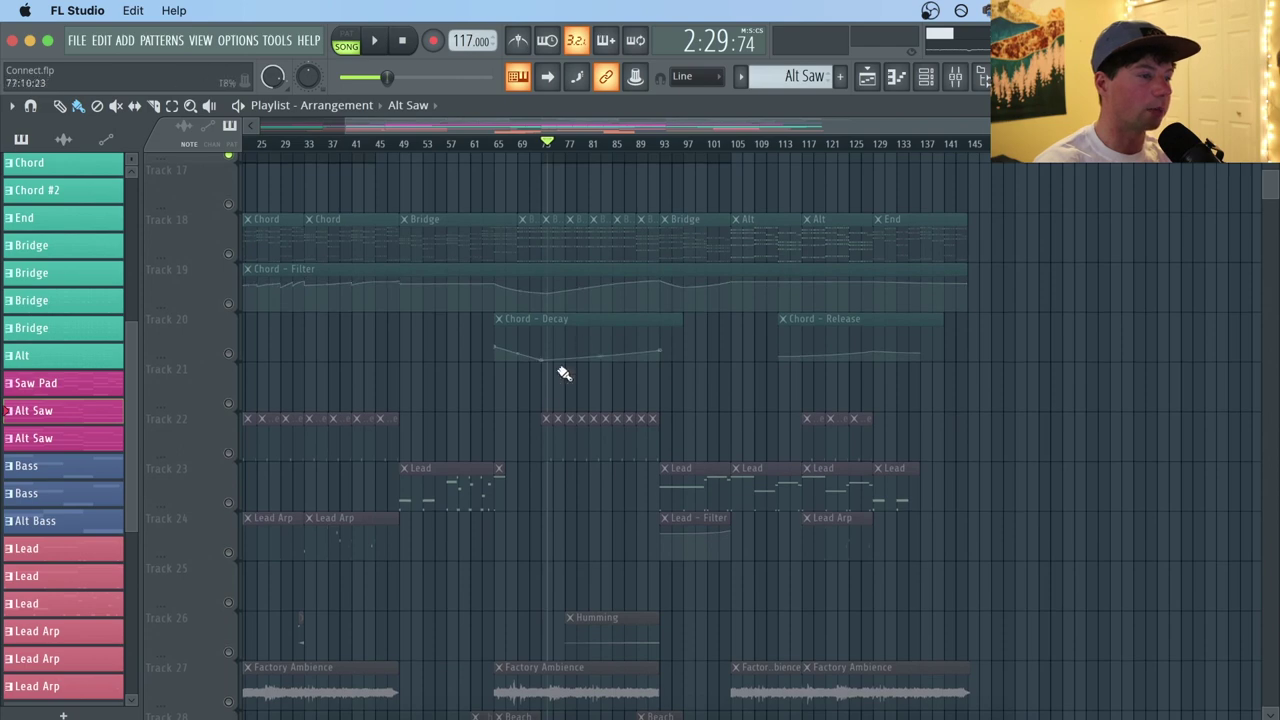
click(230, 503)
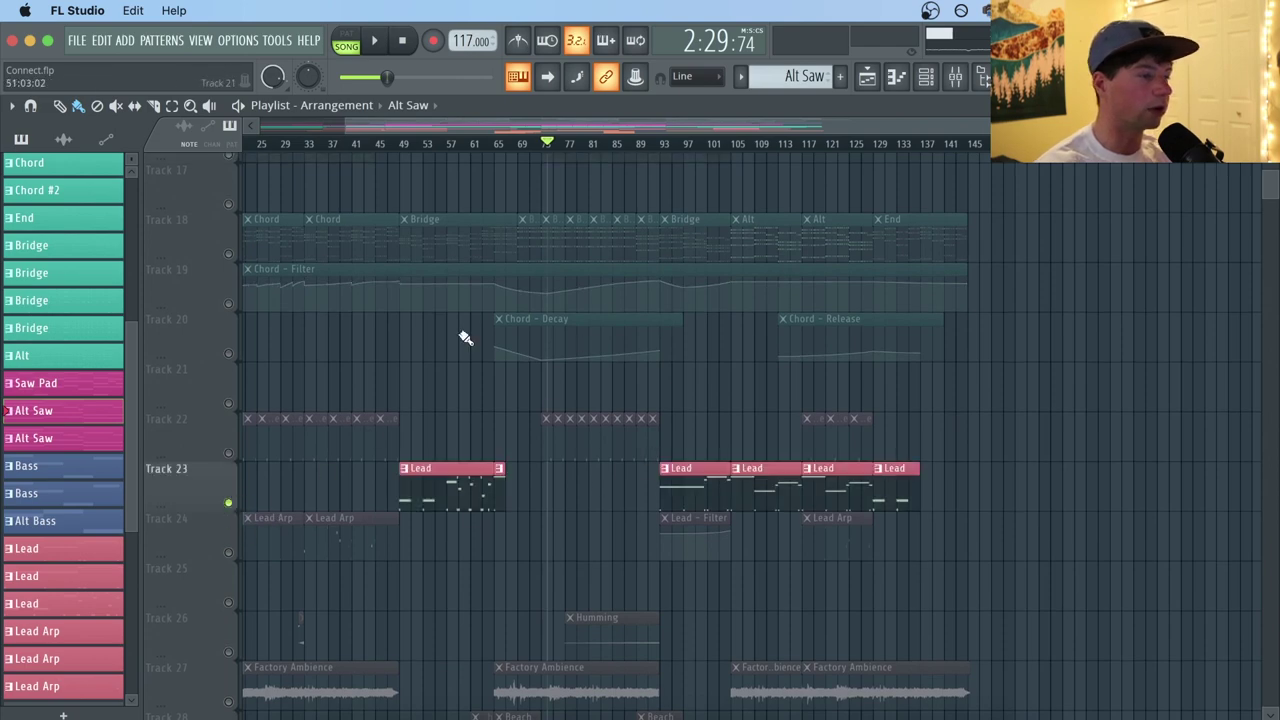
click(663, 145)
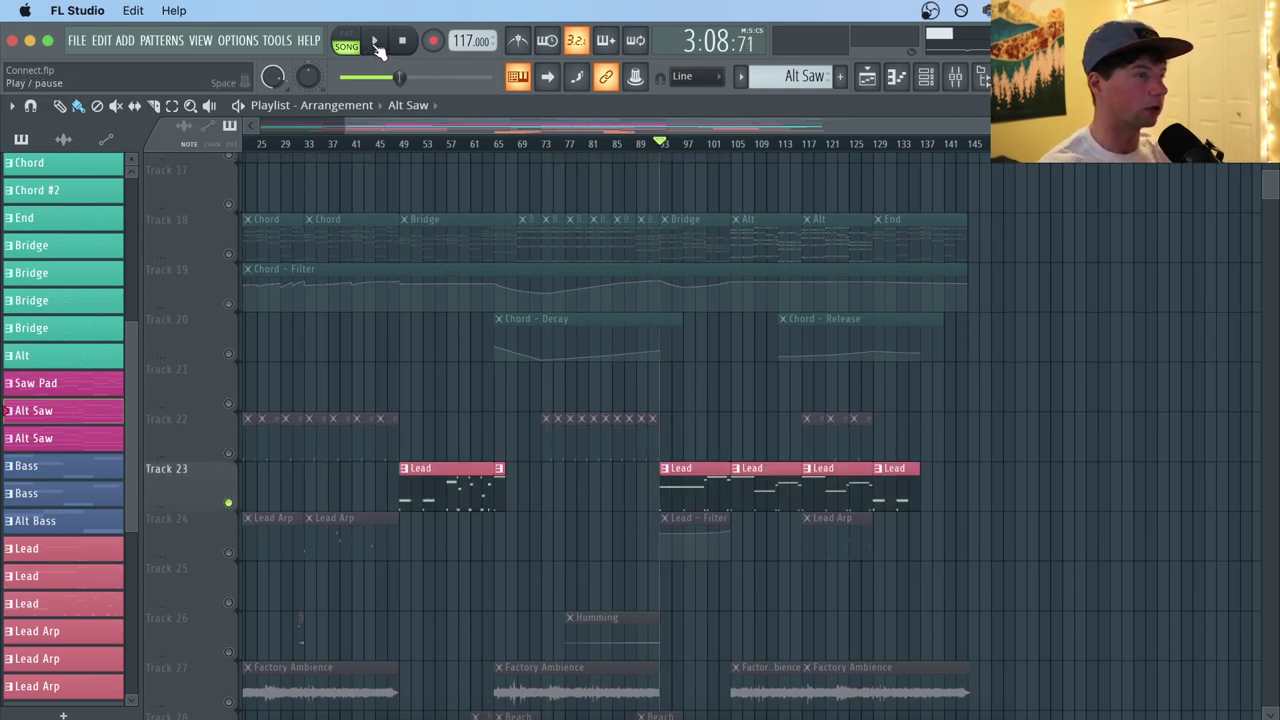
click(377, 46)
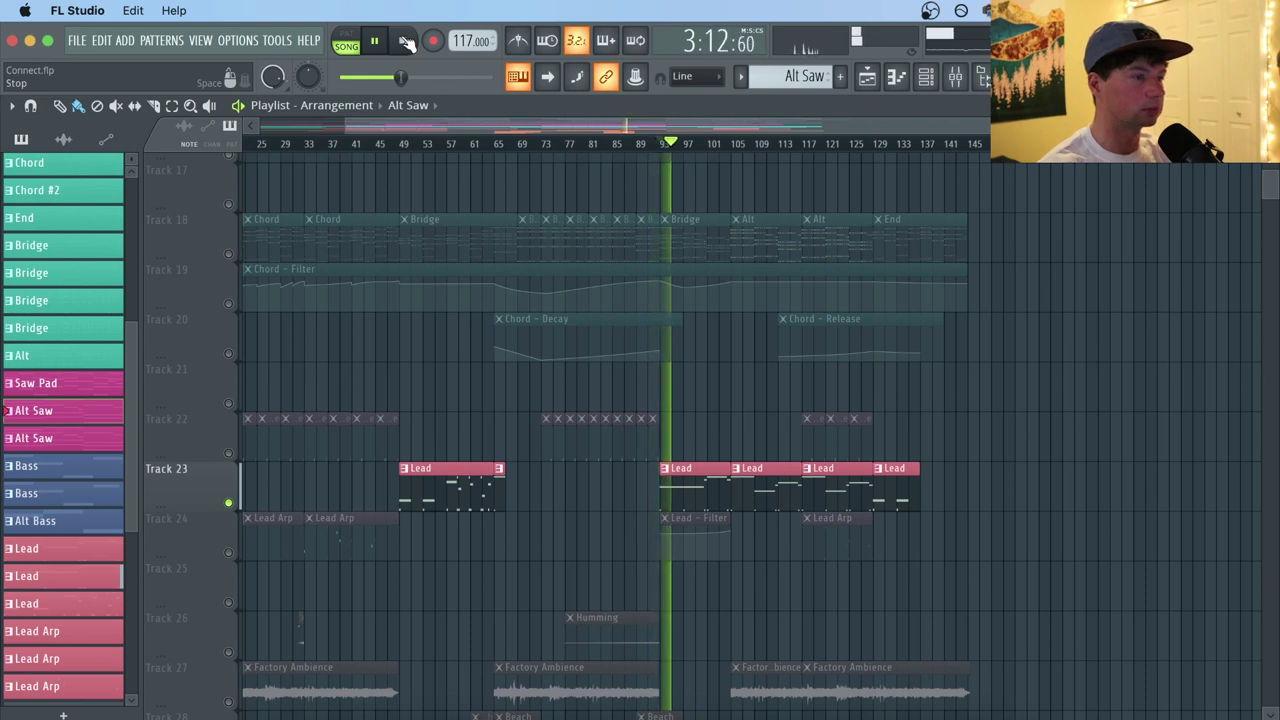
click(407, 43)
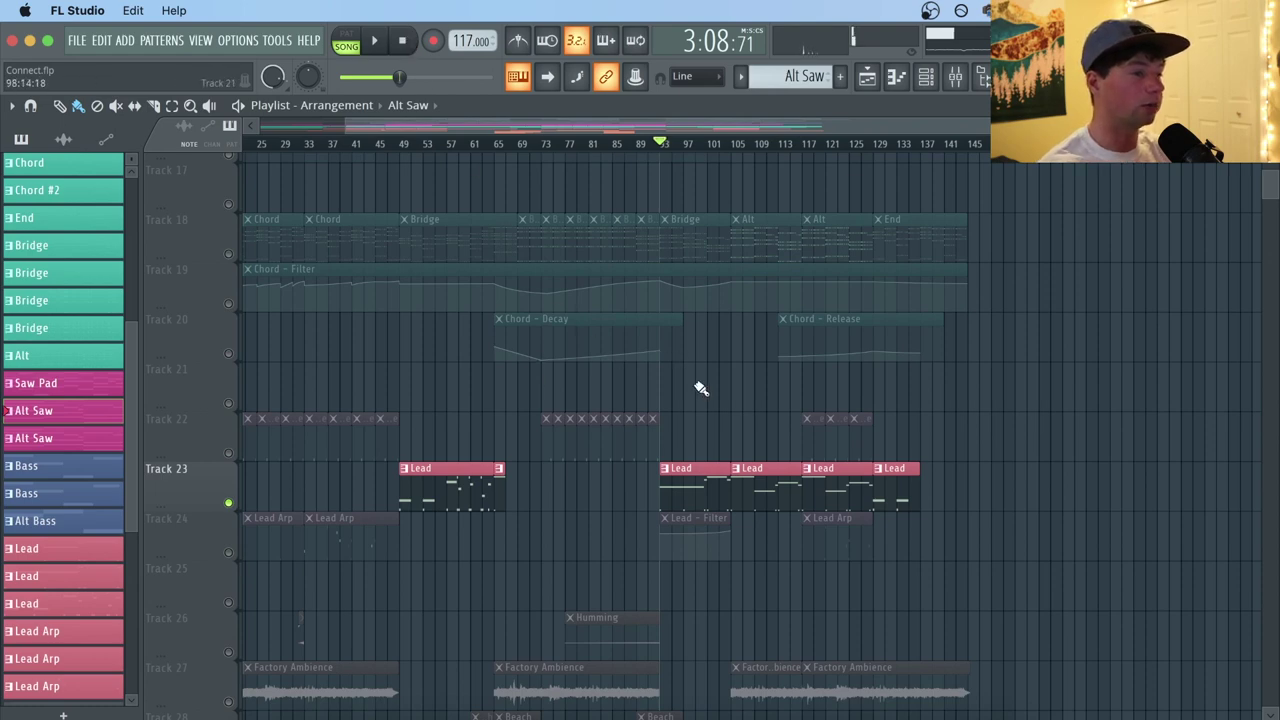
Activate the Chord clips and automations on Tracks 17 to 21 and play them from bar 17.
scroll(700, 388, up, 3)
drag(428, 128, 362, 131)
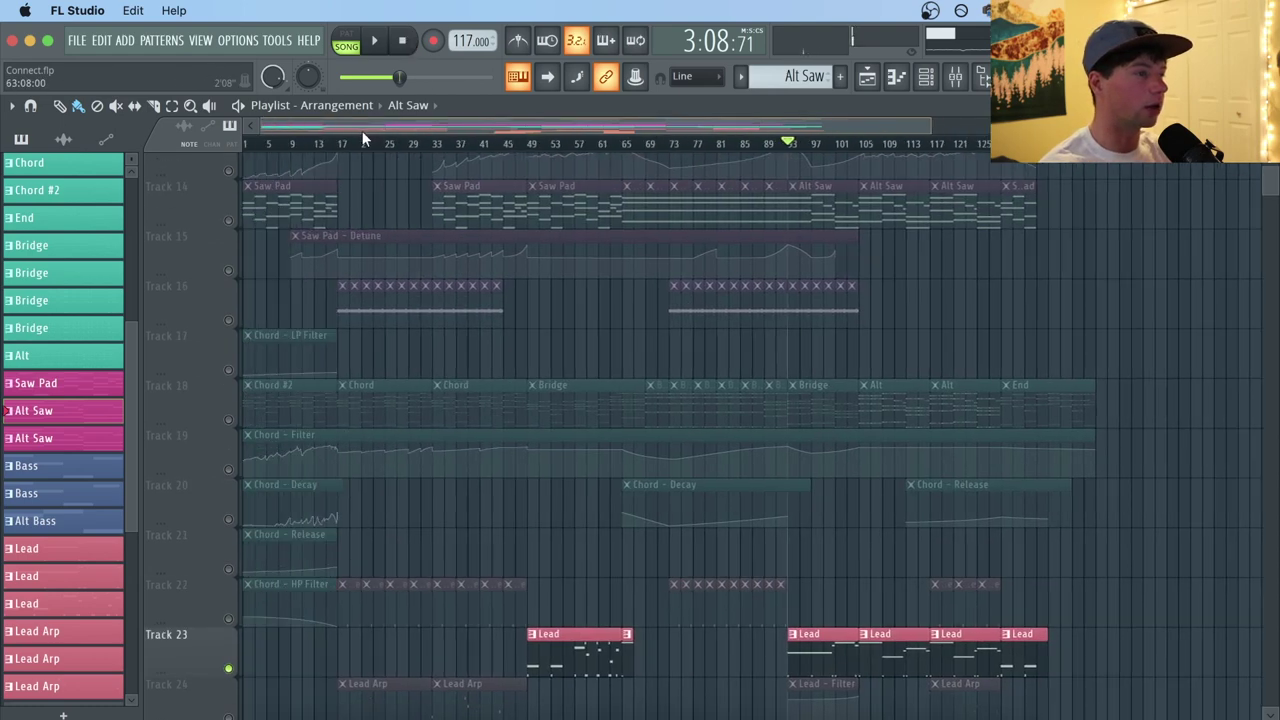
scroll(535, 275, up, 4)
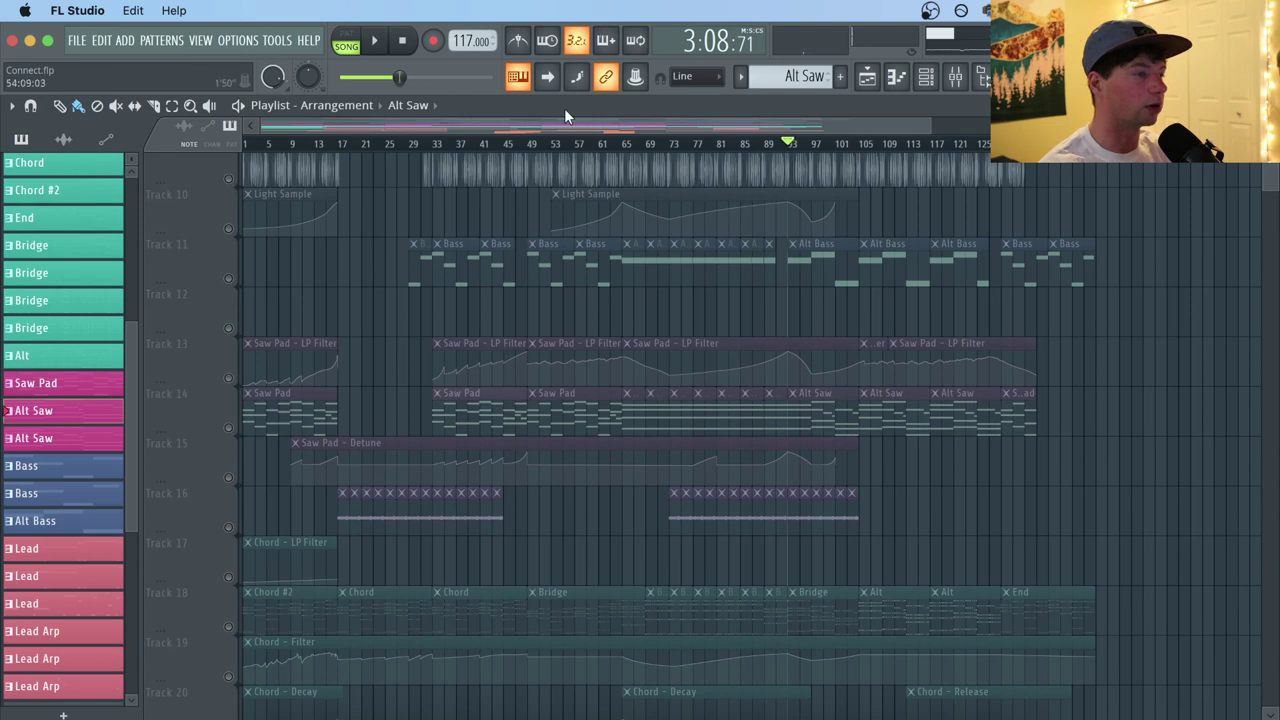
right_click(229, 528)
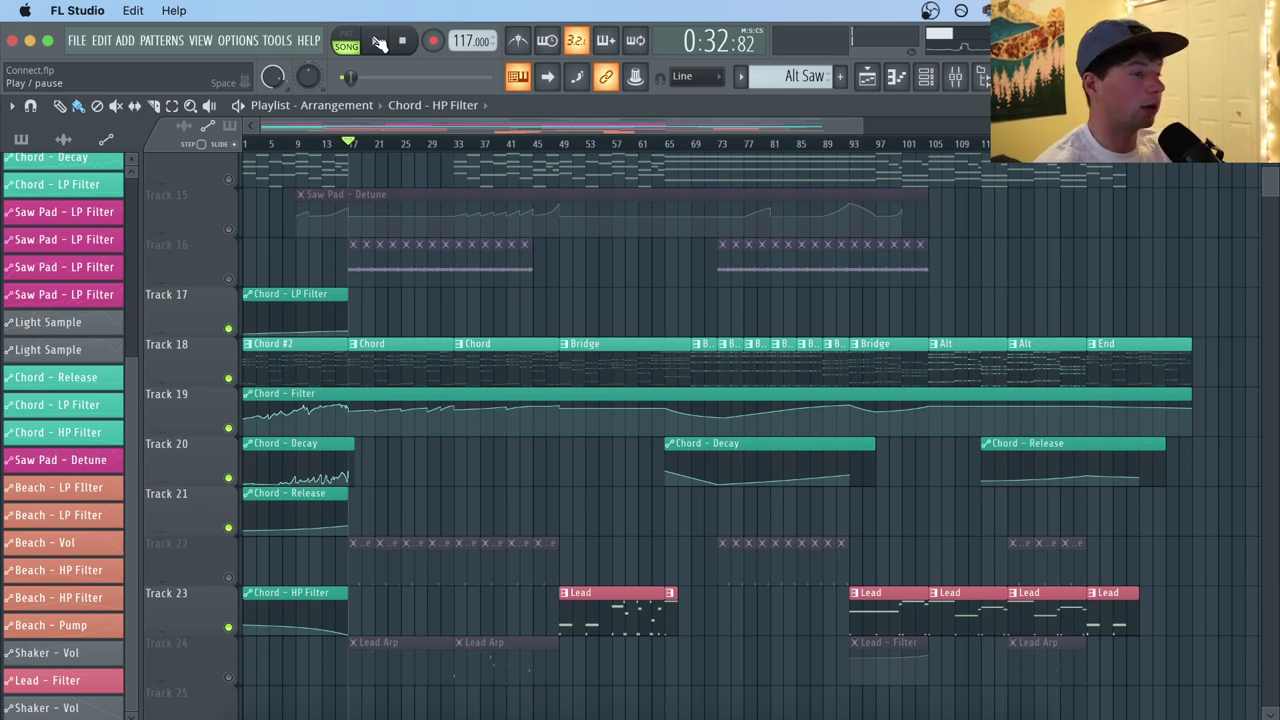
click(379, 43)
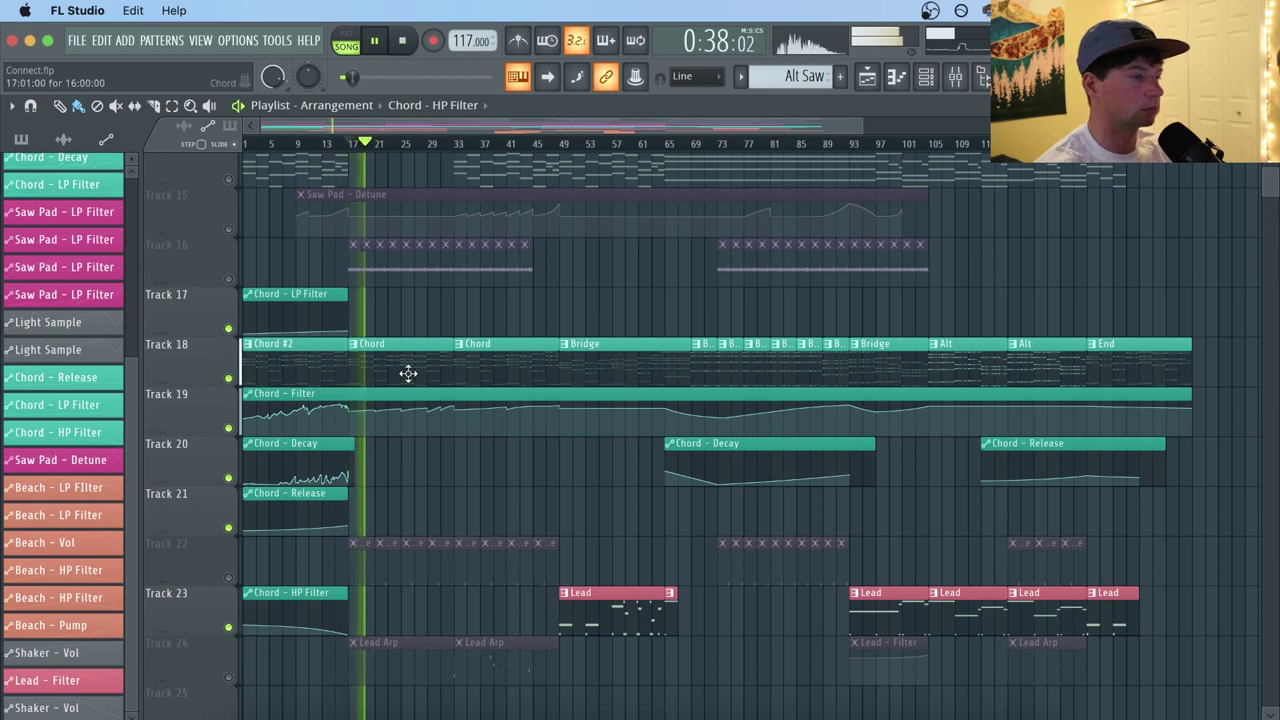
scroll(370, 148, up, 4)
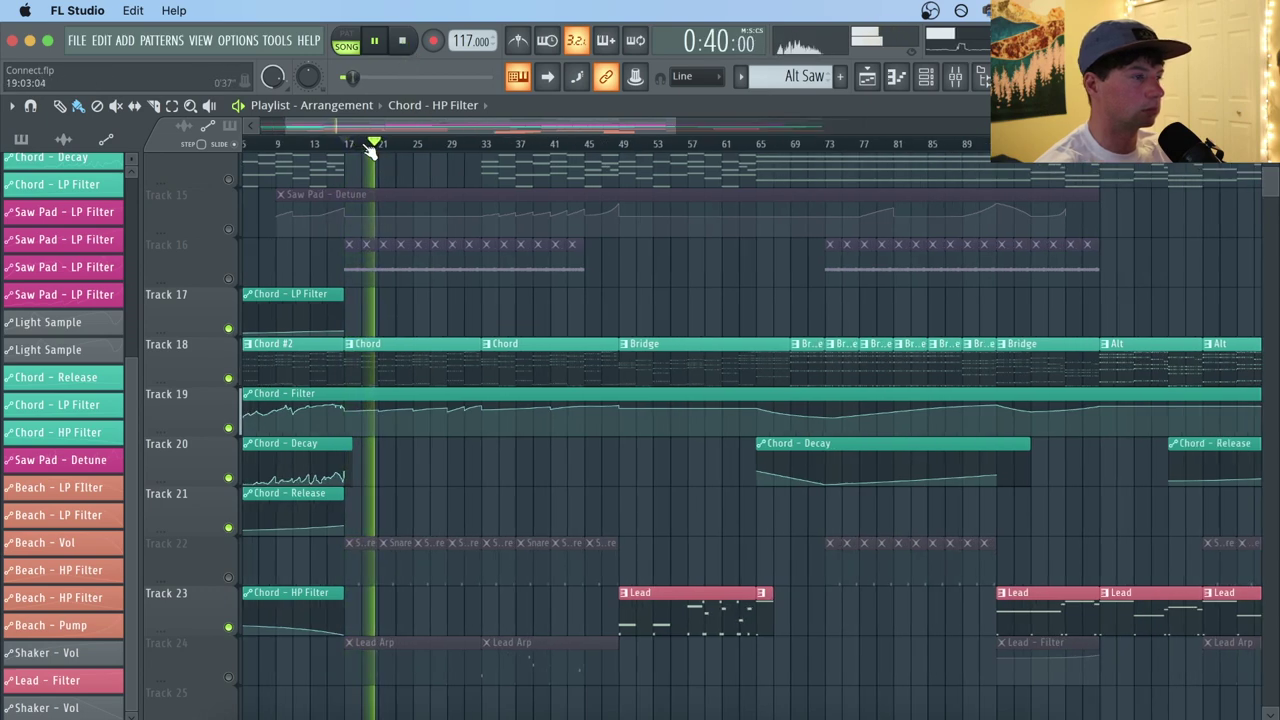
scroll(370, 148, up, 2)
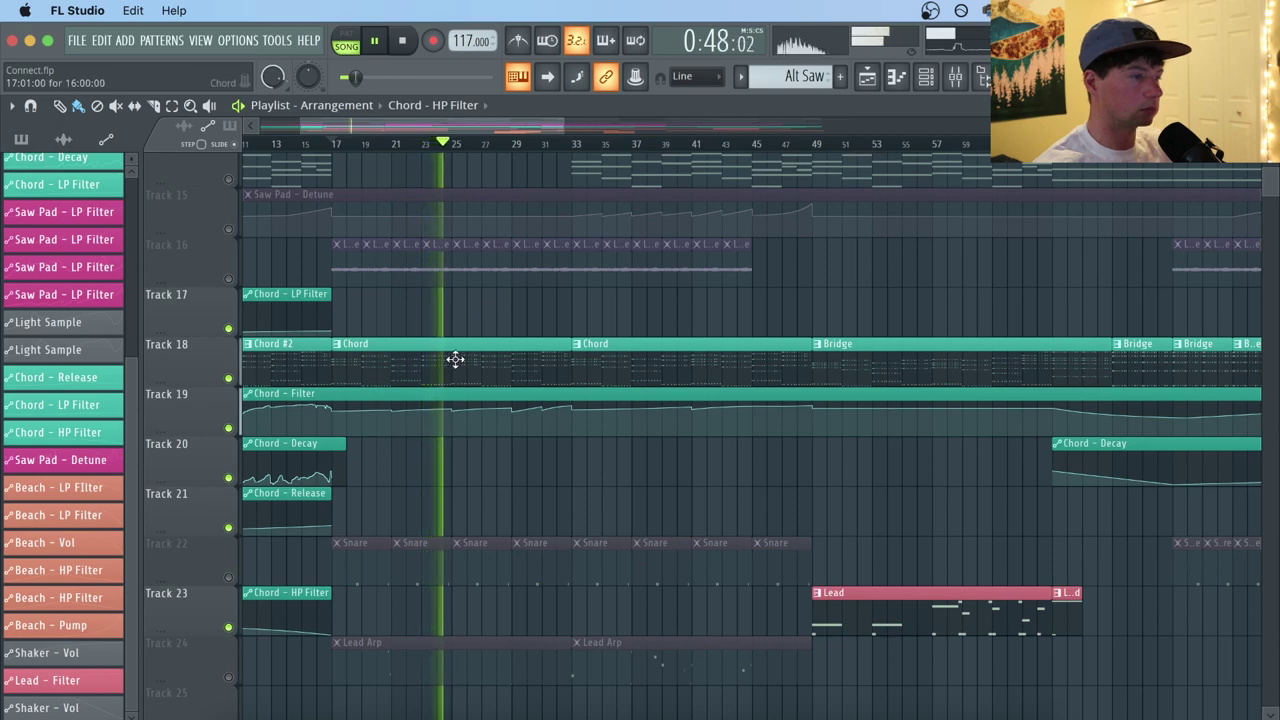
key(space)
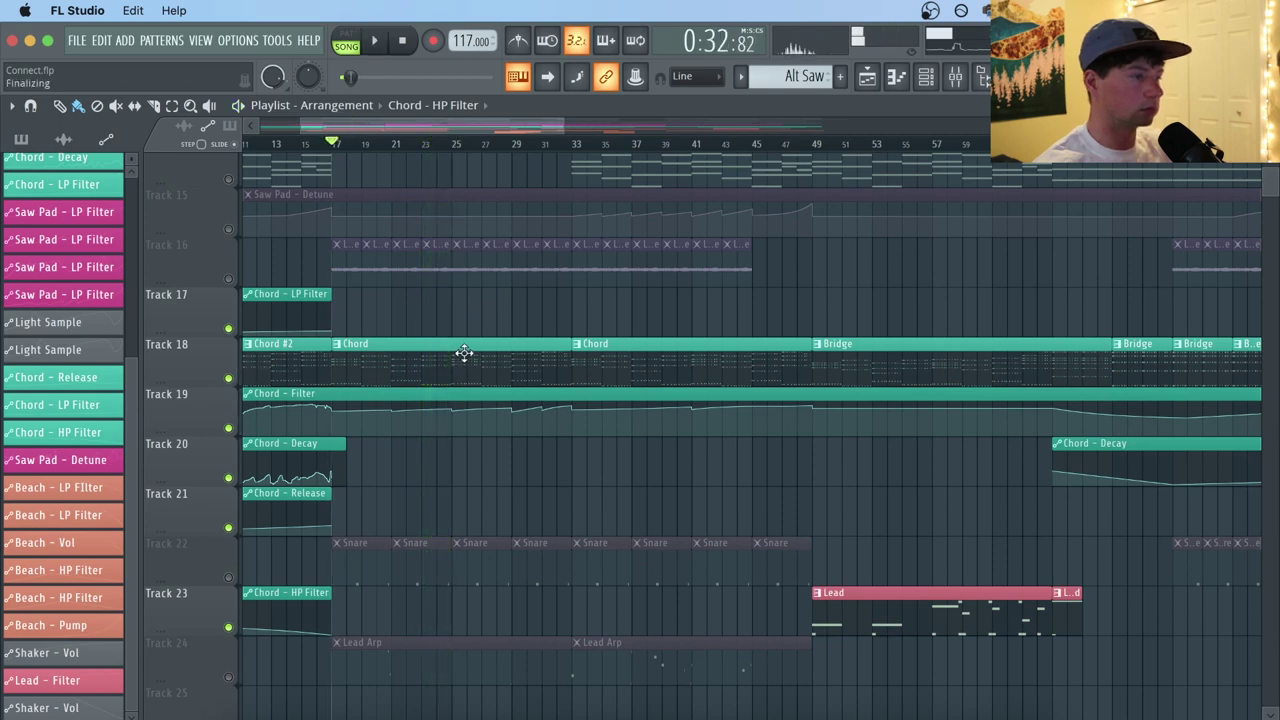
Open the Chord pattern's Chord channel and inspect its 3x Osc oscillator waveforms and coarse tuning.
double_click(464, 353)
click(872, 80)
click(929, 82)
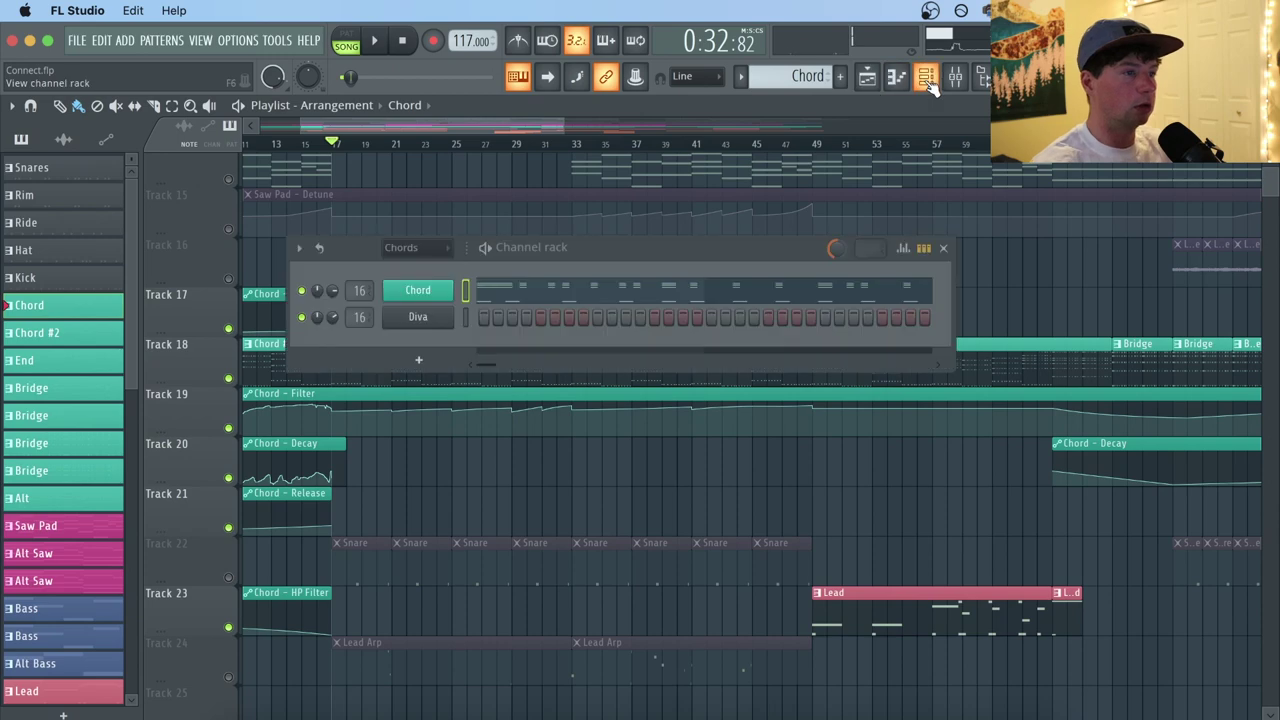
click(441, 291)
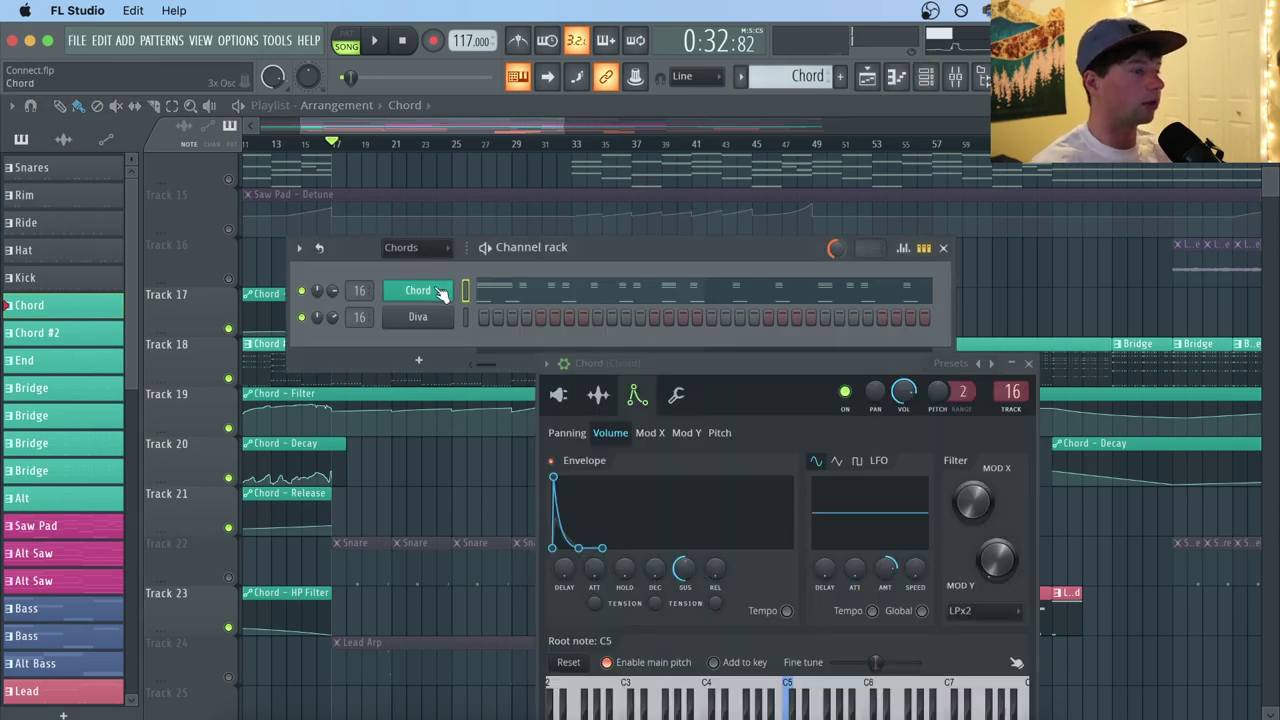
drag(762, 368, 705, 253)
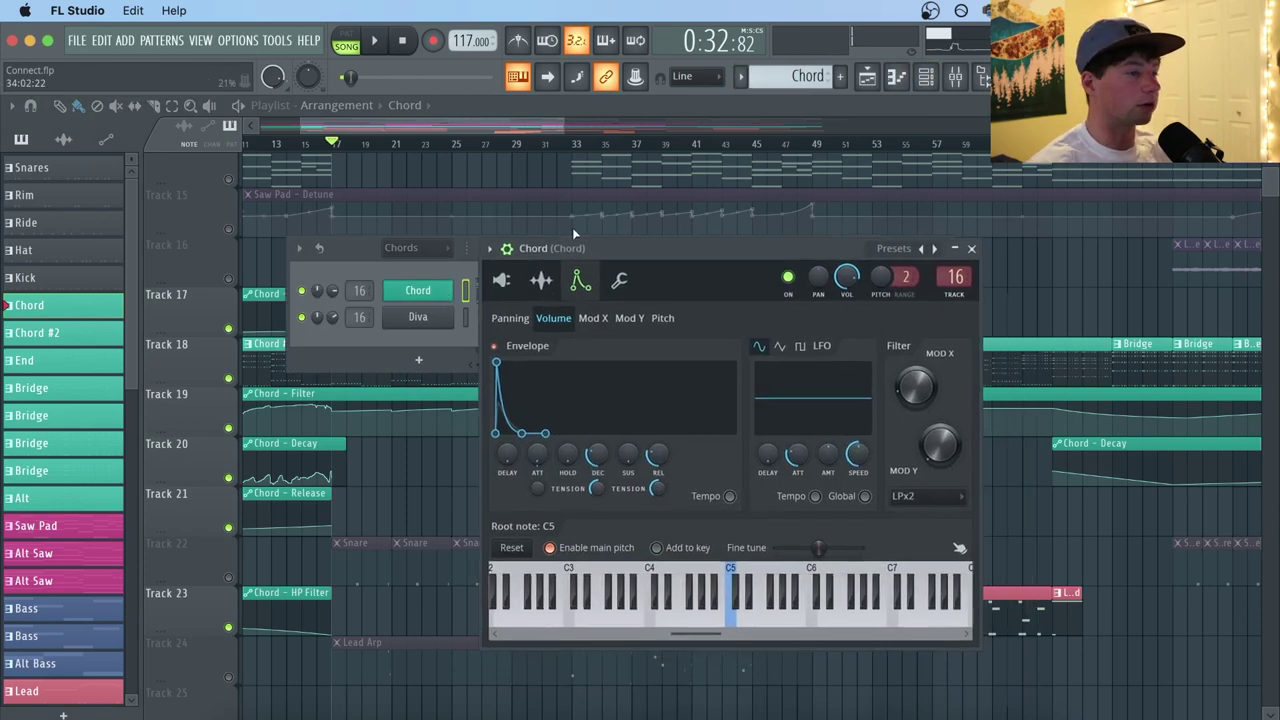
click(502, 281)
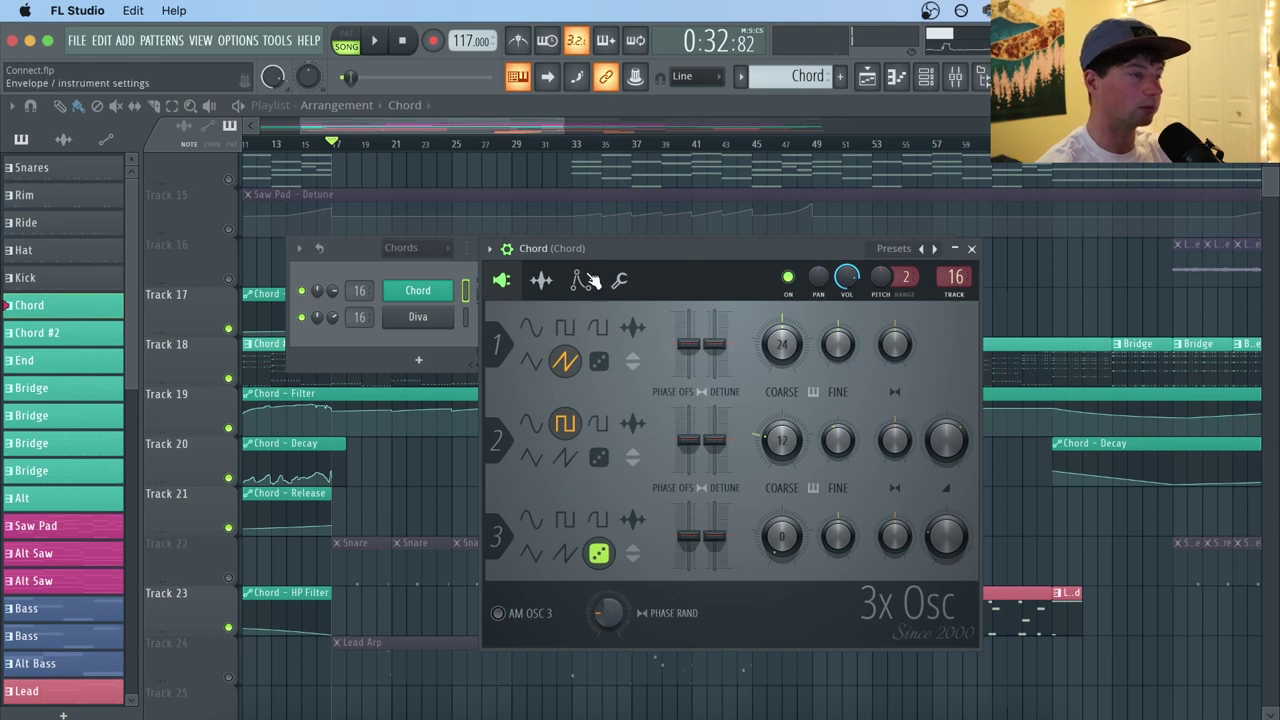
Check the Chord mixer track's effect chain and inspect the Chord channel's volume envelope, including its decay tension.
click(953, 78)
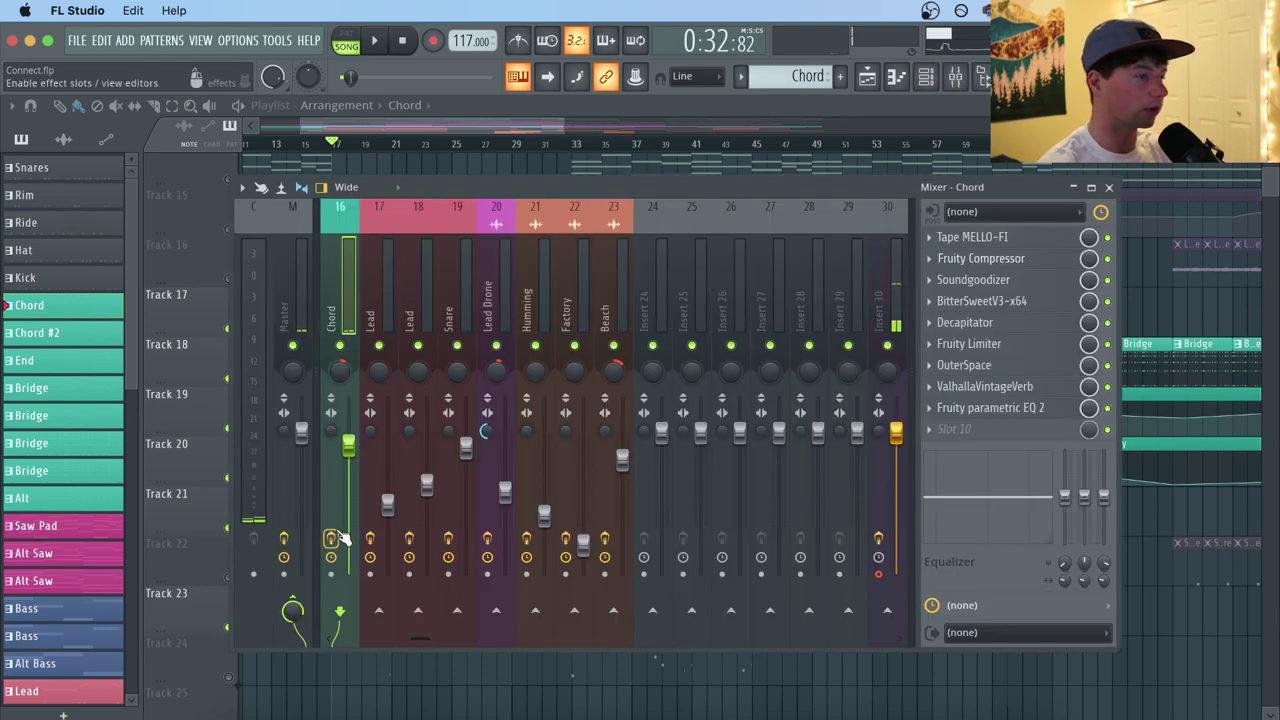
click(926, 78)
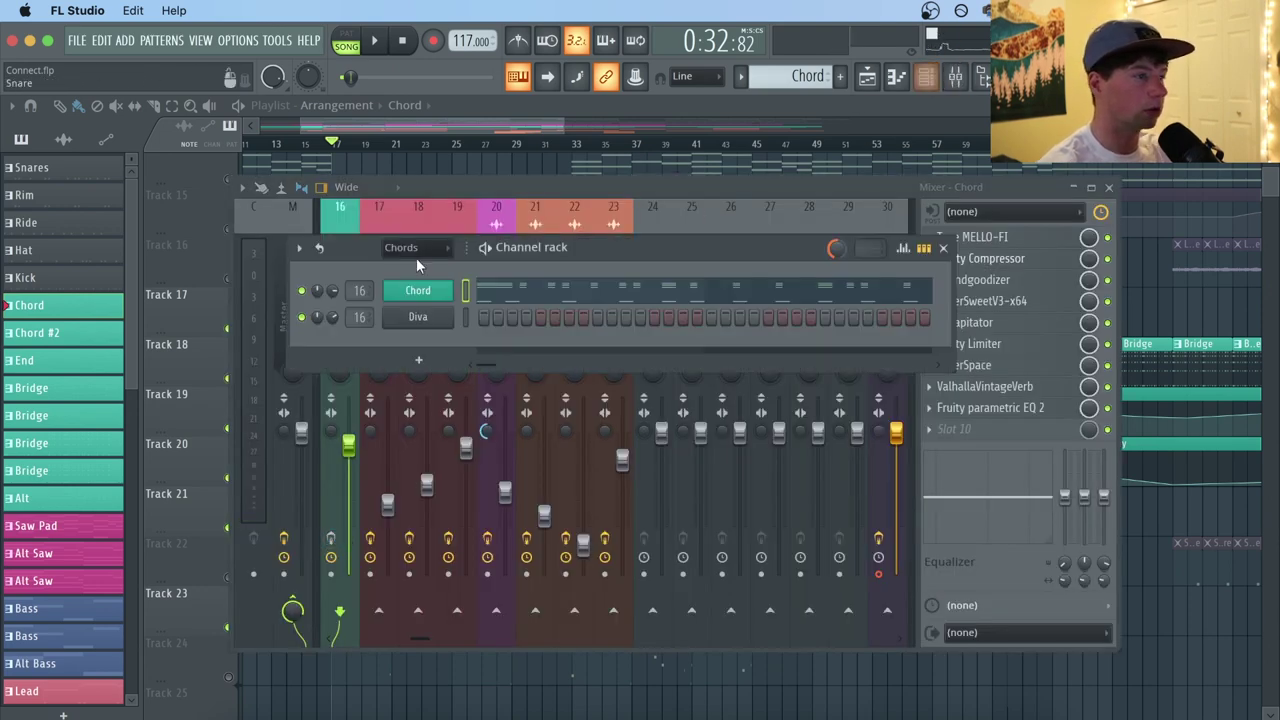
click(420, 296)
click(579, 283)
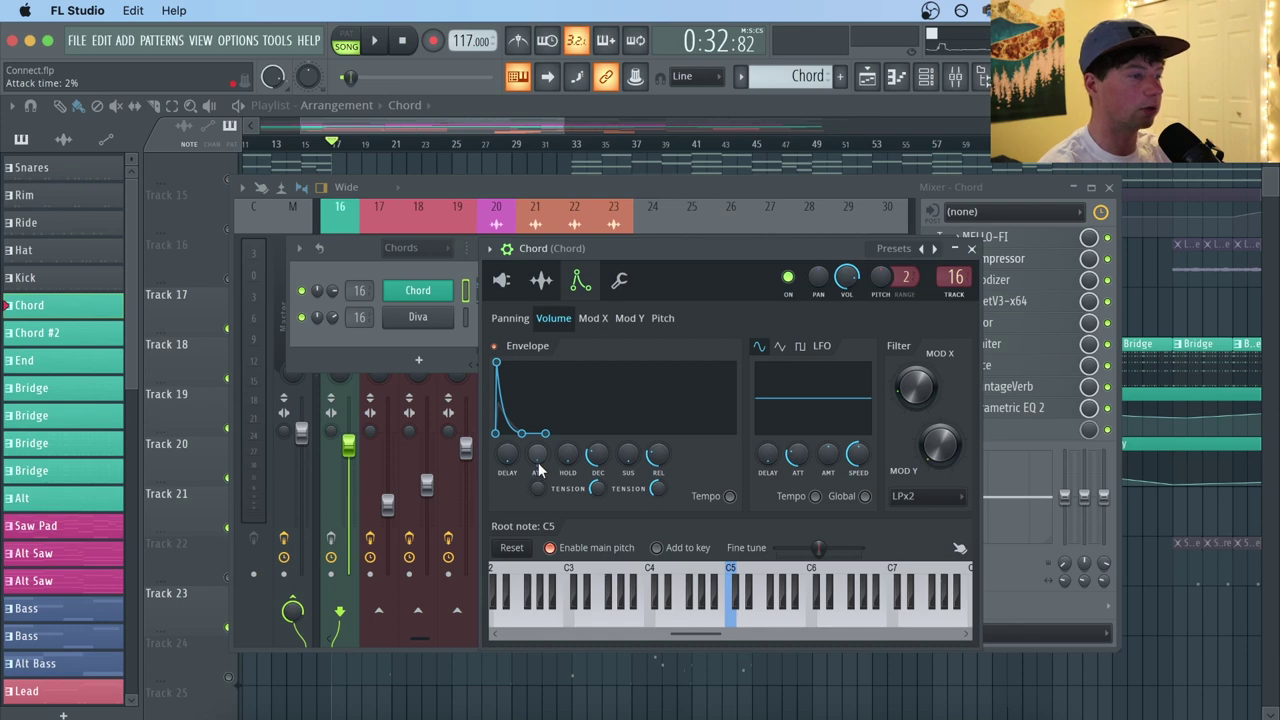
drag(596, 487, 596, 490)
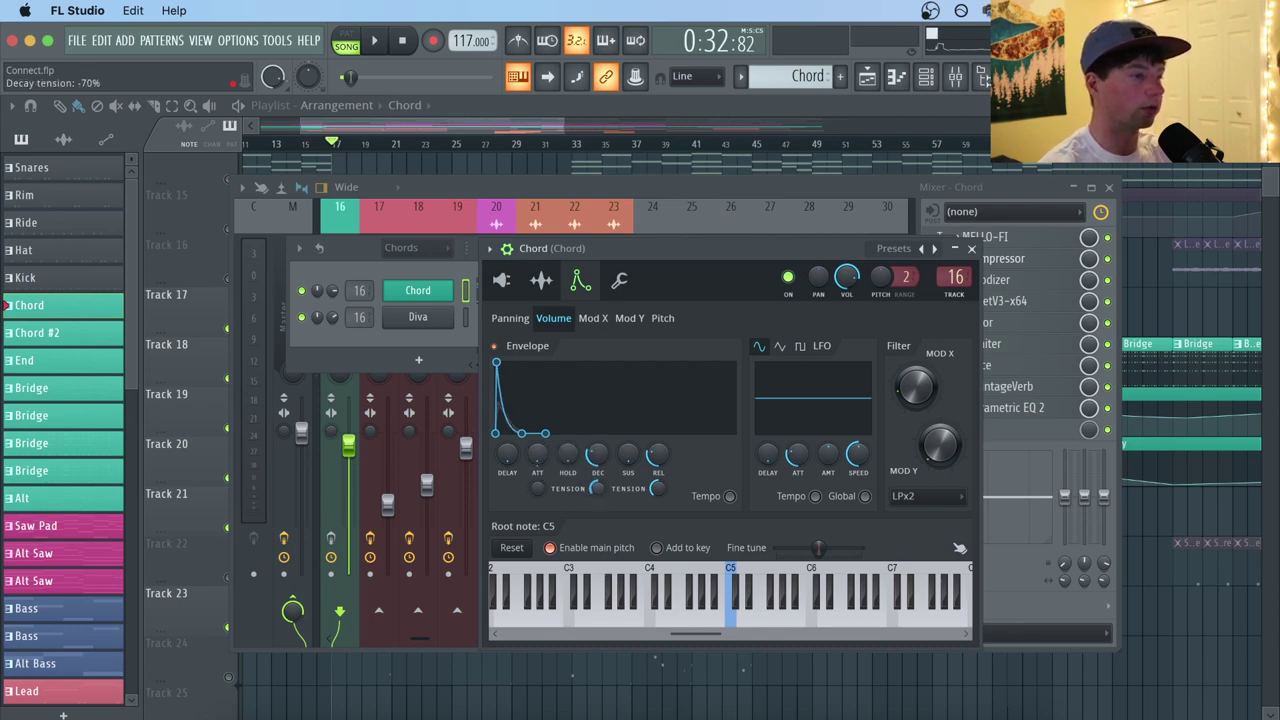
Adjust the modulation amount of the Chord channel's Mod X envelope while playing the chords.
click(595, 319)
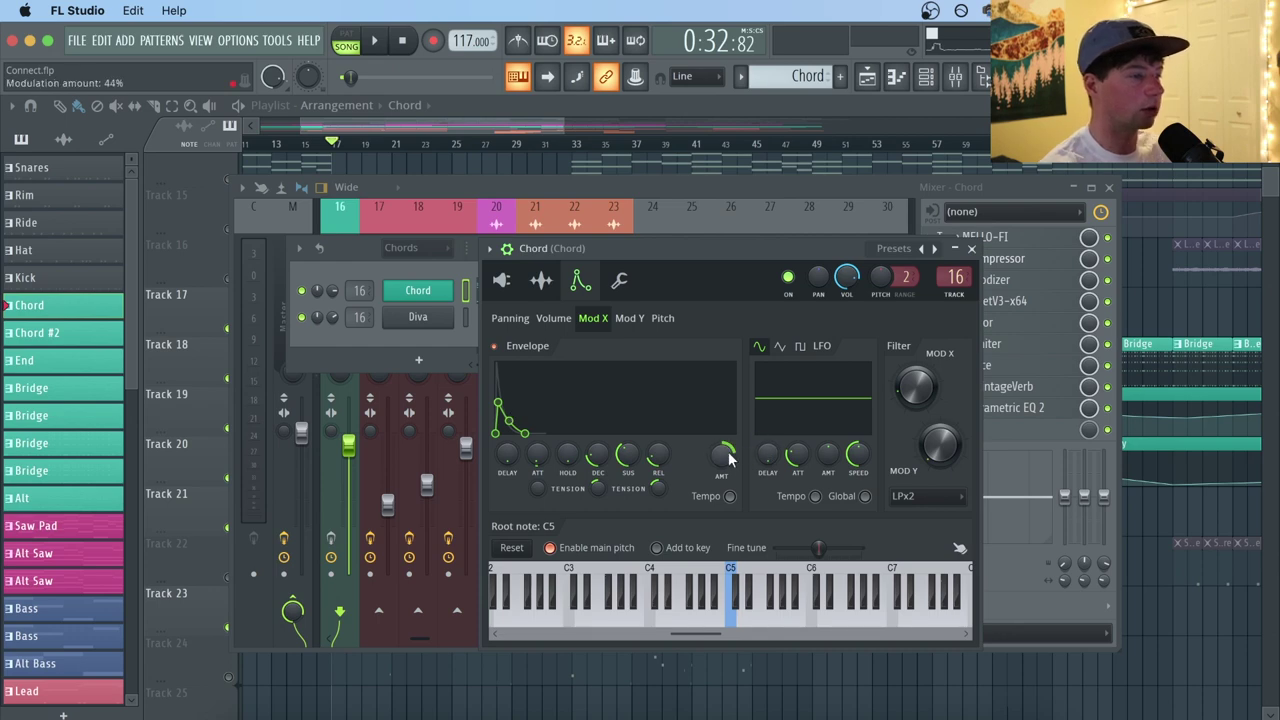
mouse_move(724, 458)
mouse_down()
mouse_move(724, 412)
mouse_move(724, 490)
mouse_move(724, 471)
mouse_up()
key(space)
key(space)
key(space)
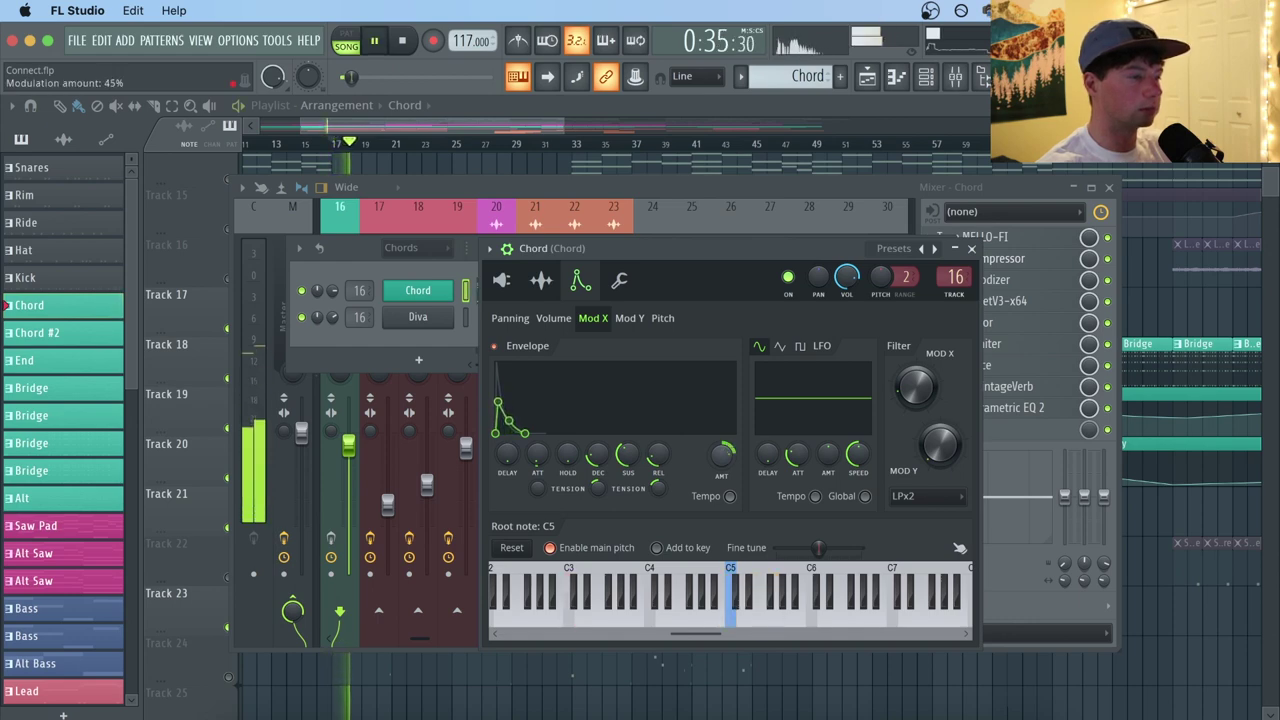
drag(724, 471, 724, 467)
key(space)
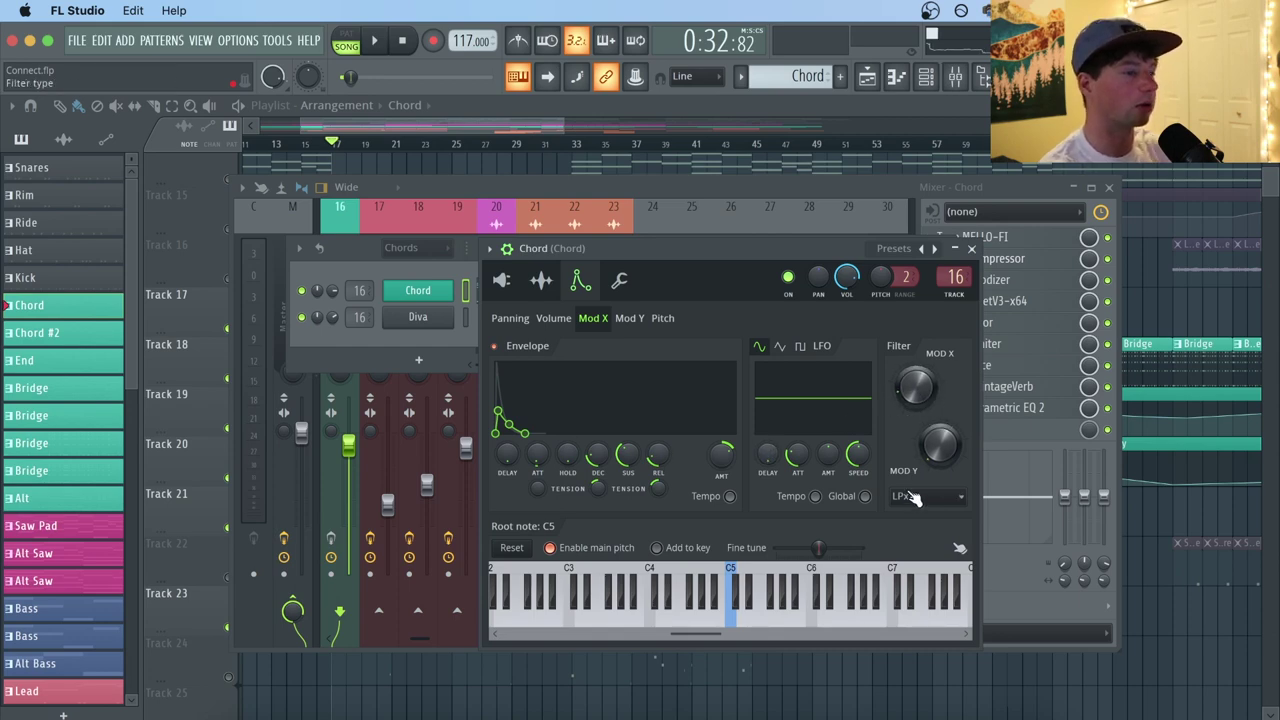
Inspect the Chord channel's volume and key tracking to Mod X, auditioning C5 at different velocities.
click(618, 281)
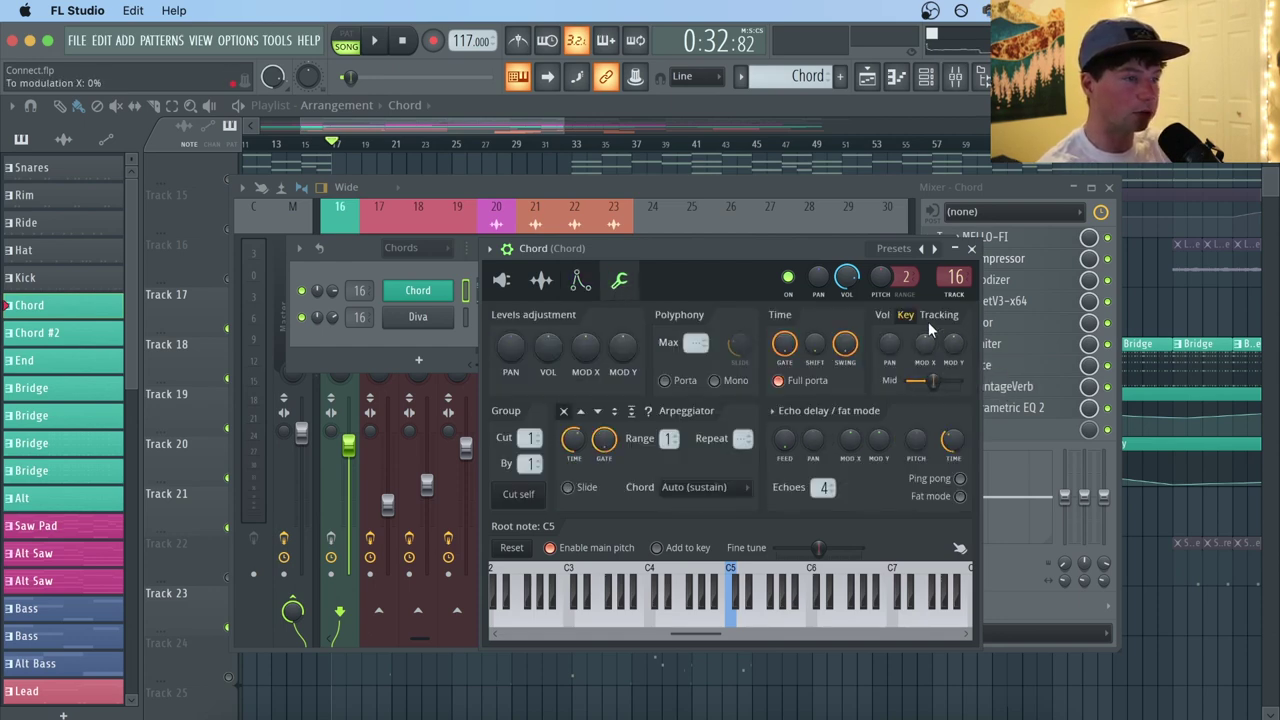
click(884, 315)
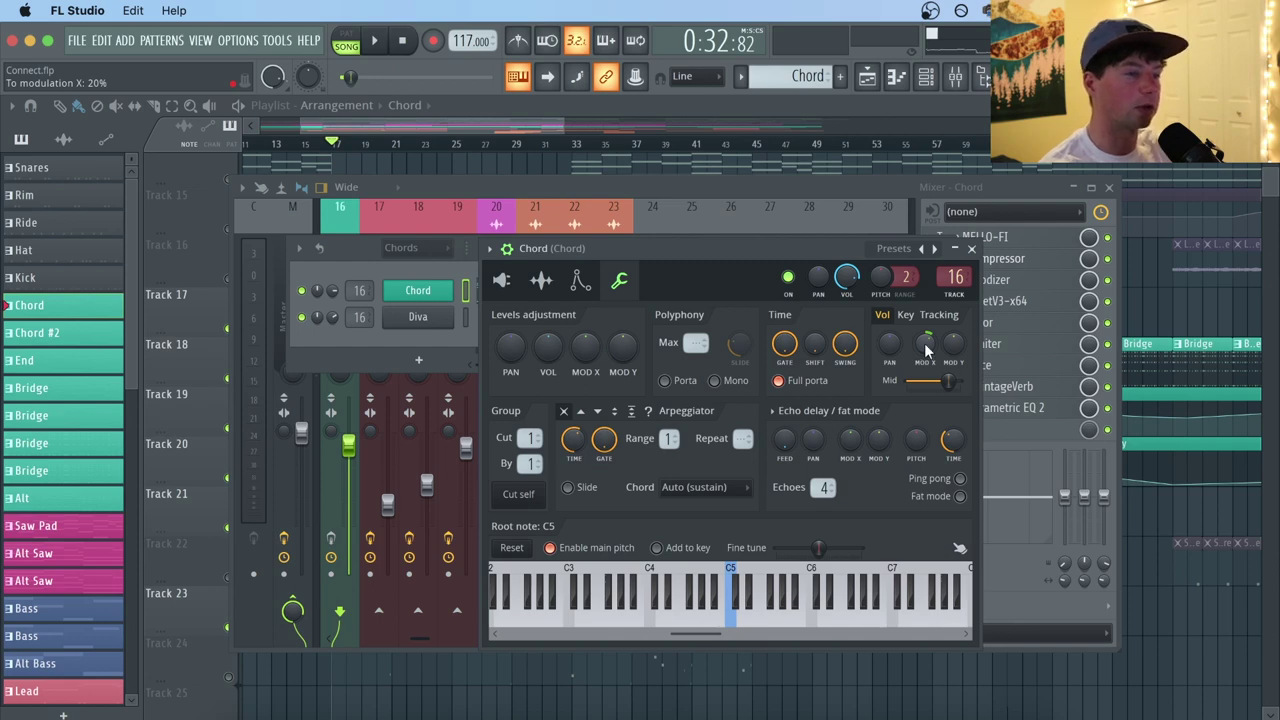
click(735, 587)
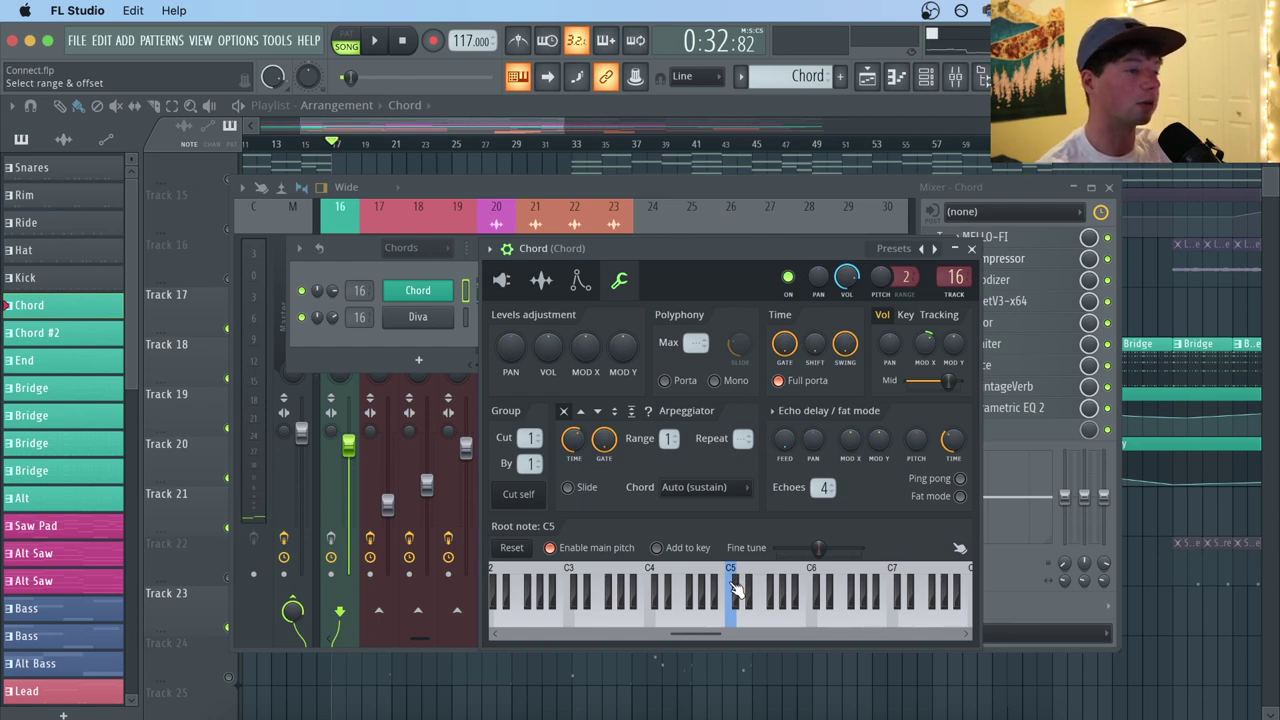
click(732, 593)
click(732, 602)
click(732, 614)
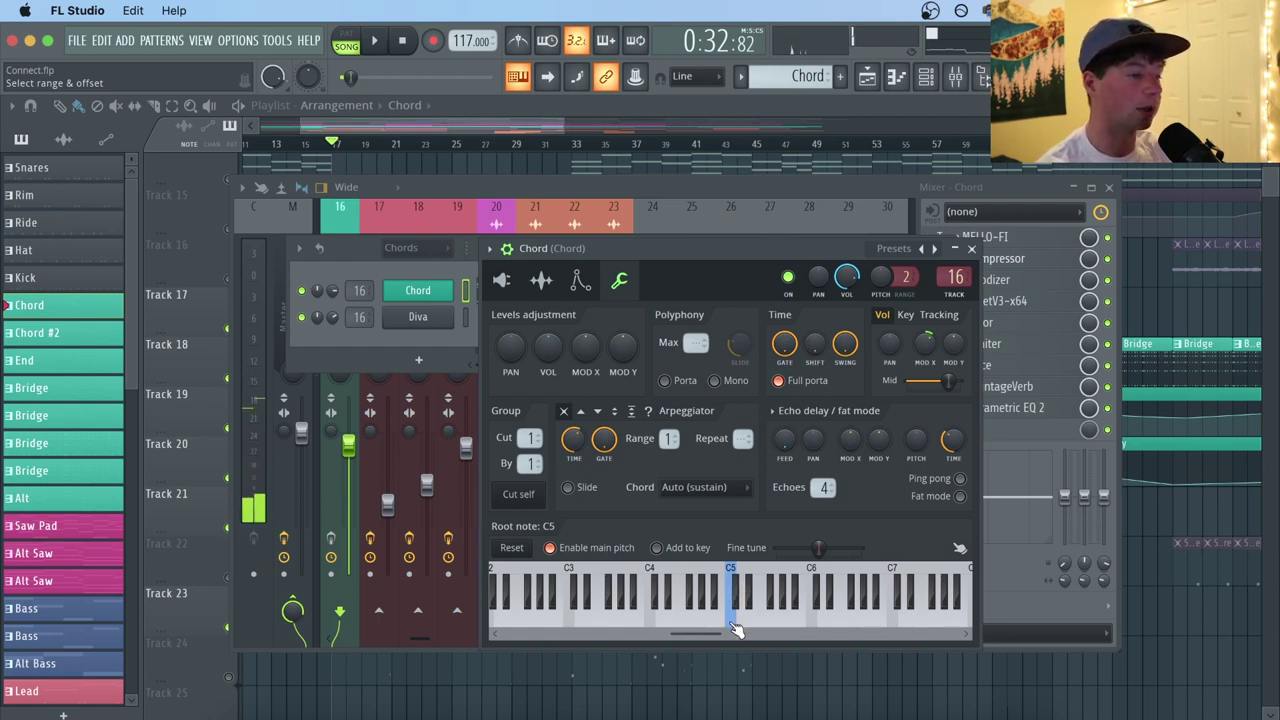
click(732, 625)
click(735, 632)
click(737, 625)
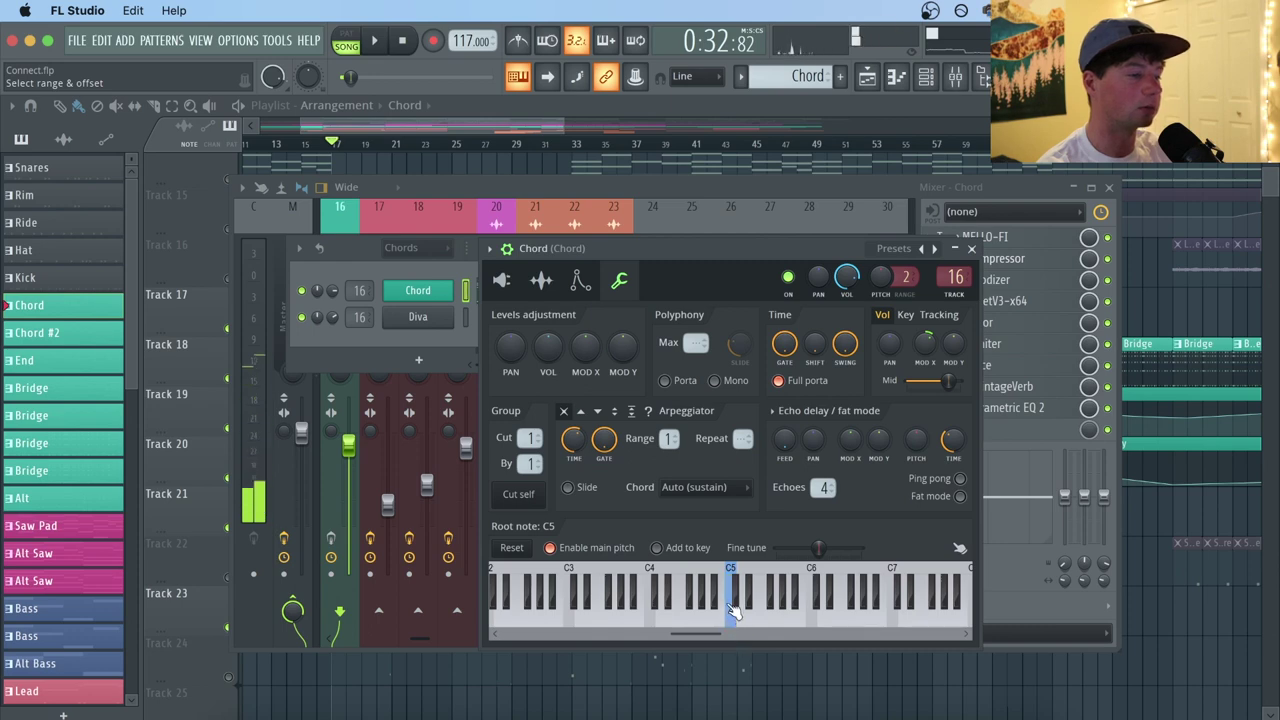
click(735, 603)
click(735, 600)
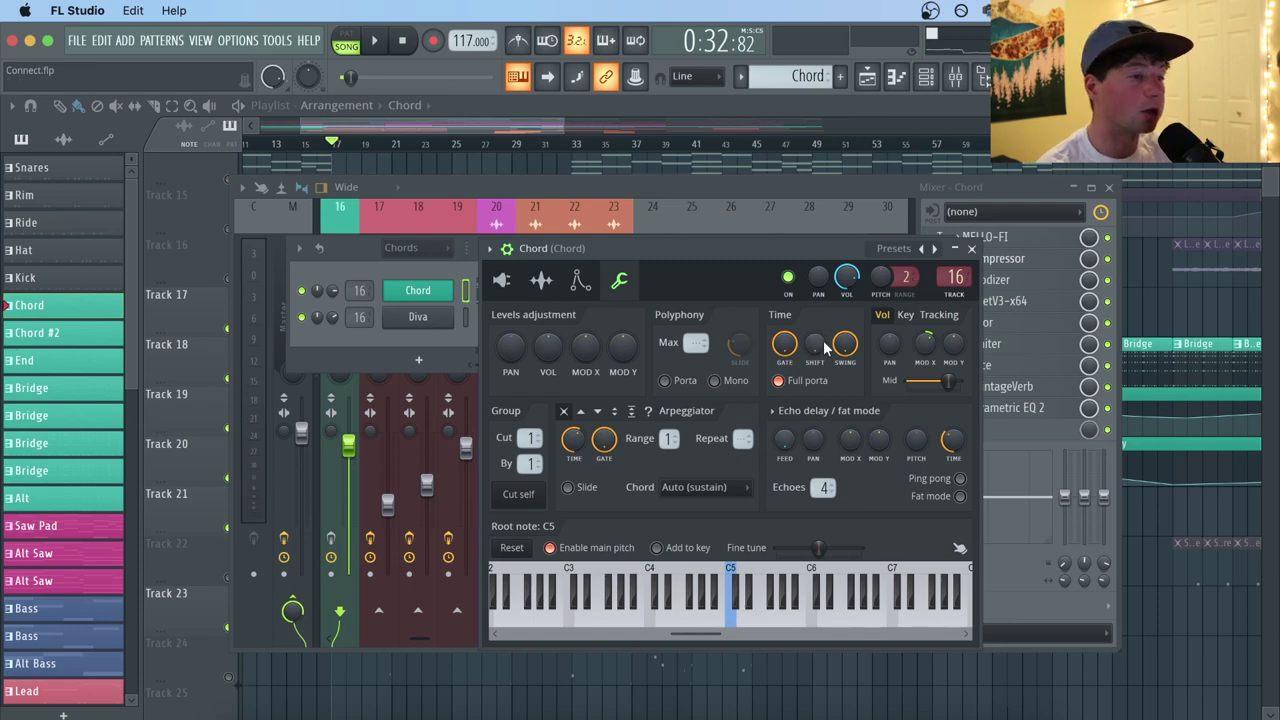
click(905, 315)
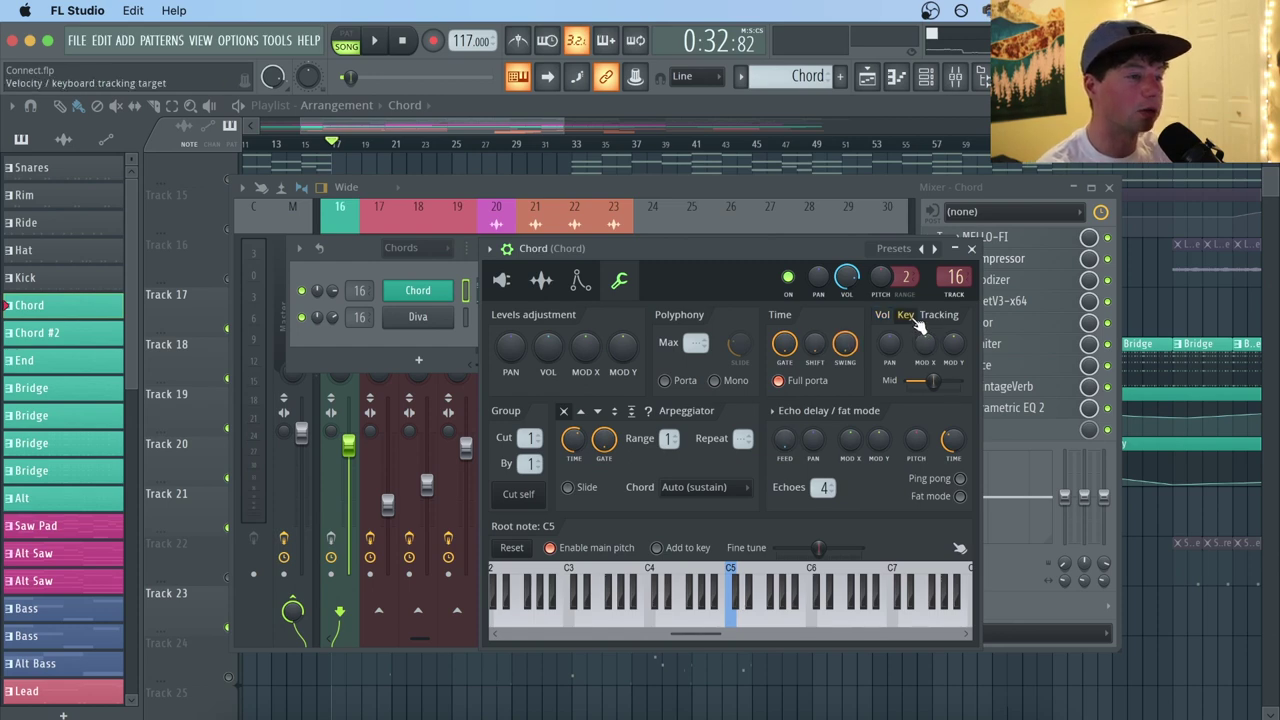
click(883, 315)
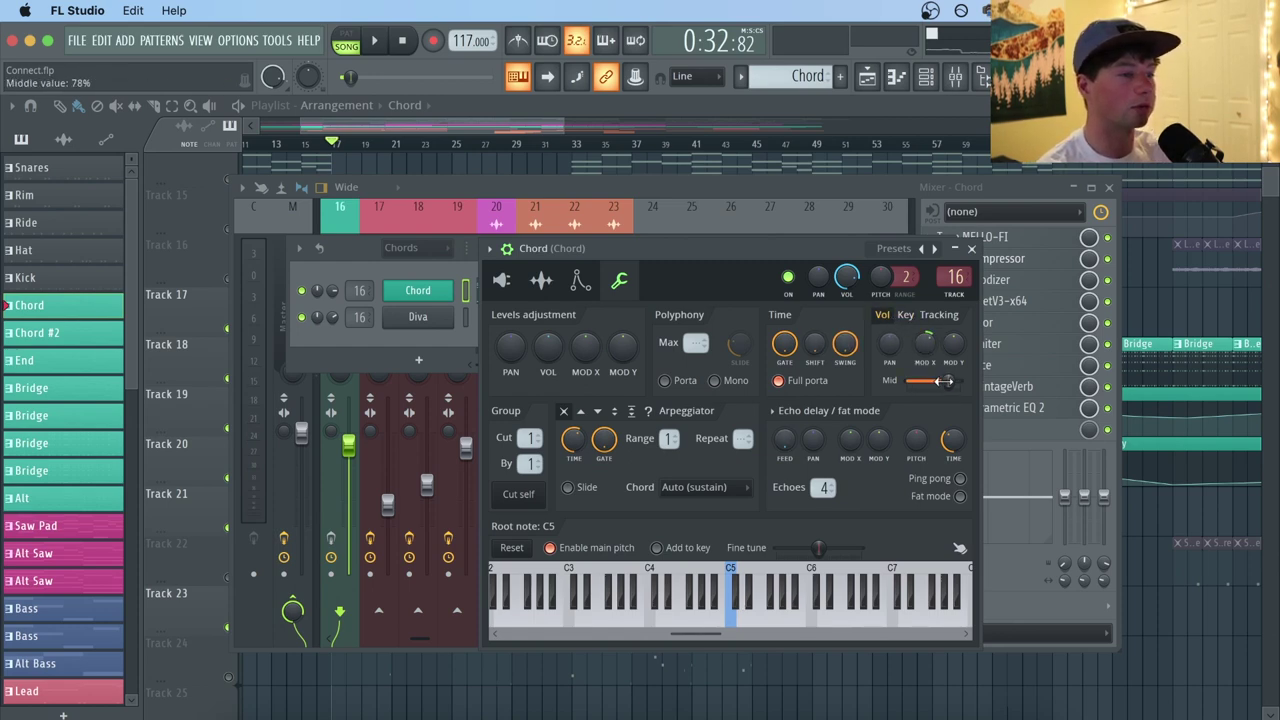
Examine the Chord pattern's opening notes and velocities in the piano roll and audition C5 at different strengths.
click(525, 130)
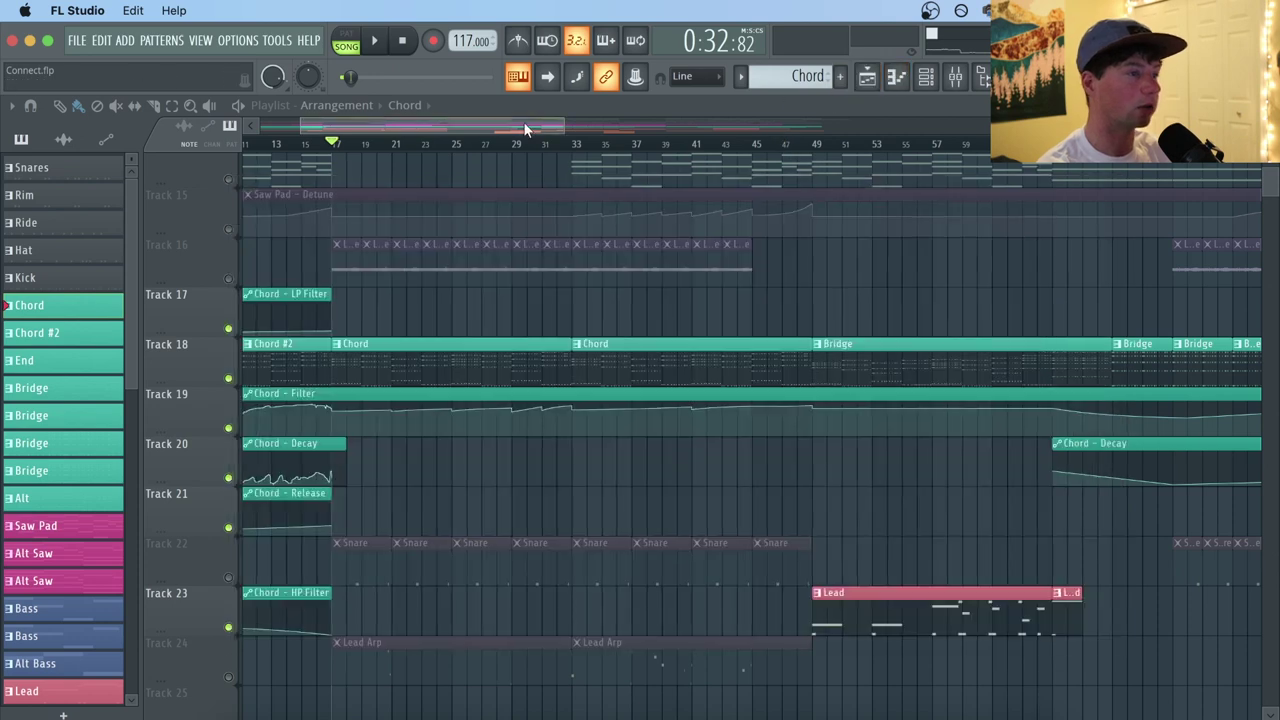
double_click(346, 363)
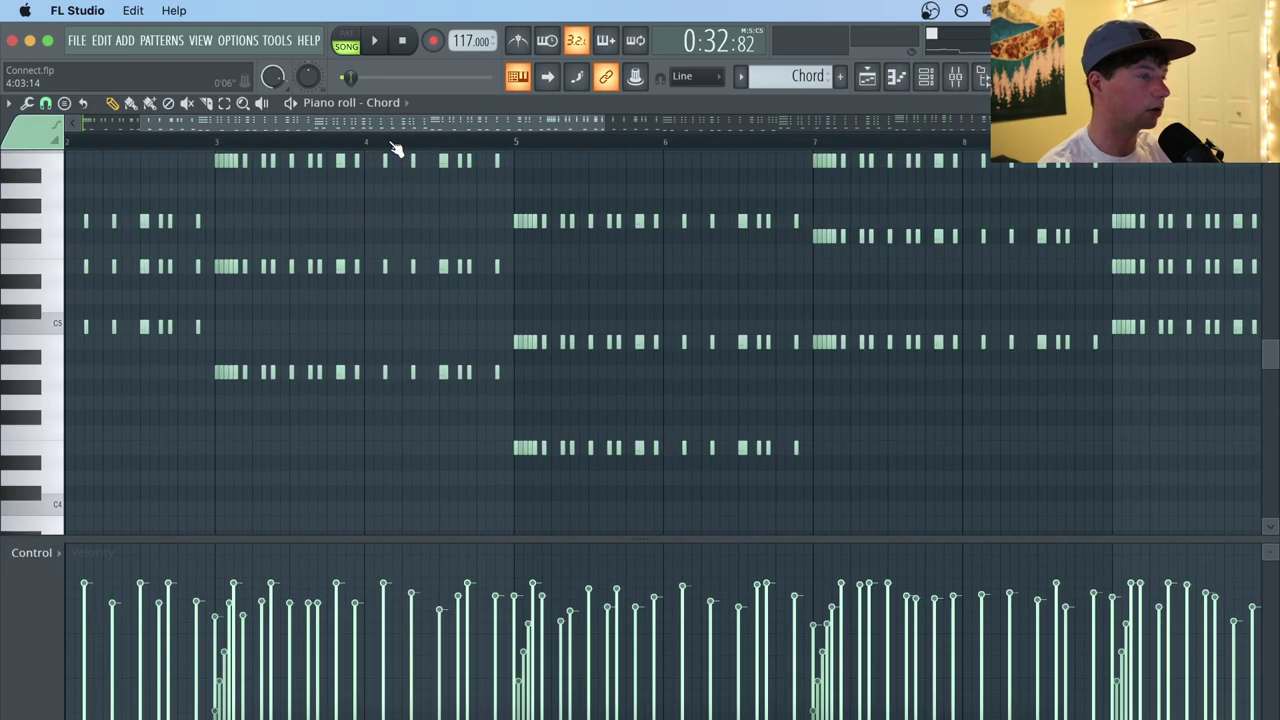
scroll(392, 145, down, 5)
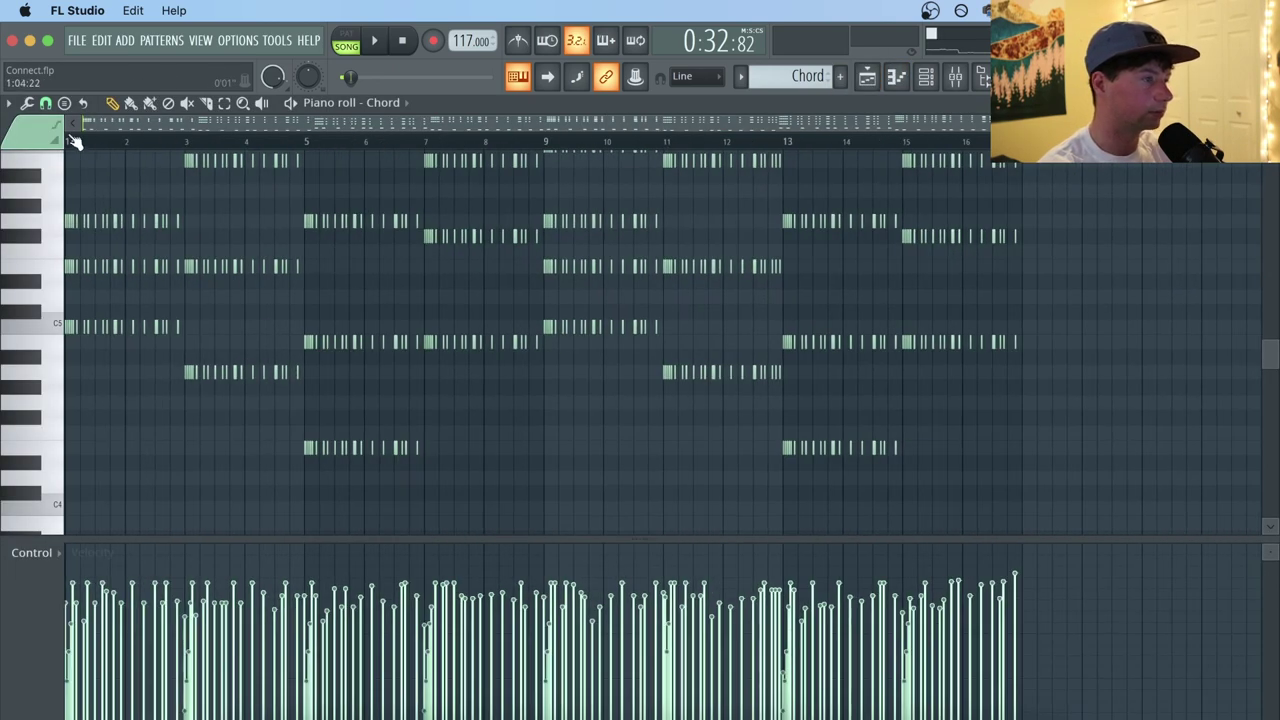
scroll(77, 143, up, 5)
scroll(104, 130, up, 2)
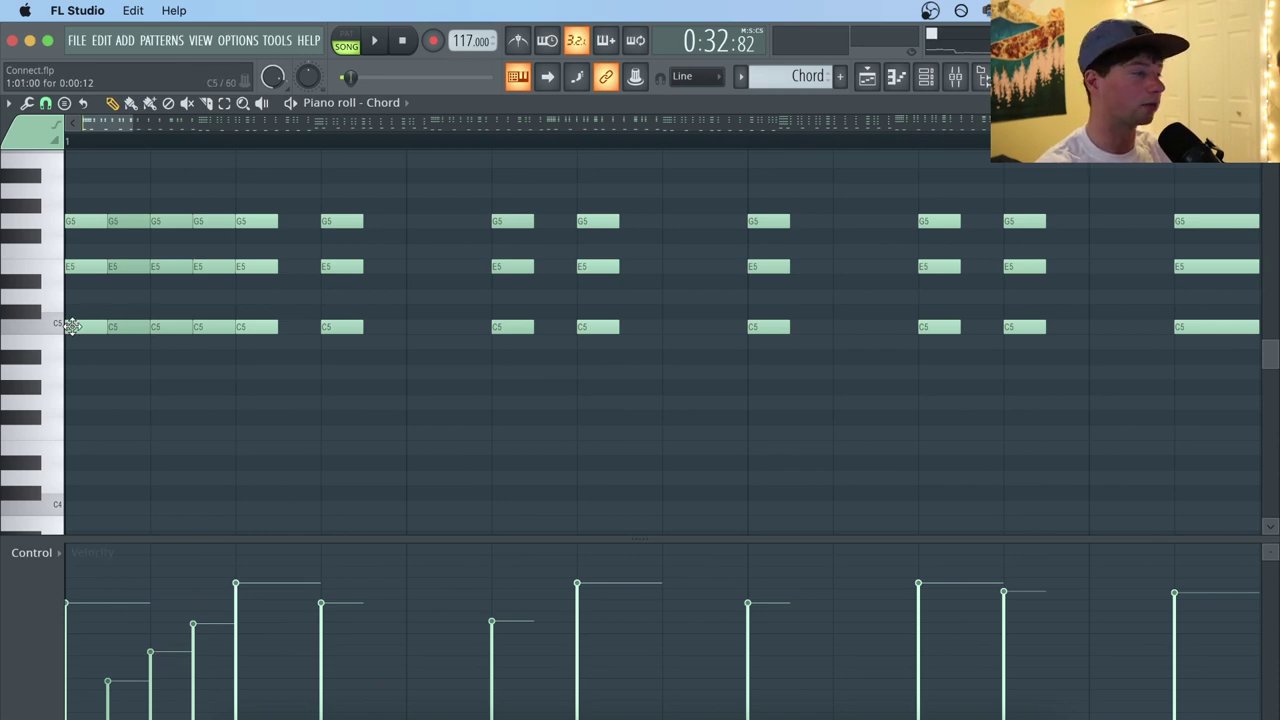
click(30, 333)
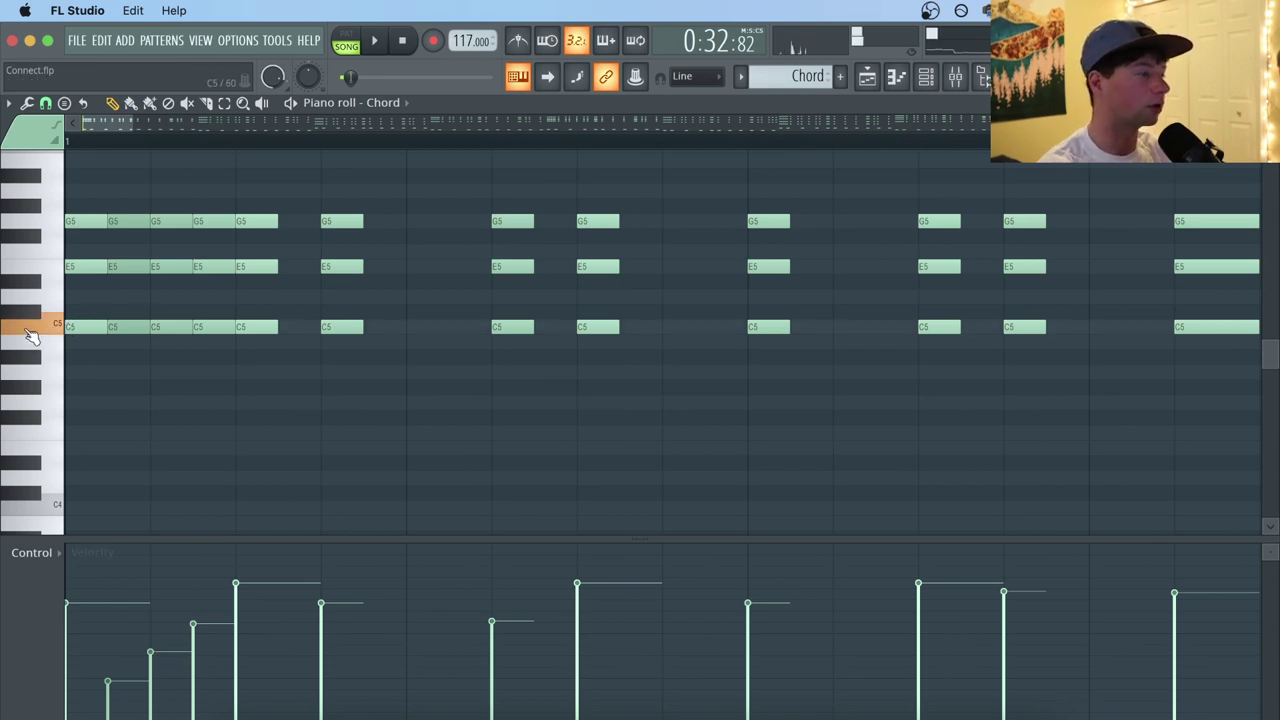
click(40, 336)
click(60, 334)
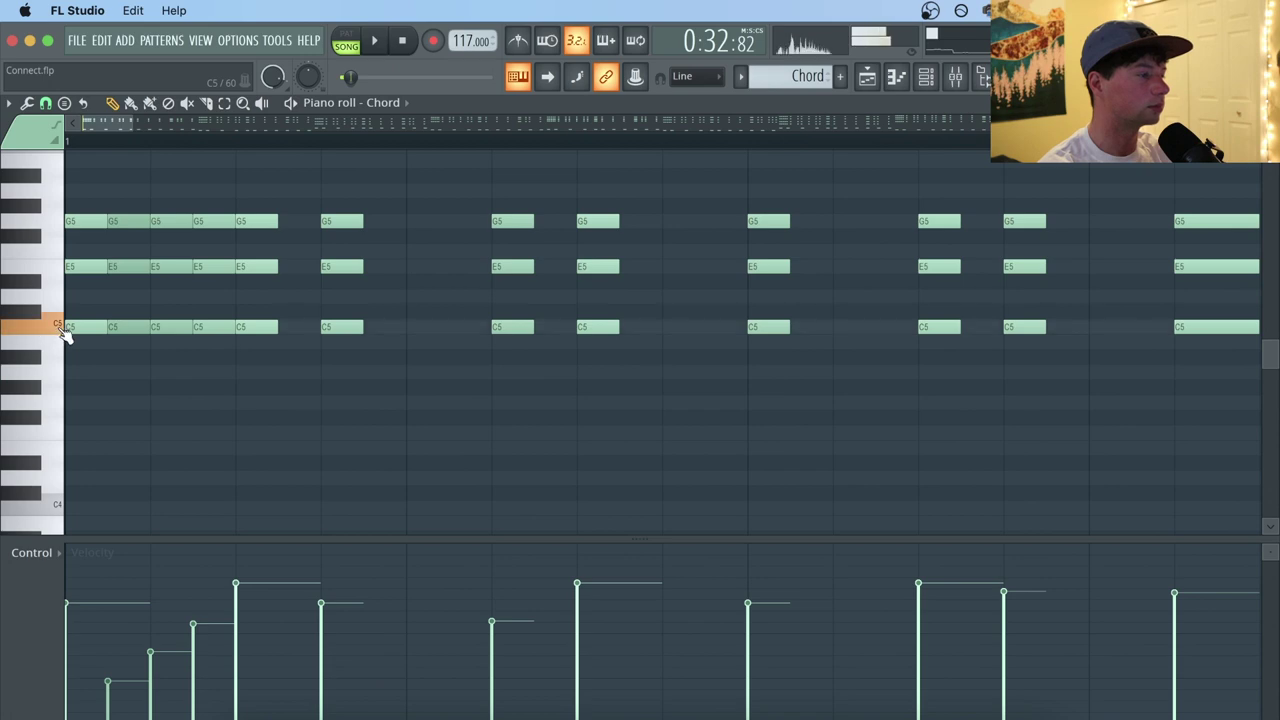
Switch to pattern mode, play the Chord pattern from its start and stop playback.
click(346, 40)
click(374, 40)
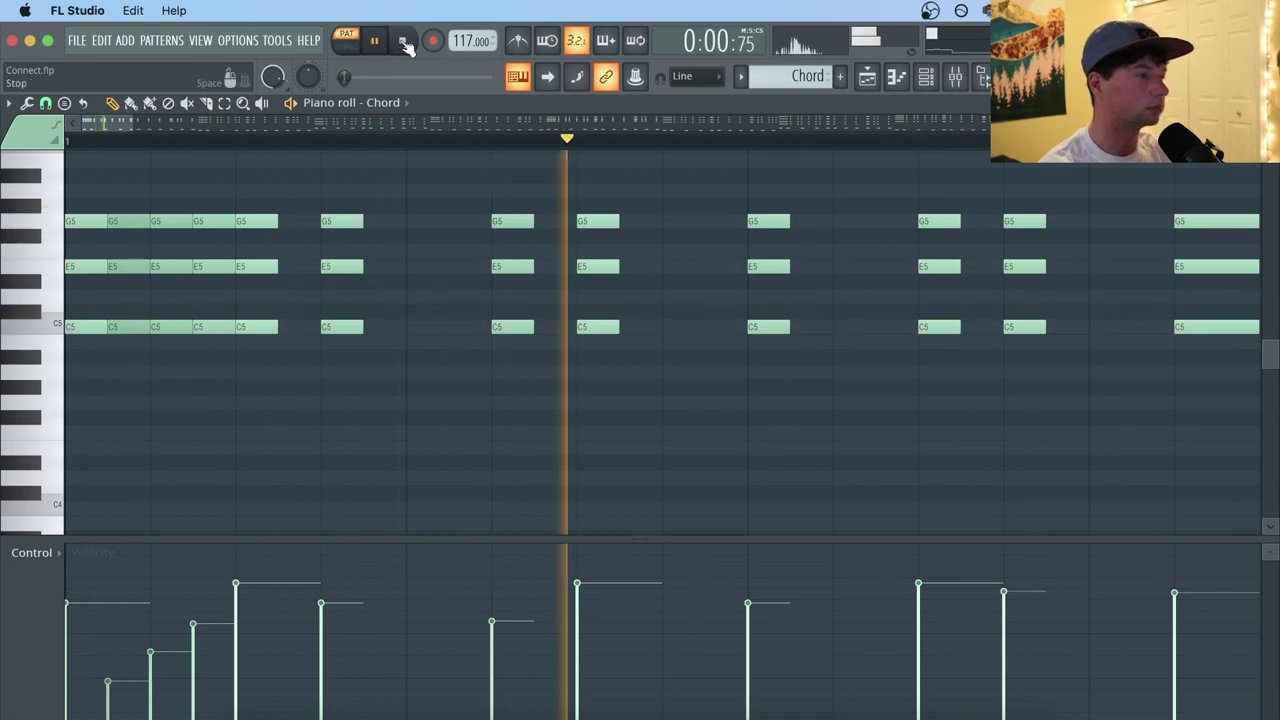
scroll(430, 135, down, 2)
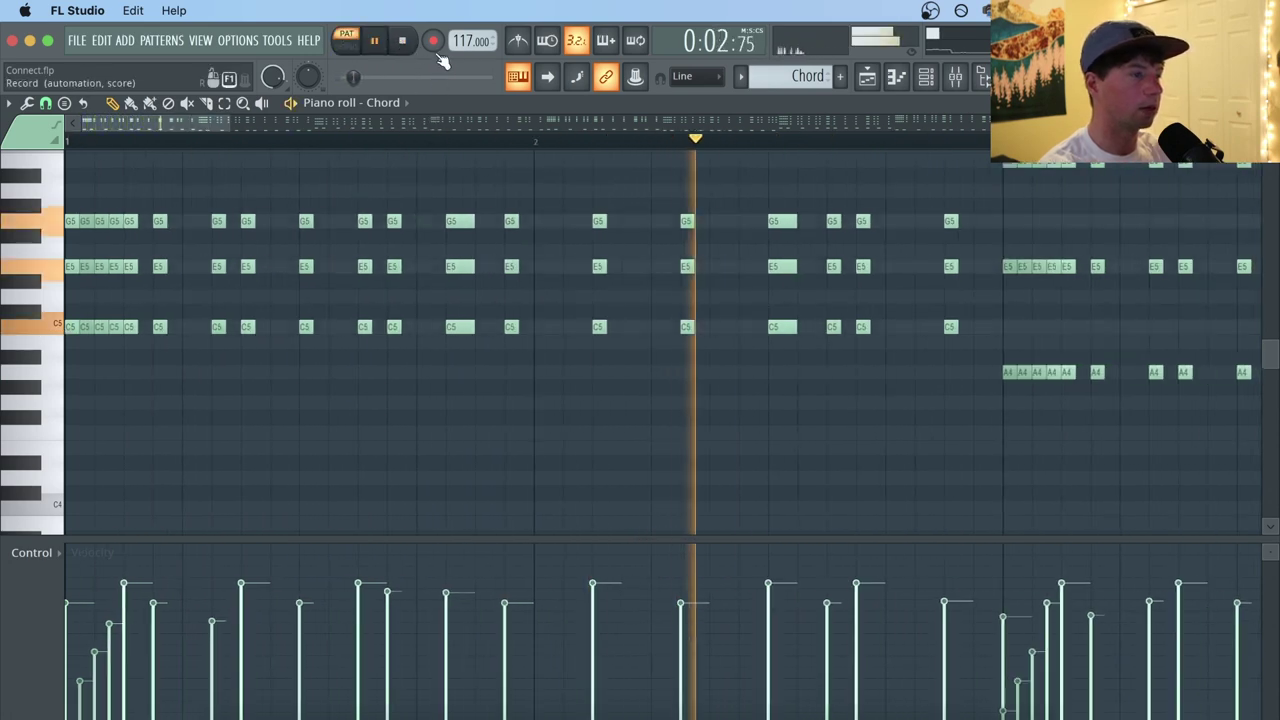
click(404, 41)
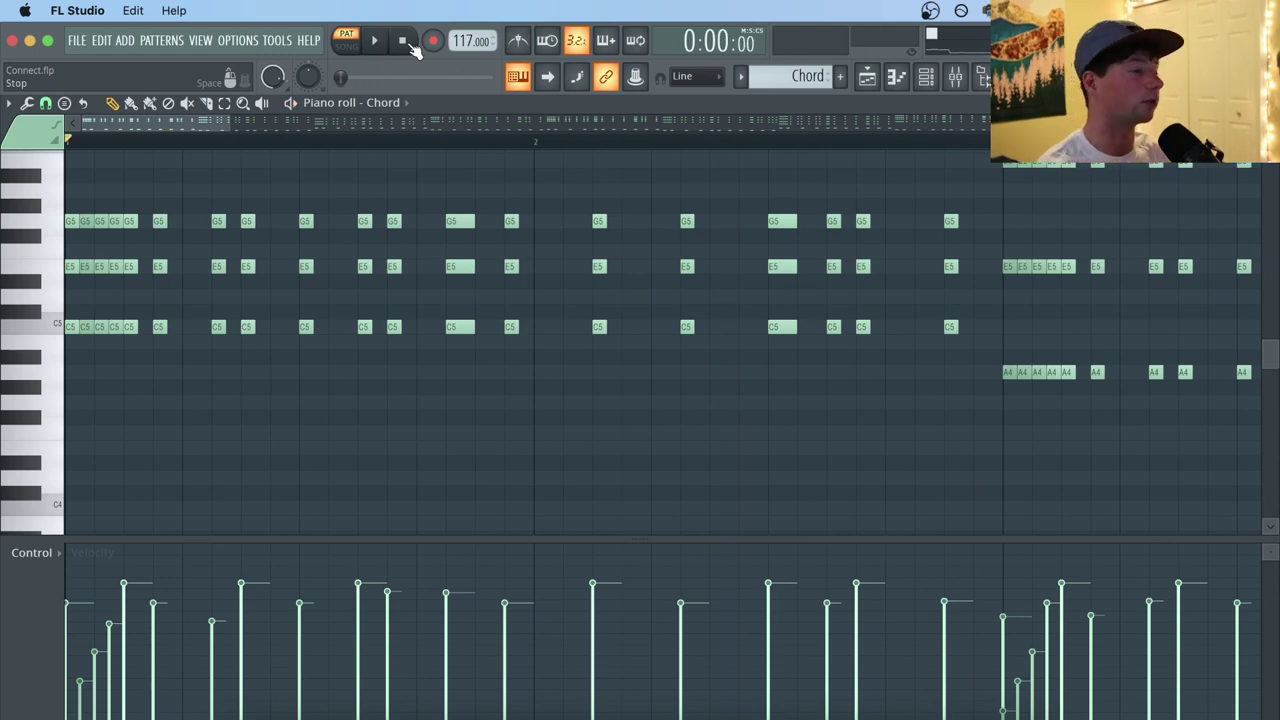
Examine the chord and bass notes across the opening bars of the Chord pattern in the piano roll.
scroll(686, 150, down, 2)
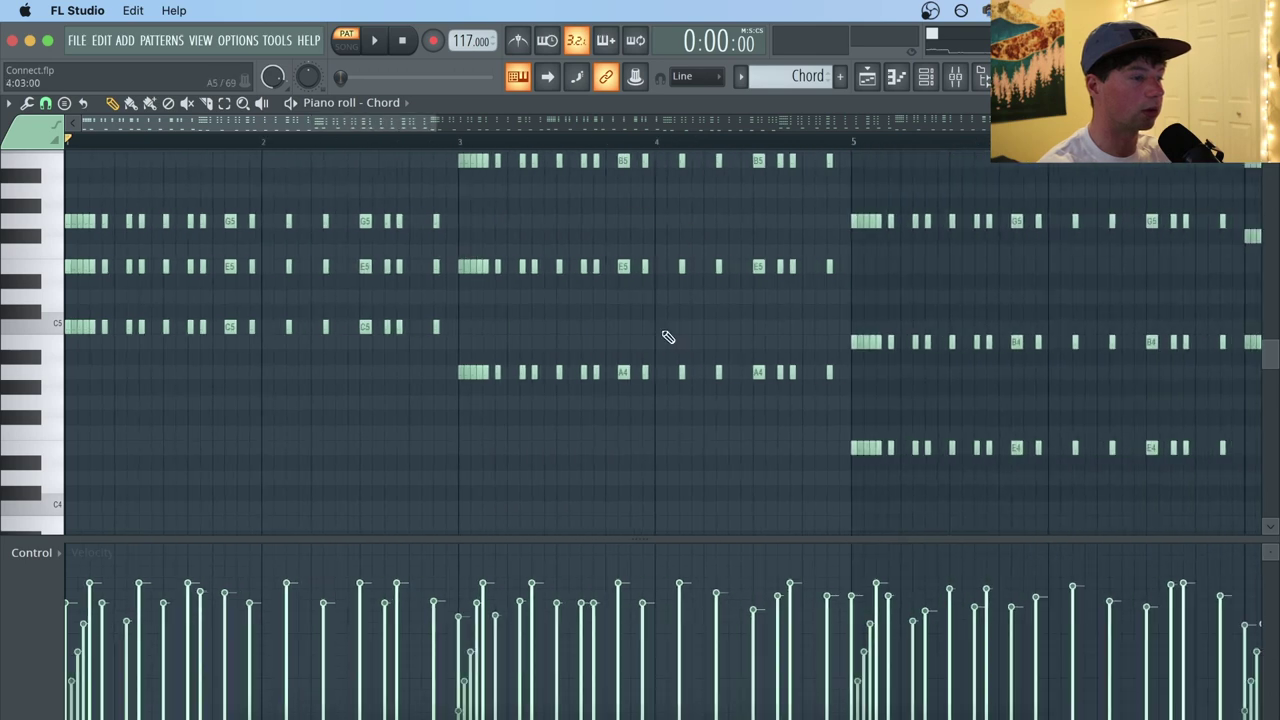
scroll(714, 146, down, 1)
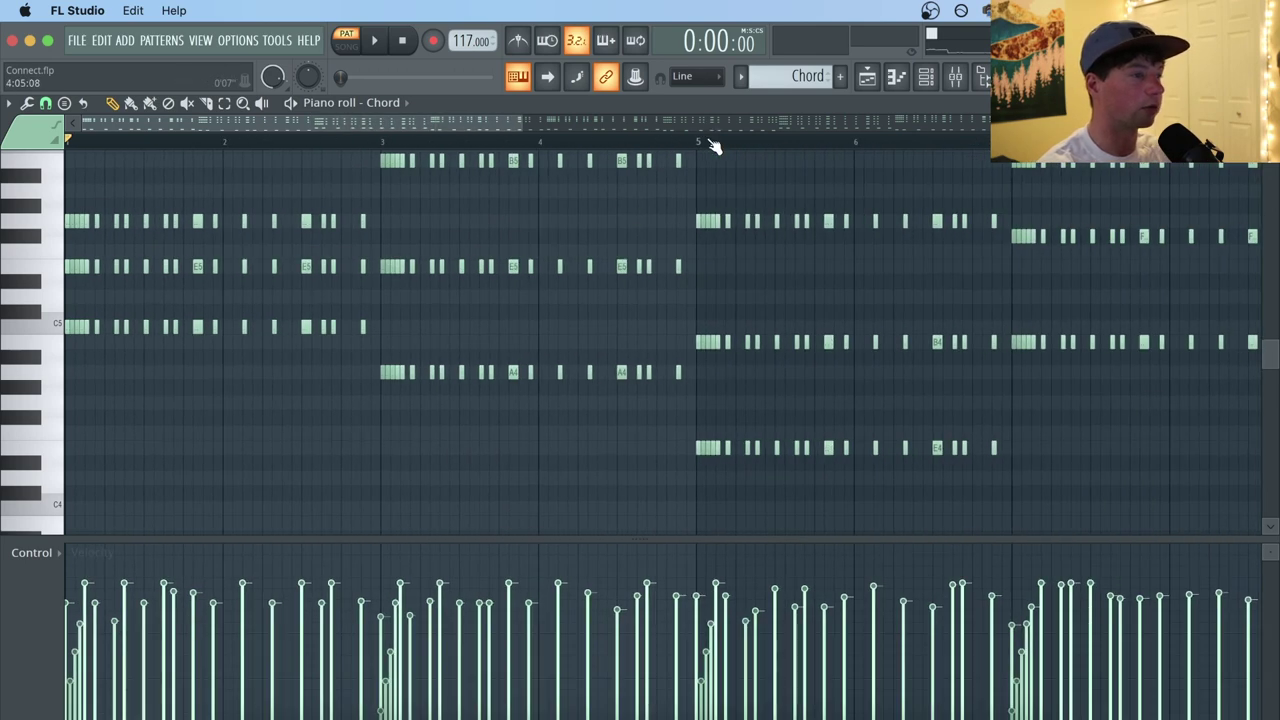
scroll(846, 283, down, 5)
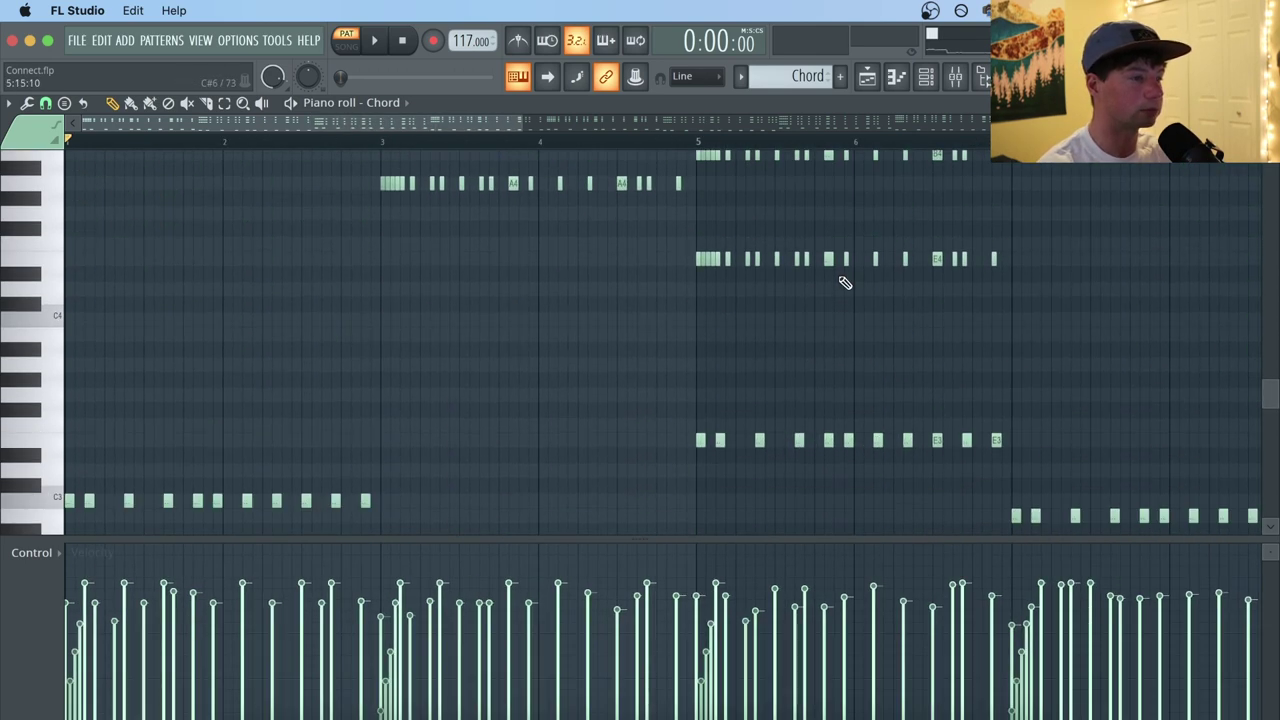
scroll(845, 283, up, 5)
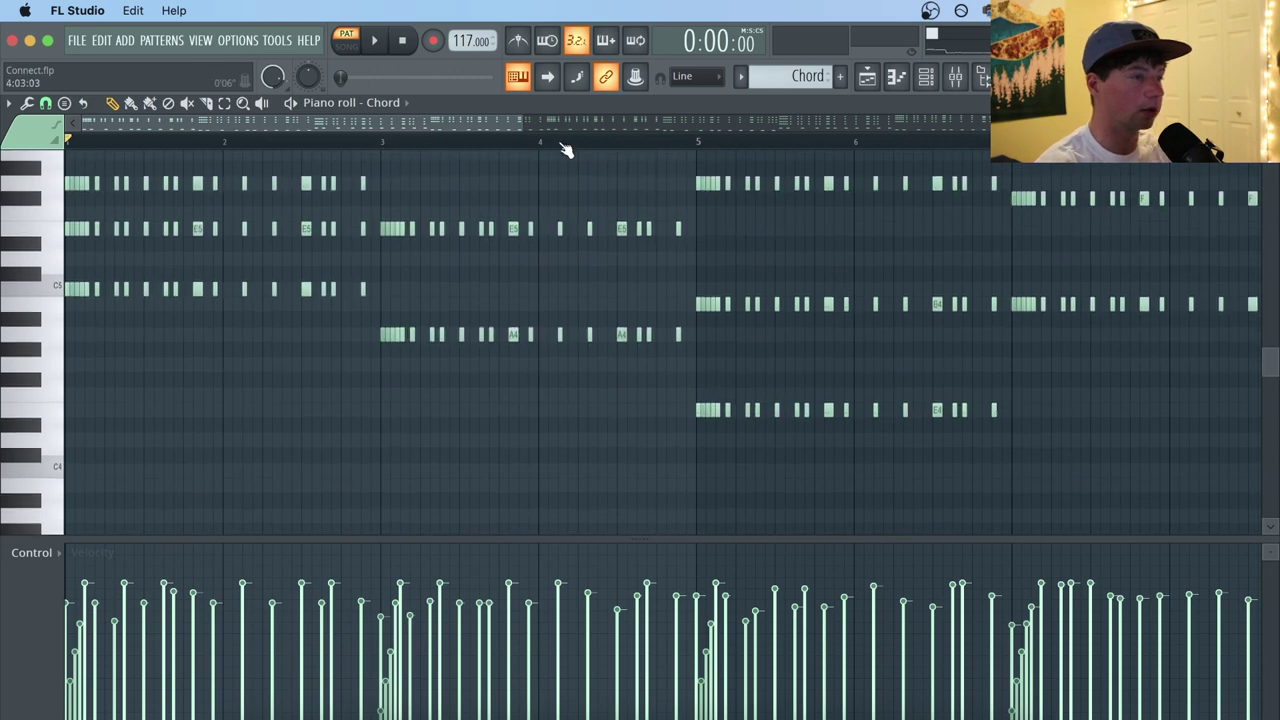
scroll(565, 150, down, 1)
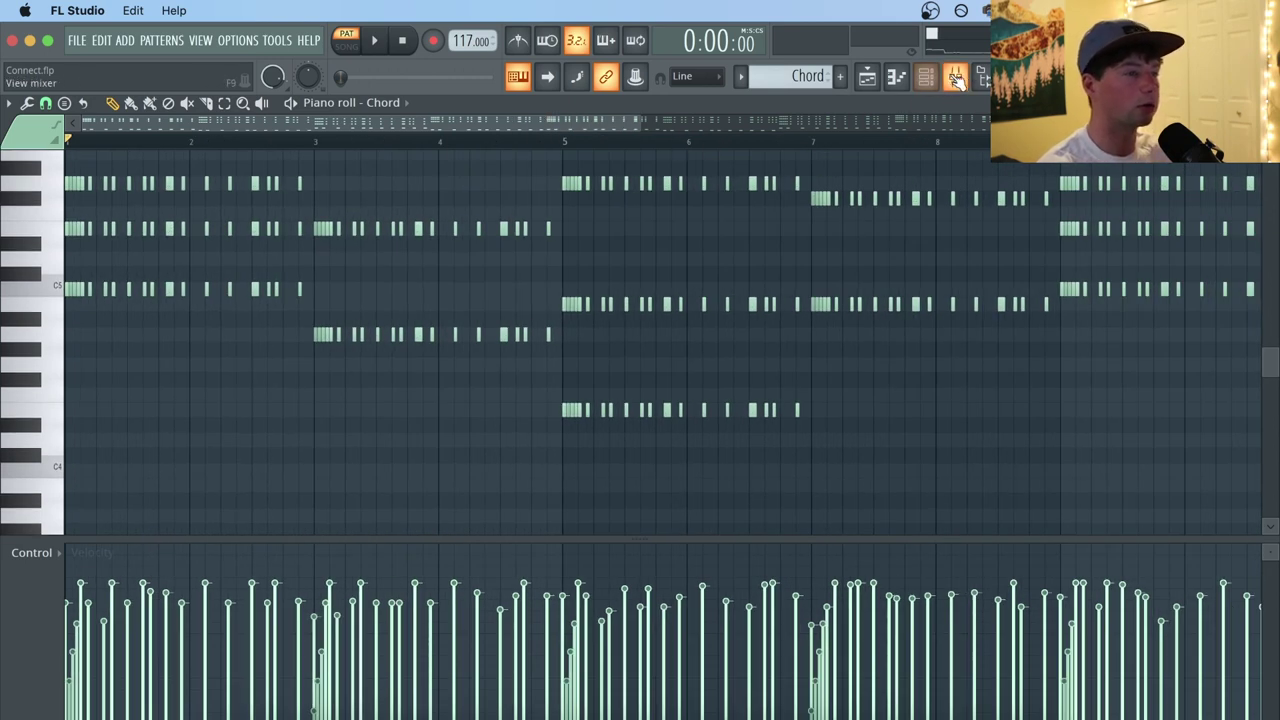
Show the mixer and bypass every effect on the Chord track except Tape MELLO-FI.
click(955, 78)
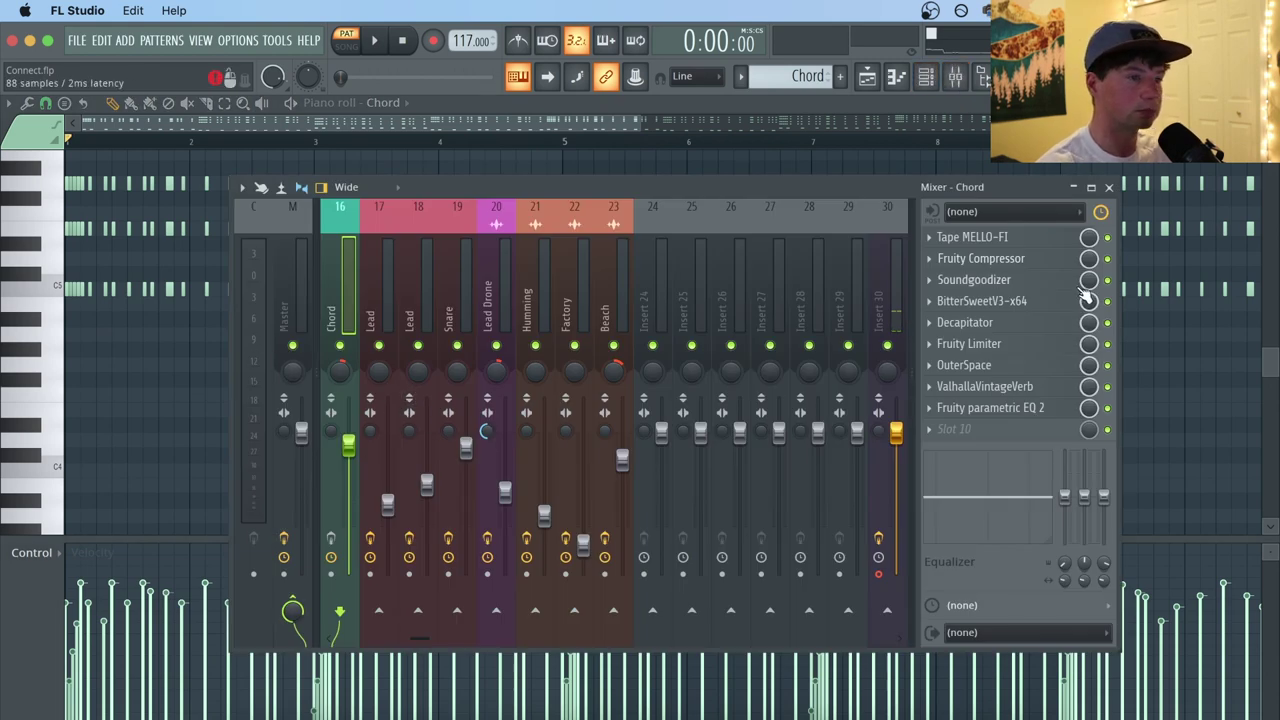
click(1107, 279)
click(1108, 301)
click(1108, 323)
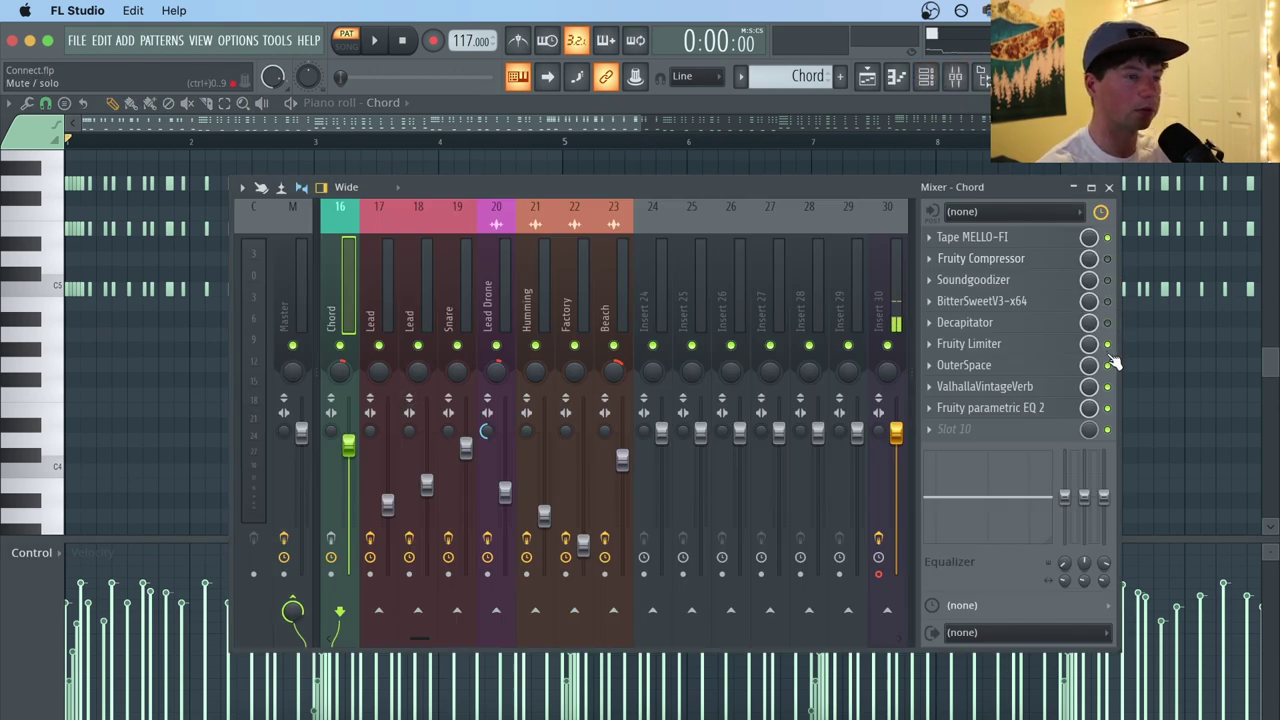
click(1108, 344)
click(1108, 366)
click(1108, 387)
click(1108, 408)
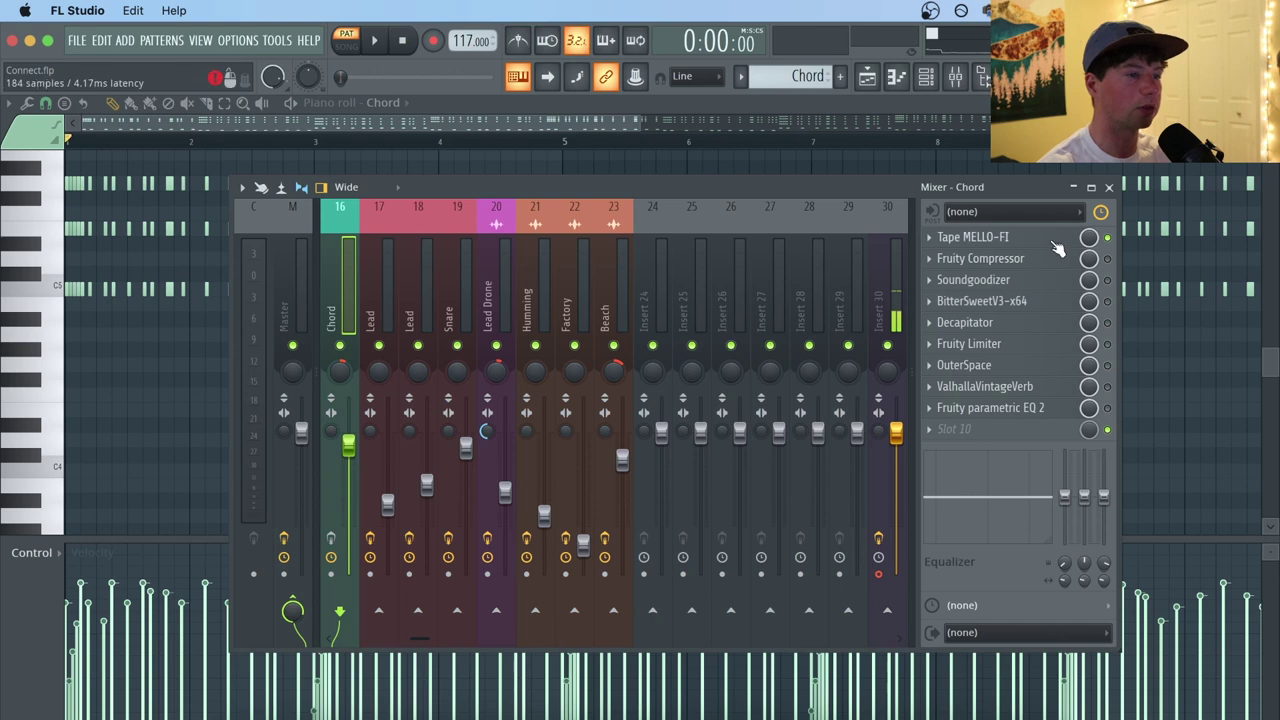
Inspect the Tape MELLO-FI settings on the Chord track, then close the plugin window.
click(1050, 240)
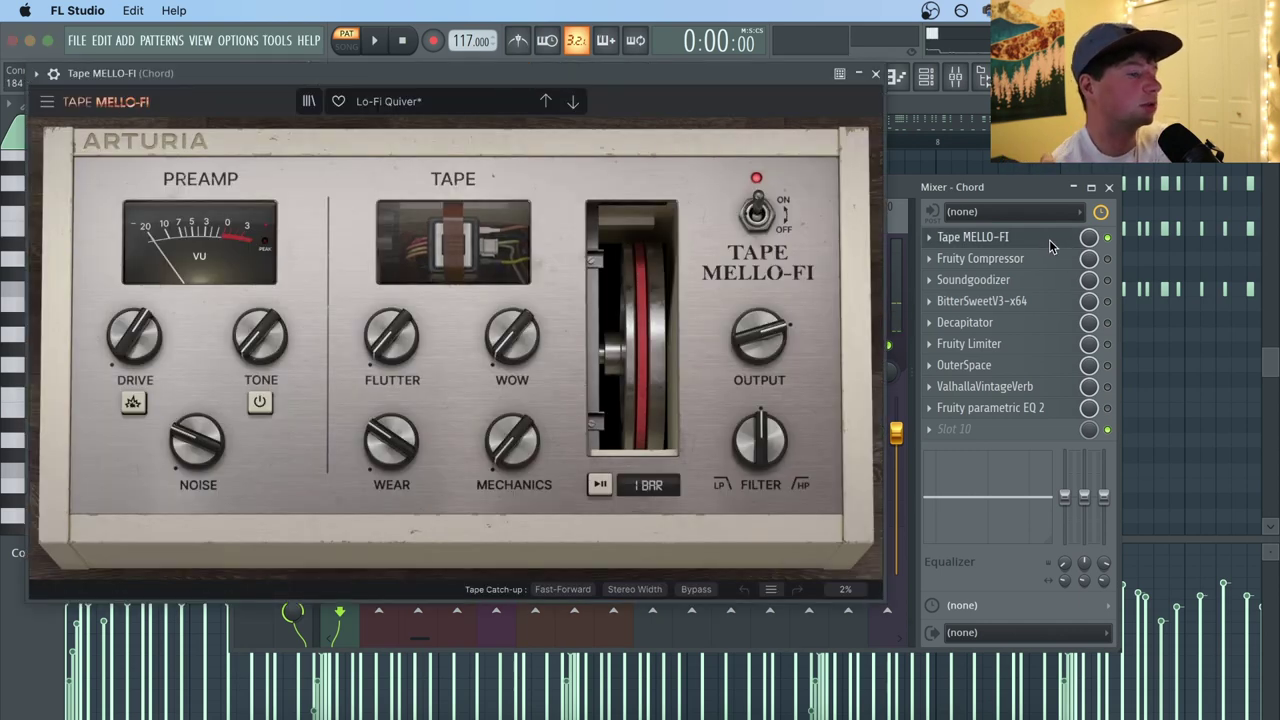
drag(563, 76, 661, 132)
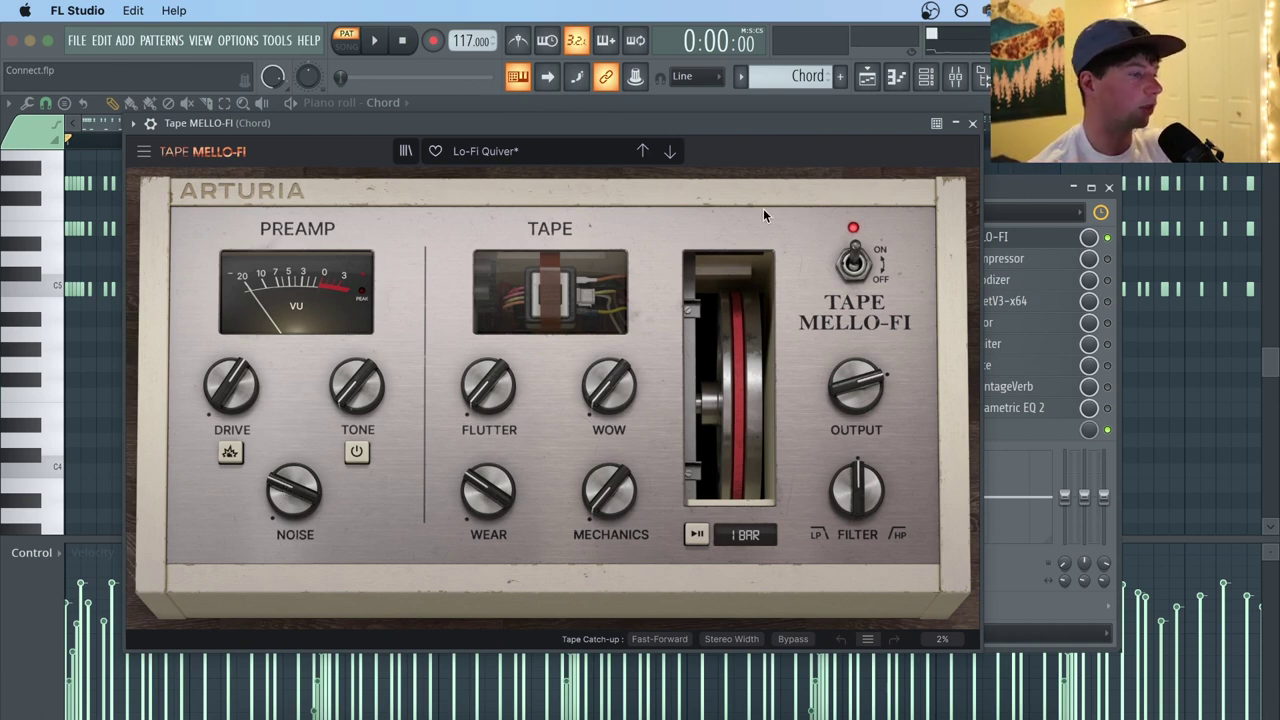
click(972, 123)
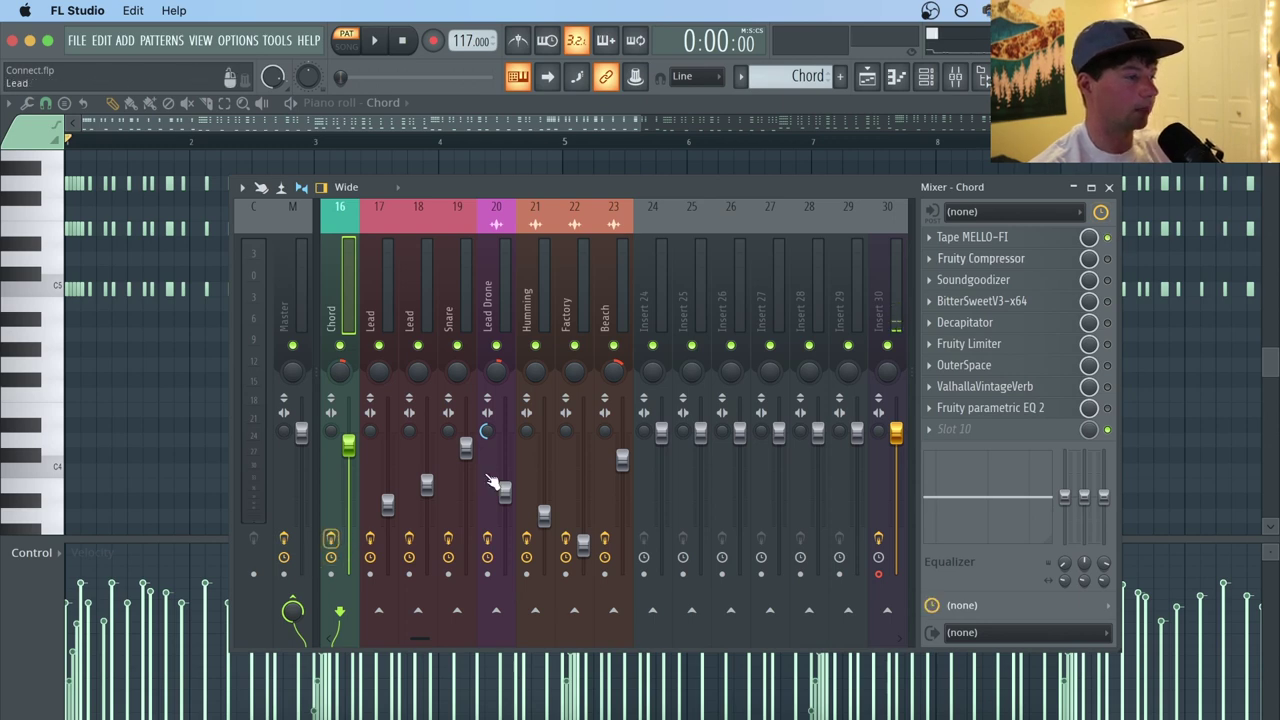
Compare the Chord pattern's opening with Tape MELLO-FI bypassed and with it enabled.
click(1107, 237)
key(space)
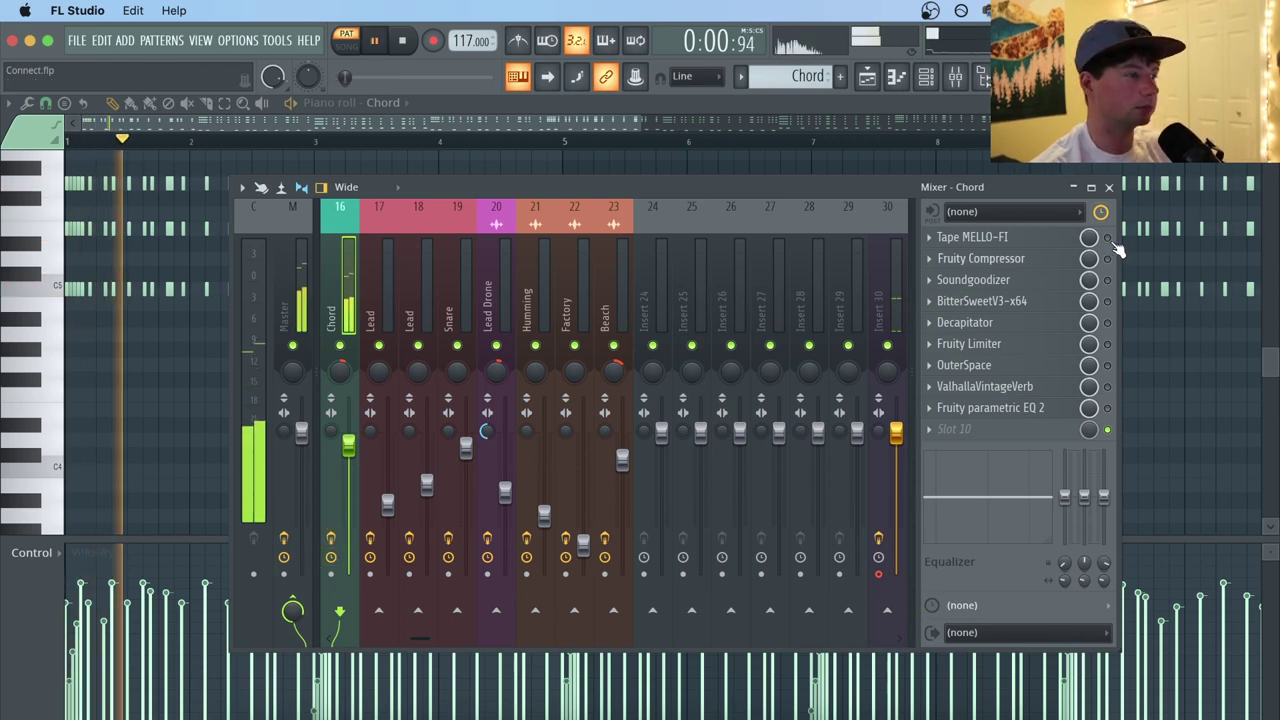
key(space)
click(1107, 237)
key(space)
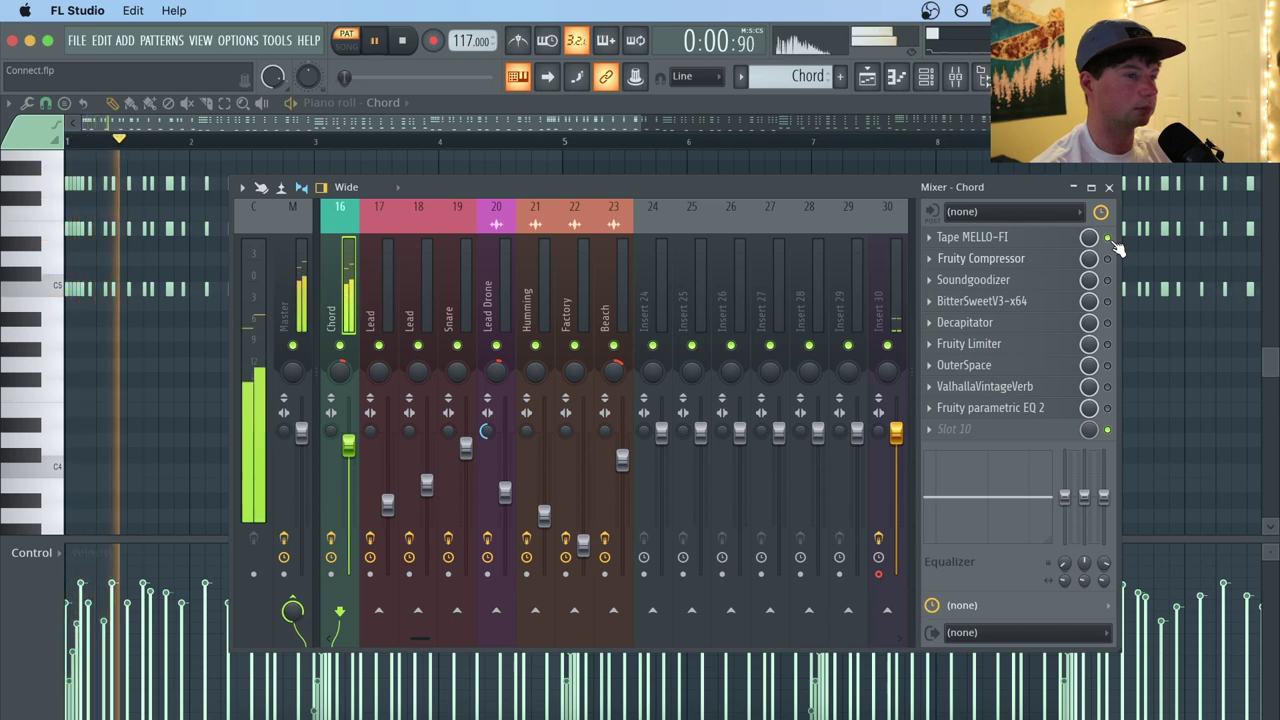
key(space)
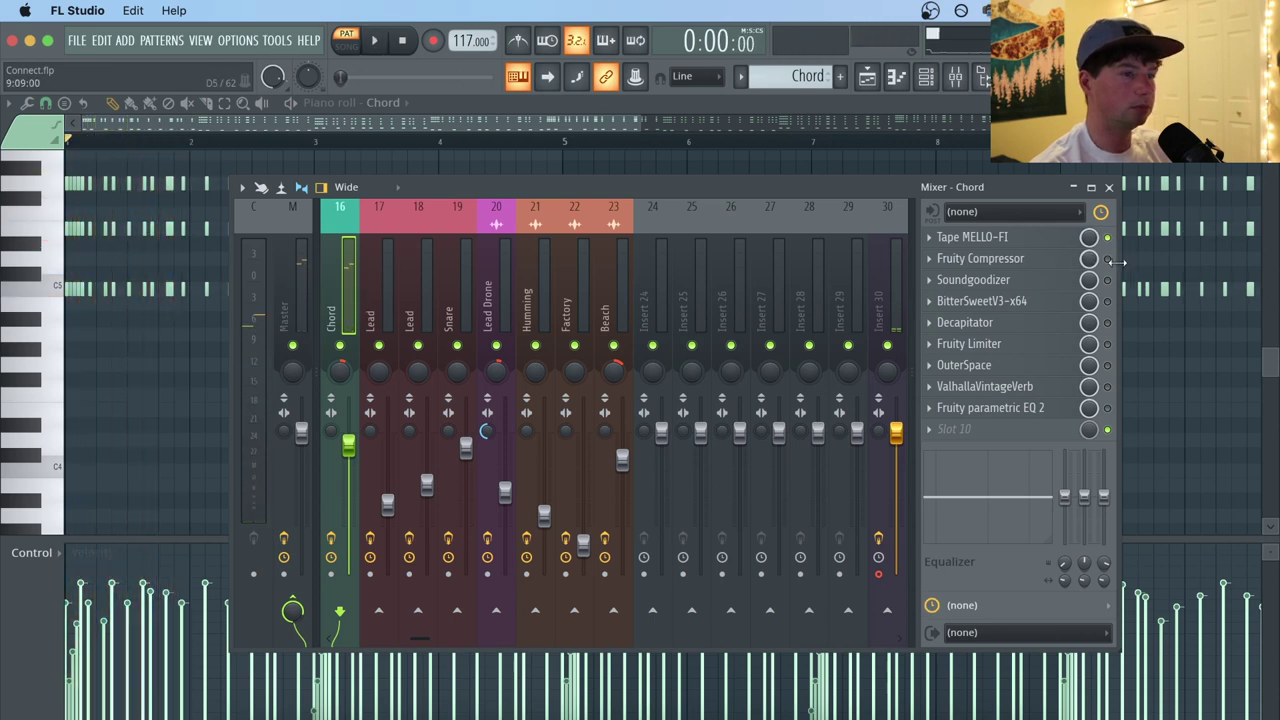
Enable Fruity Compressor and Soundgoodizer in turn on the Chord track, playing the pattern with each.
key(space)
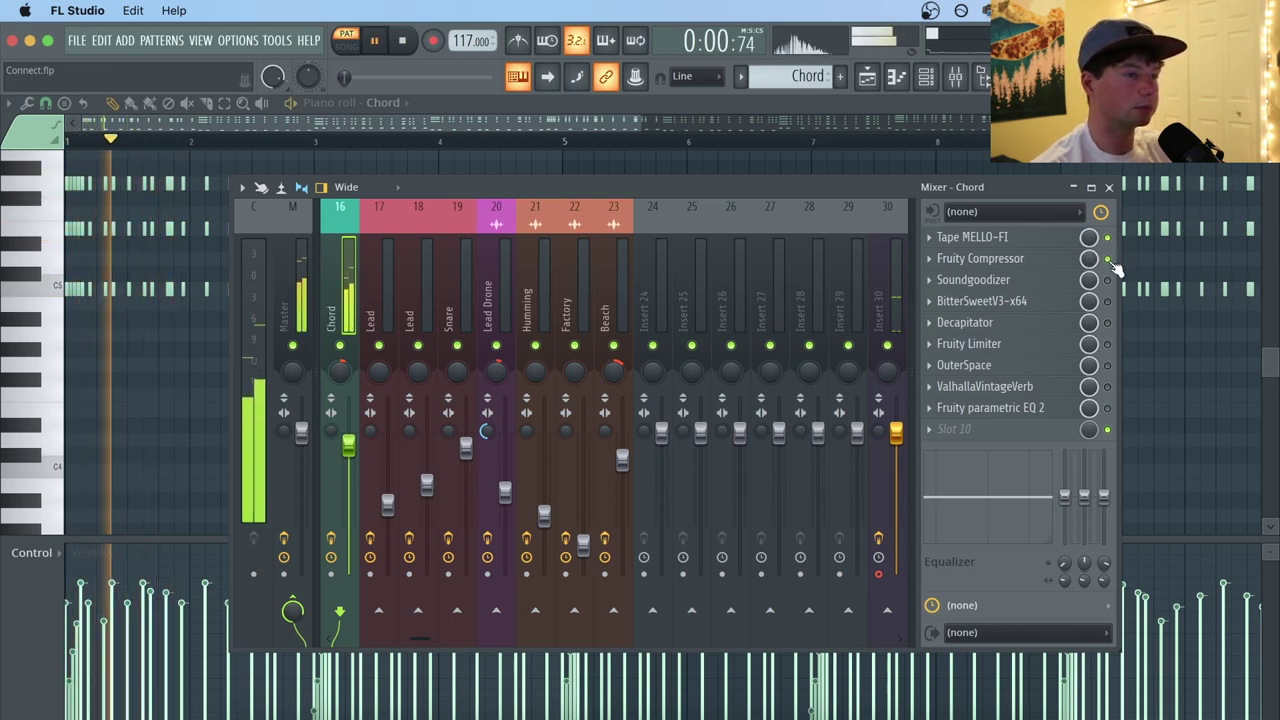
key(space)
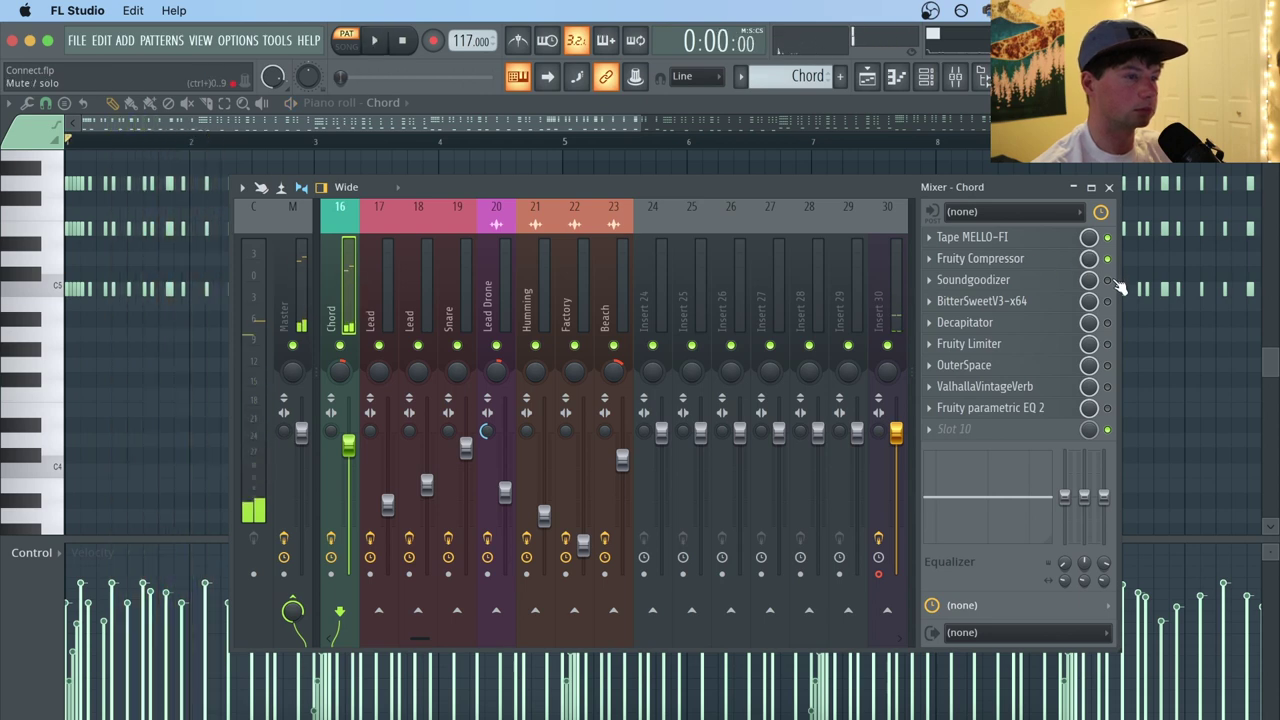
click(1063, 282)
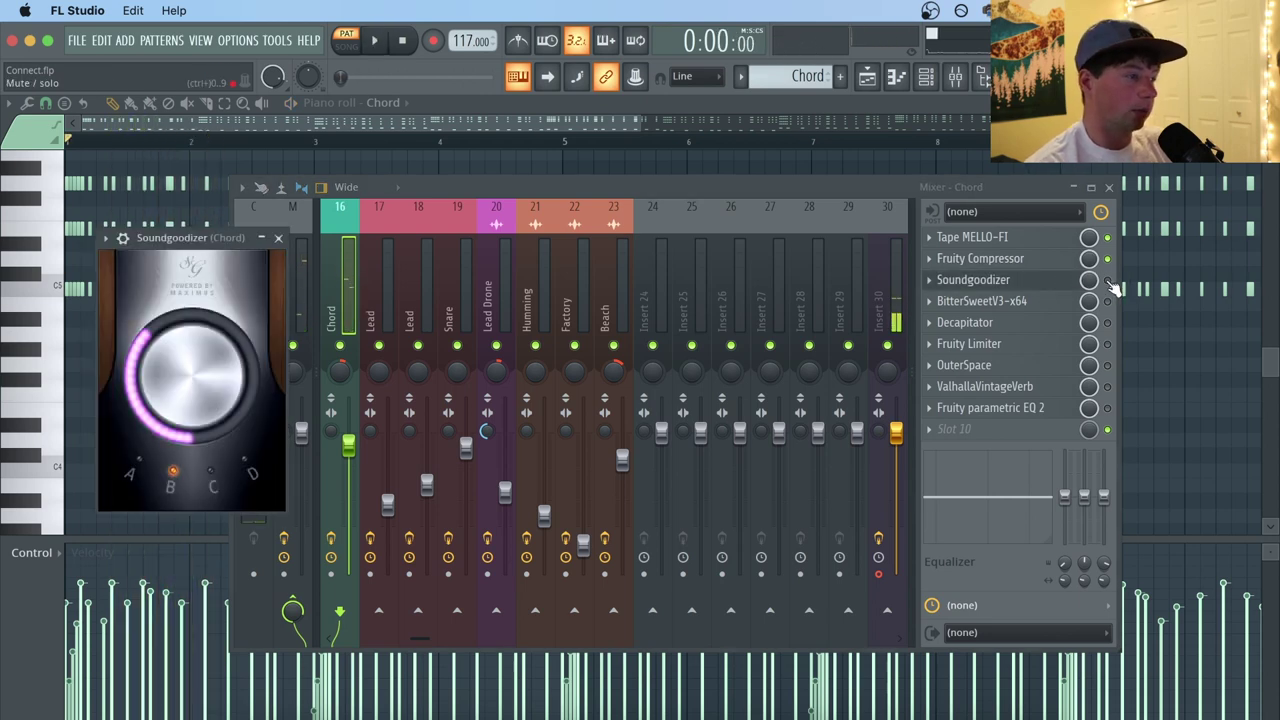
click(1108, 281)
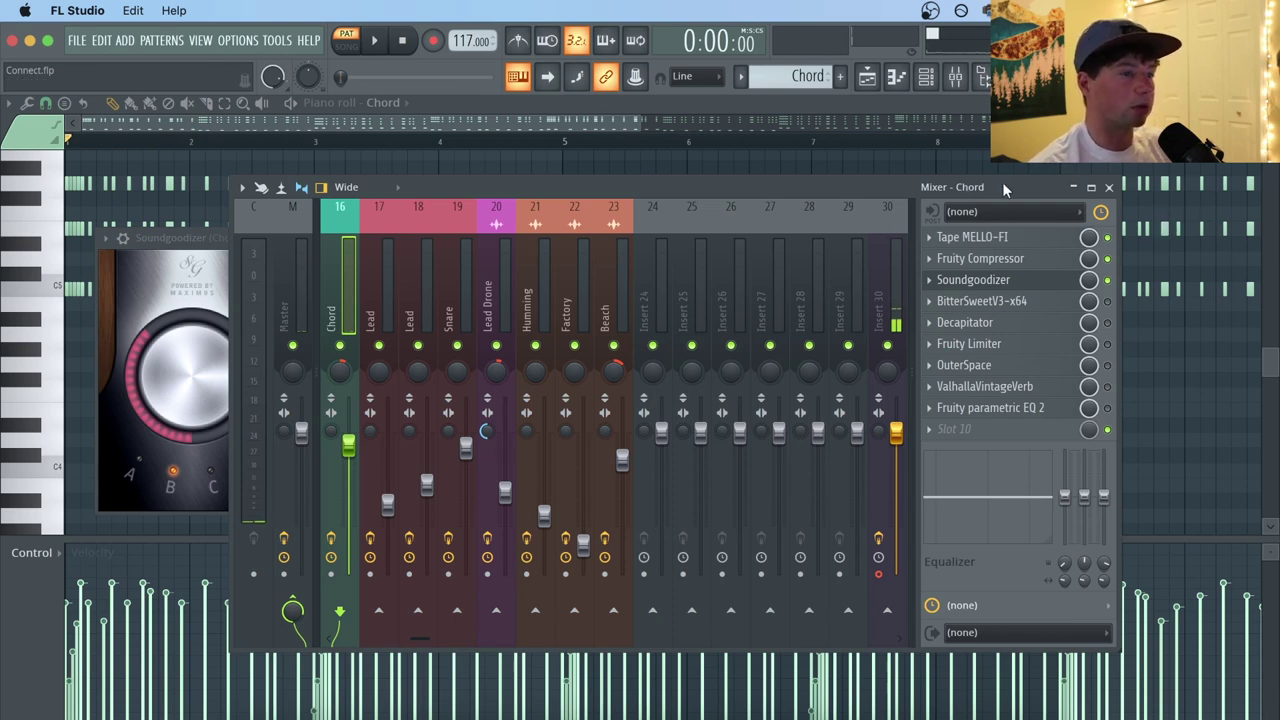
key(space)
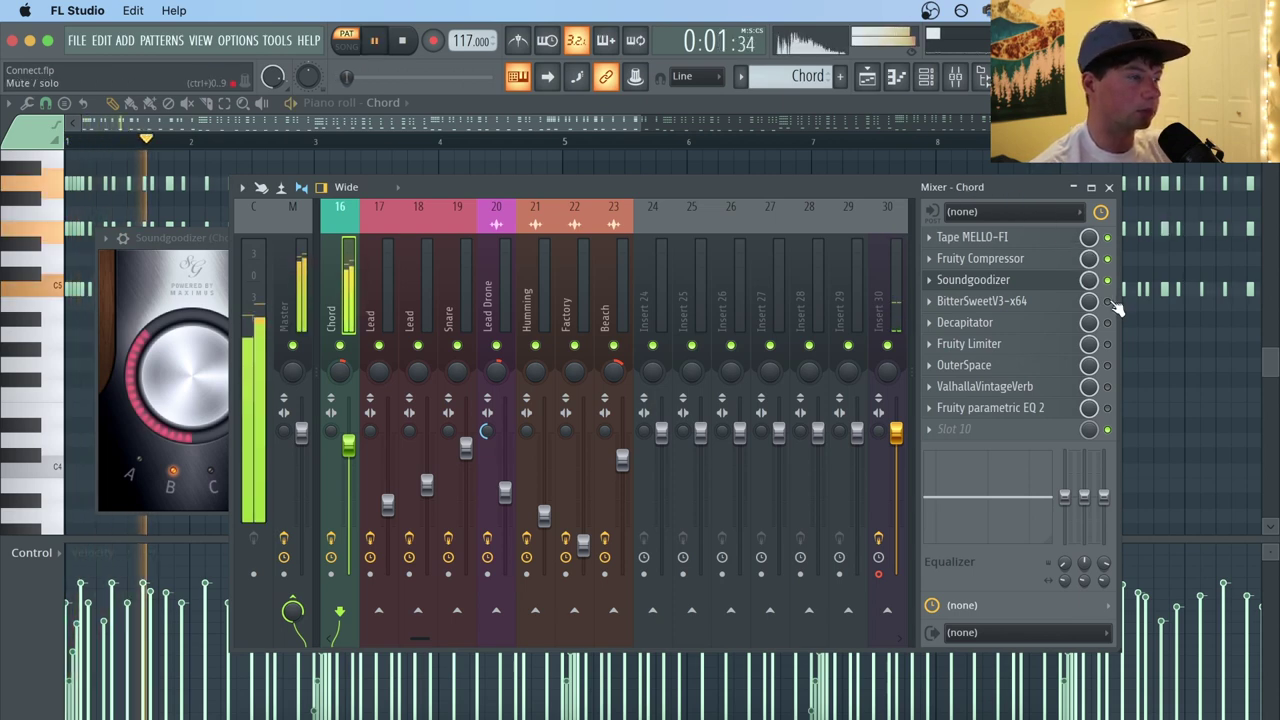
key(space)
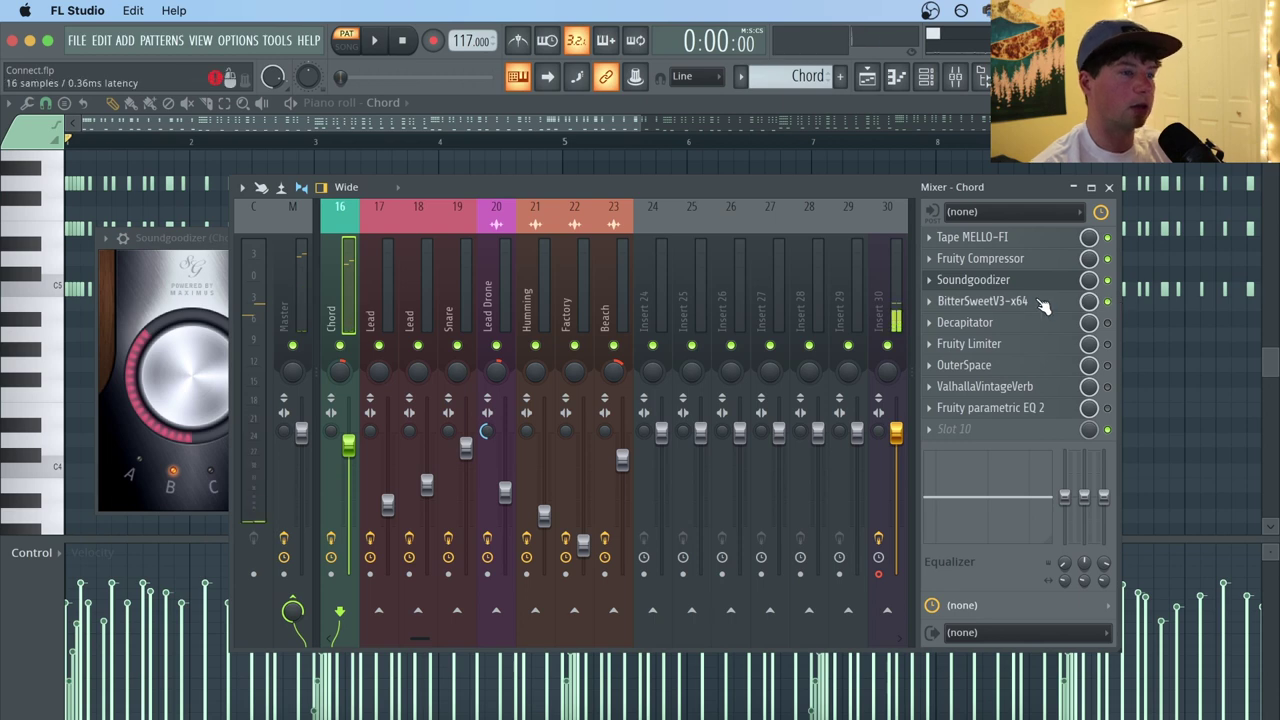
Enable BitterSweetV3-x64, sweep its amount from -100% to 100% while the chords play, and close it at 100% Bitter.
click(1036, 301)
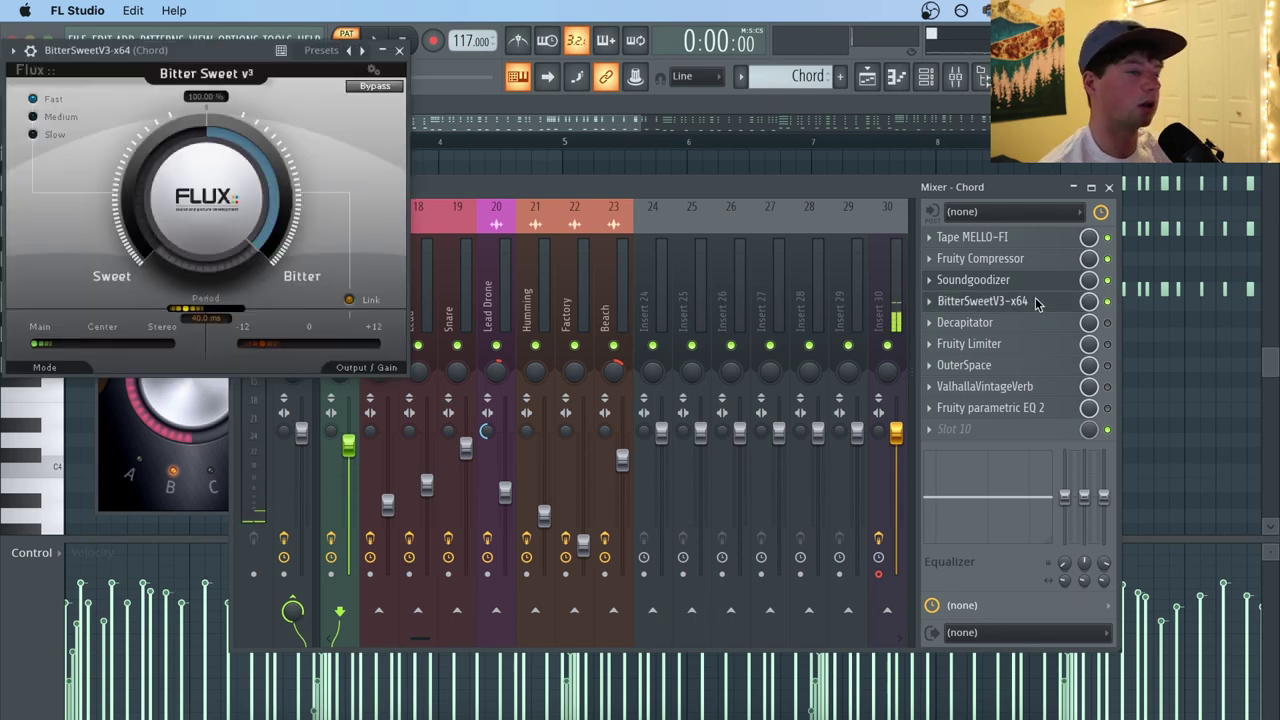
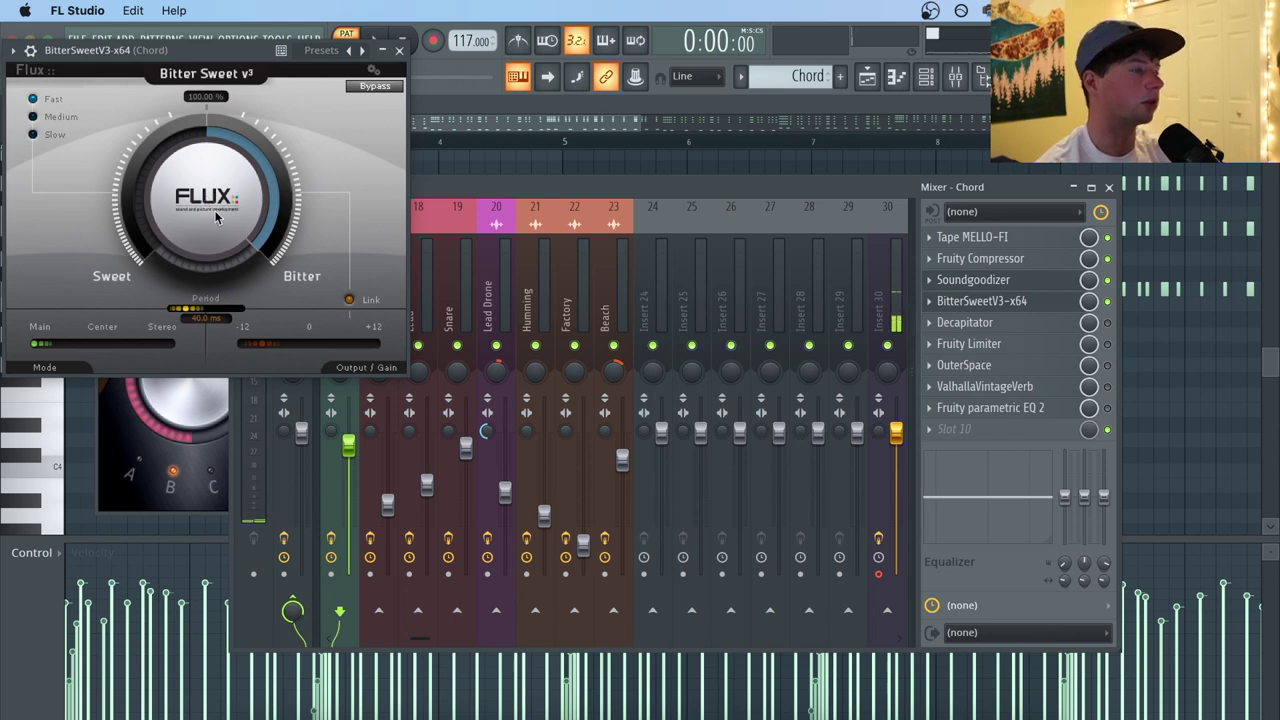
drag(215, 218, 252, 408)
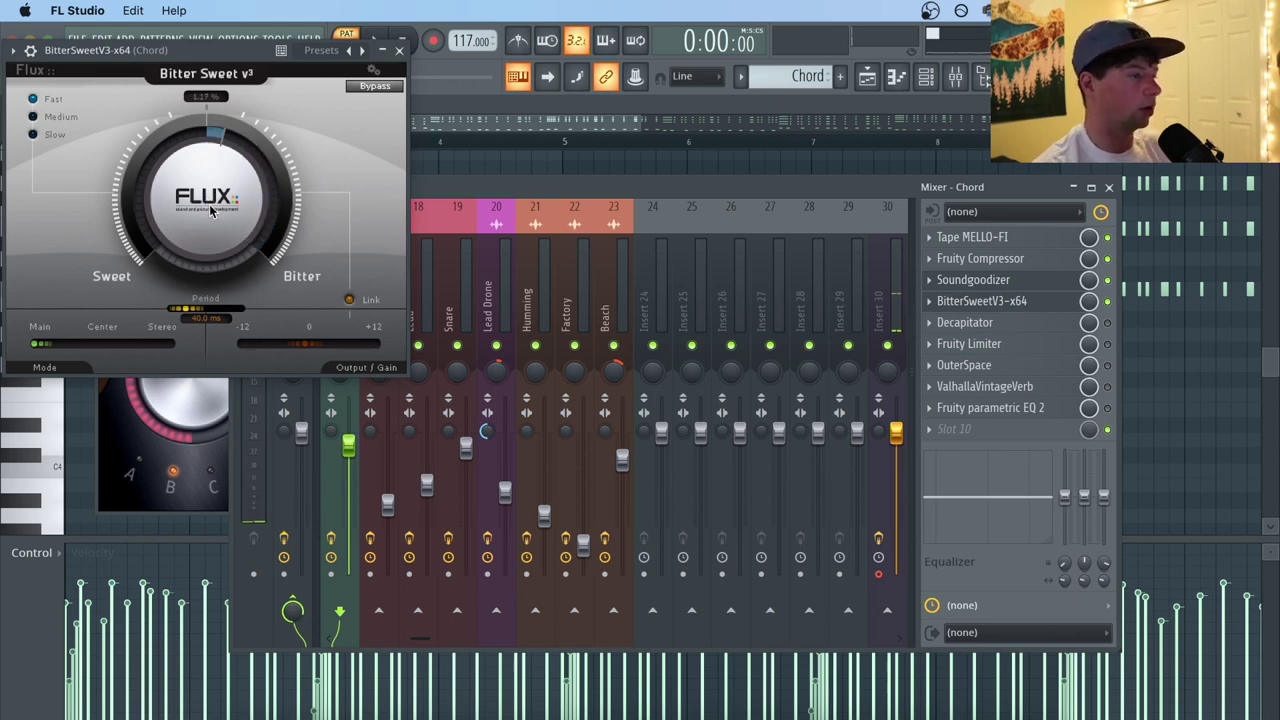
drag(210, 210, 258, 474)
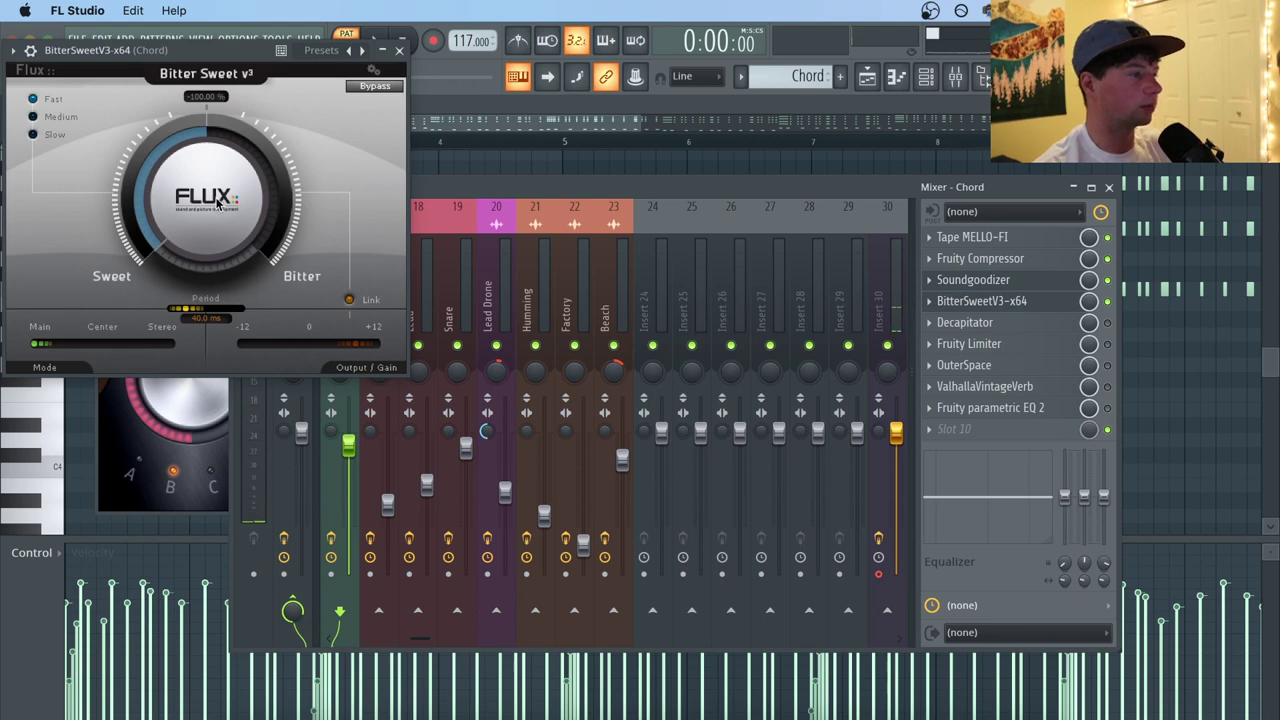
key(space)
drag(218, 203, 381, 126)
drag(374, 337, 480, 100)
key(space)
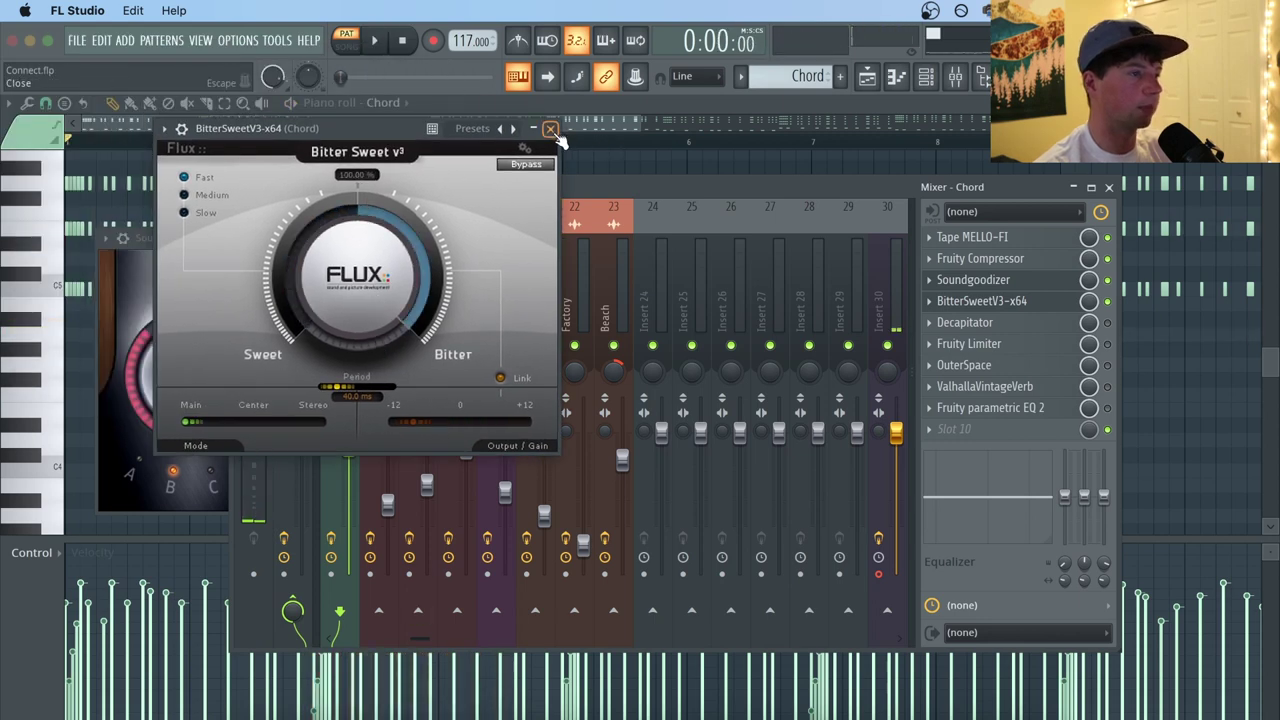
click(550, 129)
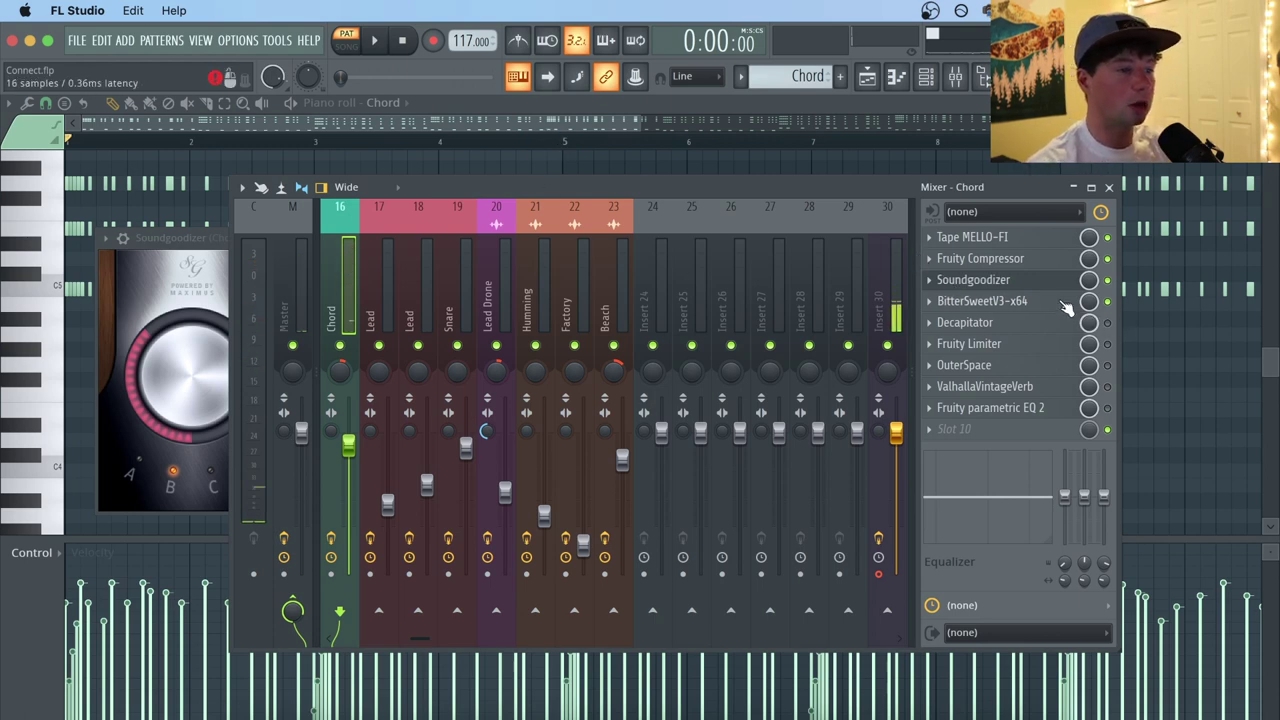
click(933, 301)
mouse_move(943, 322)
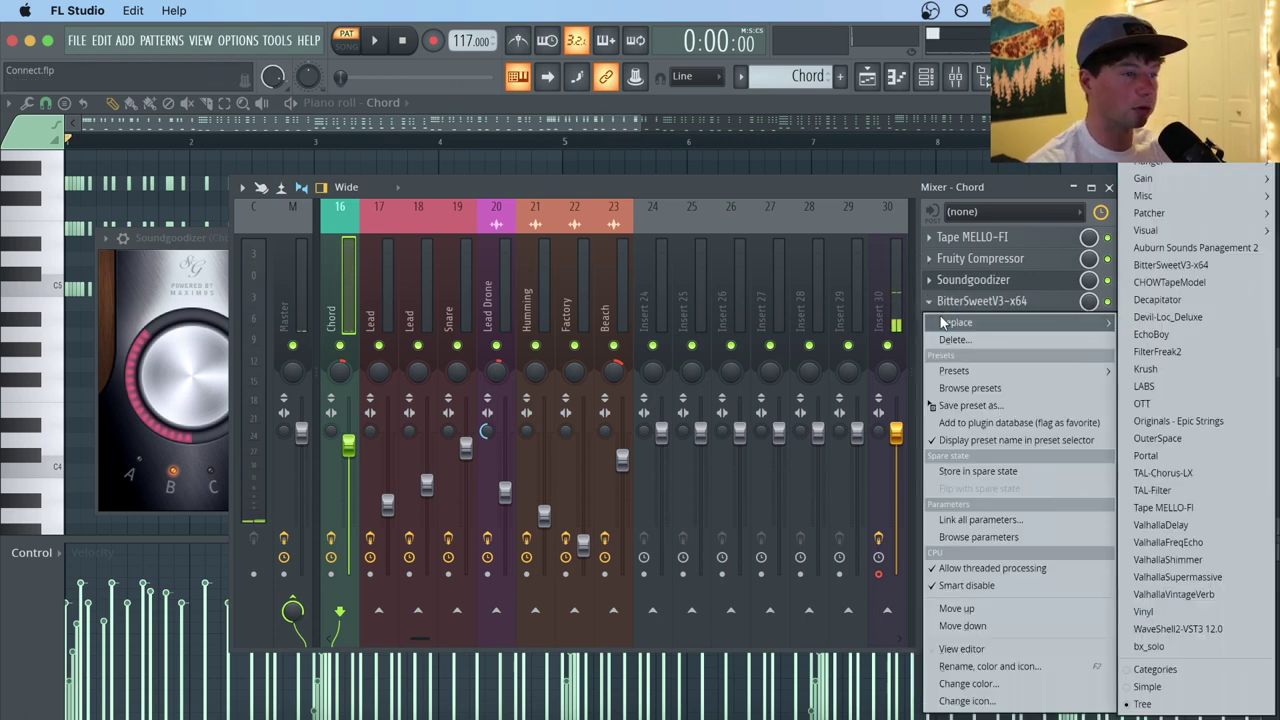
click(1057, 230)
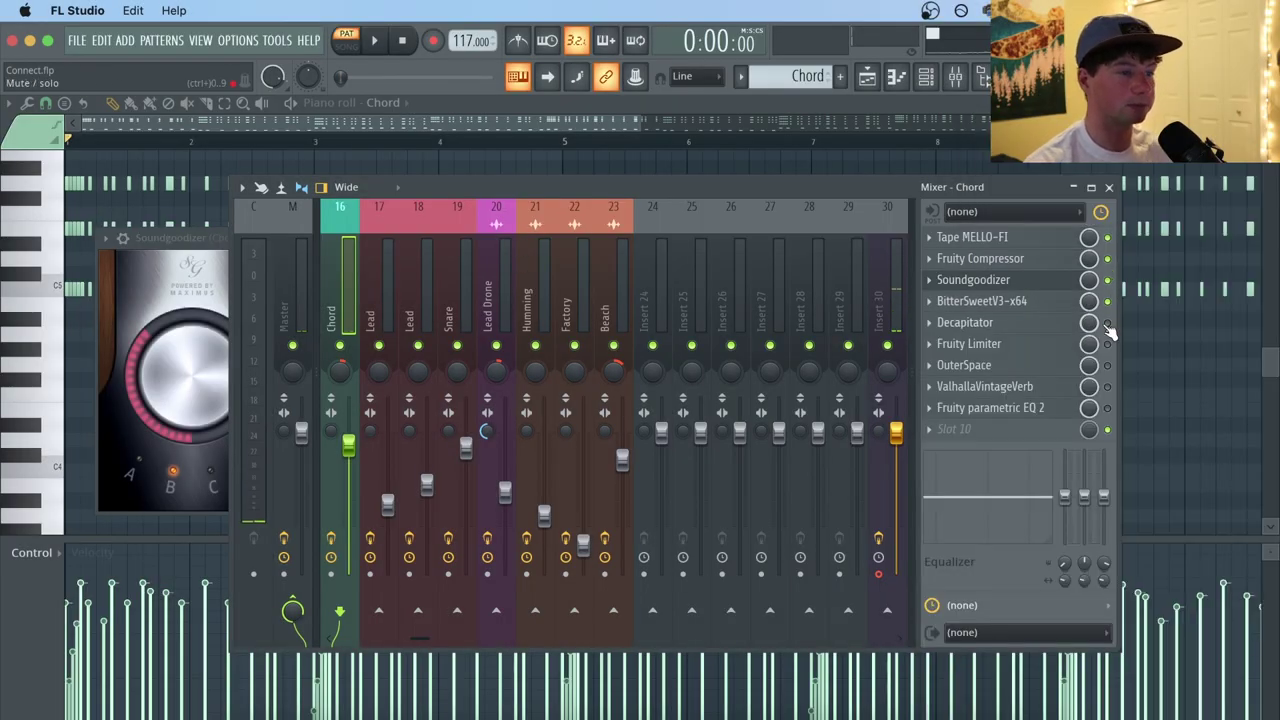
Enable Decapitator and Fruity Limiter in turn on the Chord track, playing the pattern with each and viewing the limiter's settings.
click(1107, 322)
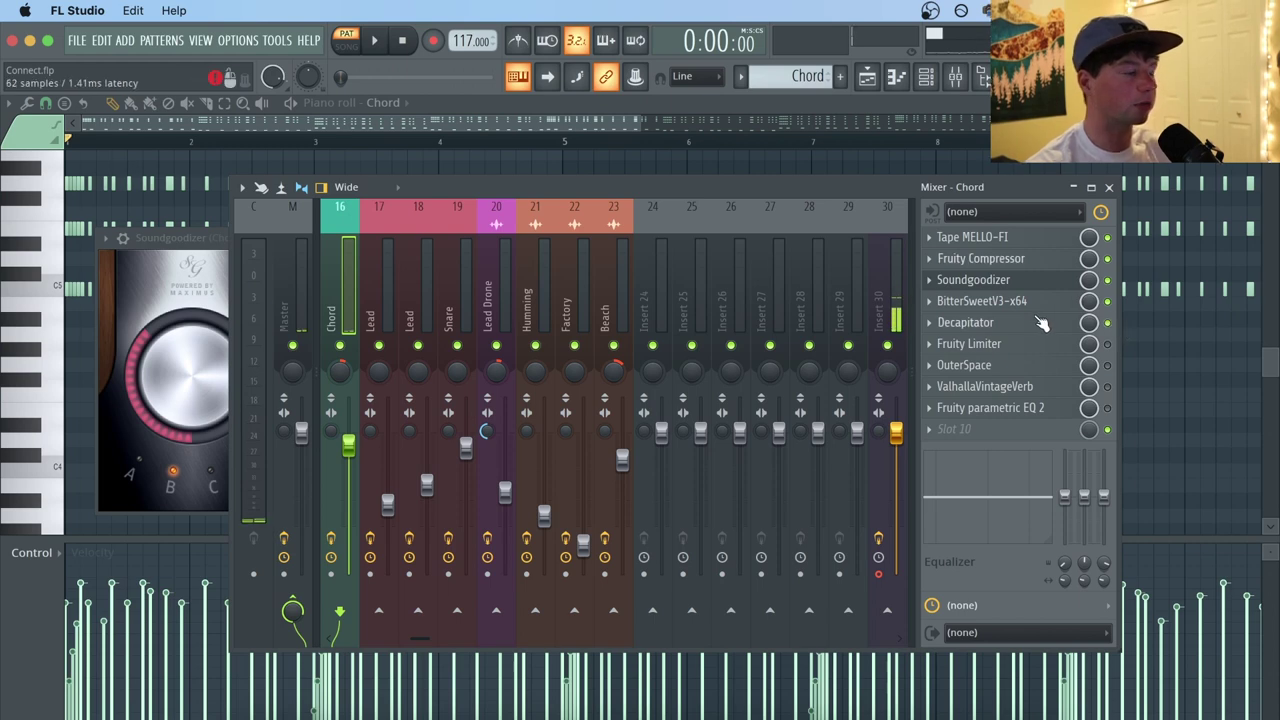
key(space)
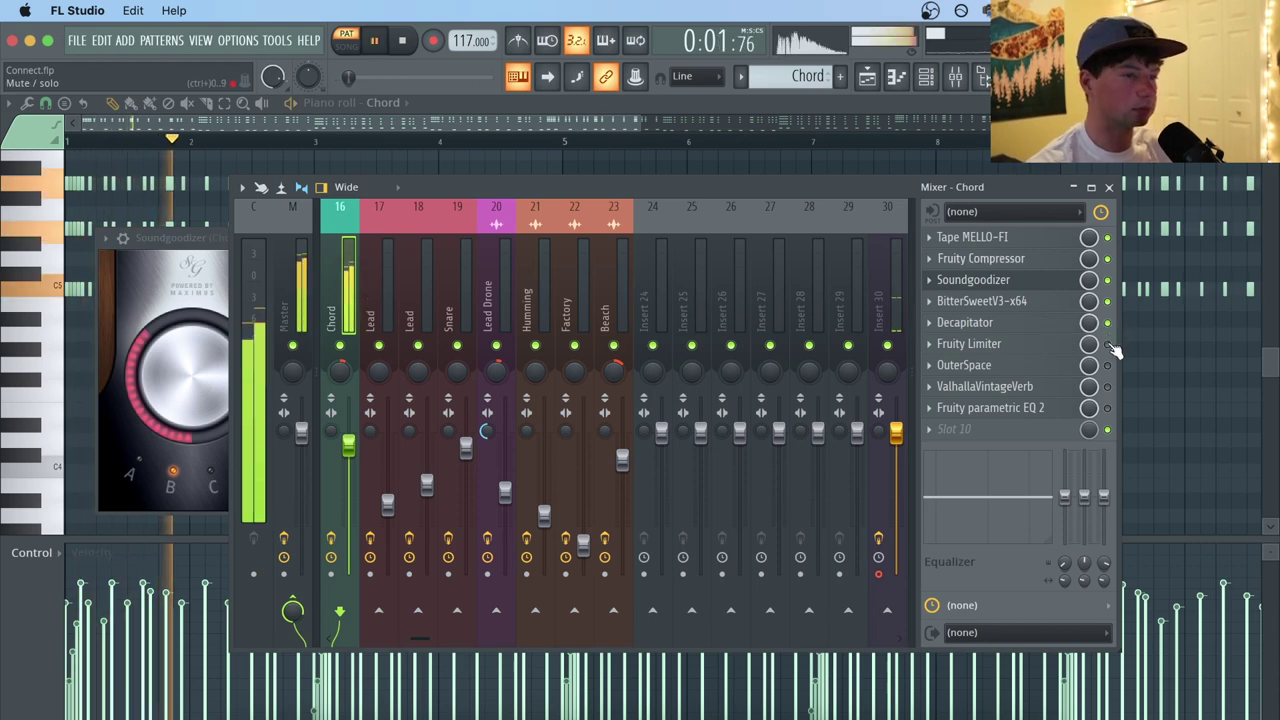
key(space)
click(1037, 345)
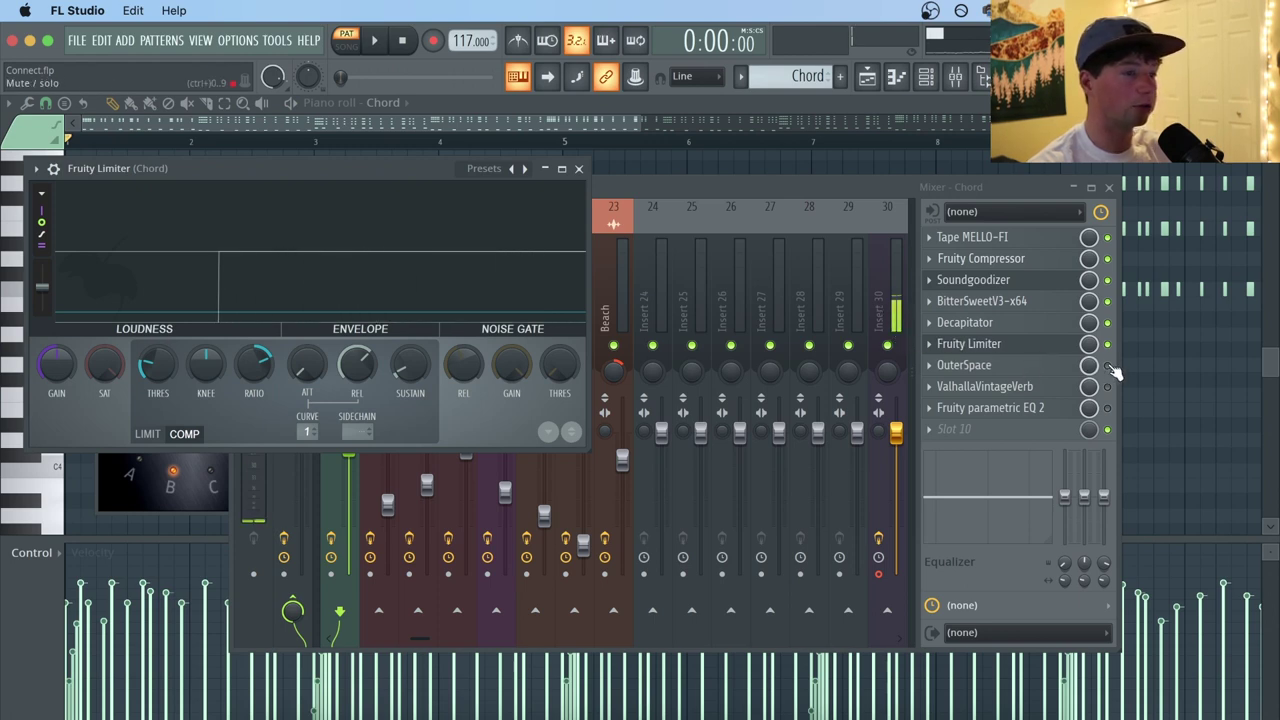
key(space)
key(space)
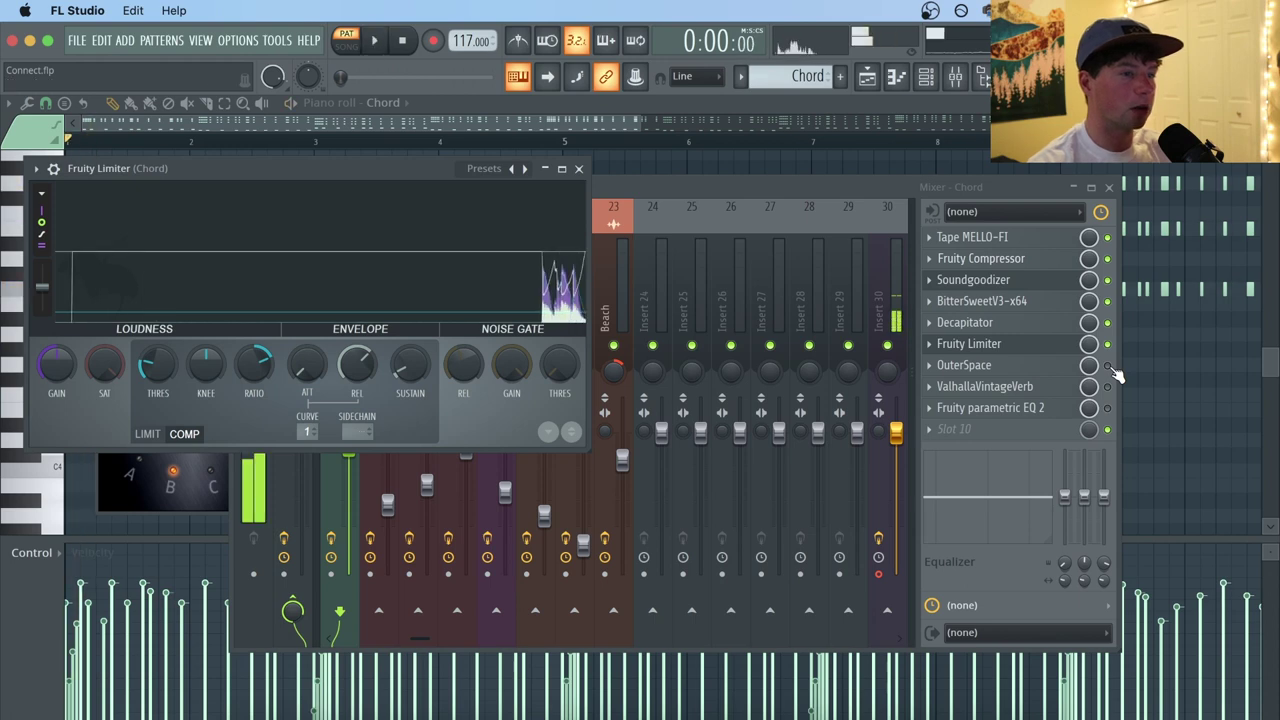
Enable OuterSpace, ValhallaVintageVerb and Fruity parametric EQ 2 on the Chord track, and play the chords with the EQ curve open.
click(1113, 373)
key(space)
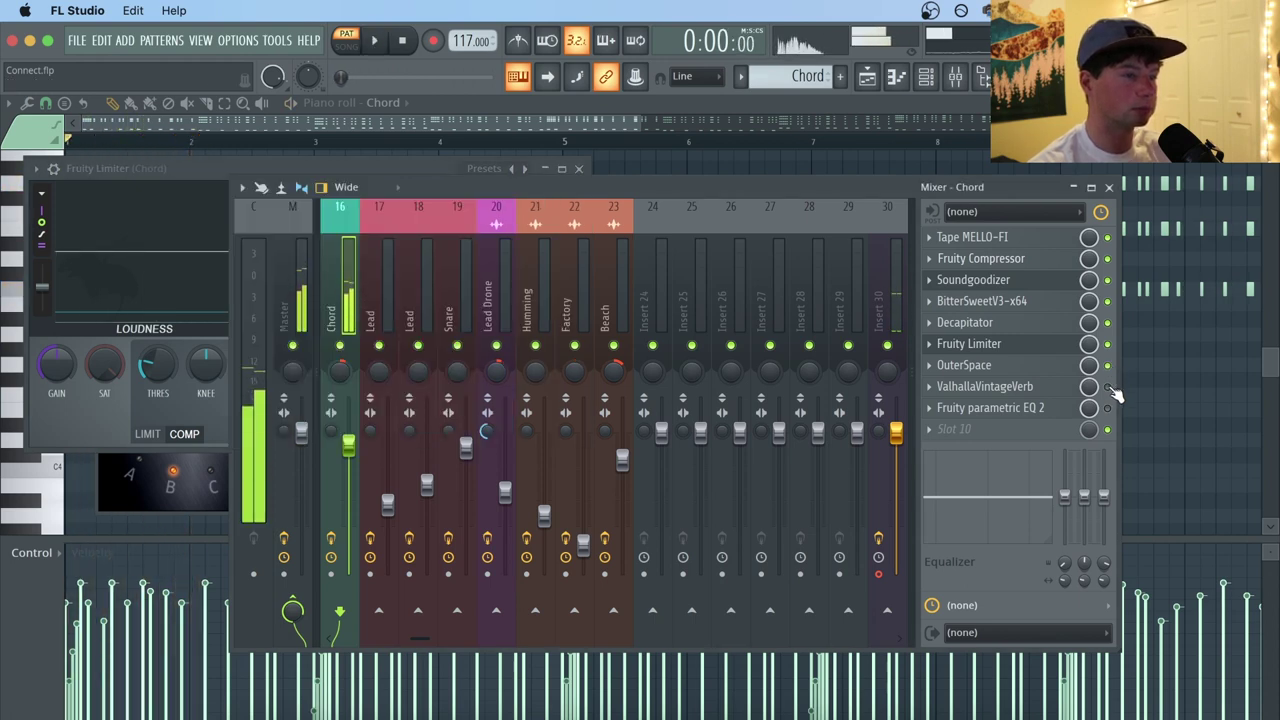
key(space)
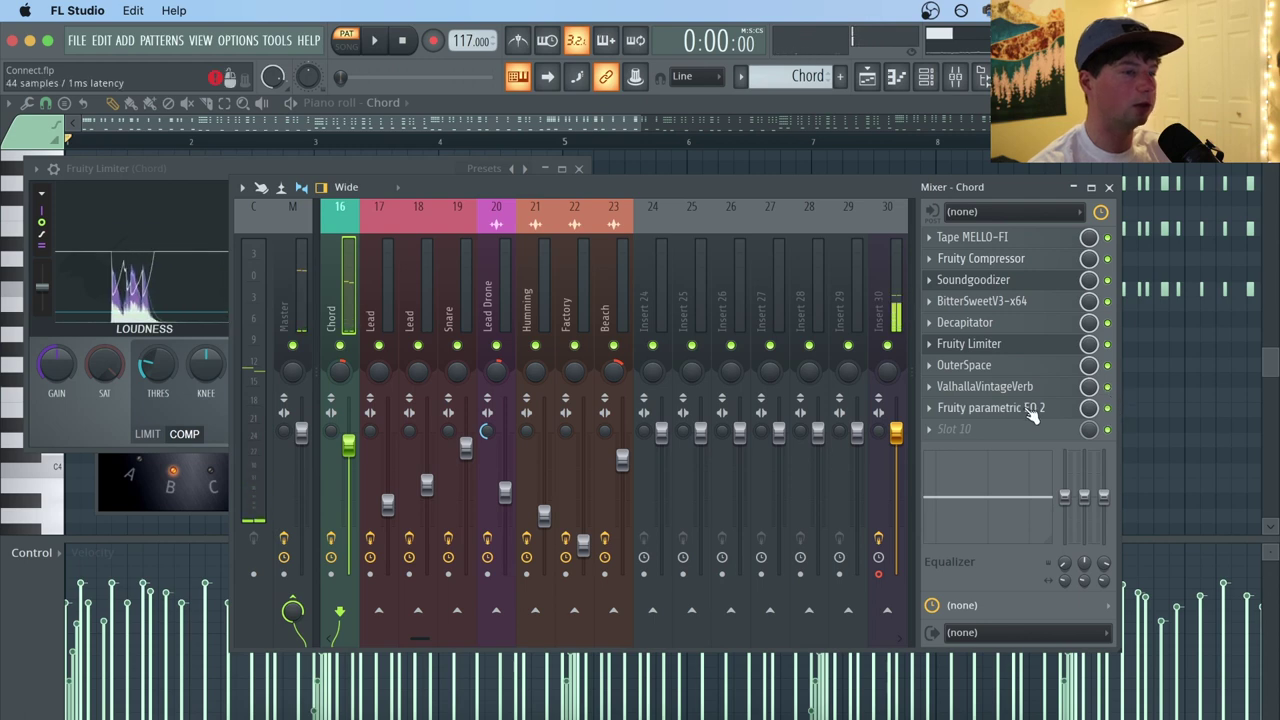
click(1031, 410)
key(space)
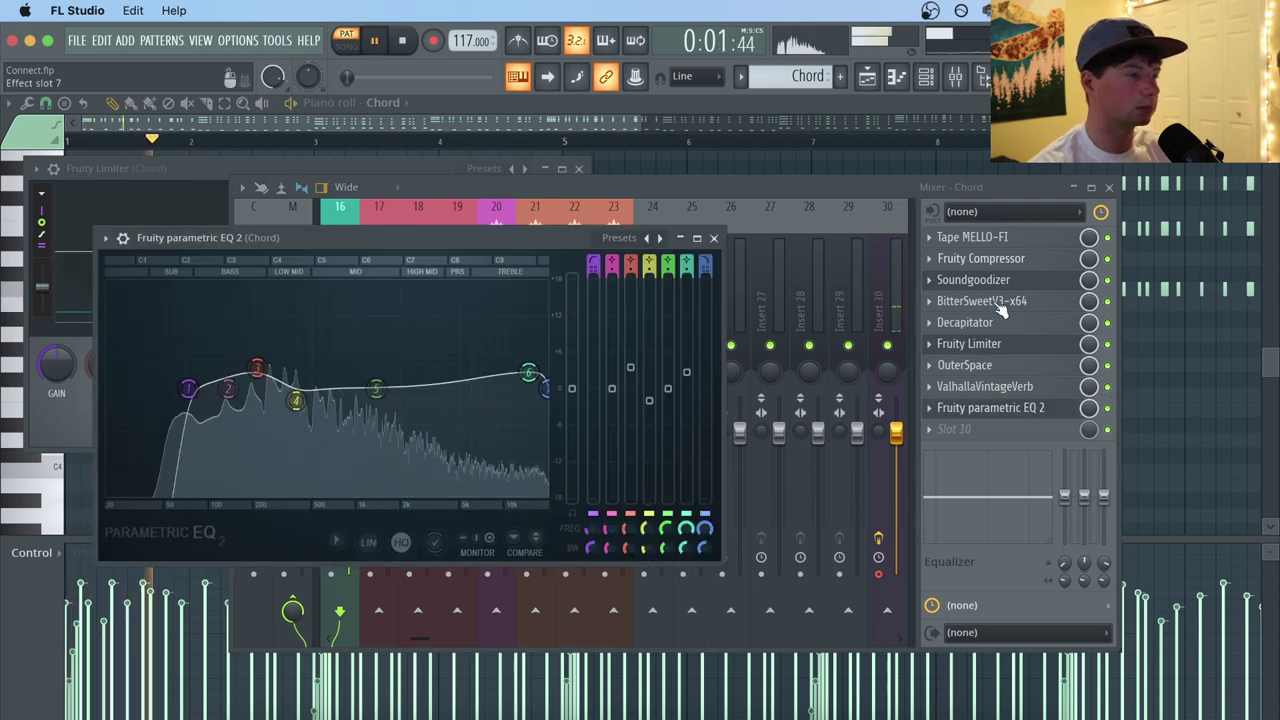
Close the Chord track's effect windows and the mixer, bring up the playlist, and stop the chord playback.
click(848, 193)
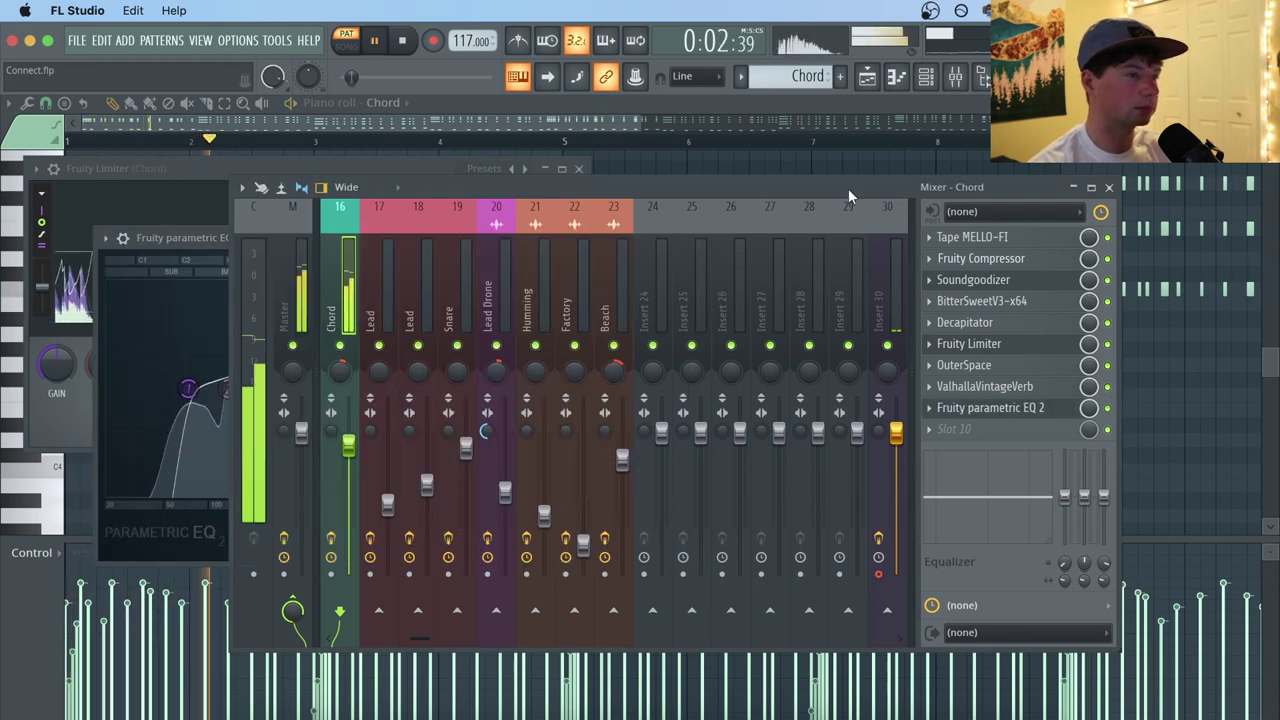
click(238, 167)
click(875, 80)
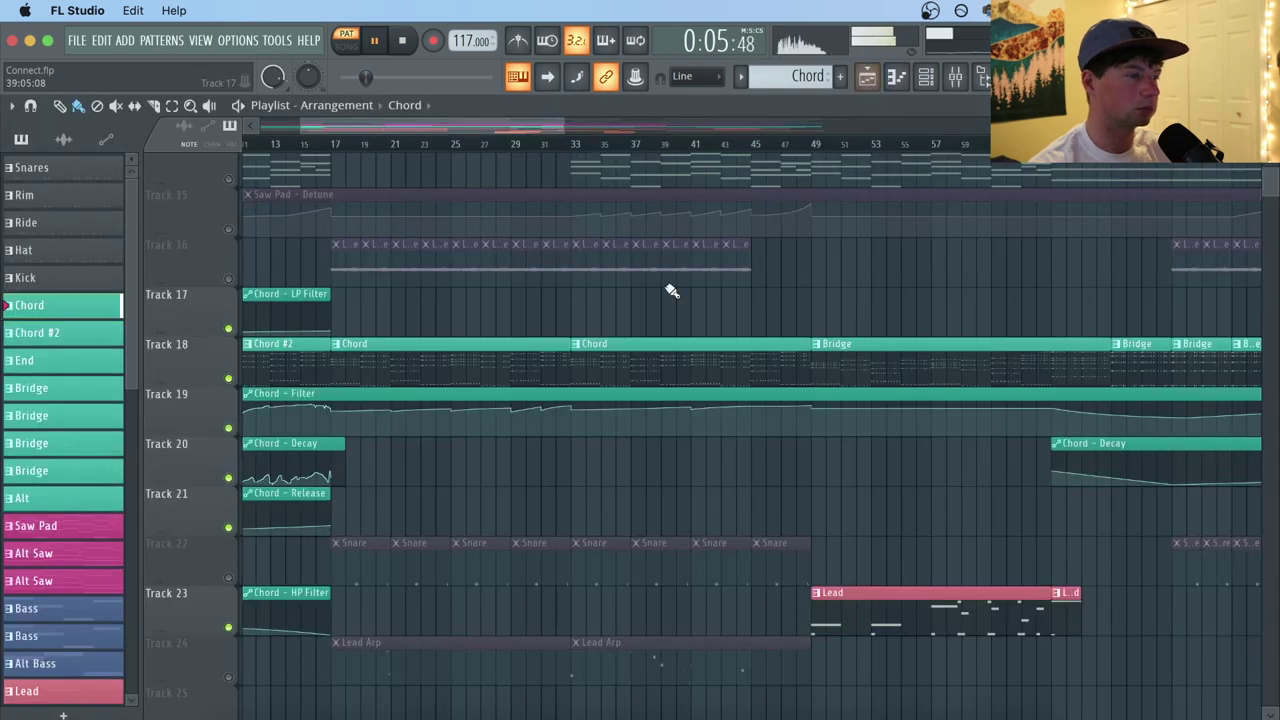
key(space)
scroll(870, 140, down, 5)
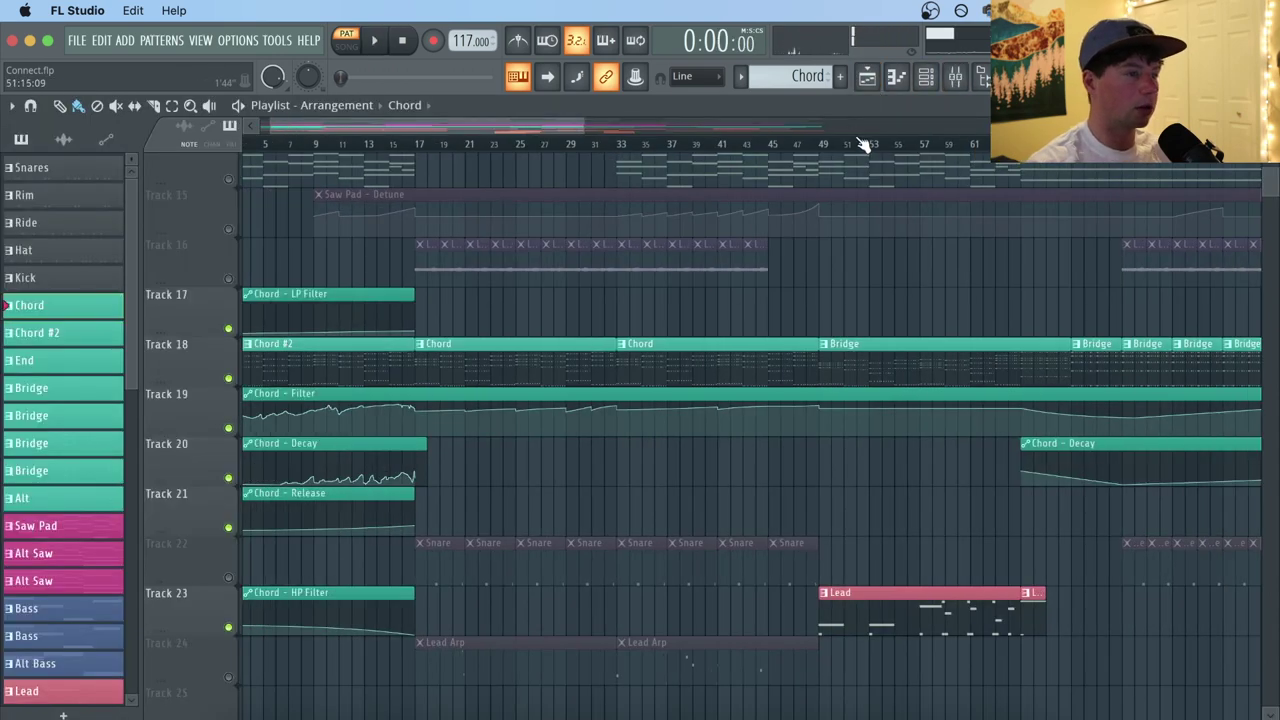
Solo the Snare clips on Track 22 and play them in song mode from bar 37.
click(955, 76)
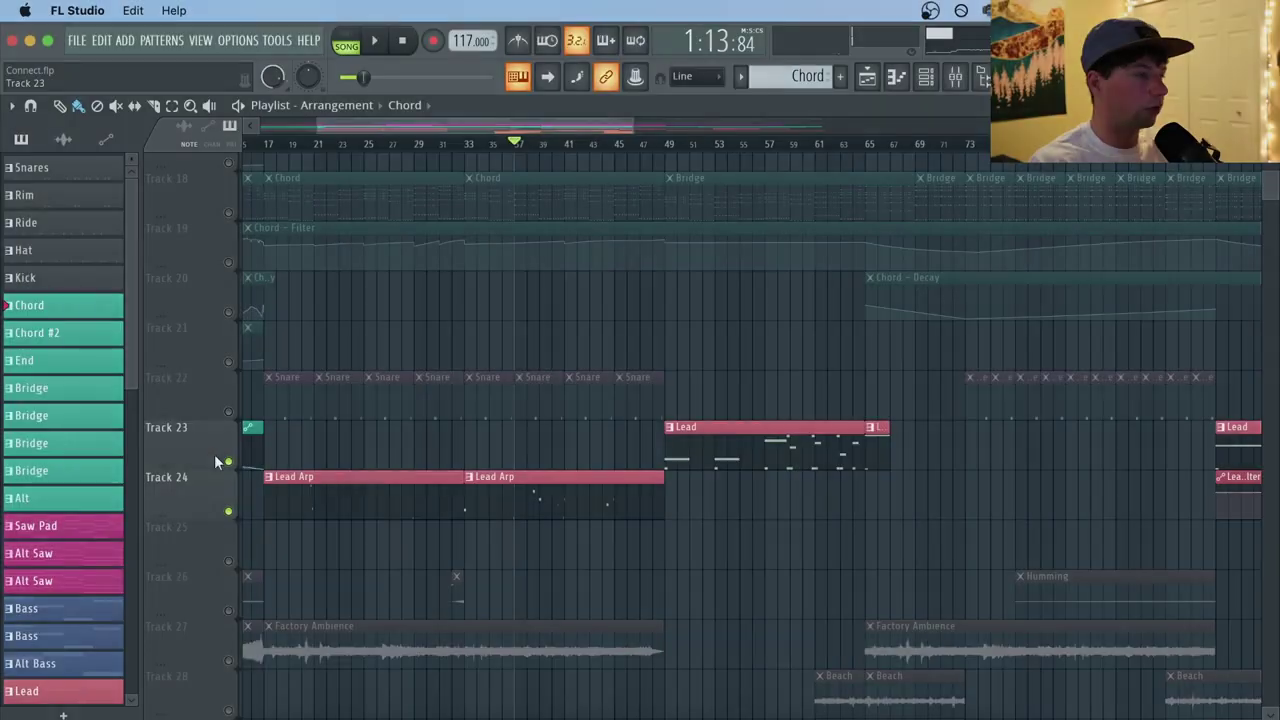
right_click(228, 412)
key(space)
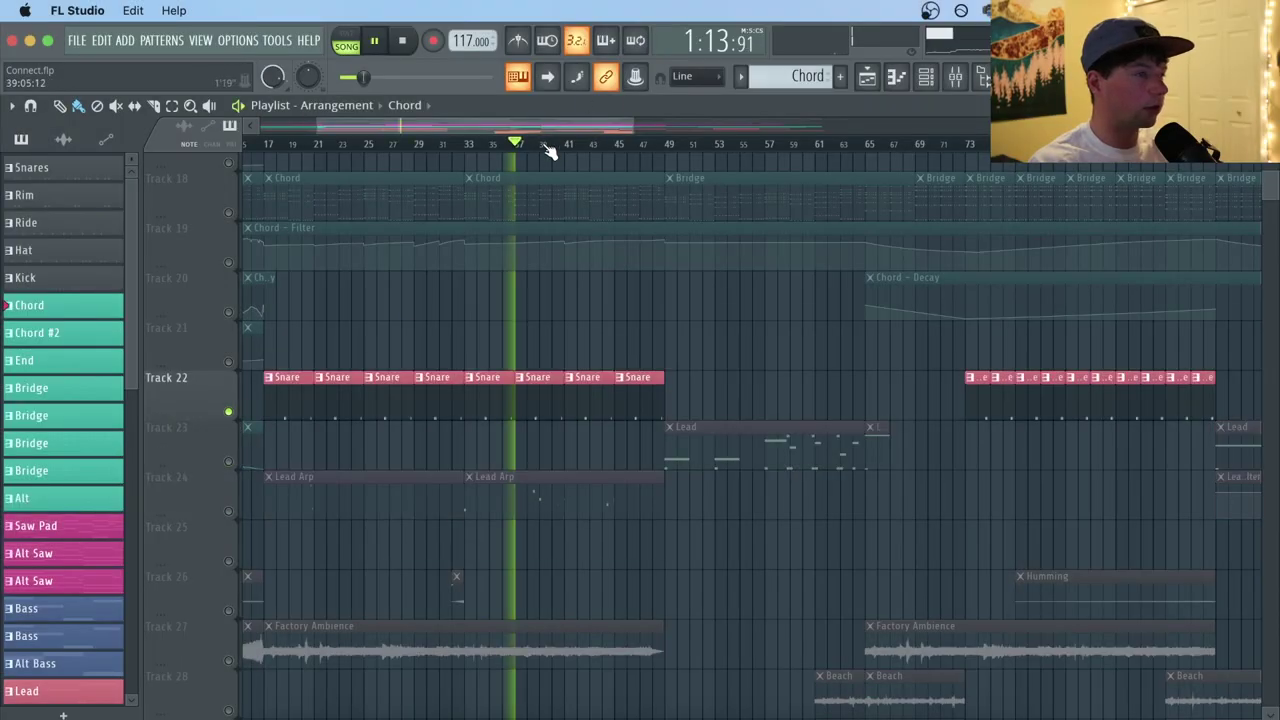
scroll(551, 149, up, 4)
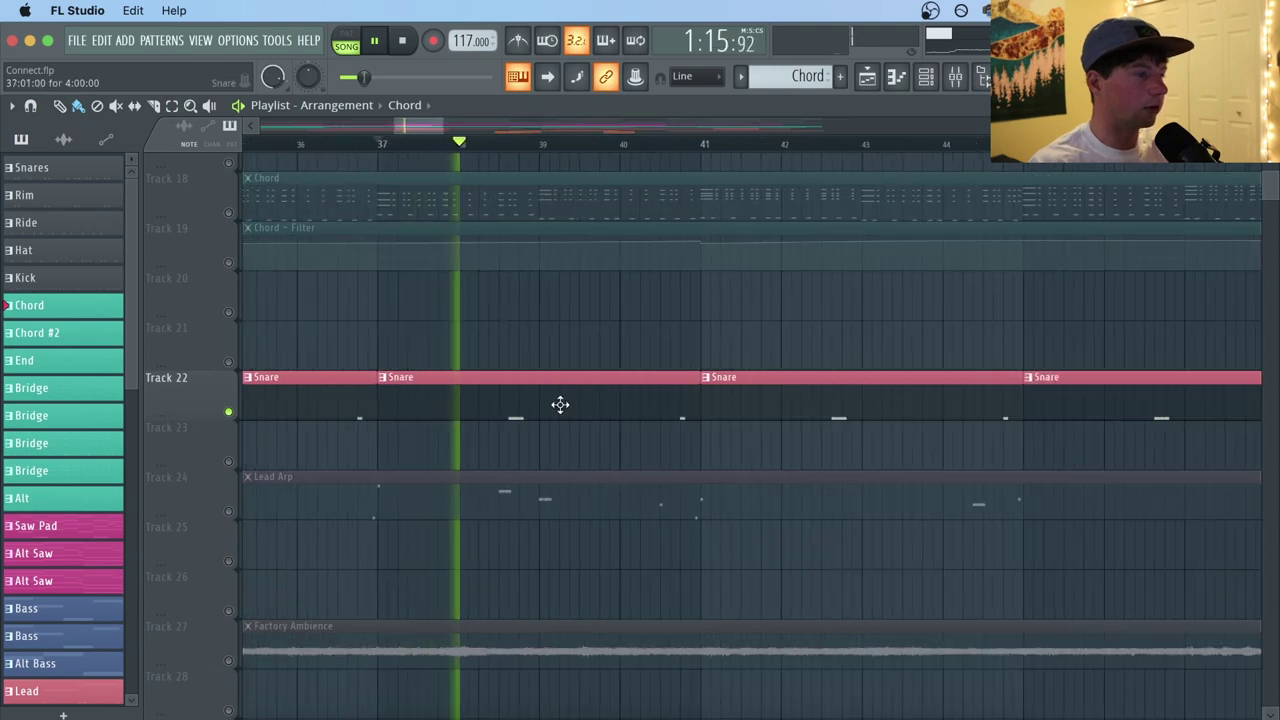
key(space)
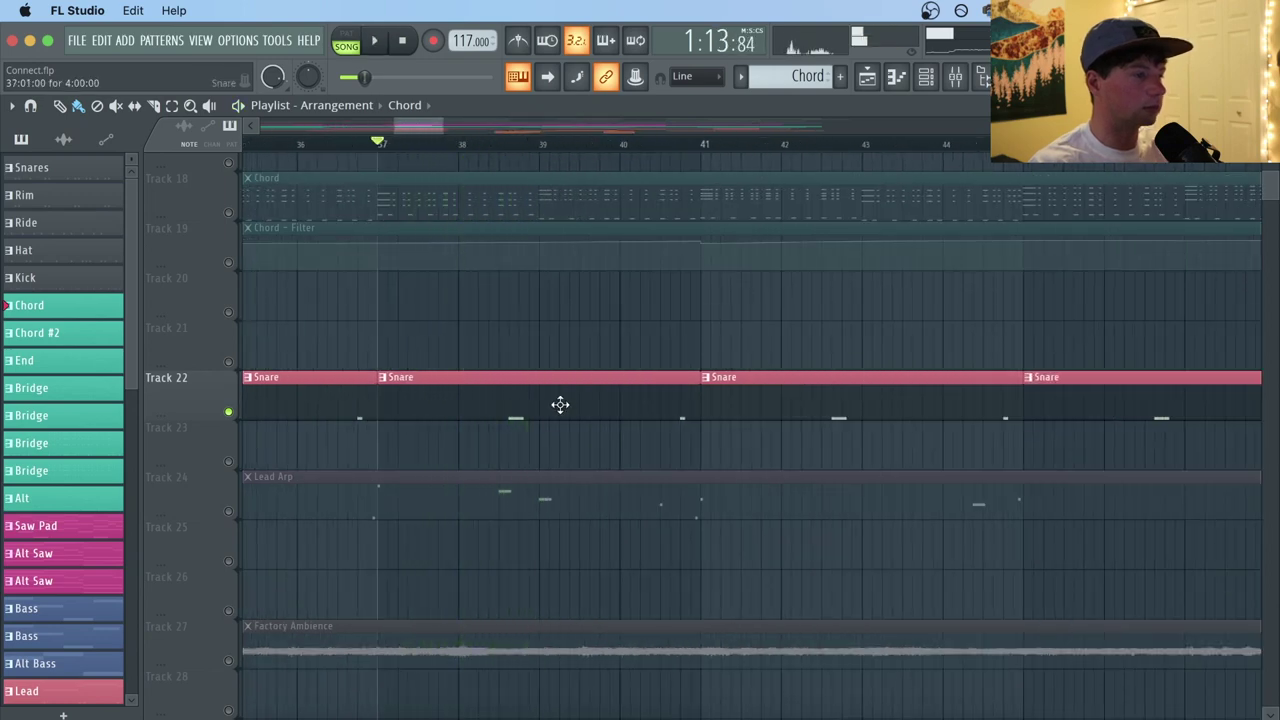
Select the Snare pattern and open the Snare channel's sampler settings for VT_SD_2.wav.
double_click(560, 404)
click(896, 77)
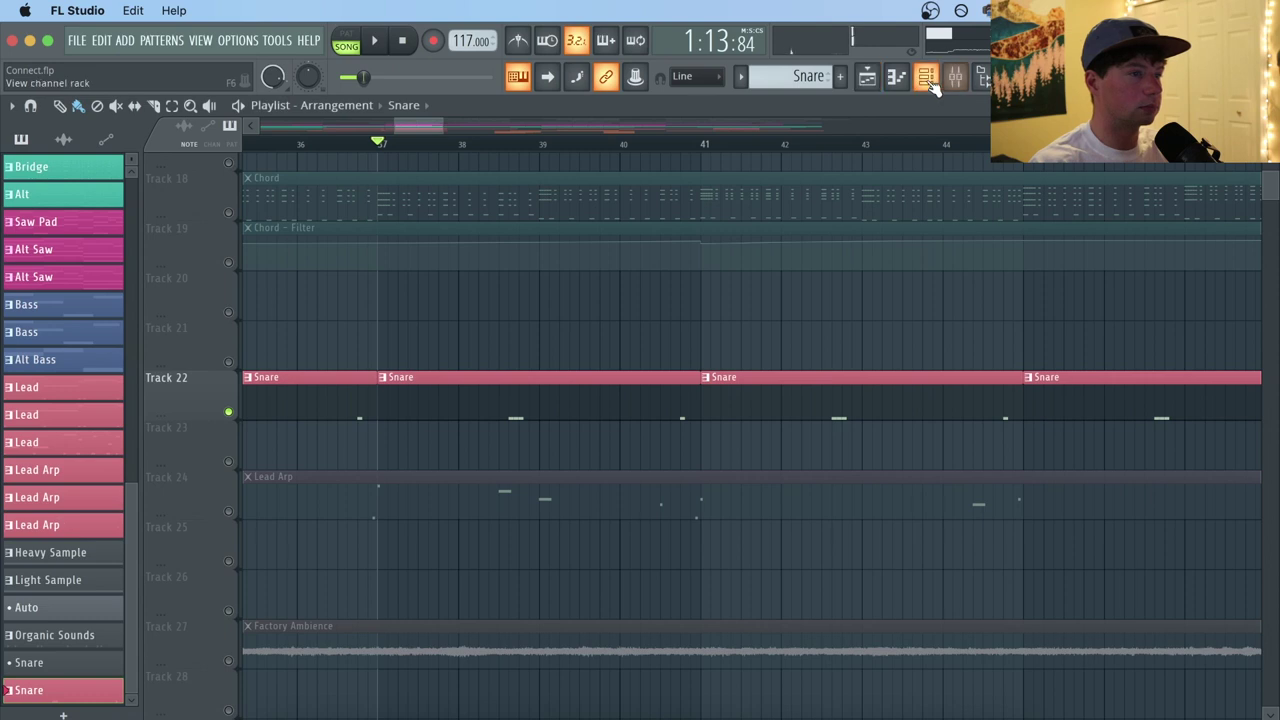
click(955, 80)
click(418, 370)
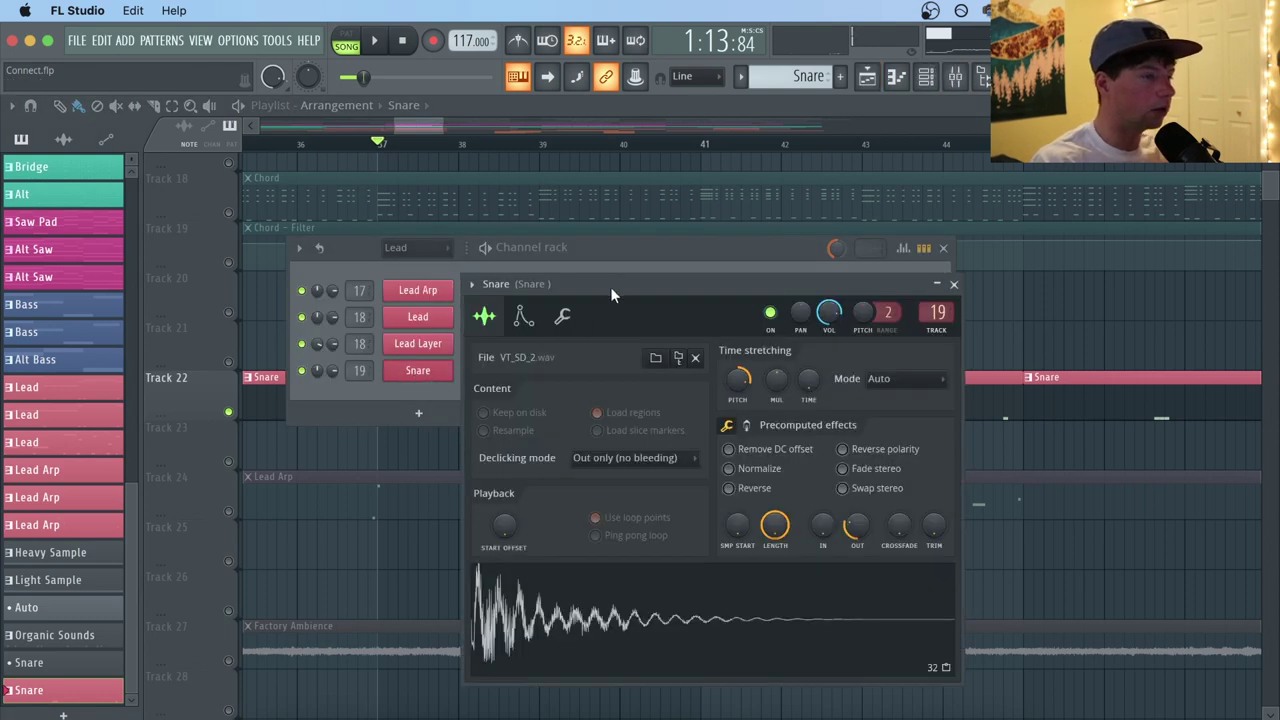
drag(615, 282, 674, 240)
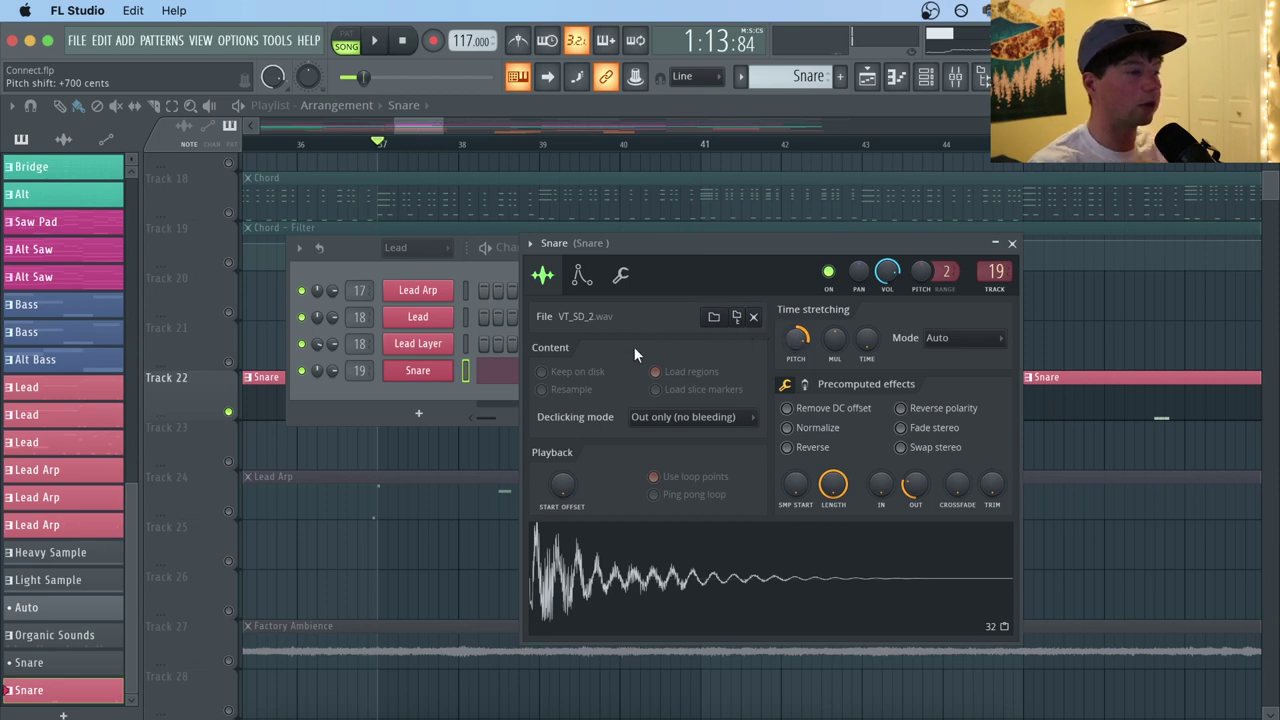
Show the Snare mixer track, examine its Fruity parametric EQ 2 curve, and return to the playlist.
key(F9)
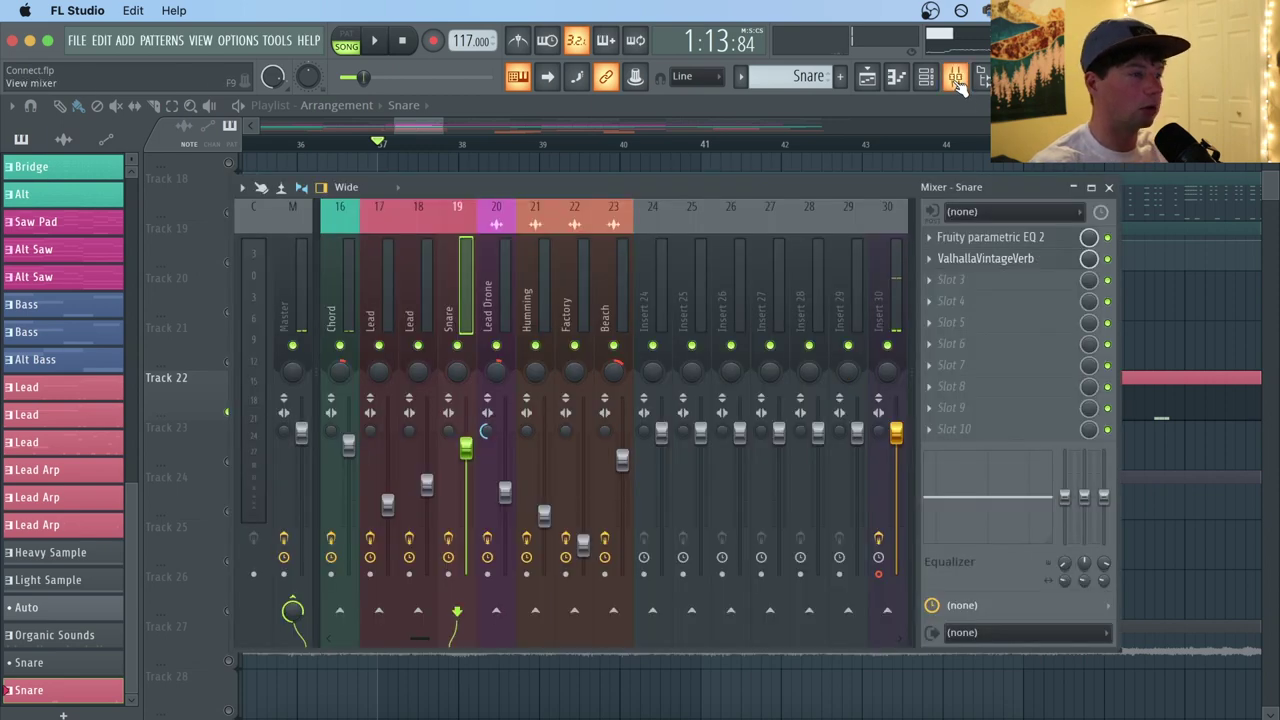
scroll(410, 282, left, 3)
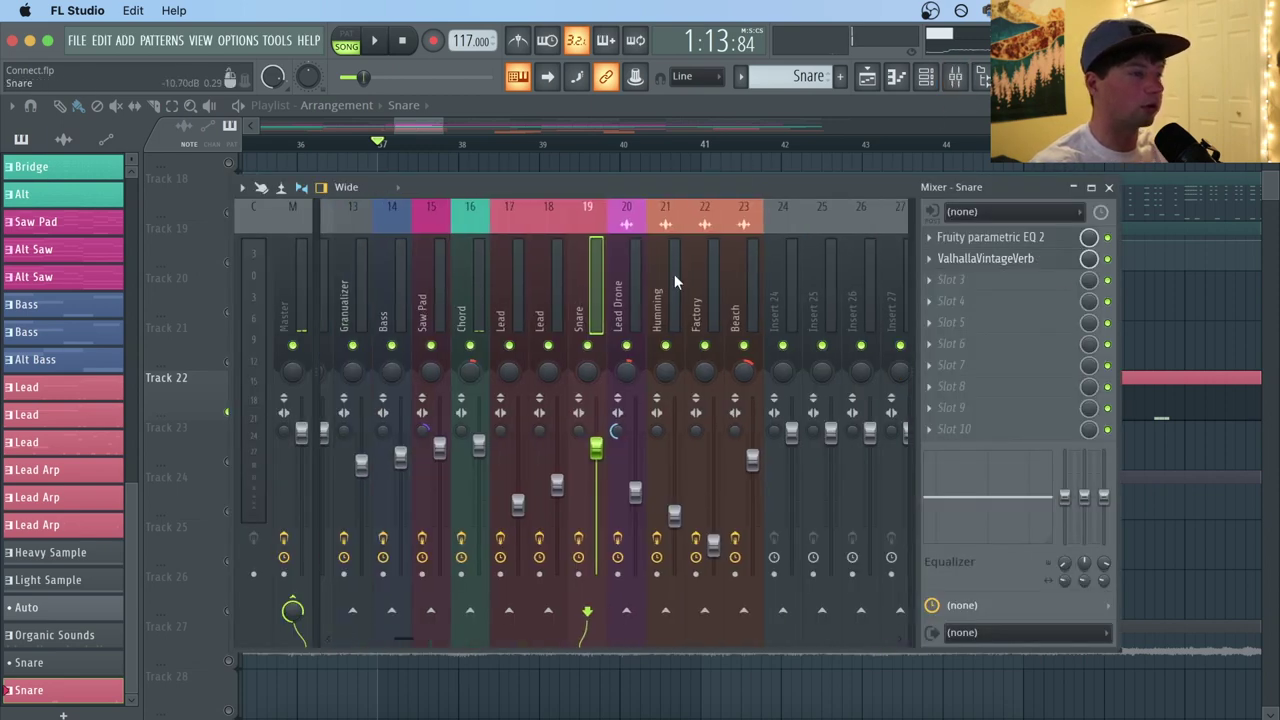
click(1040, 241)
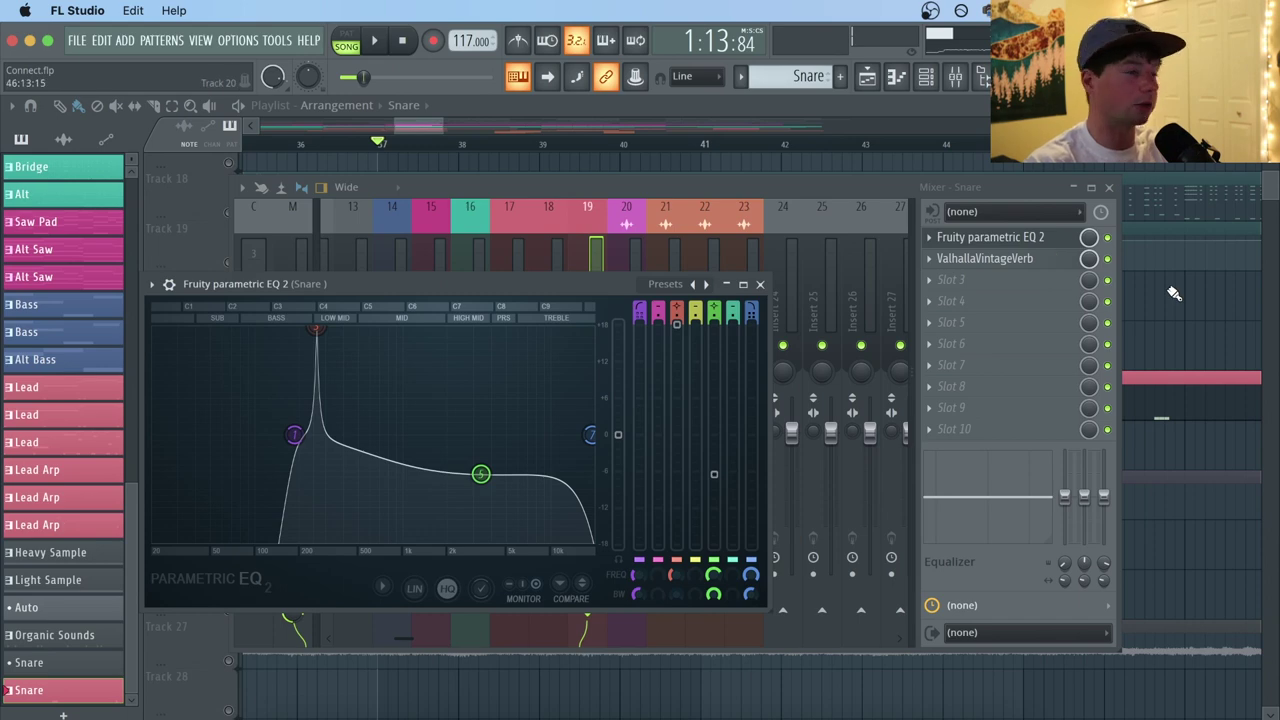
right_click(1203, 309)
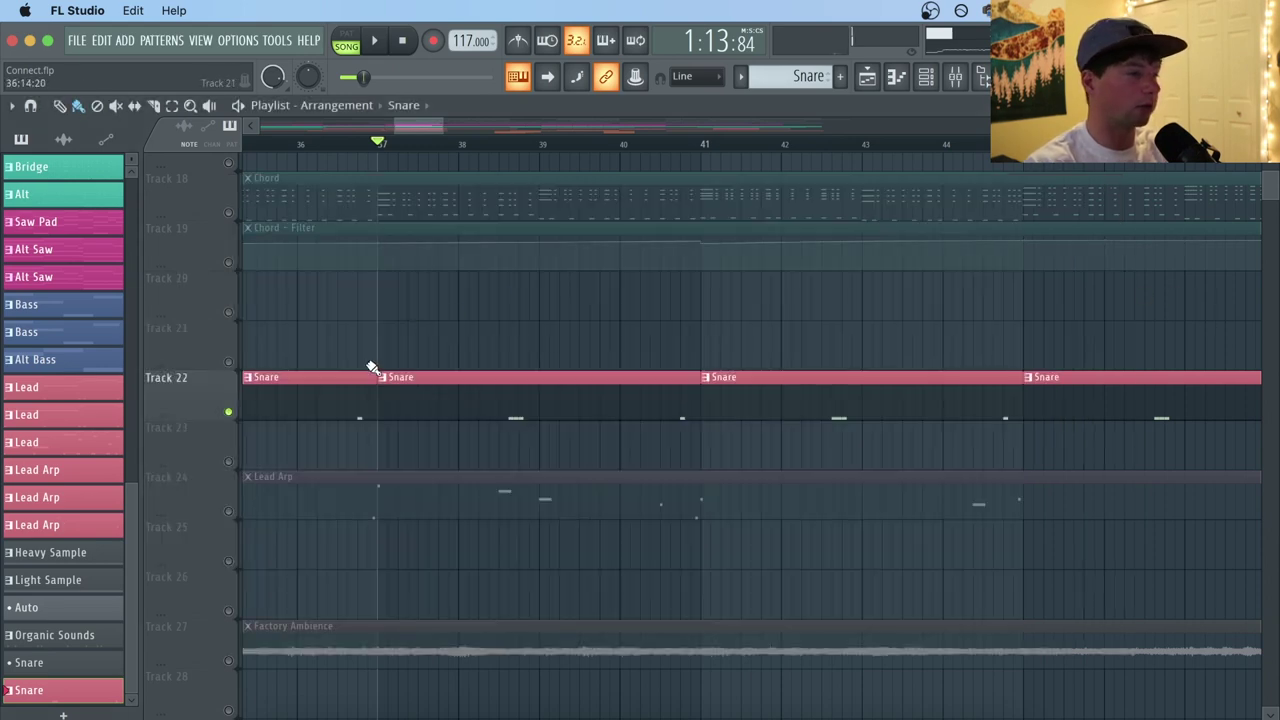
Disable the Snare mixer track's effect slots and play the dry snare from just after bar 38.
click(955, 76)
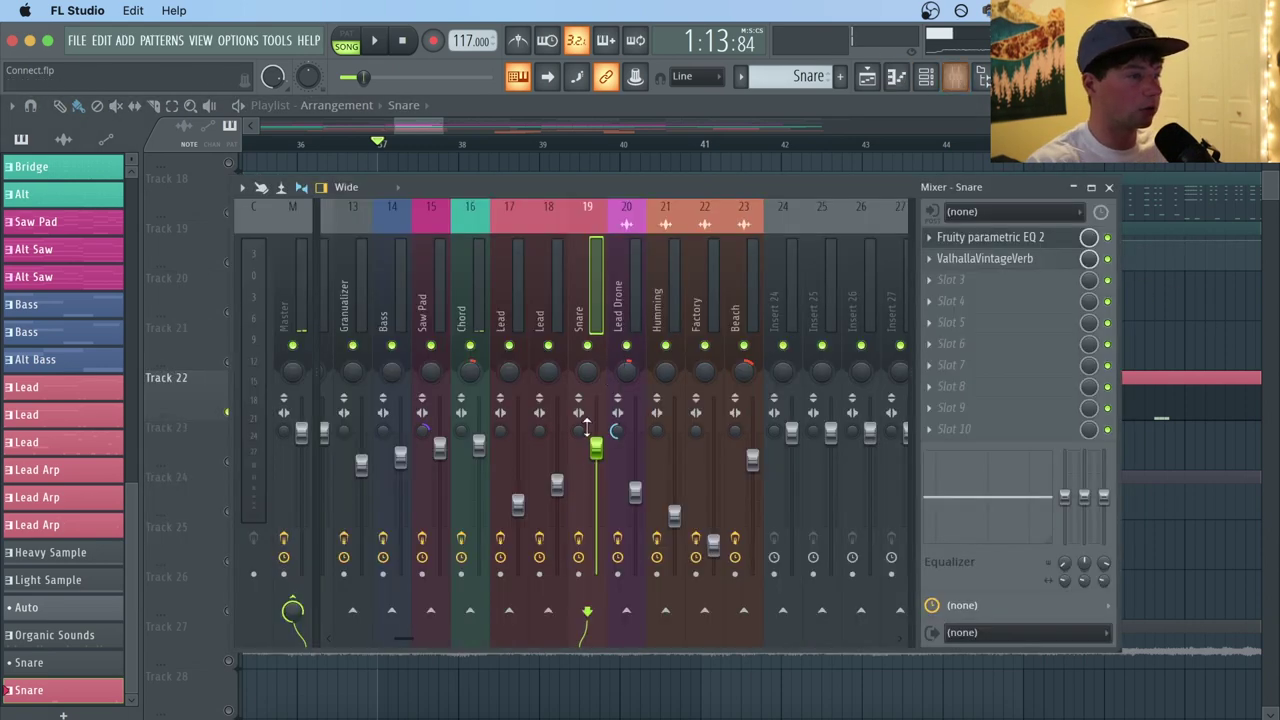
right_click(1152, 330)
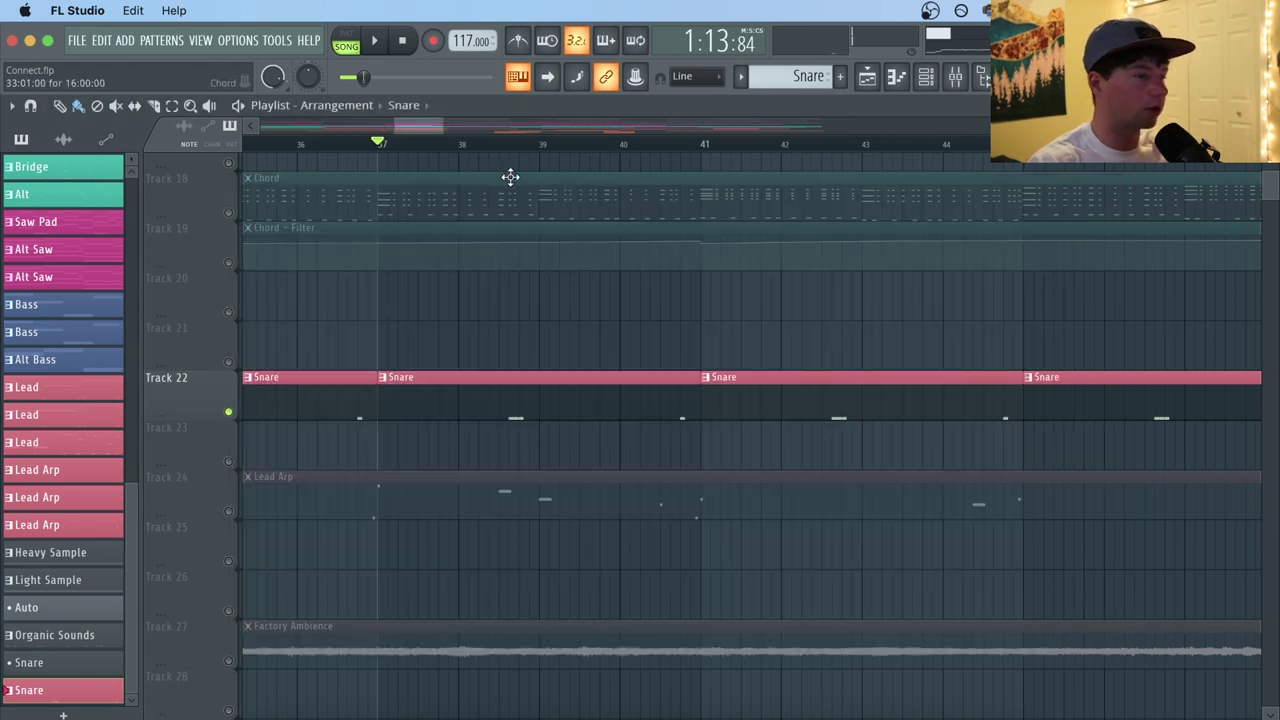
click(503, 146)
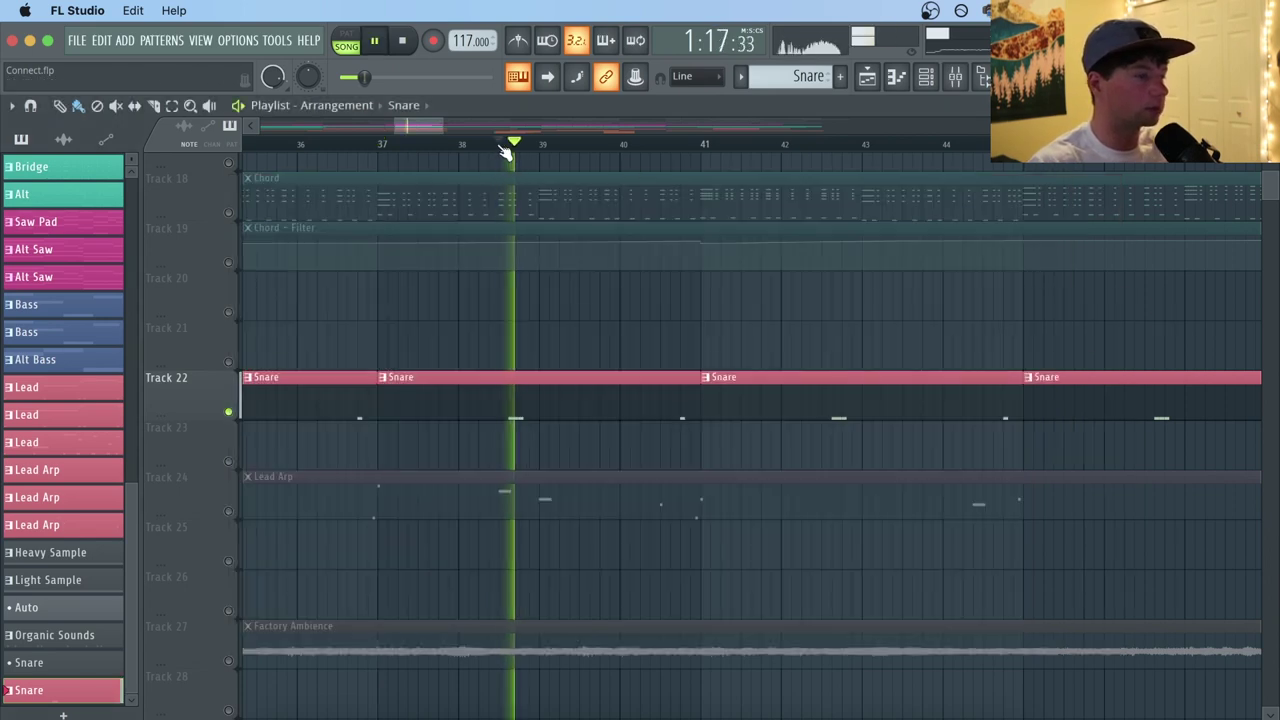
Re-enable the Snare mixer track's effect slots and play the same snare hit with its processing.
click(955, 76)
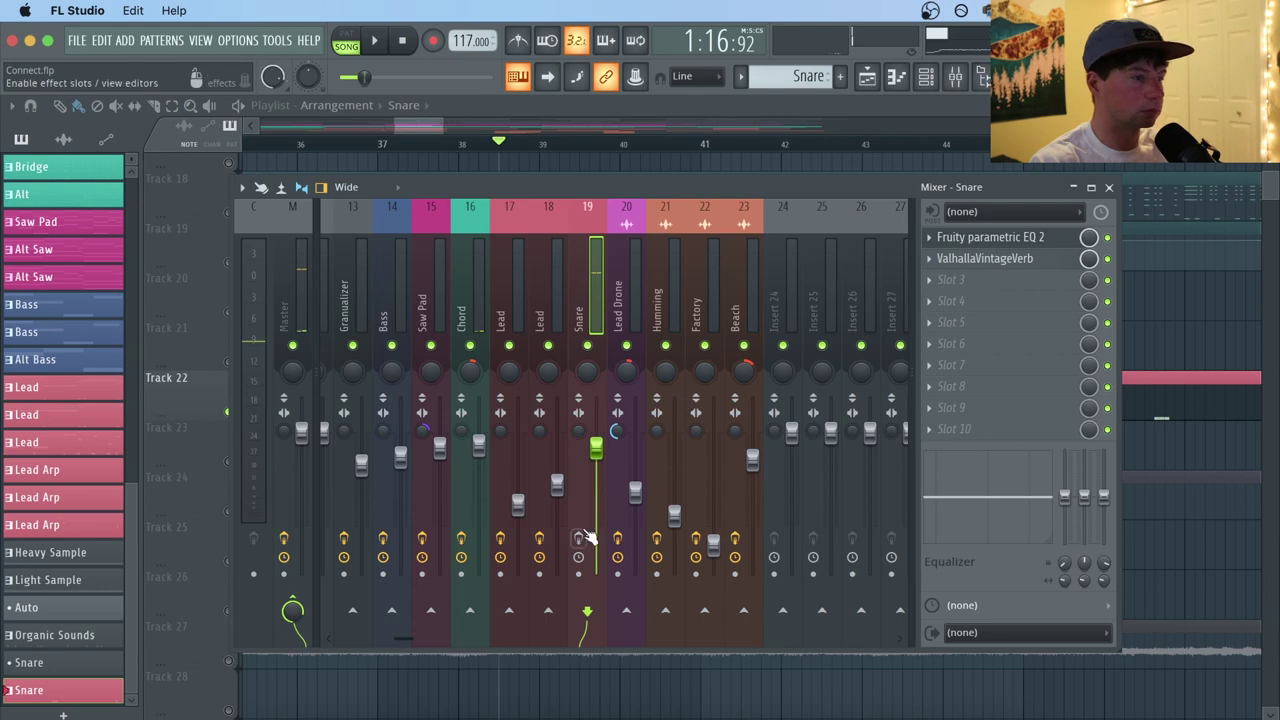
key(space)
right_click(1170, 305)
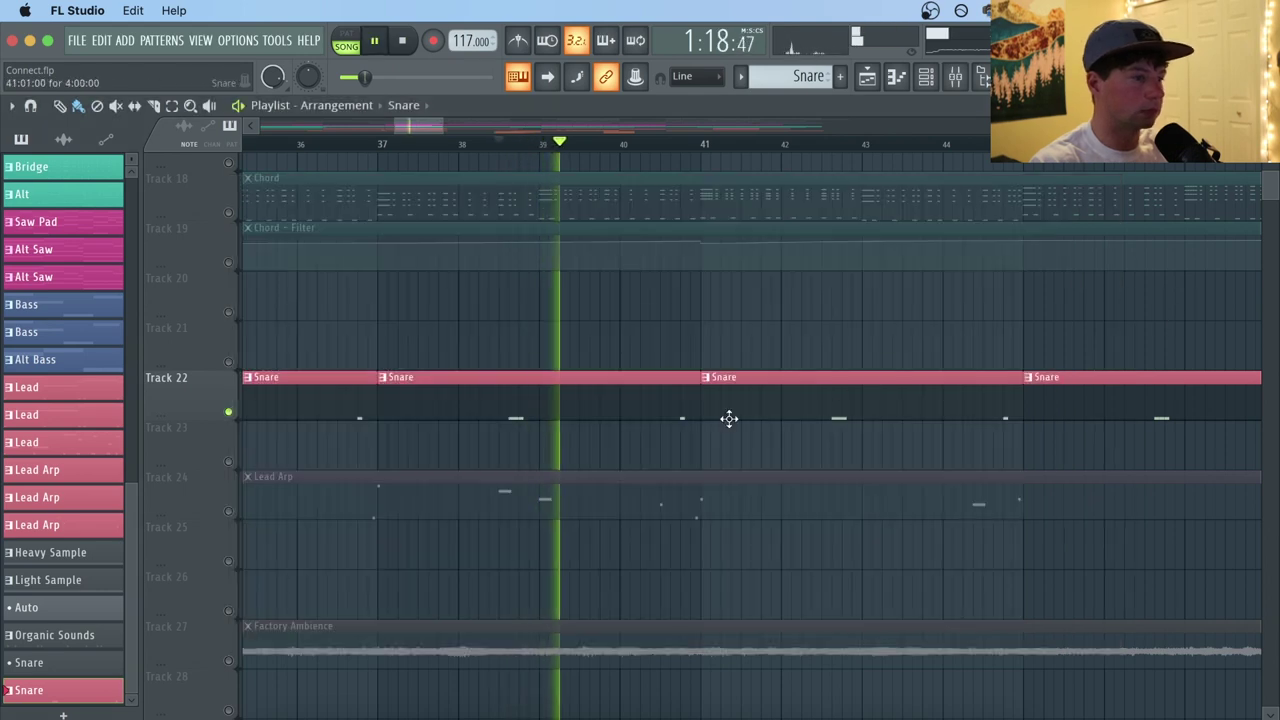
key(space)
Solo Track 24 and look over its Lead Arp and Lead - Filter clips across the arrangement.
scroll(475, 160, down, 2)
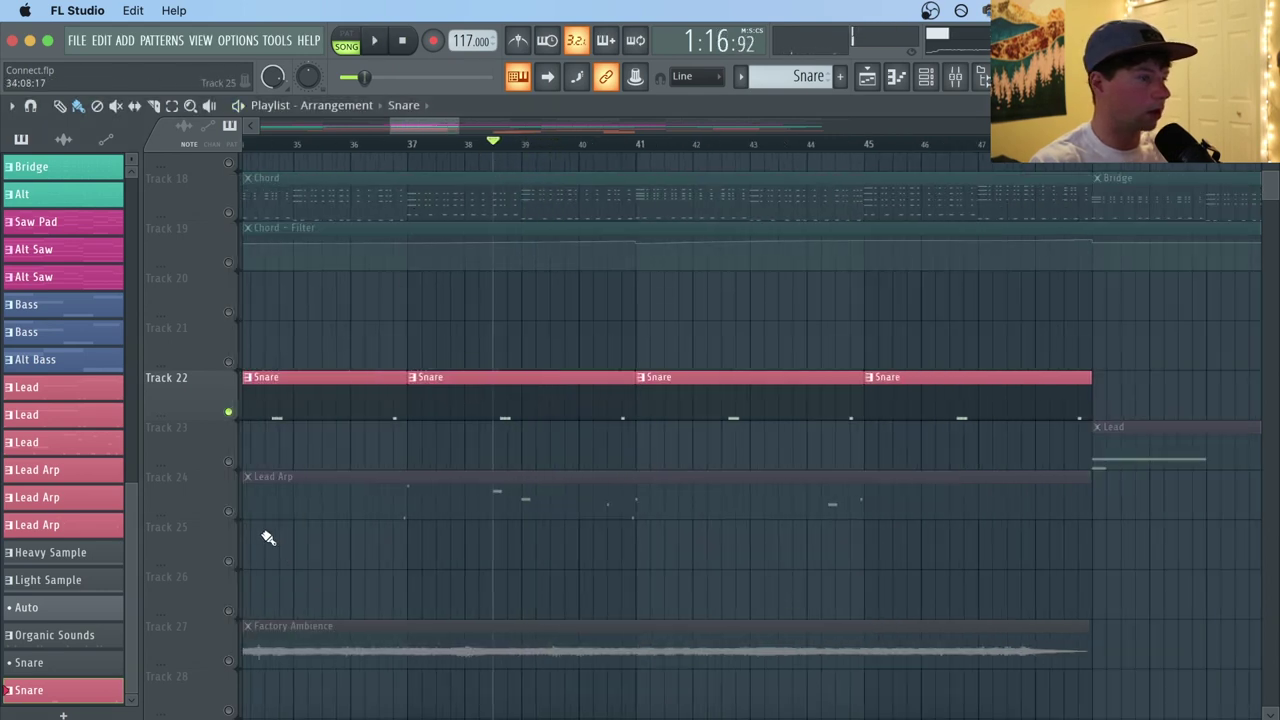
right_click(229, 512)
scroll(580, 158, down, 4)
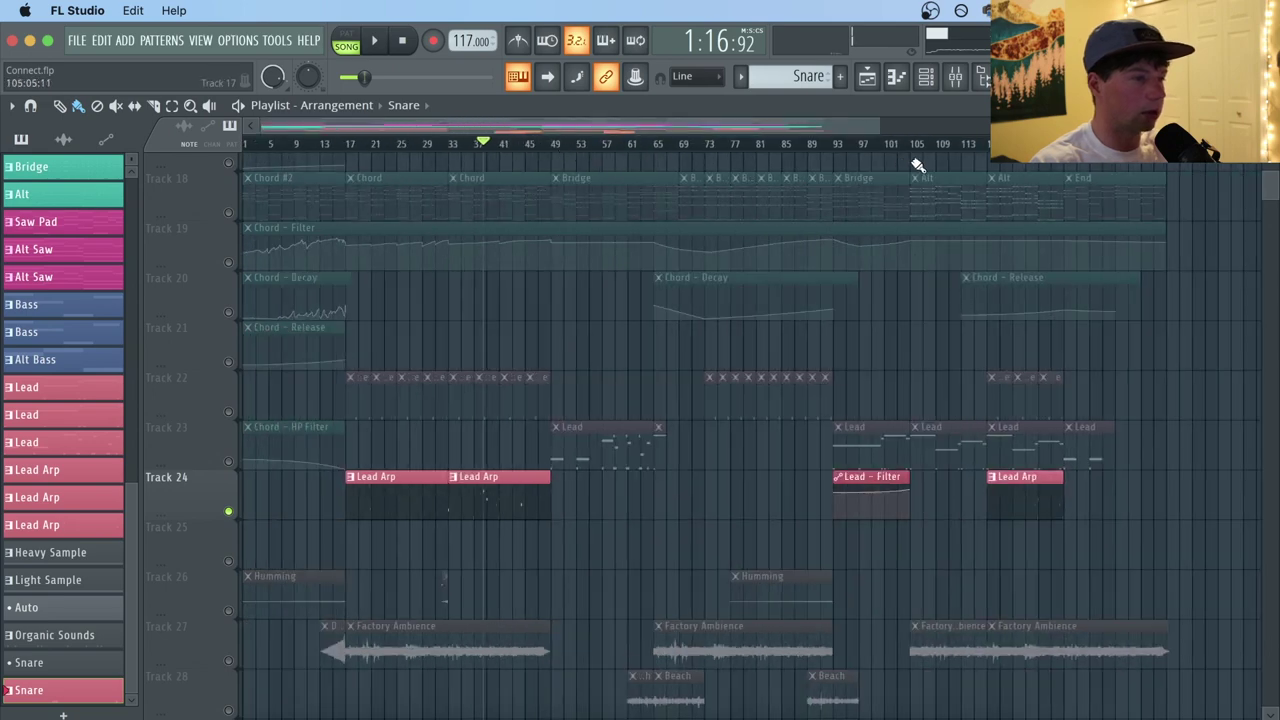
scroll(903, 165, up, 5)
scroll(953, 280, down, 5)
scroll(909, 150, up, 4)
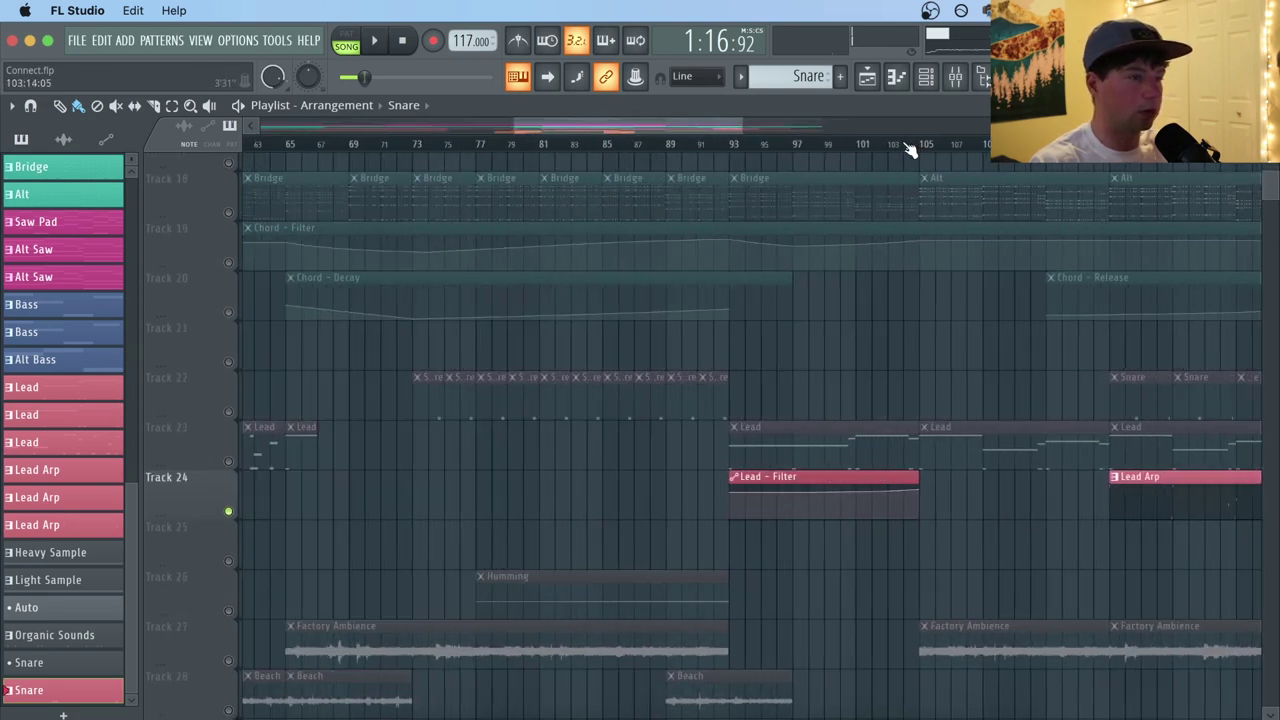
Solo the Lead clips on Track 23 and play the song from bar 105.
click(926, 147)
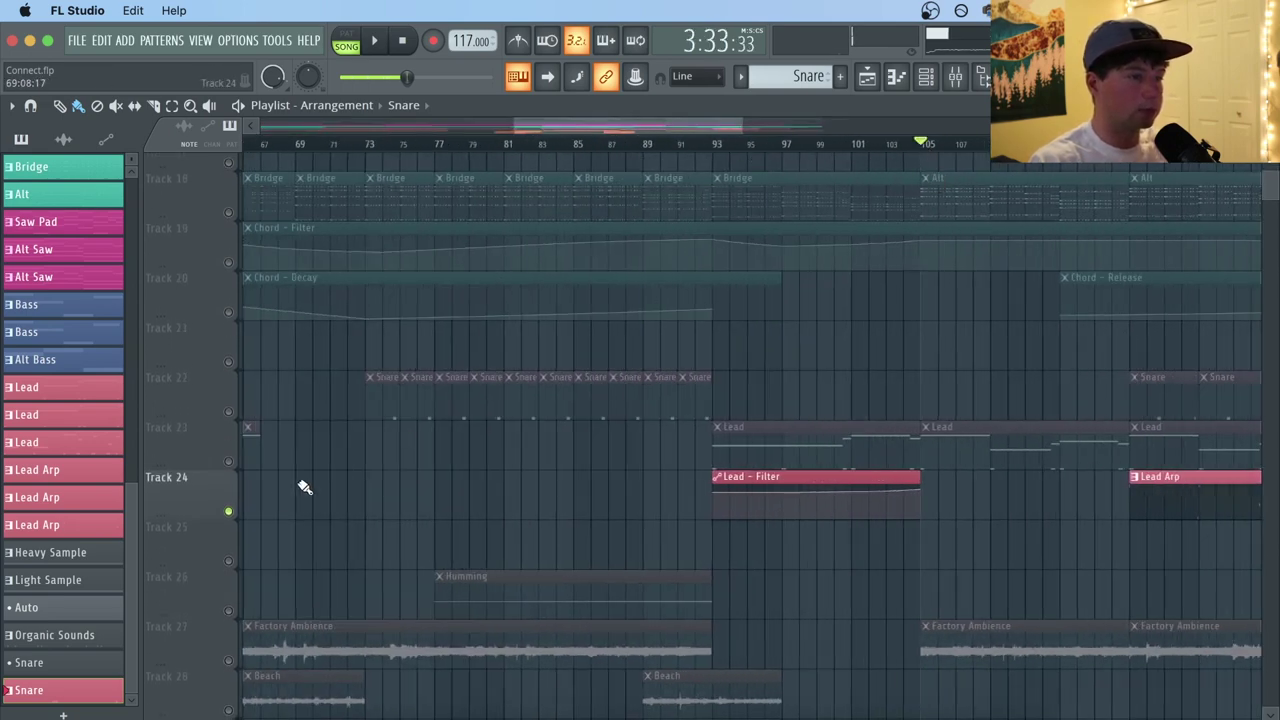
click(245, 463)
key(space)
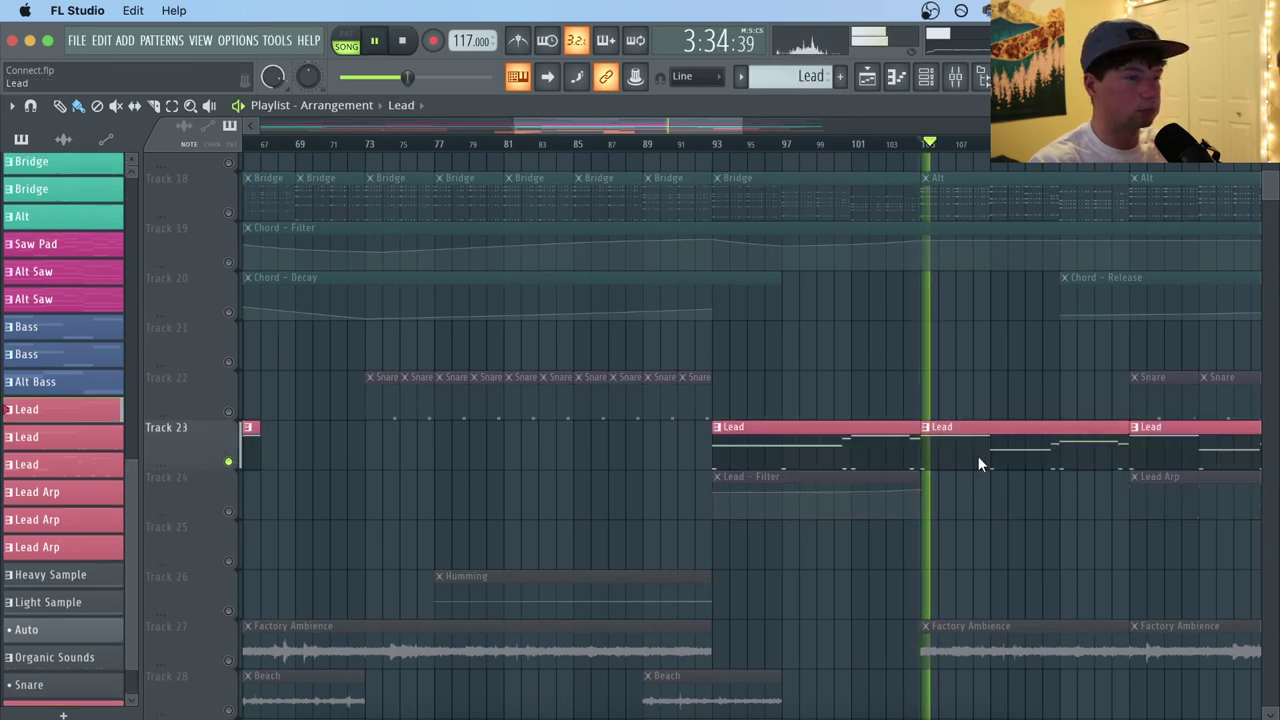
Open the Lead pattern's channels in the channel rack, stop playback, and mute the Lead Layer channel.
double_click(978, 456)
click(867, 76)
click(926, 76)
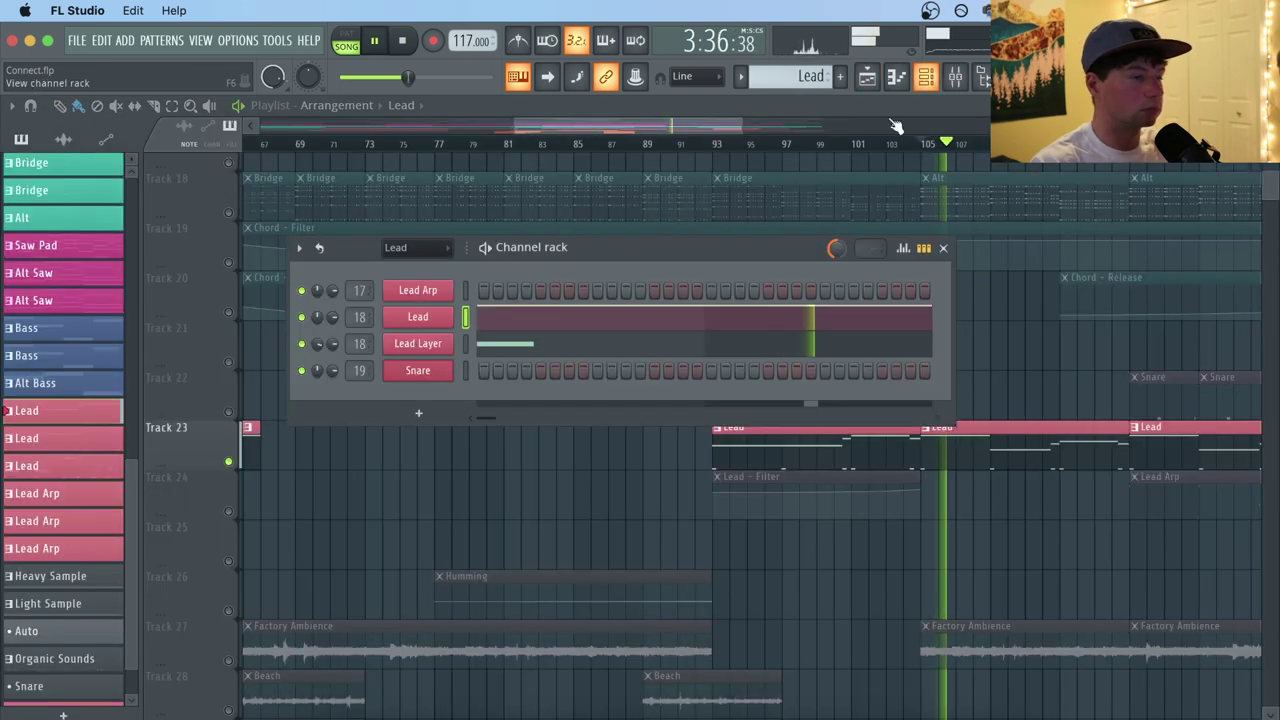
key(space)
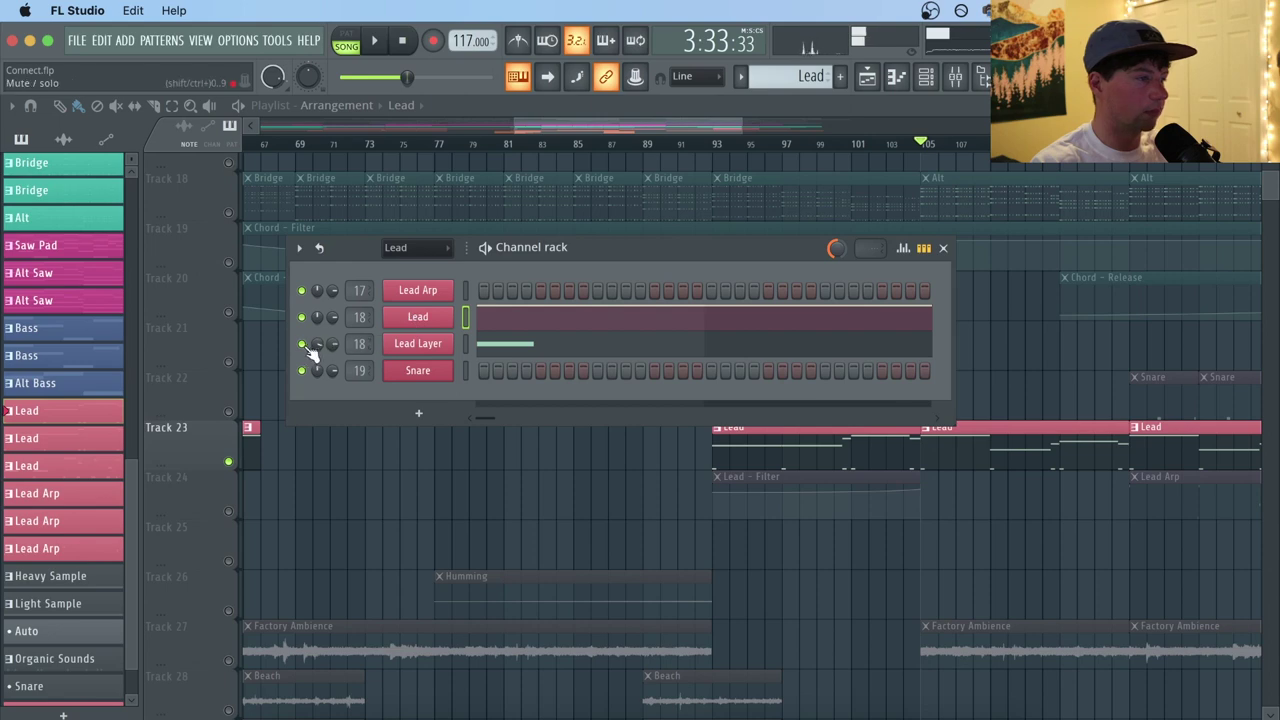
Examine the Lead channel's 3x Osc oscillators, followed by its Volume and Mod X envelopes.
click(422, 318)
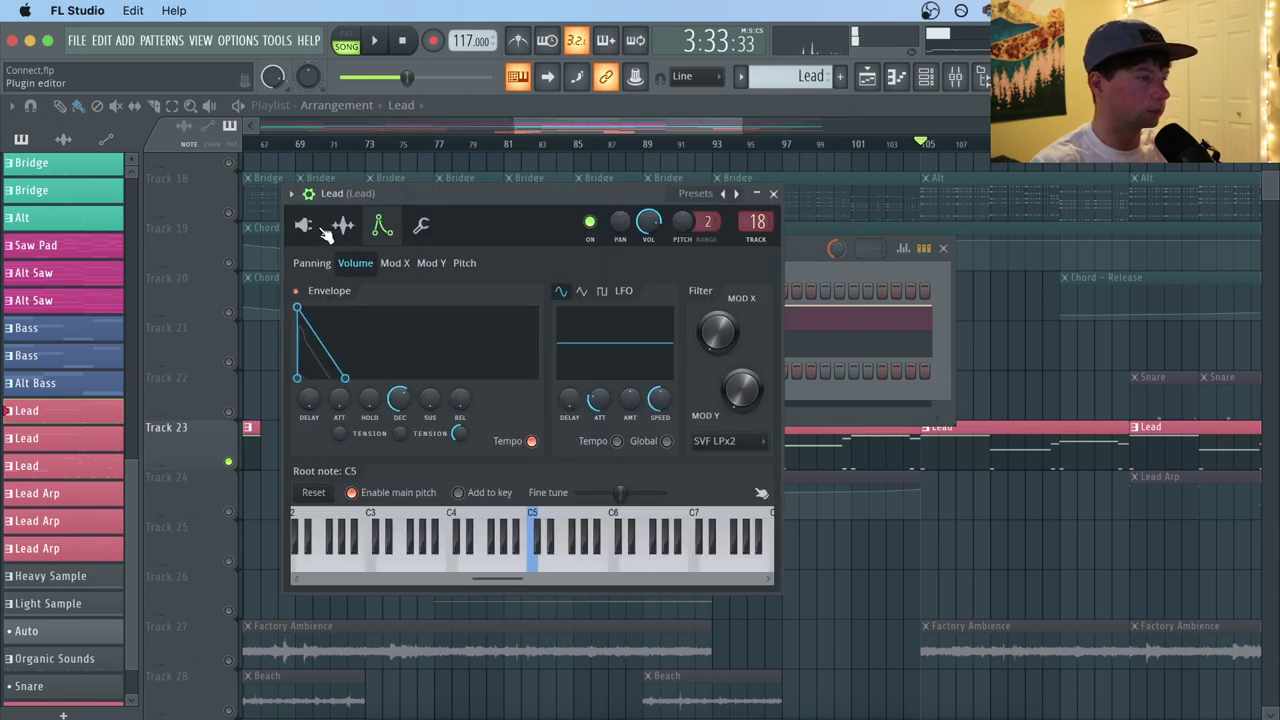
click(303, 227)
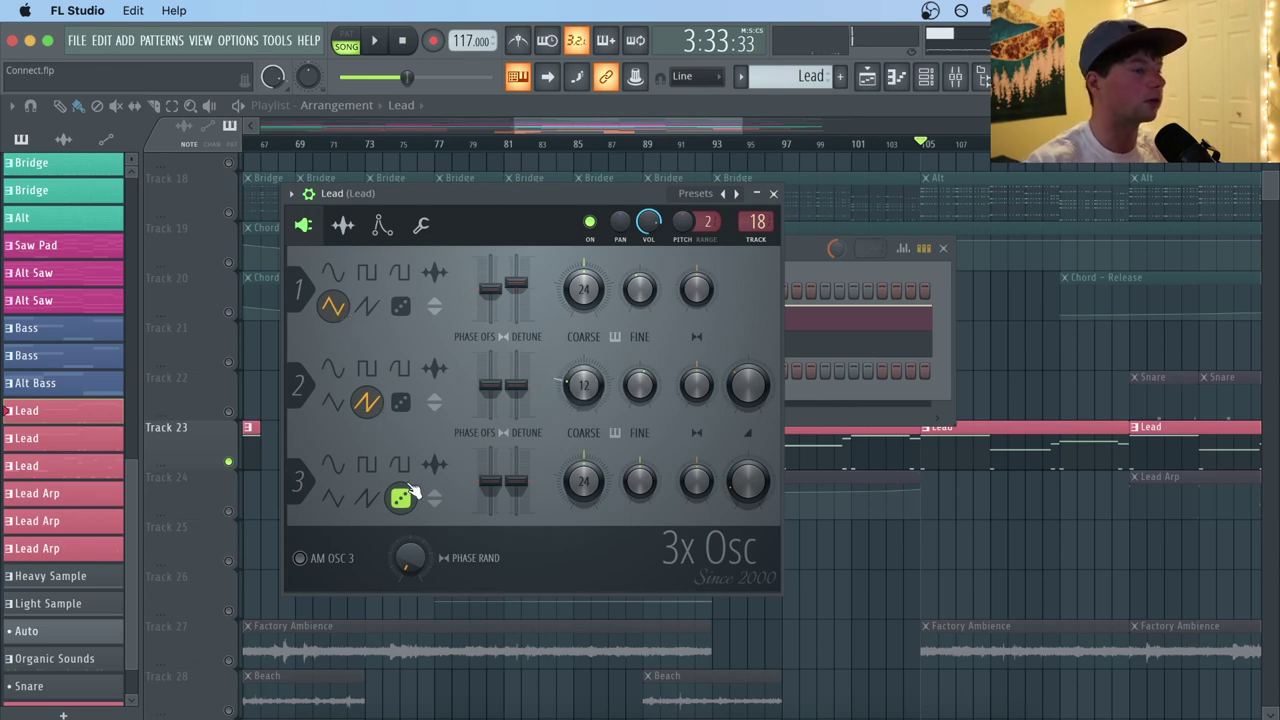
click(382, 225)
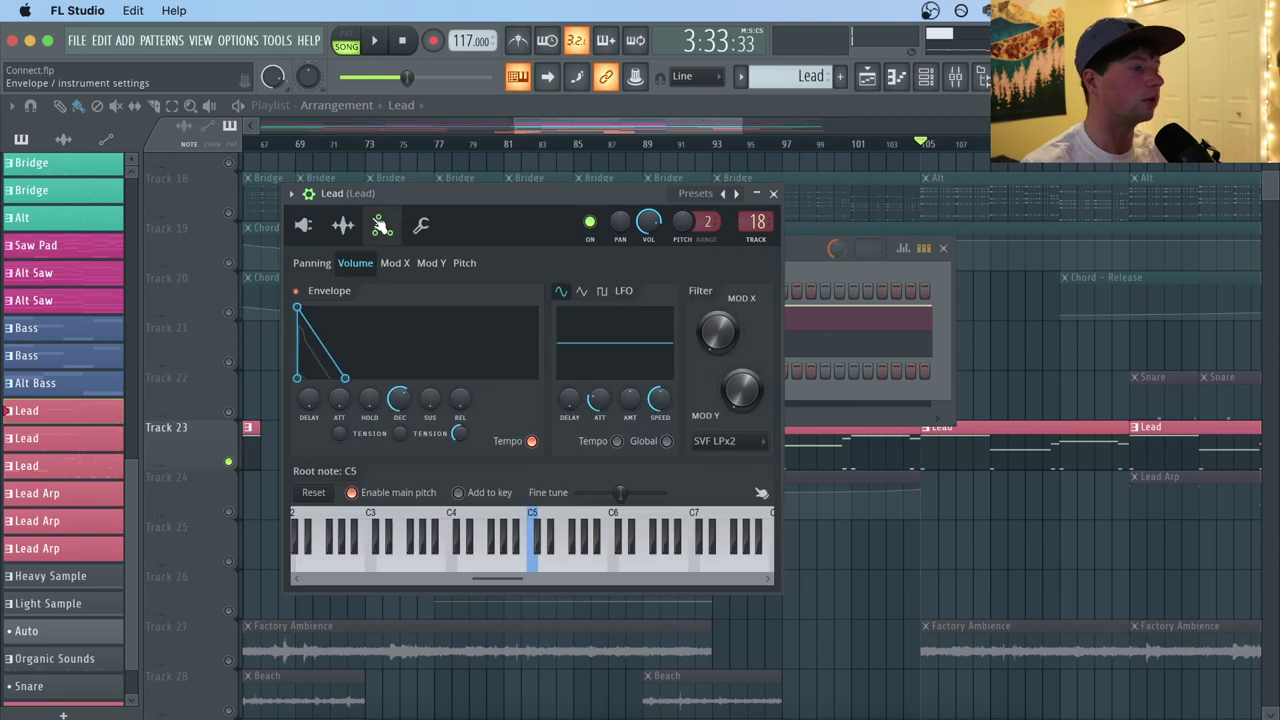
click(395, 263)
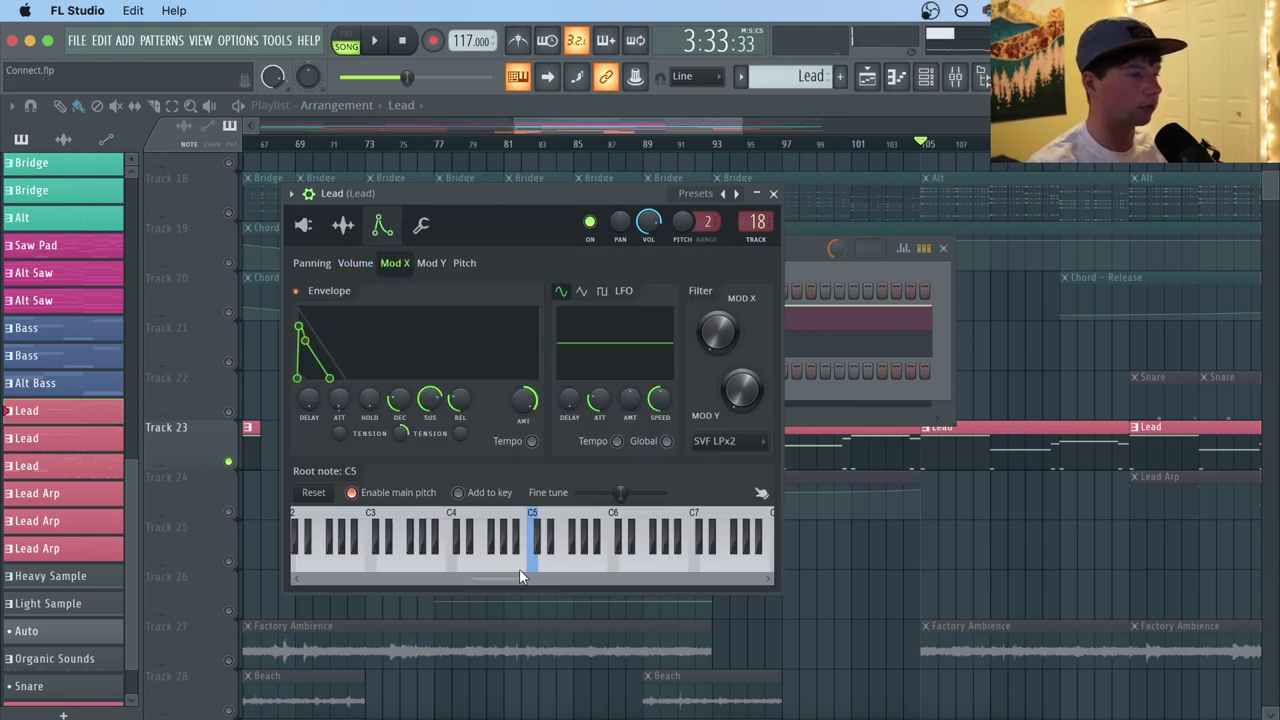
Audition notes on the Lead's keyboard, view the filter type choices and Mod X filter control, and close the instrument.
click(630, 568)
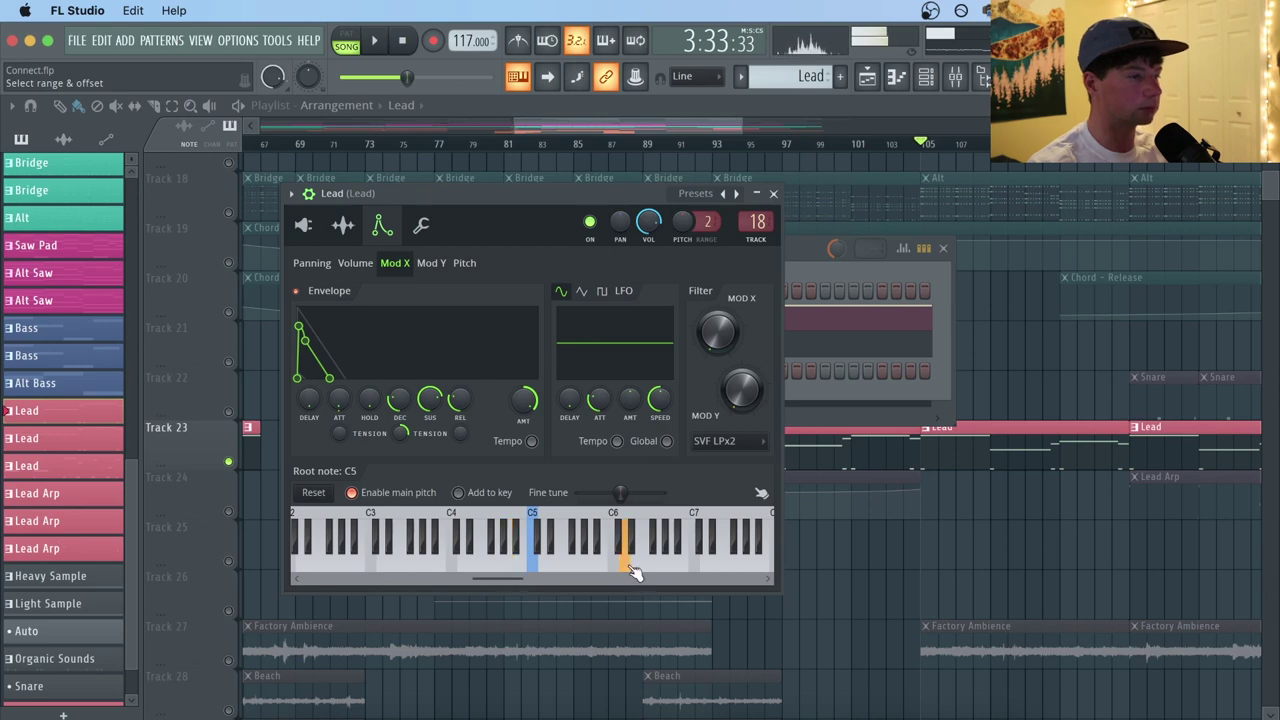
click(731, 442)
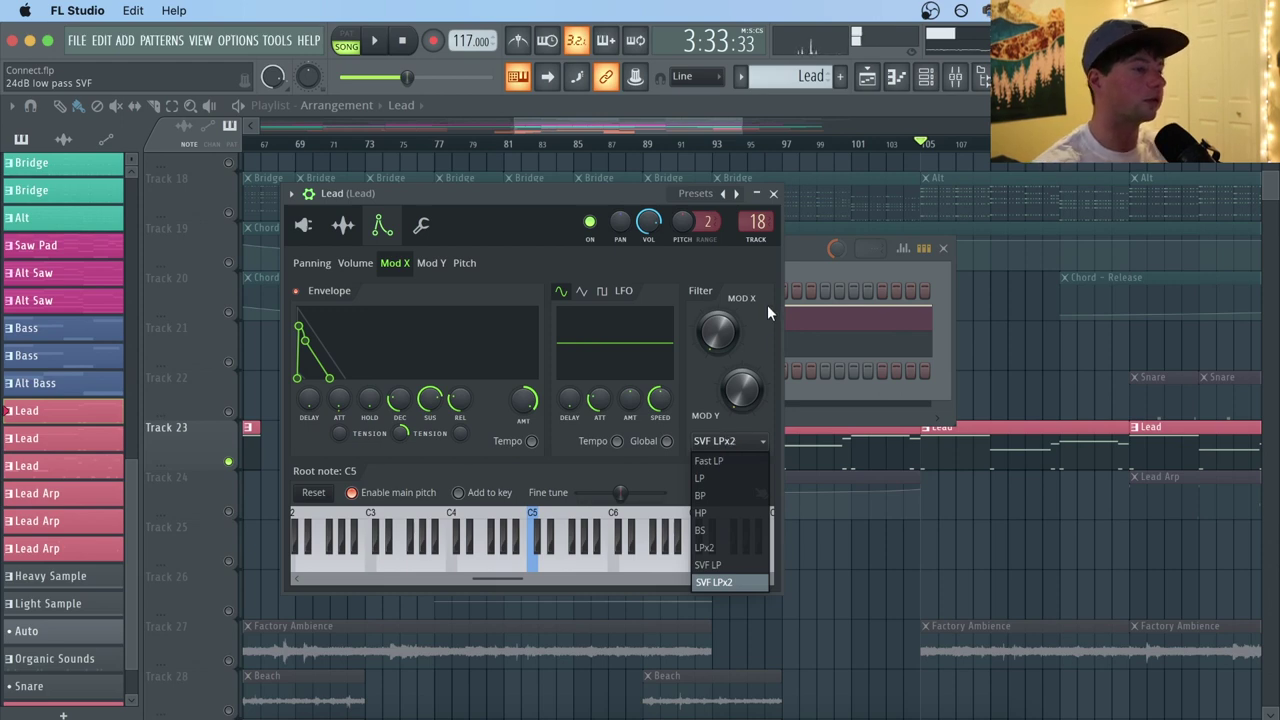
click(717, 340)
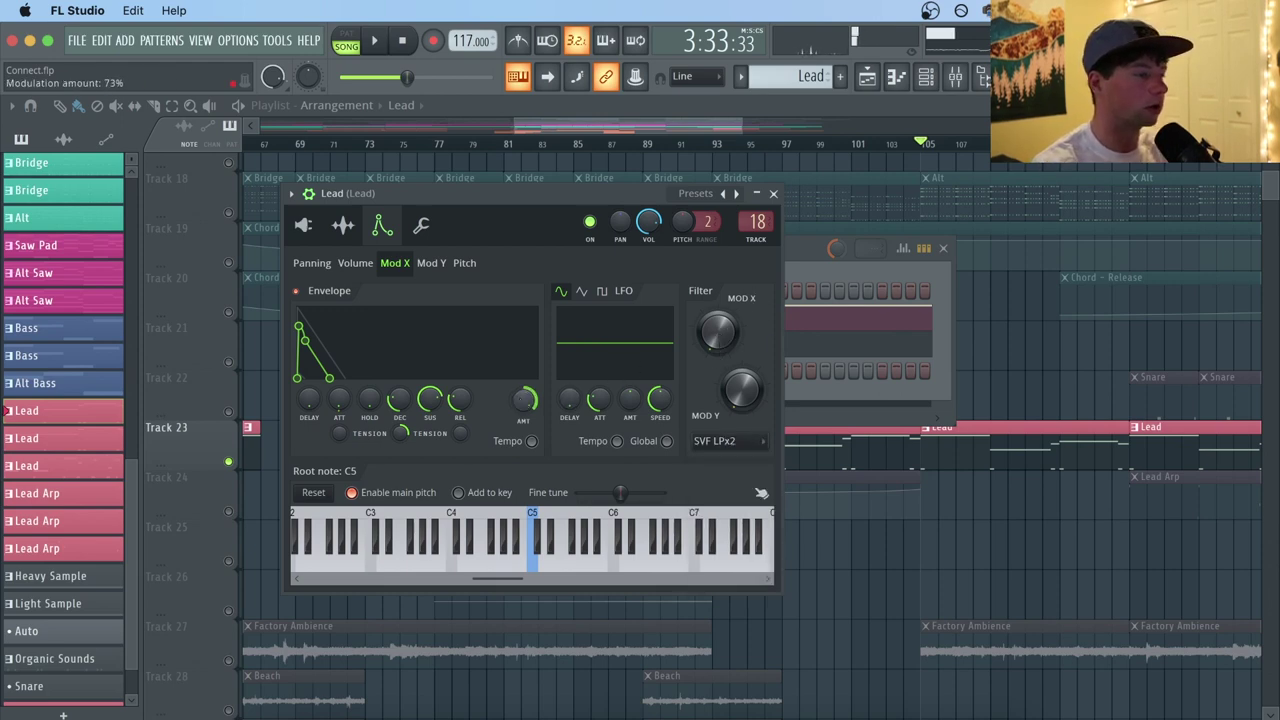
click(546, 560)
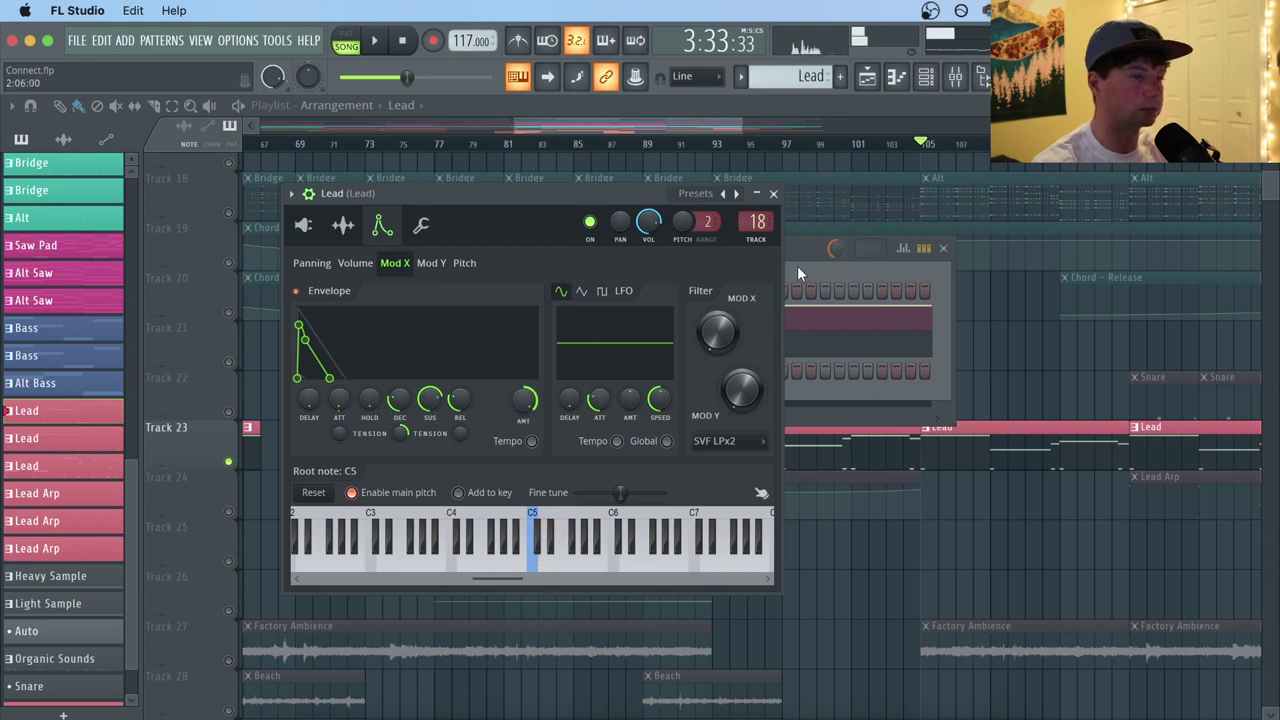
click(773, 193)
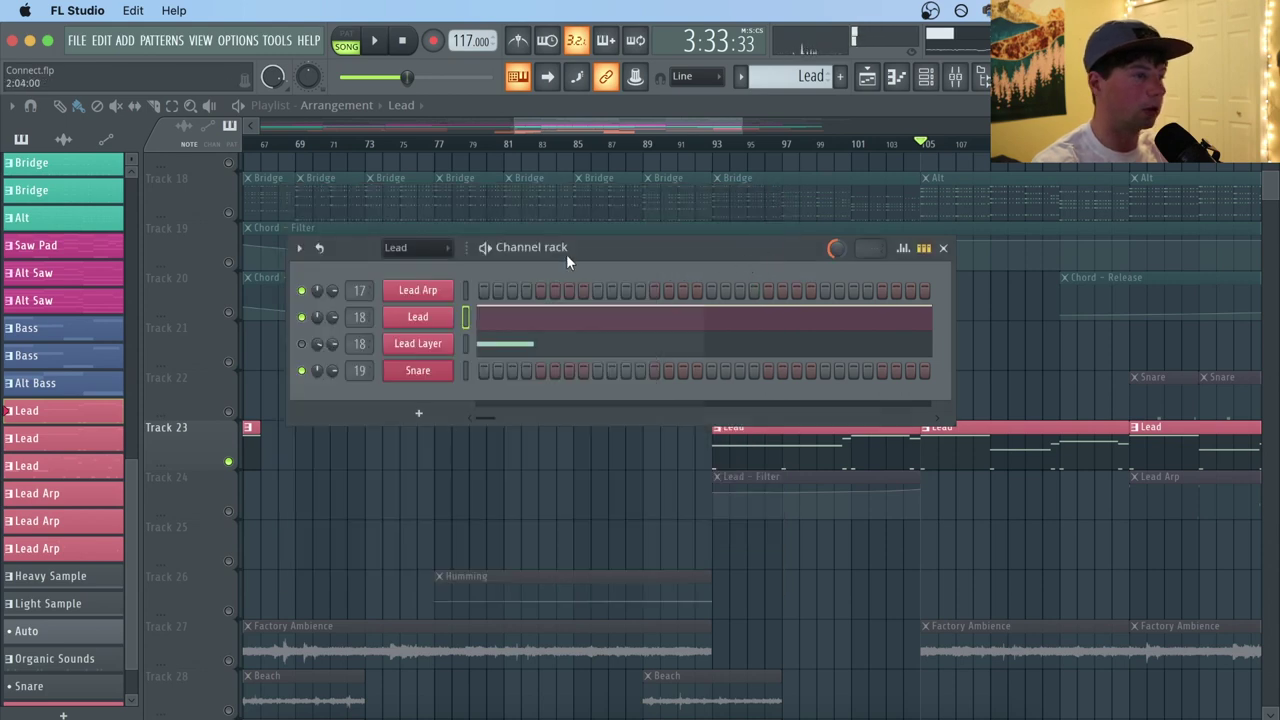
Examine the Lead Layer channel's SSMiM_Plastic_Splat1_2.wav sample settings, then unmute the channel and audition the sample.
click(440, 346)
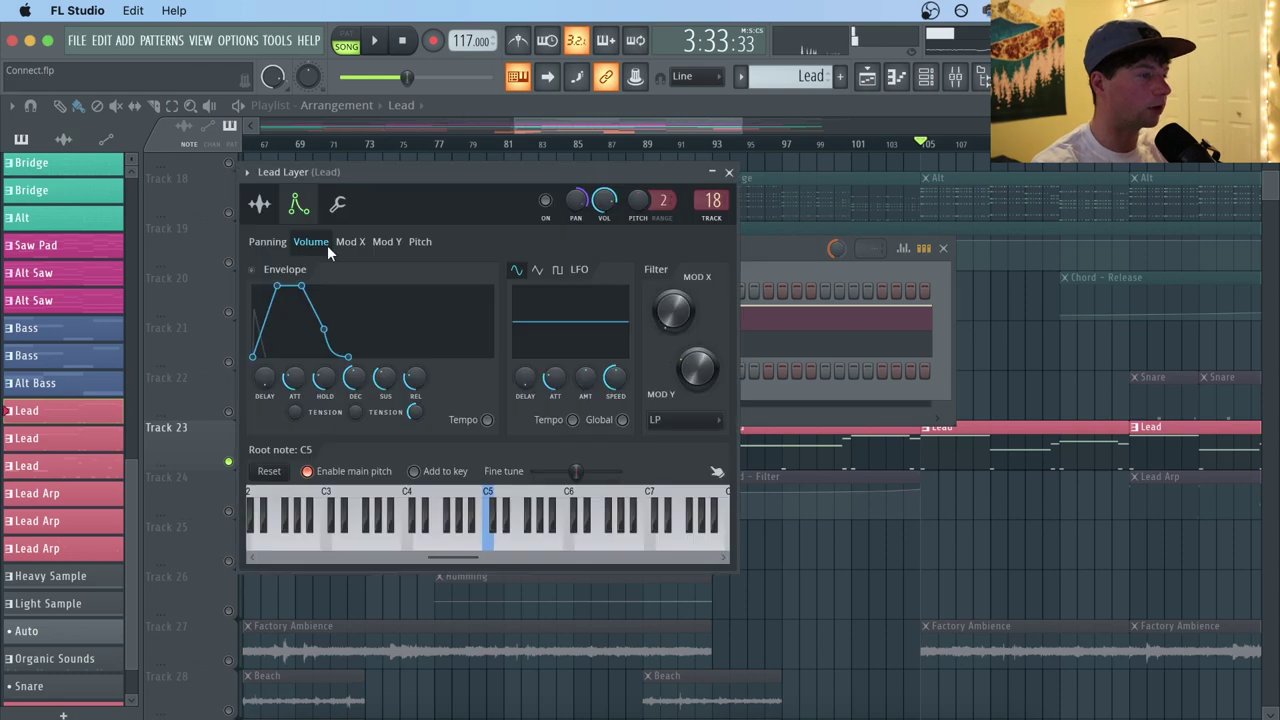
click(260, 205)
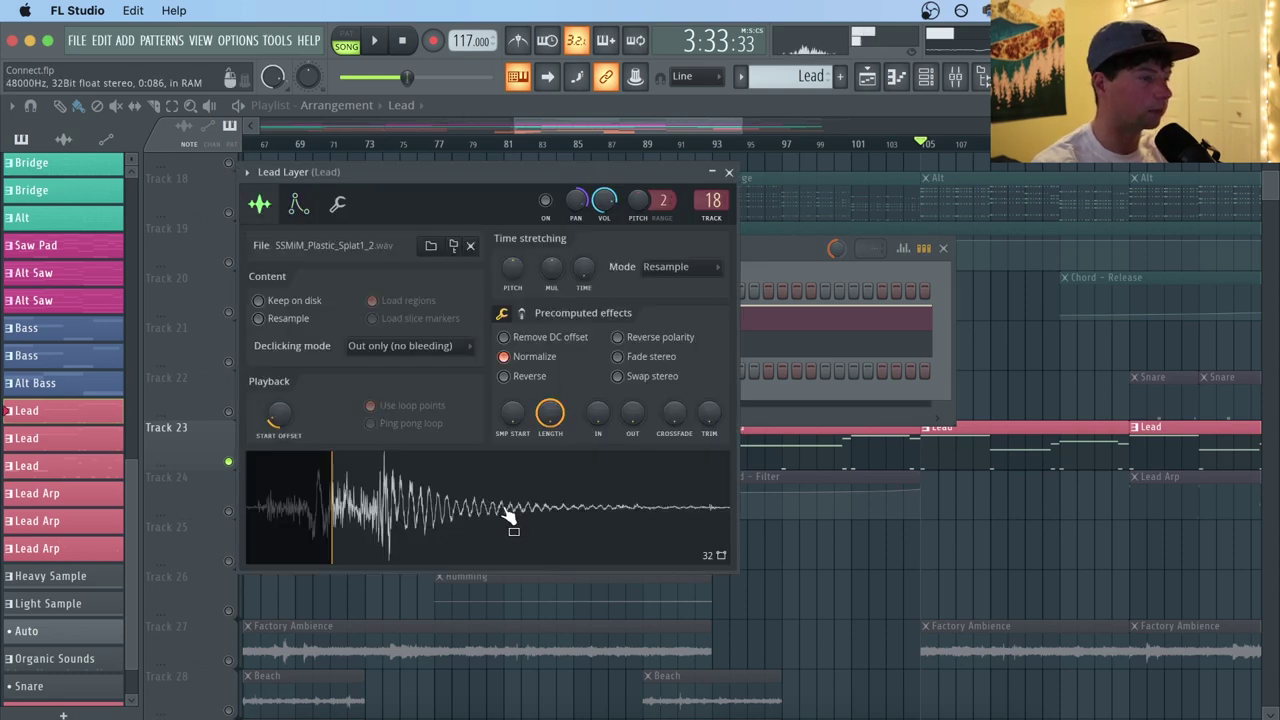
click(770, 249)
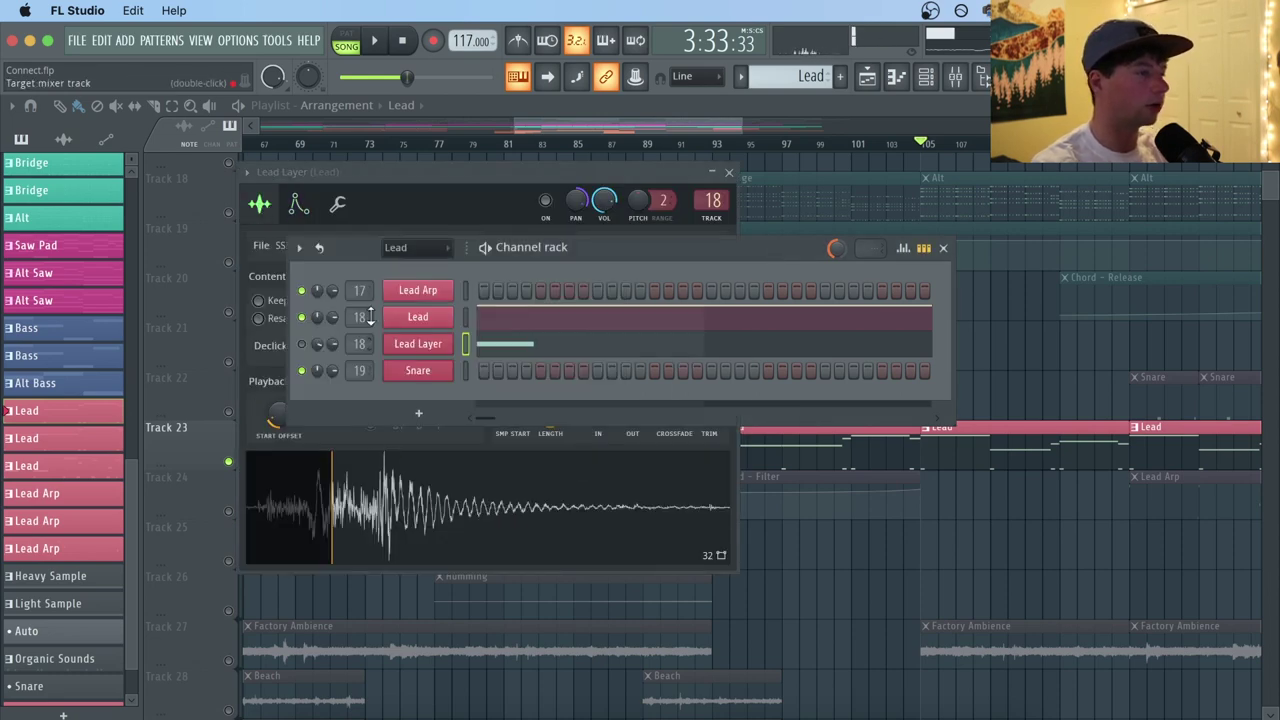
click(302, 345)
click(470, 478)
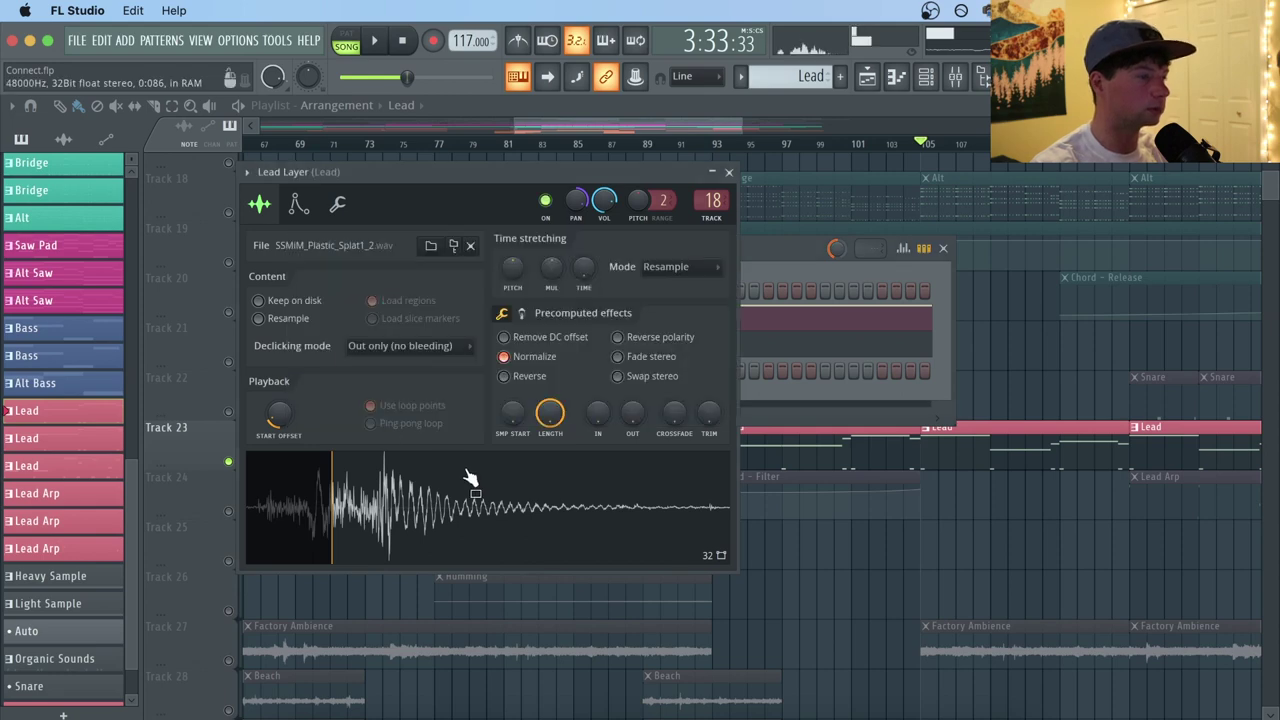
Compare playback of the Lead pattern with the Lead Layer channel muted and unmuted, leaving the layer on.
click(782, 257)
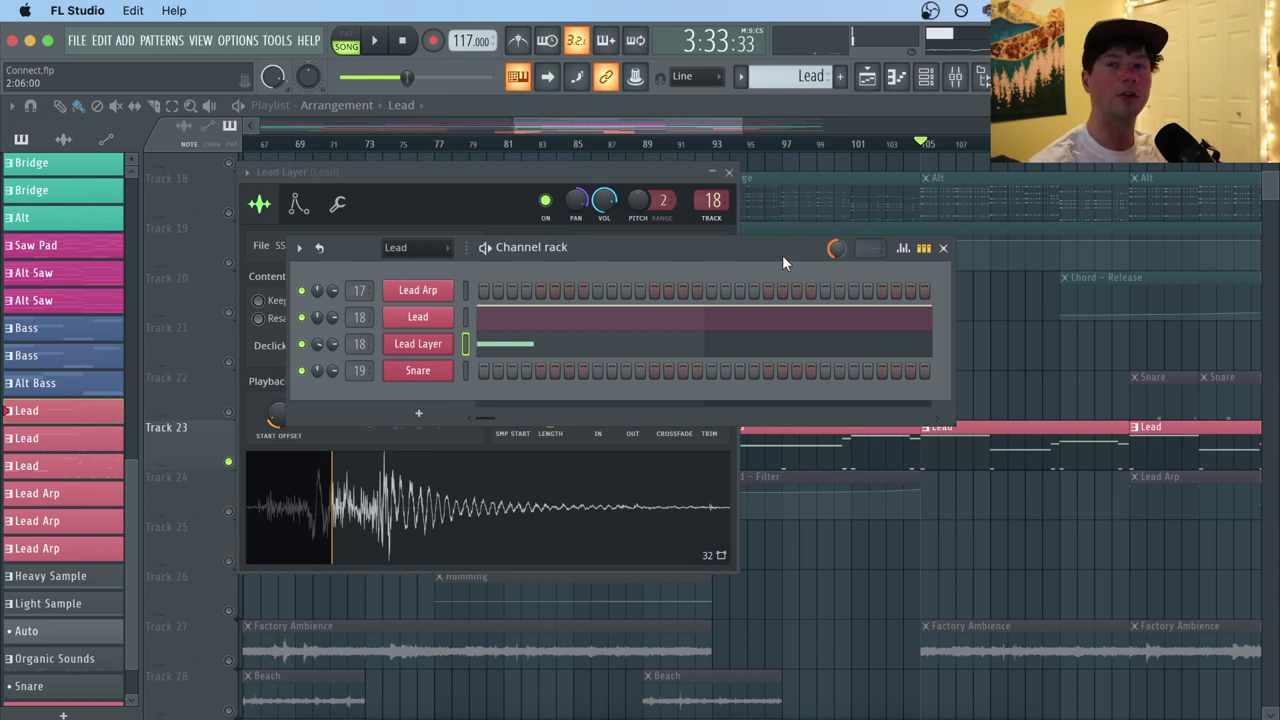
click(305, 345)
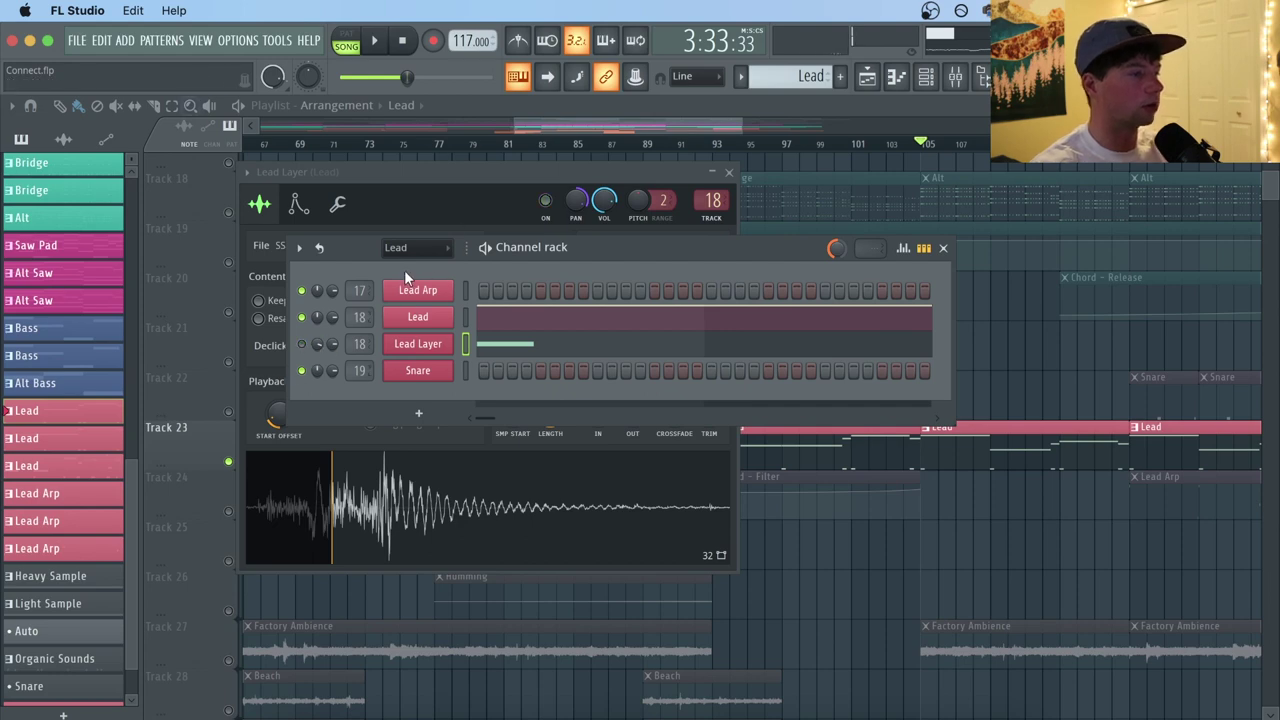
key(space)
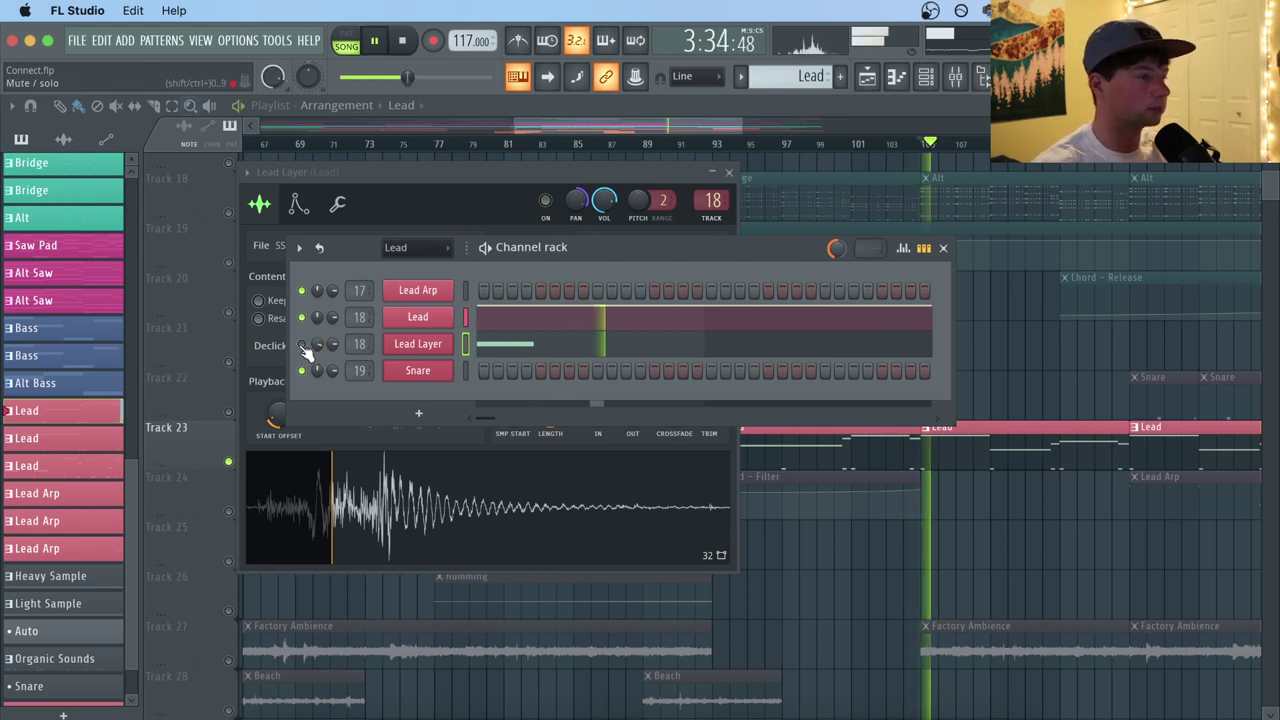
key(space)
key(space)
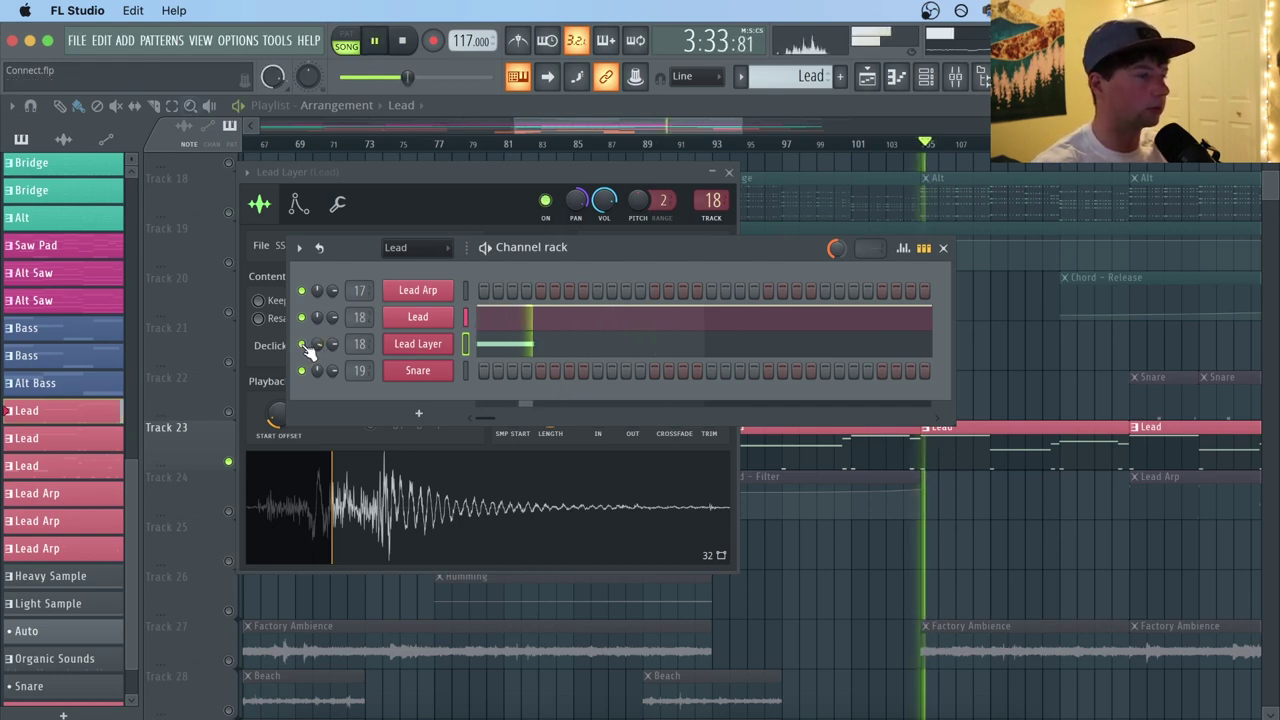
key(space)
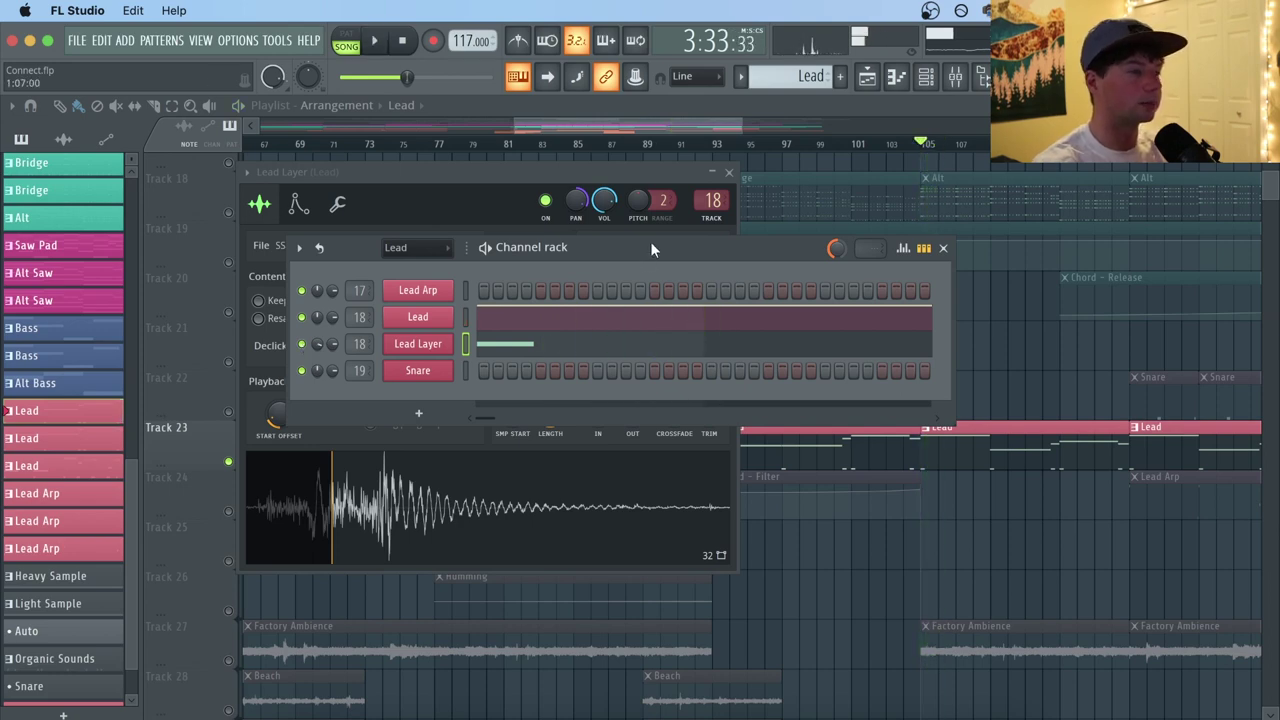
Show the Lead insert's effects in the mixer and examine its Auburn Sounds Panagement 2 settings.
key(F9)
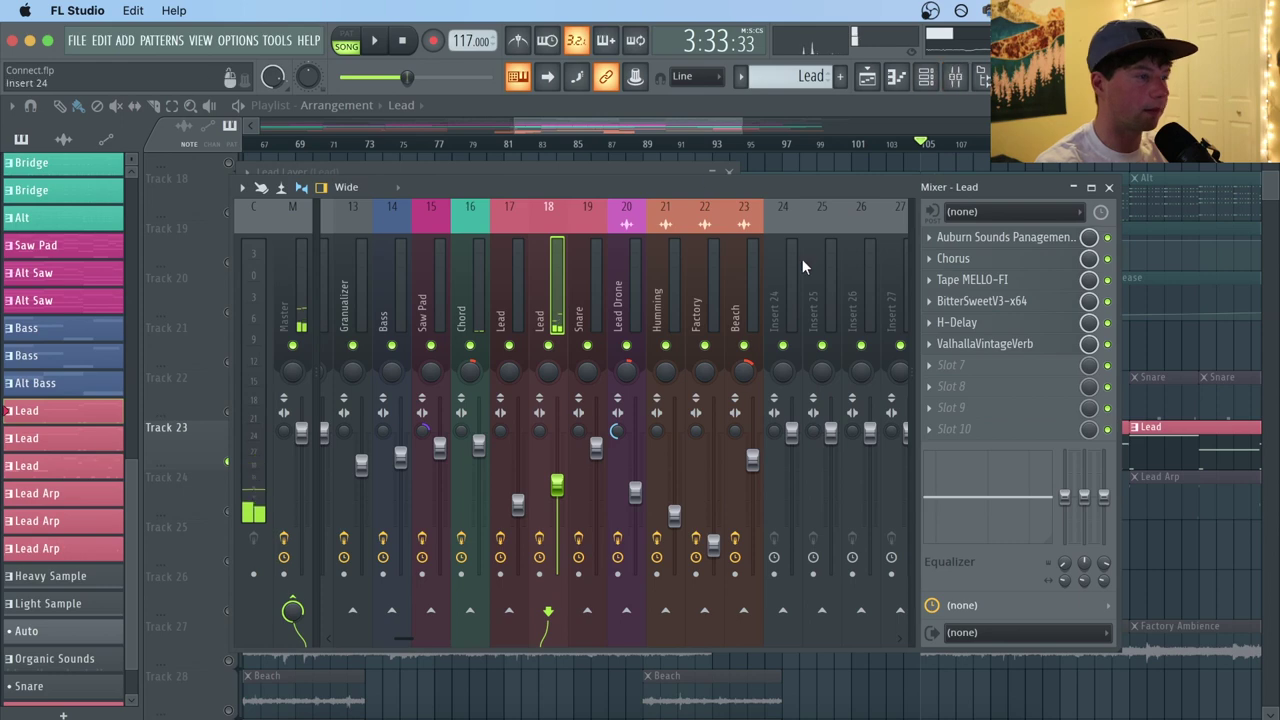
click(1062, 245)
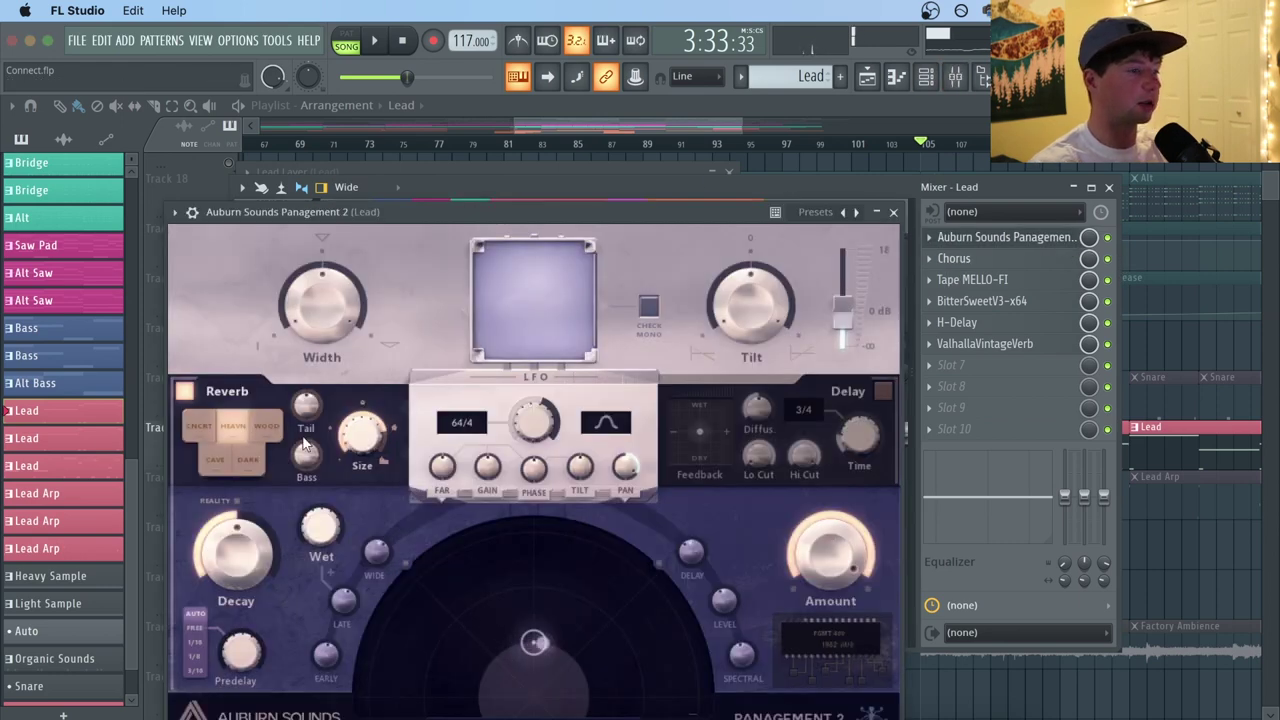
click(893, 213)
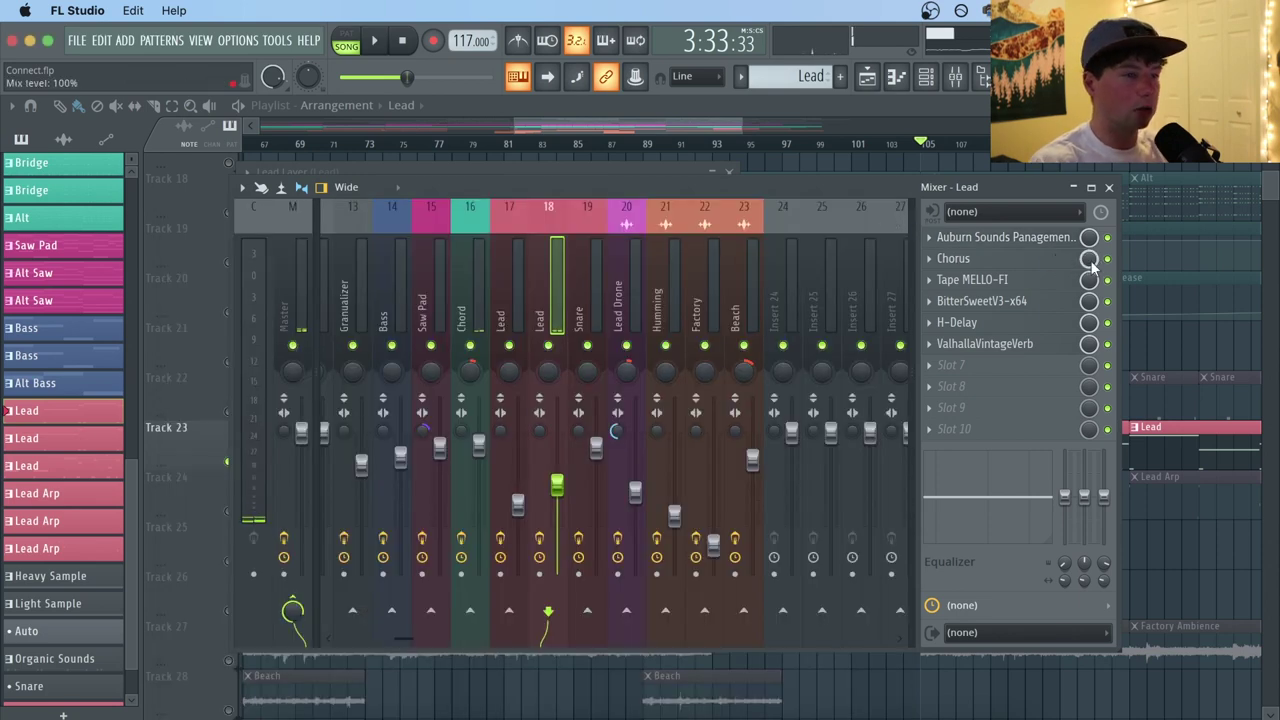
Turn the Lead insert's BitterSweetV3-x64 amount towards Bitter to 26.96 % and close the plugin.
click(1042, 303)
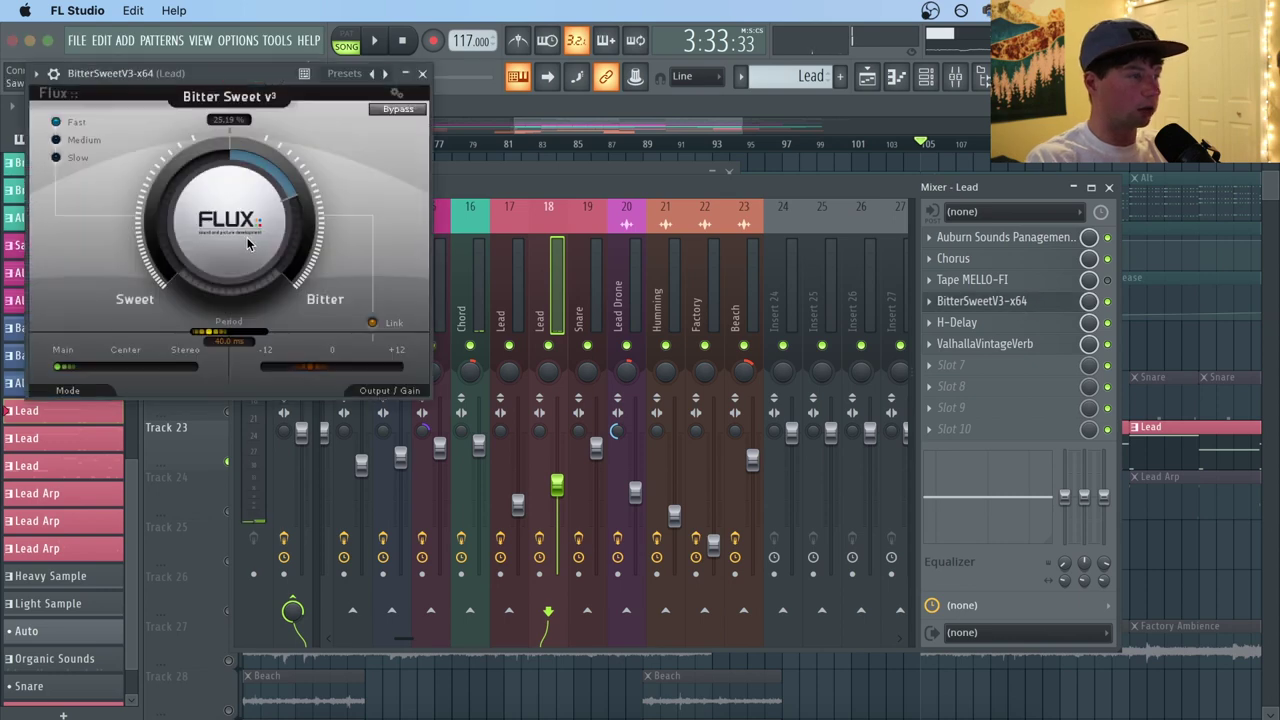
drag(248, 244, 250, 240)
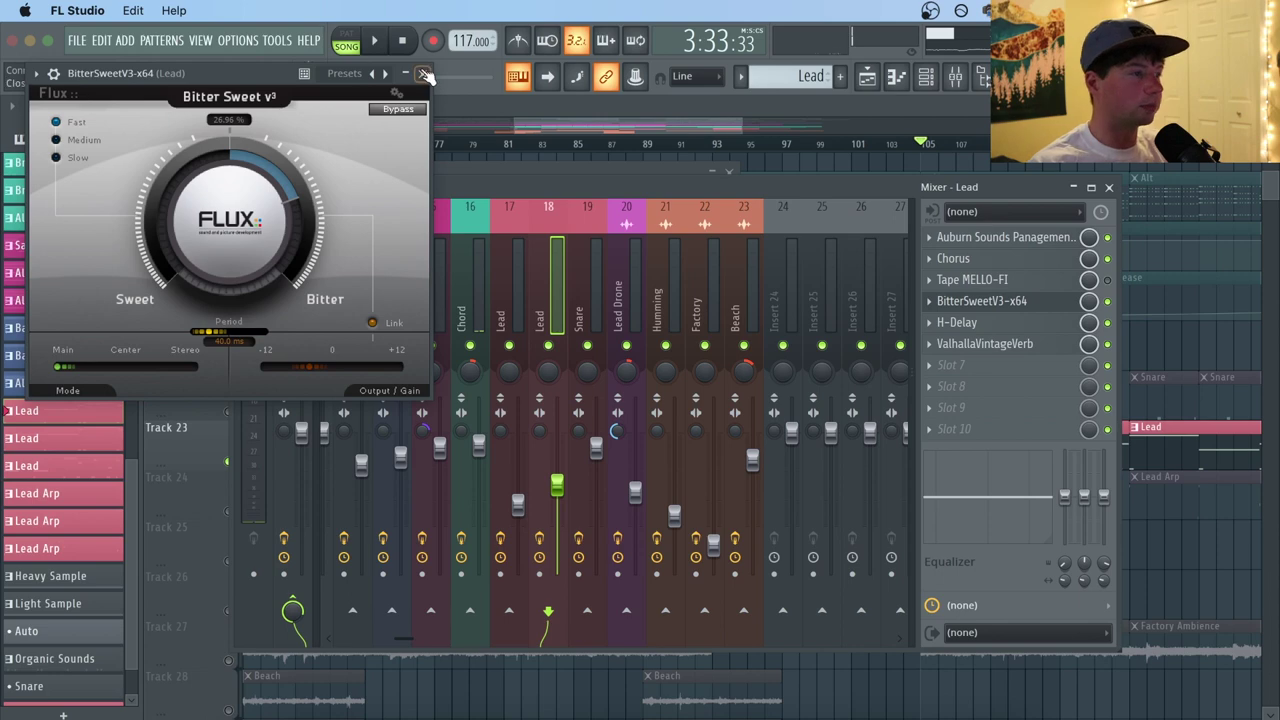
click(424, 76)
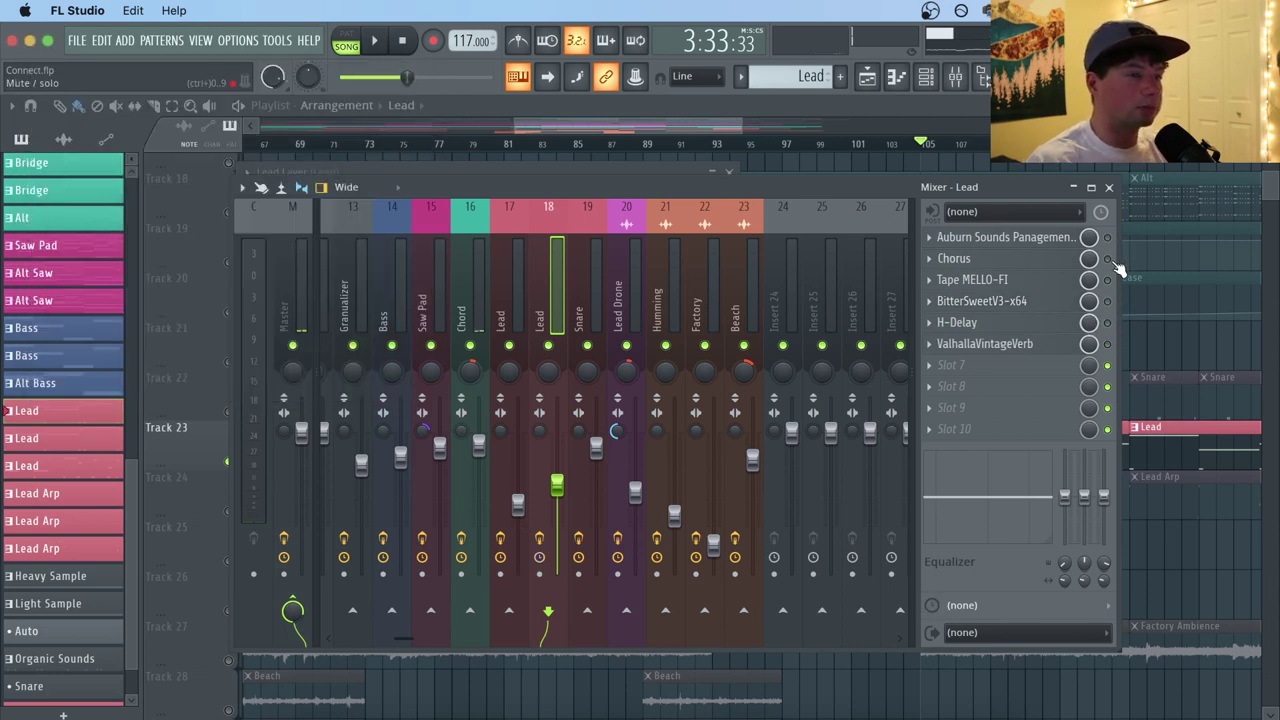
Play the lead dry, with Panagement, Chorus and Tape MELLO-FI enabled, and with BitterSweetV3, H-Delay and ValhallaVintageVerb also re-enabled.
key(space)
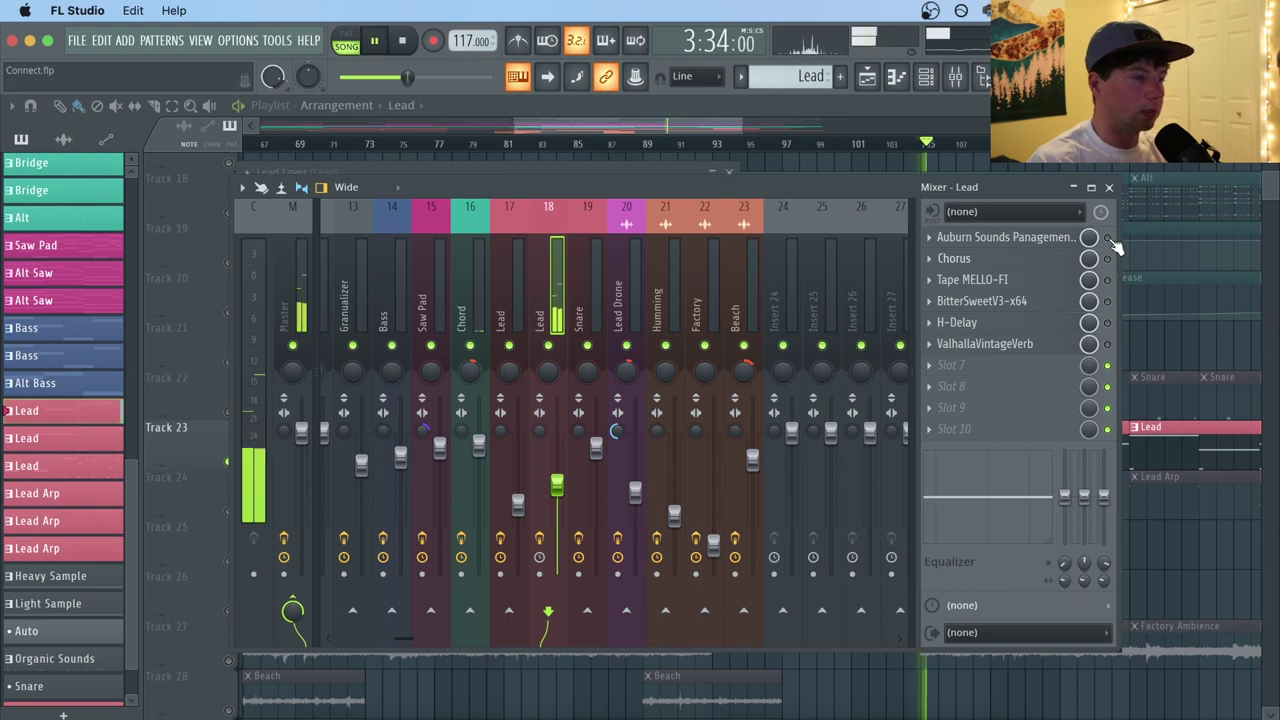
key(space)
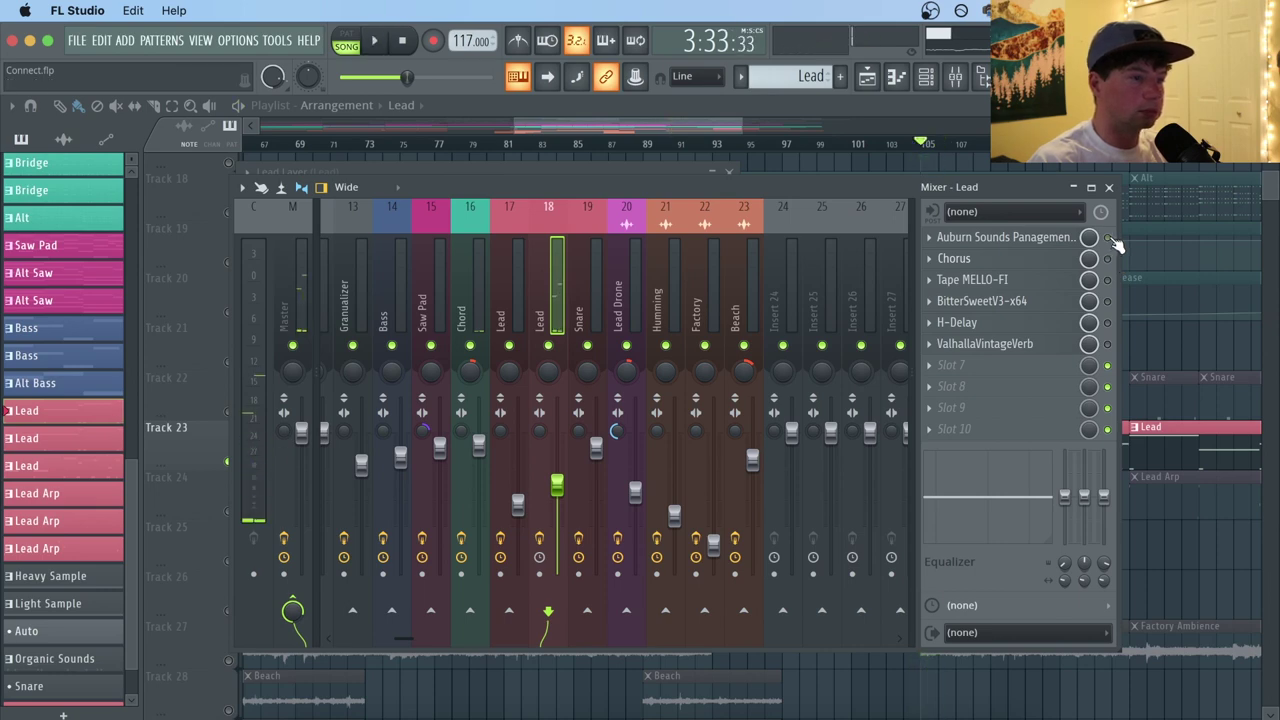
click(1108, 281)
key(space)
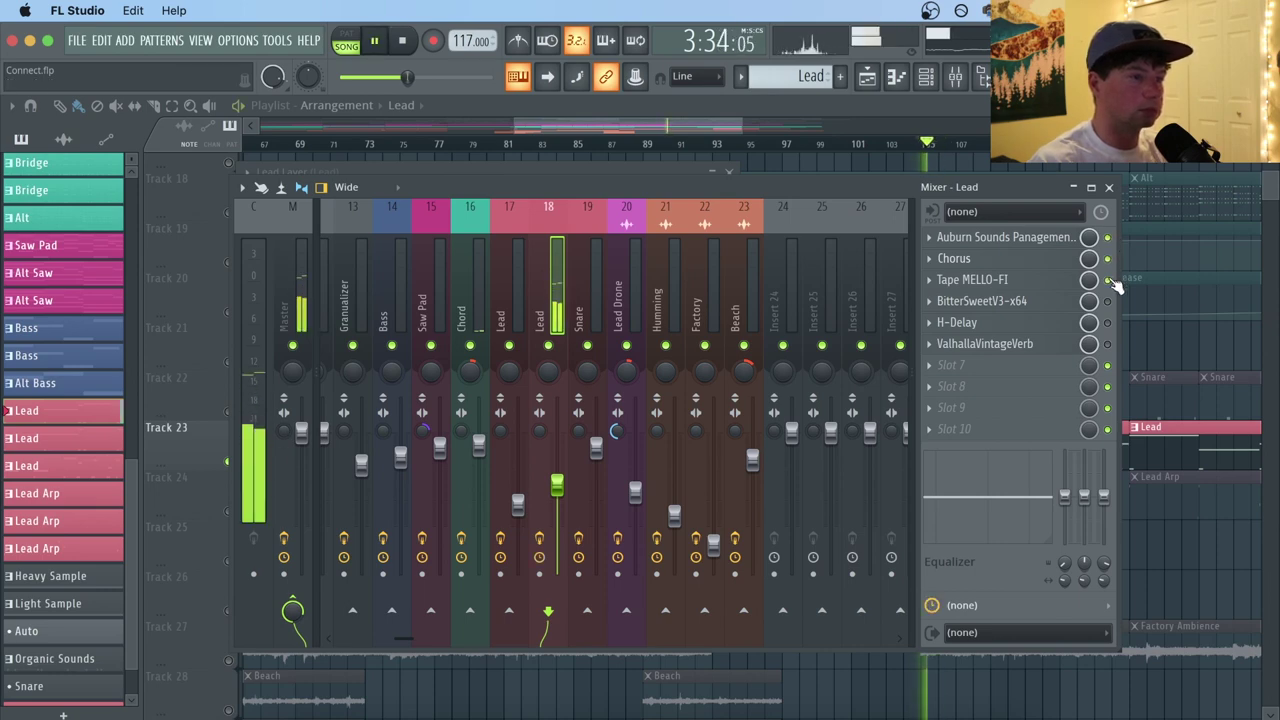
key(space)
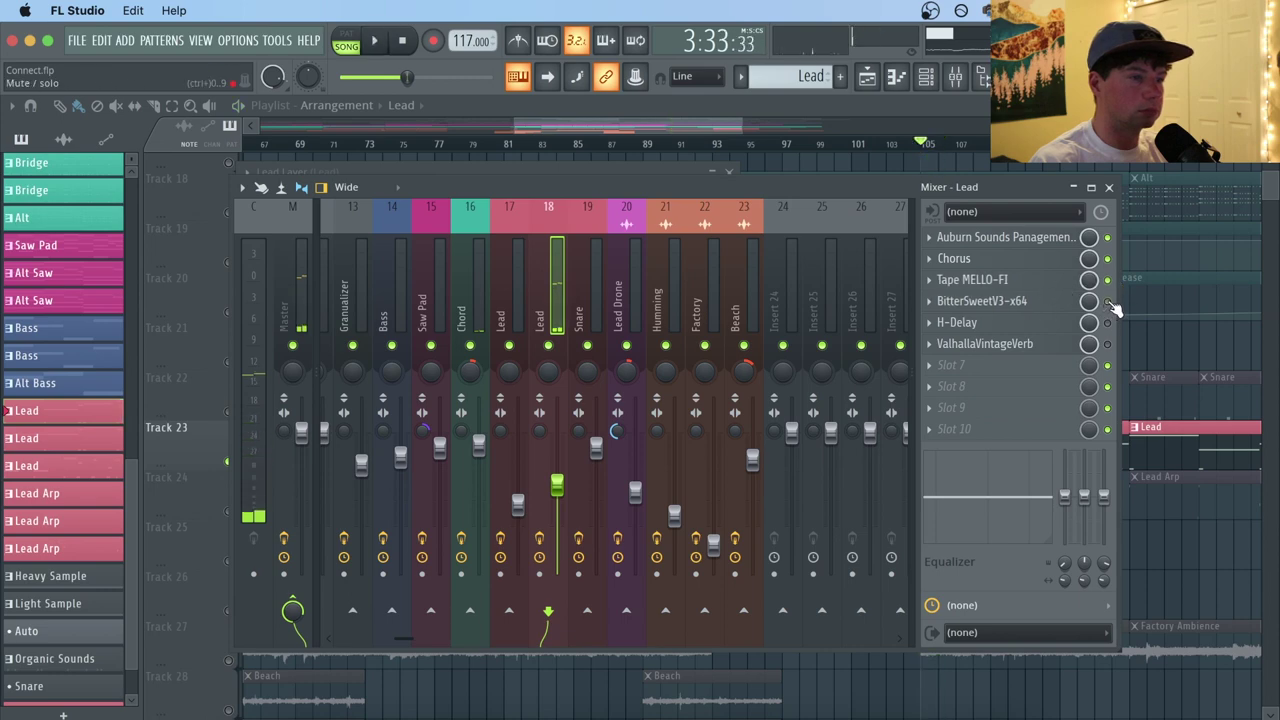
key(space)
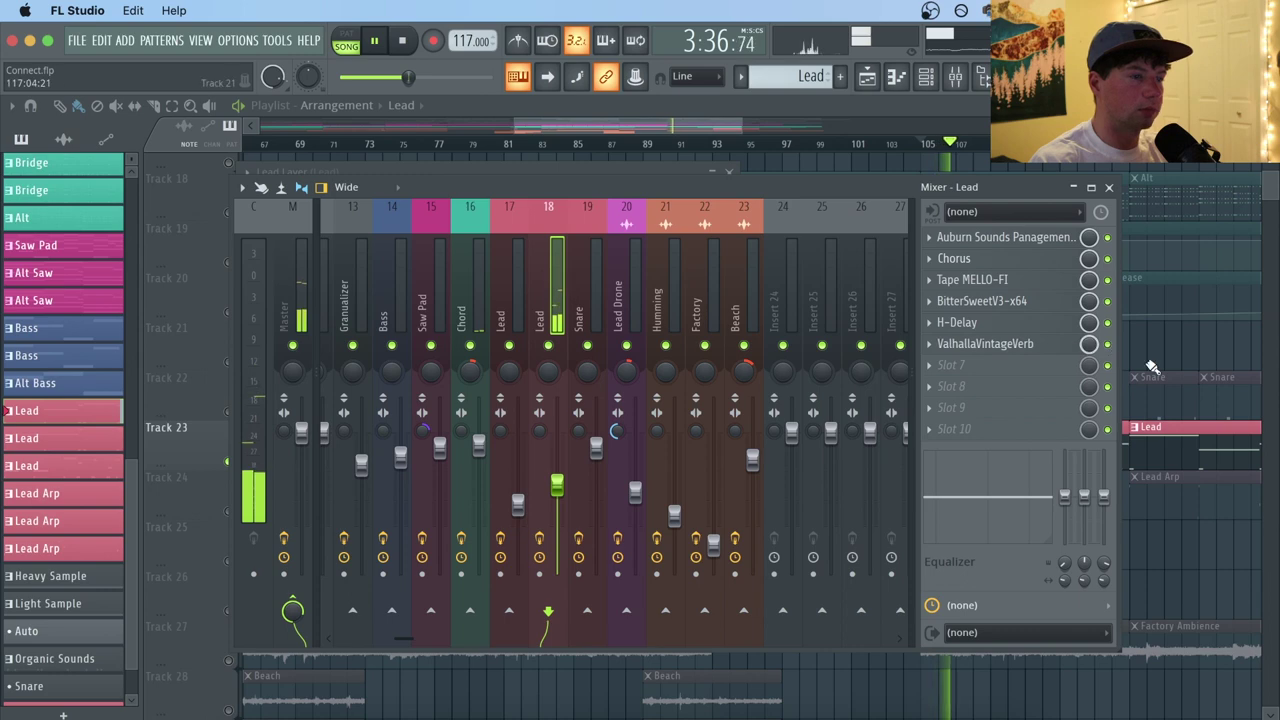
Return to the playlist, stop playback, open the Lead Arp pattern in the channel rack, and reset the song to its start.
click(1170, 357)
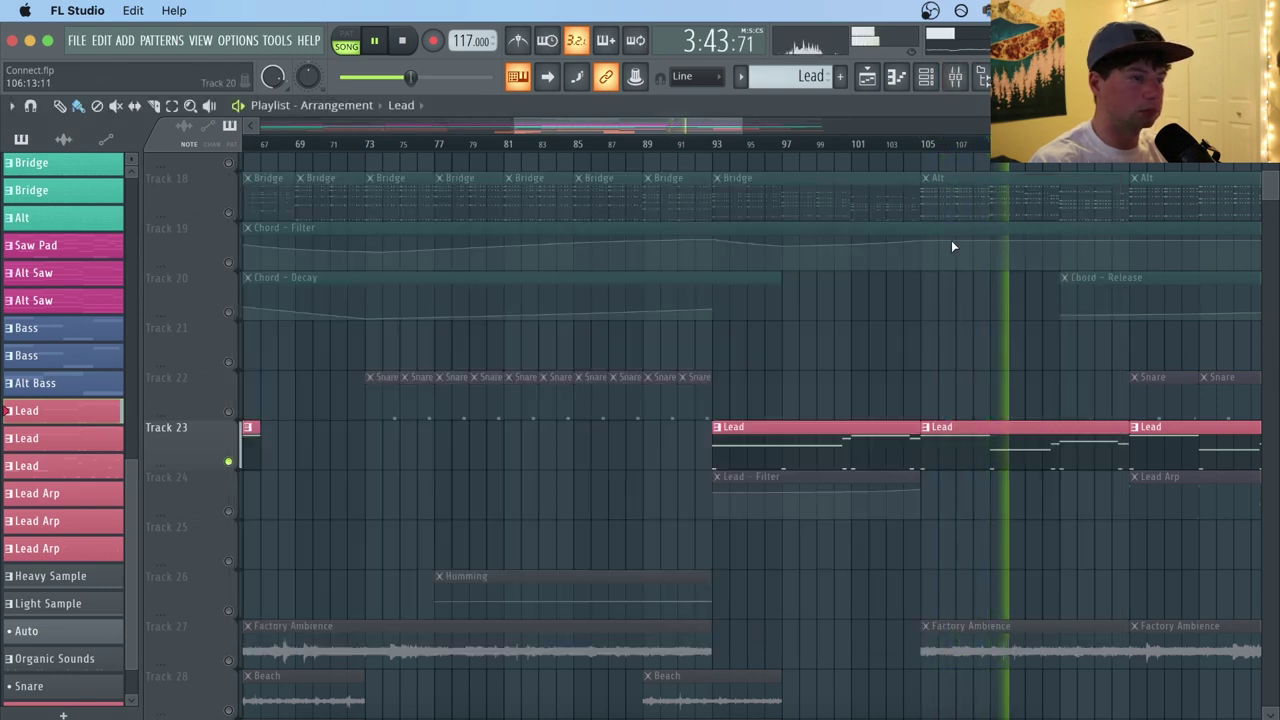
scroll(935, 157, down, 5)
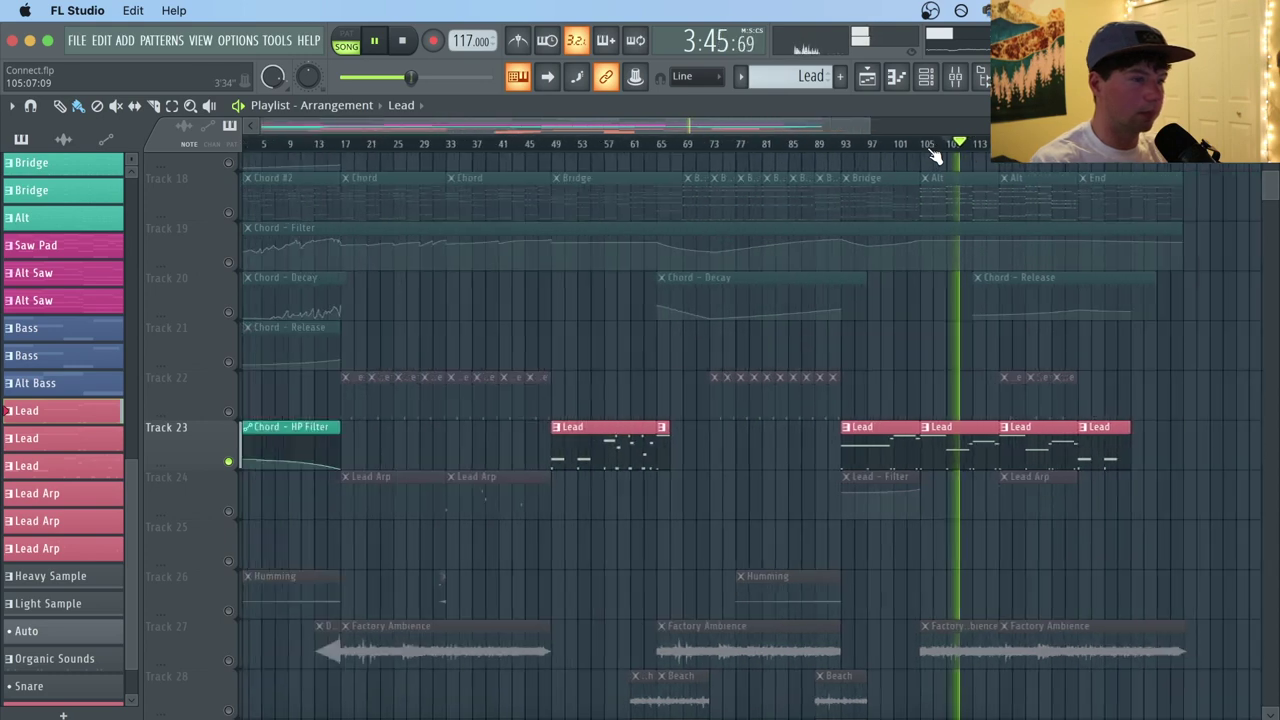
key(space)
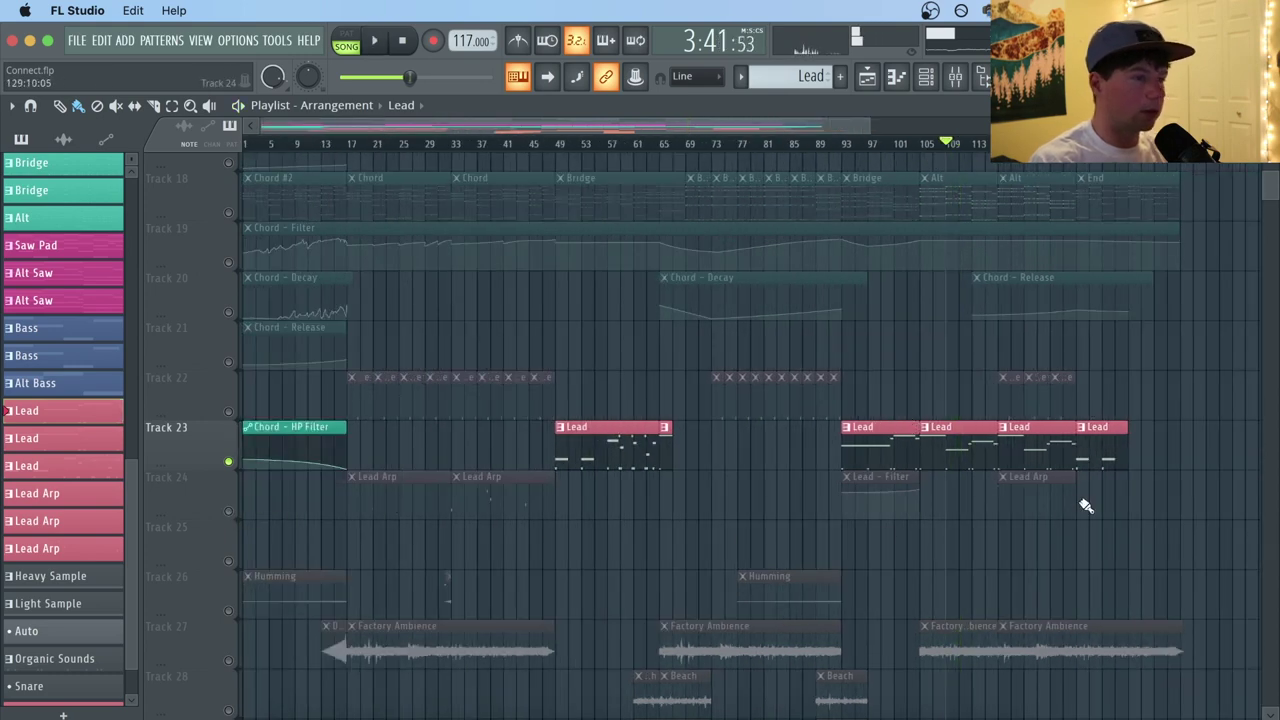
double_click(1020, 497)
click(896, 77)
click(926, 78)
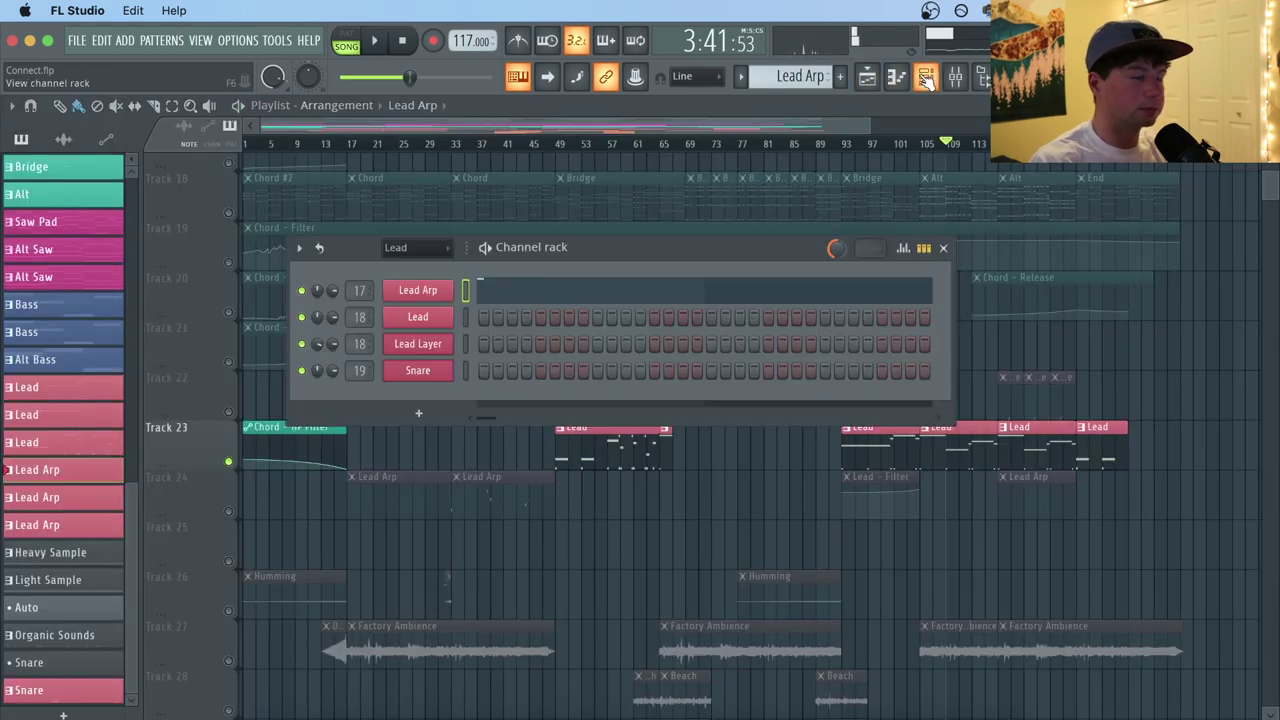
click(402, 42)
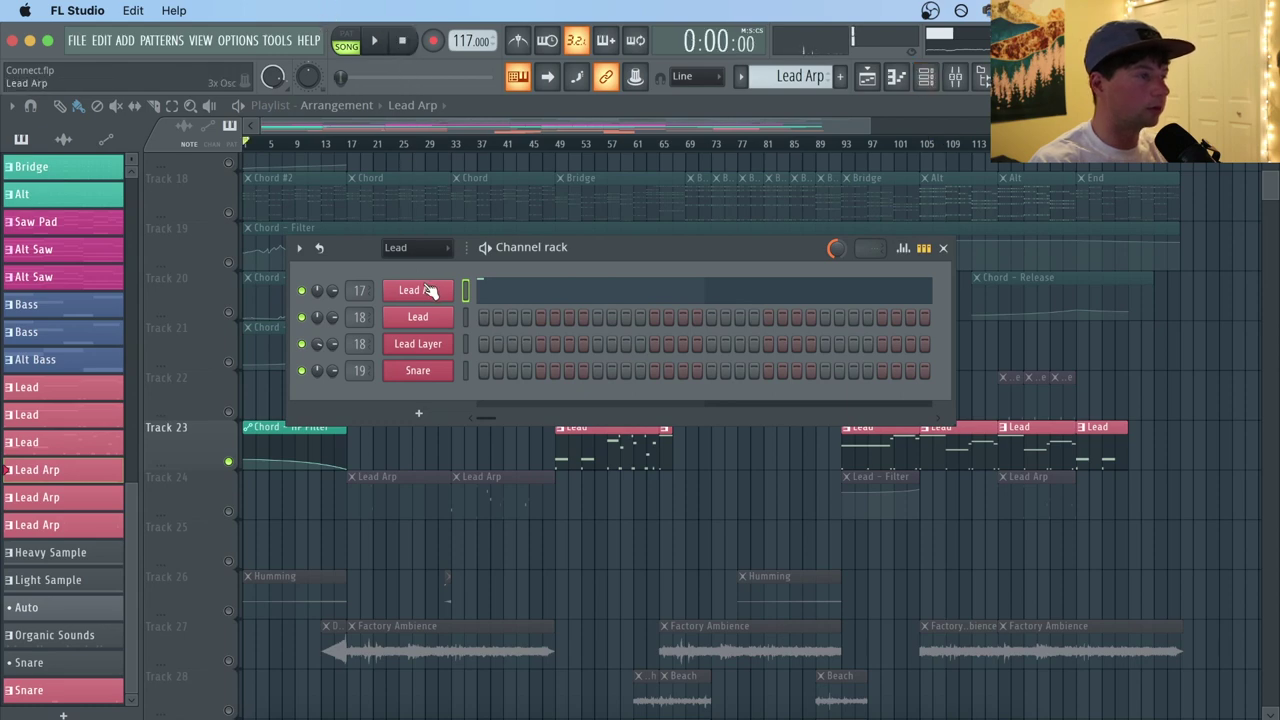
Examine the Lead Arp channel's 3x Osc oscillators and its Volume and Mod X envelopes, and audition a note.
click(428, 292)
click(187, 340)
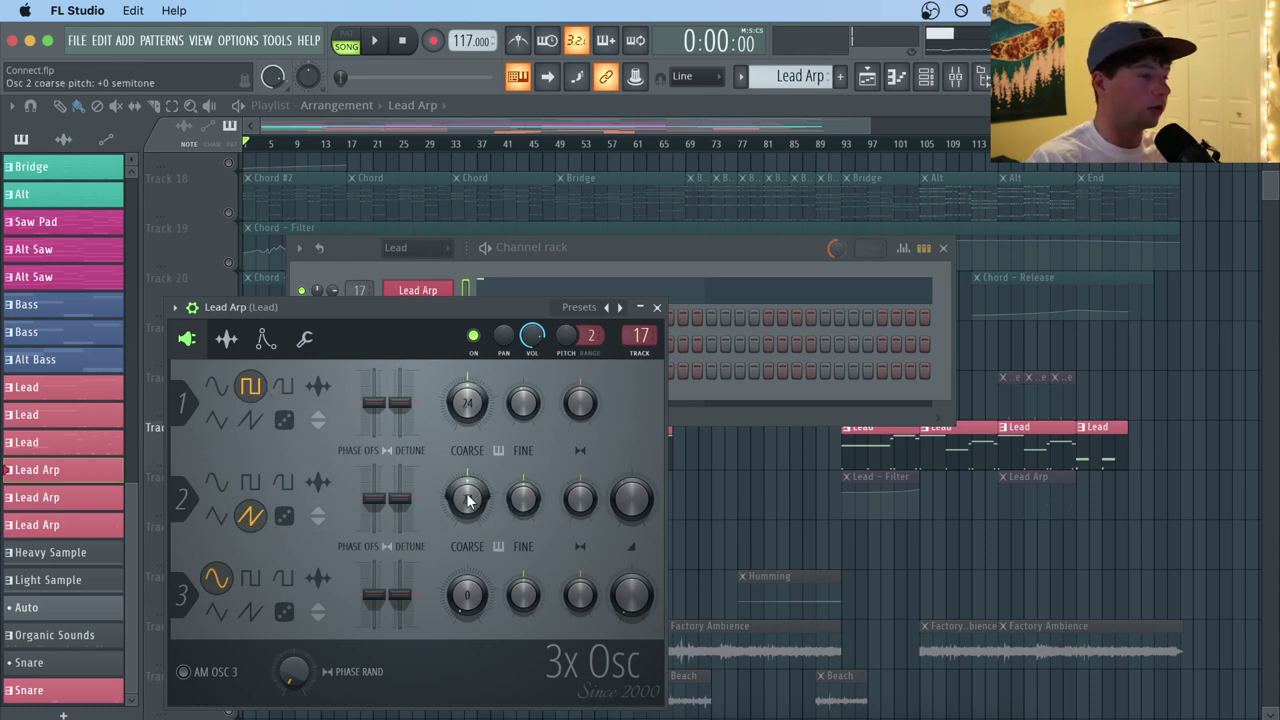
click(262, 342)
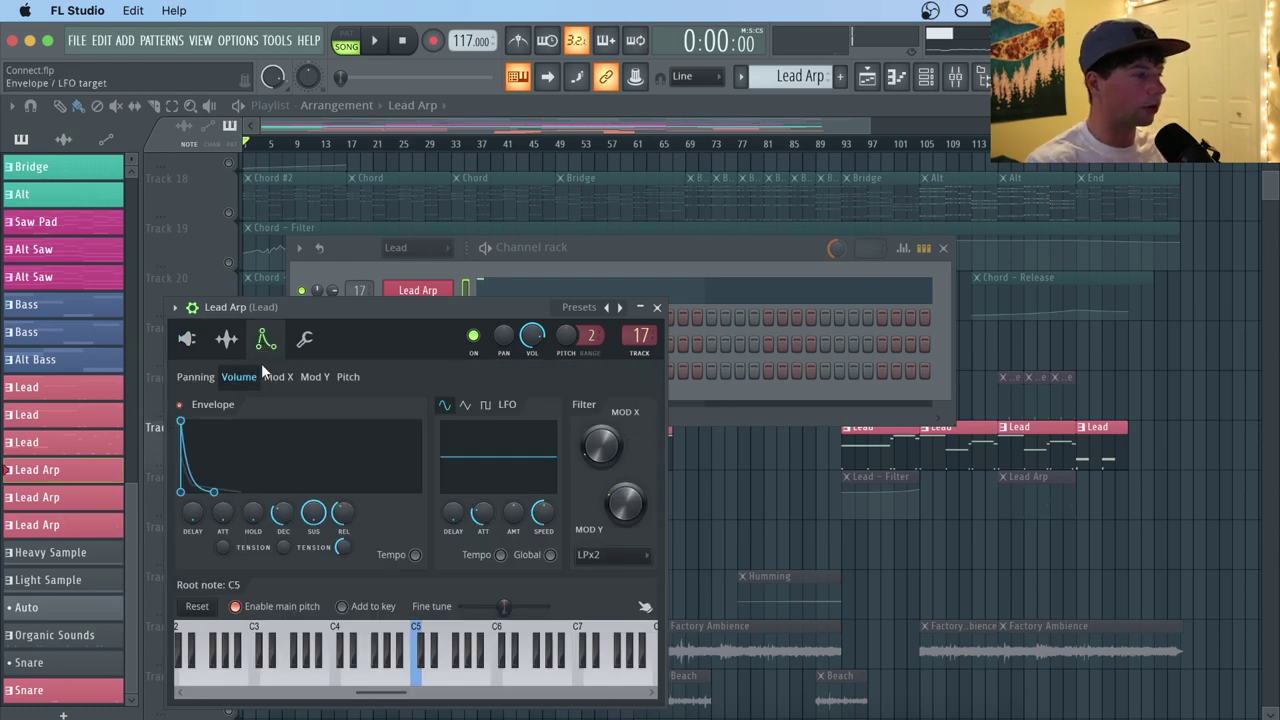
click(278, 377)
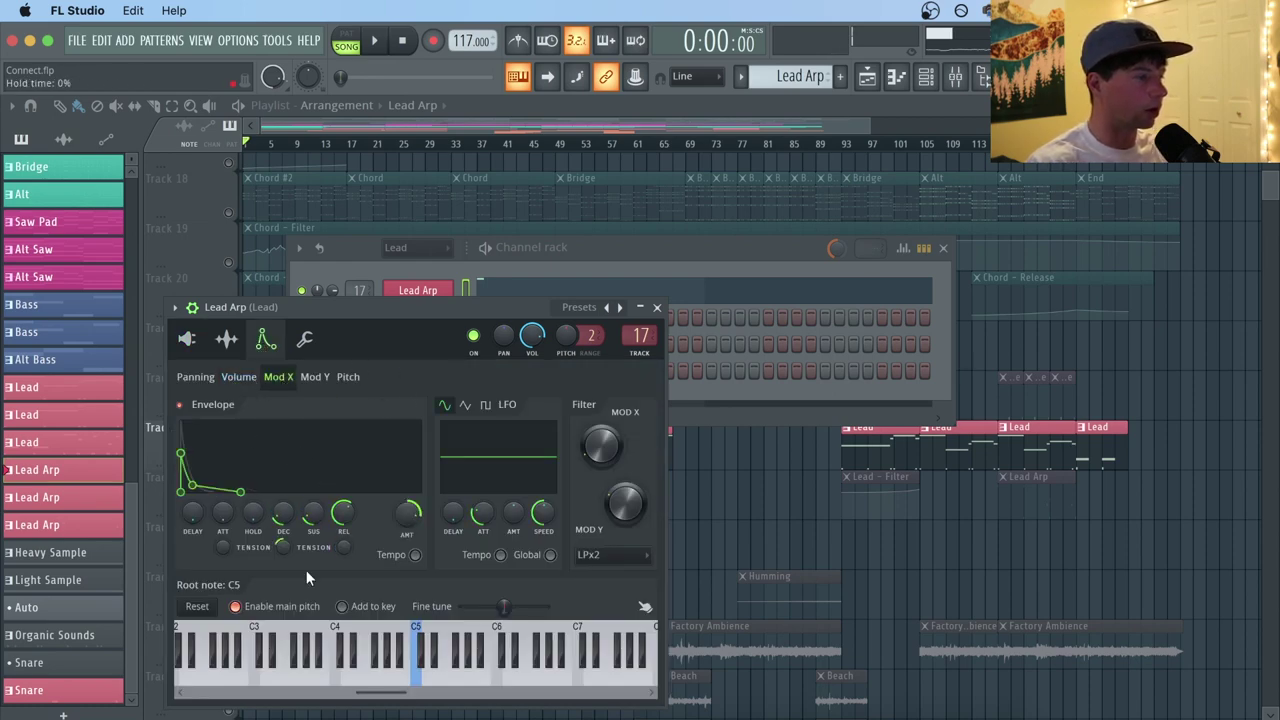
click(421, 680)
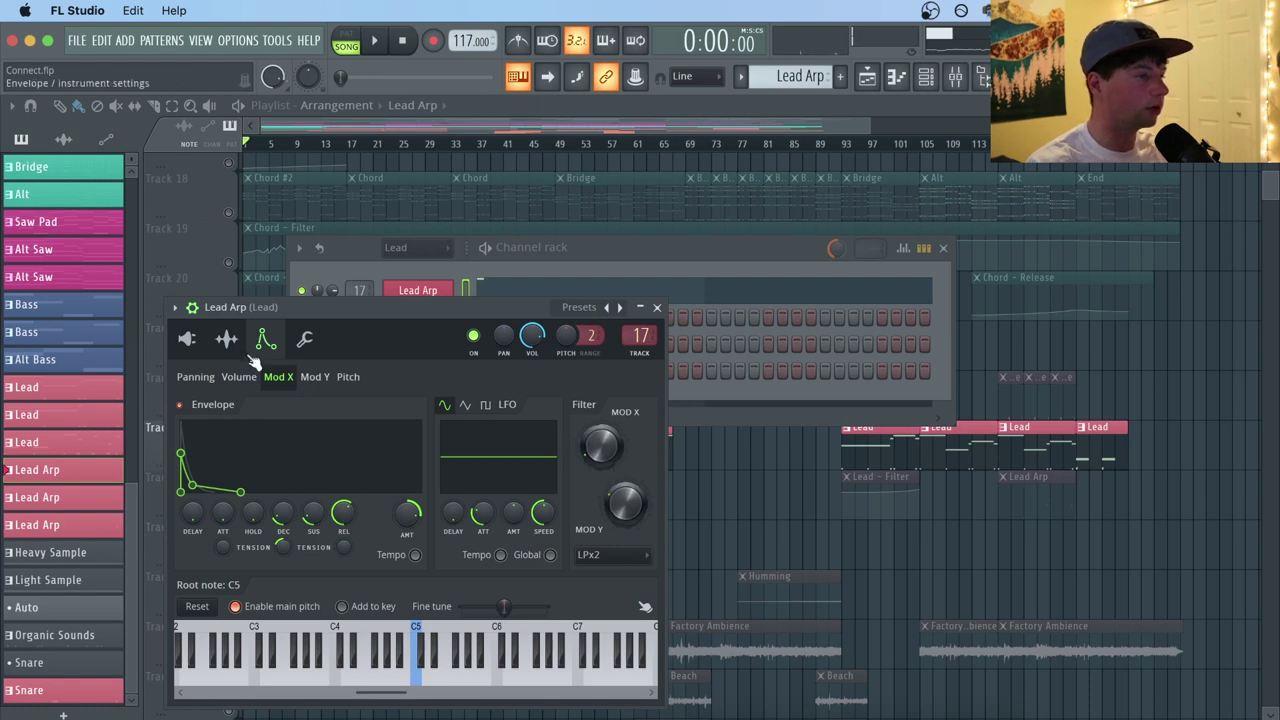
Examine the Lead Arp's arpeggiator settings, audition notes on its keyboard, and return to the playlist.
click(304, 341)
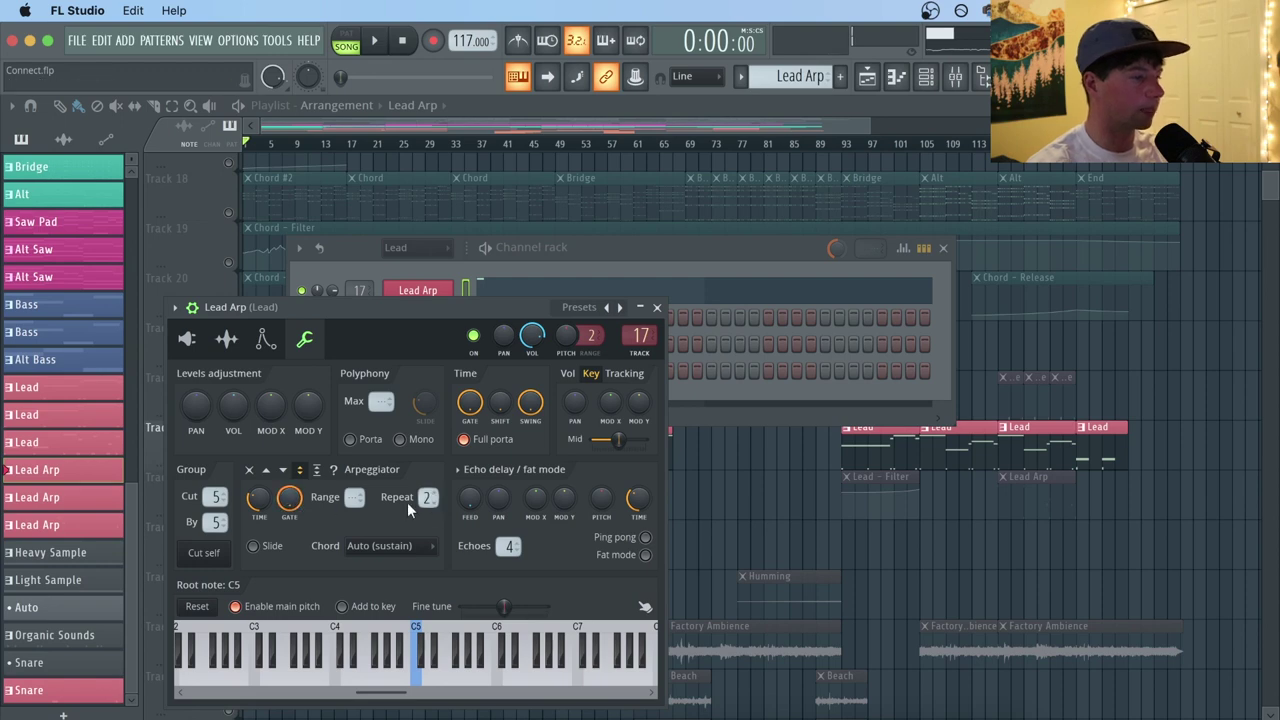
click(436, 686)
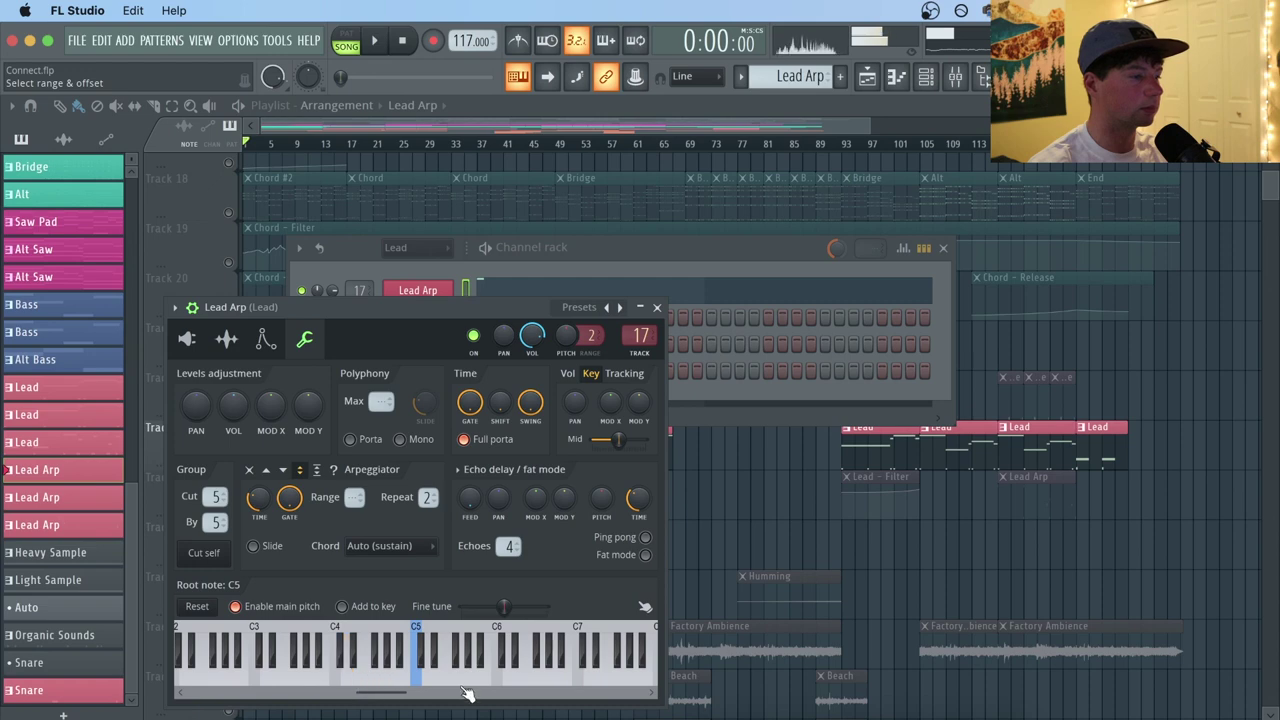
click(463, 691)
right_click(997, 568)
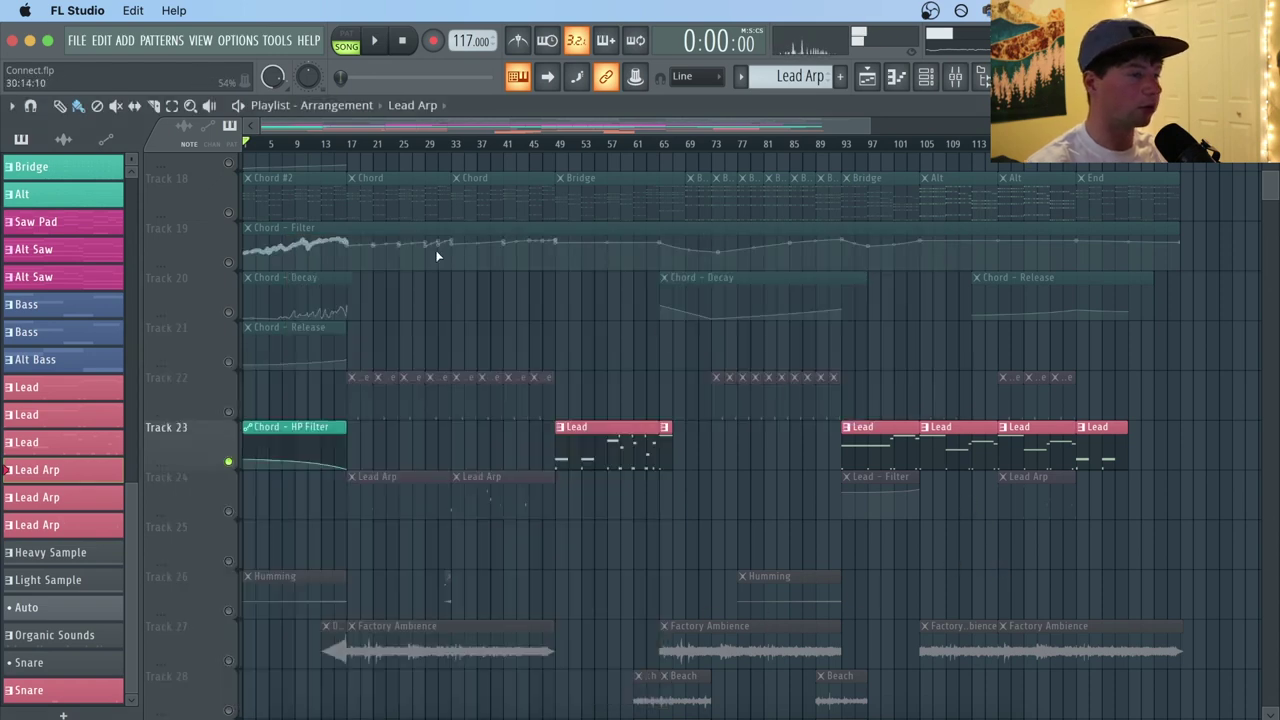
Solo the Lead Arp clips on Track 24 and play the song from bar 33.
scroll(480, 150, up, 3)
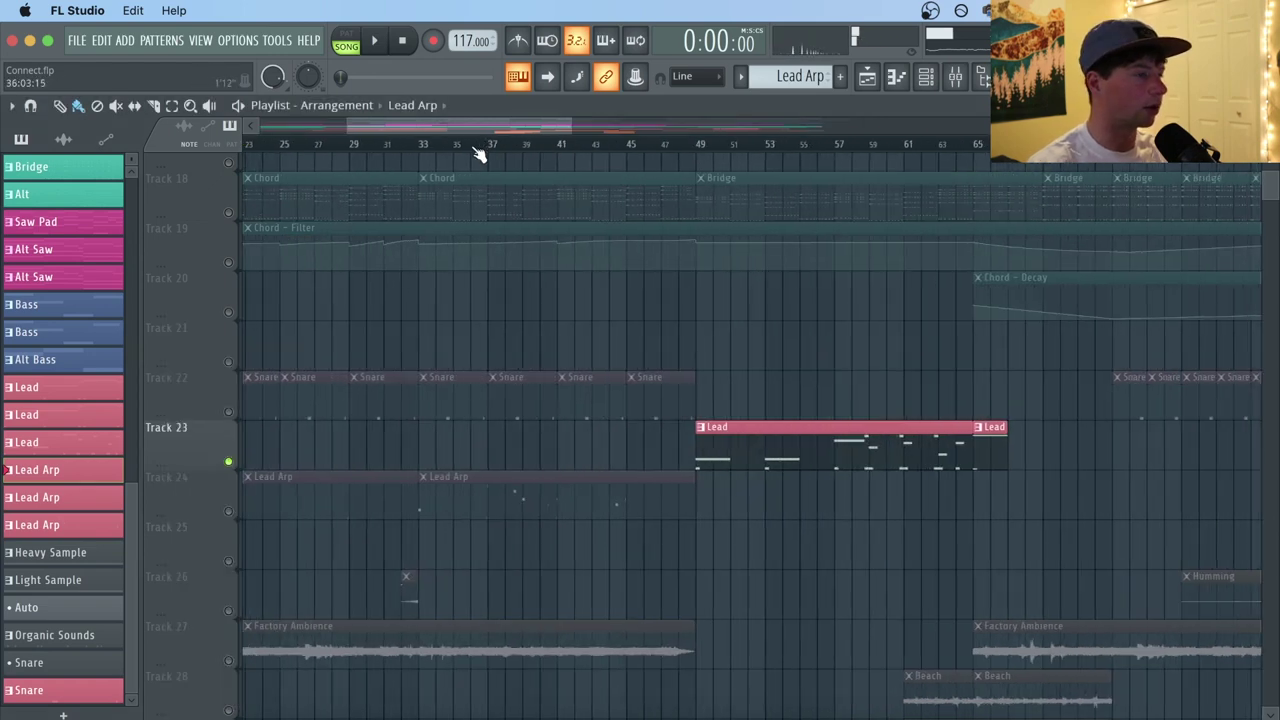
right_click(230, 514)
click(427, 152)
key(space)
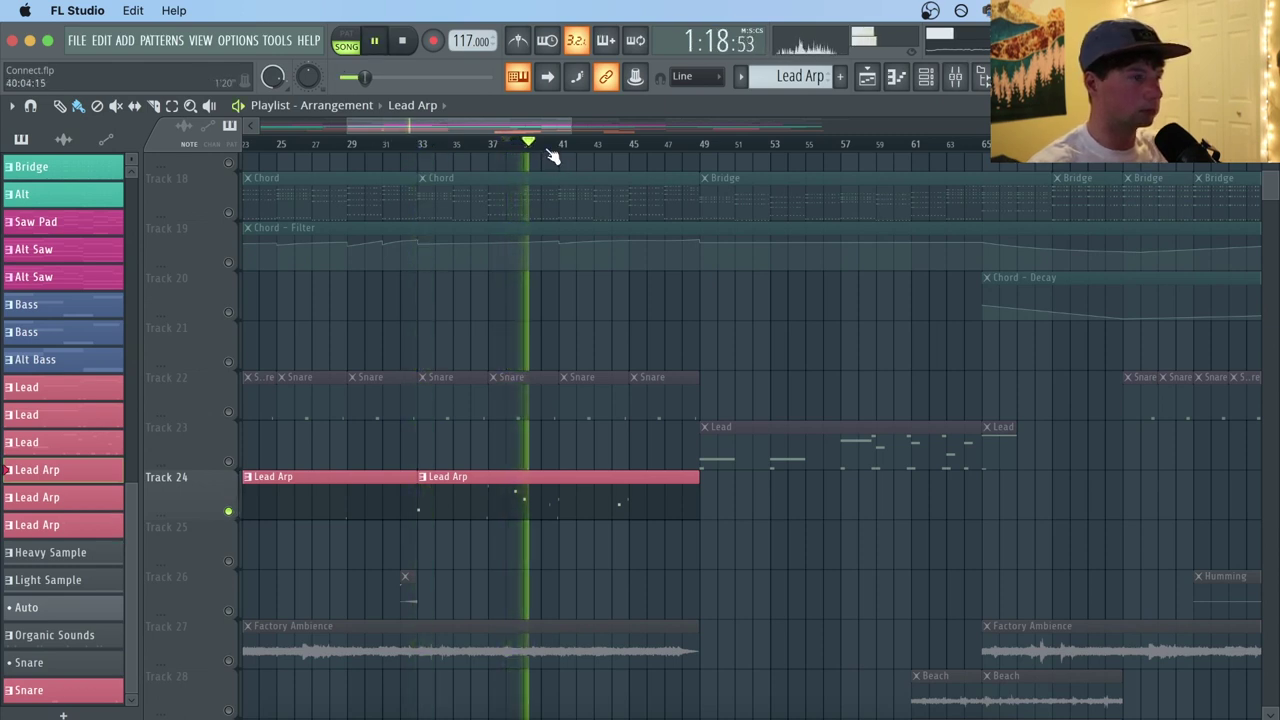
scroll(555, 152, down, 5)
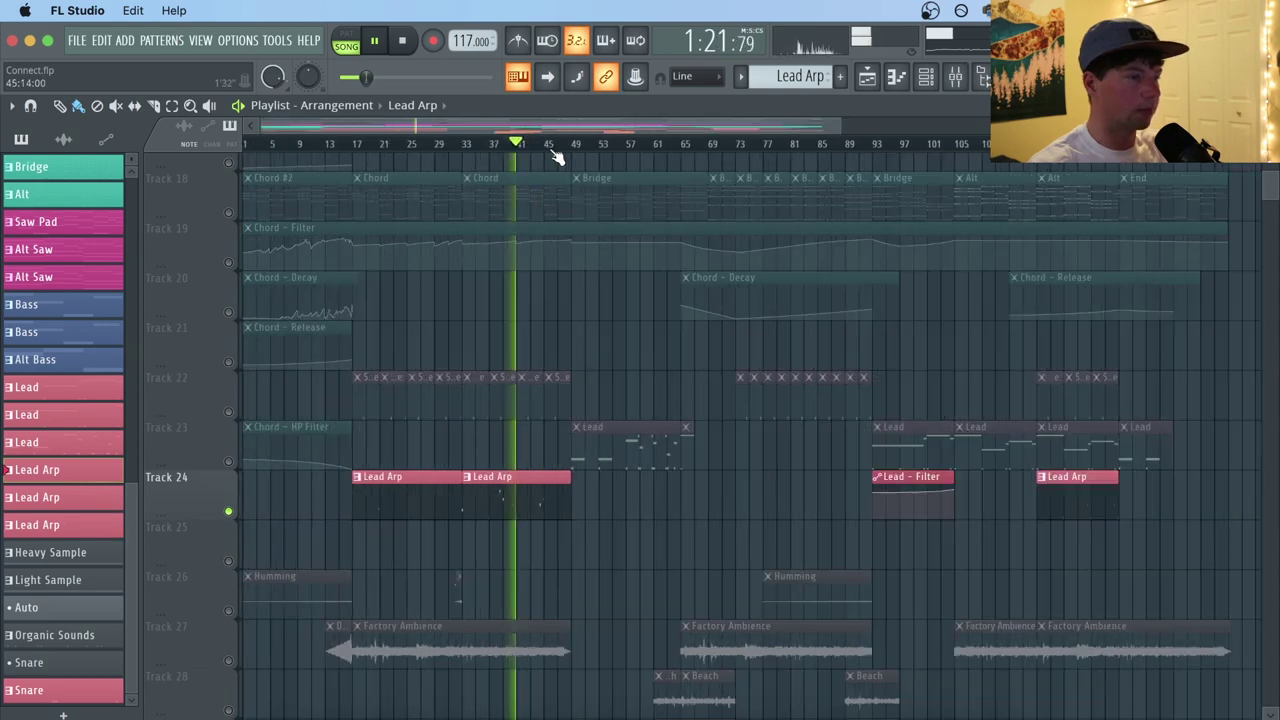
Stop playback, enable the Lead on Track 23 alongside the Lead Arp, and play both tracks from bars 124 and 128.
key(space)
scroll(900, 151, up, 6)
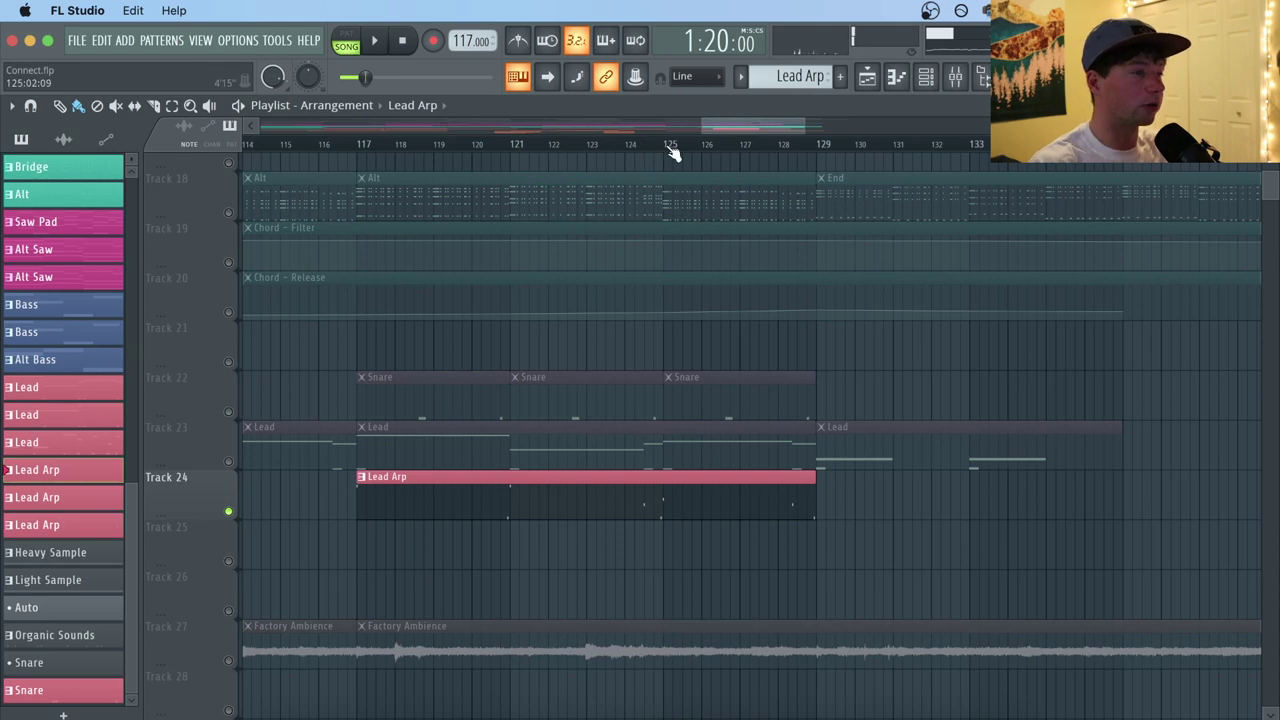
scroll(672, 152, up, 2)
click(614, 152)
click(228, 461)
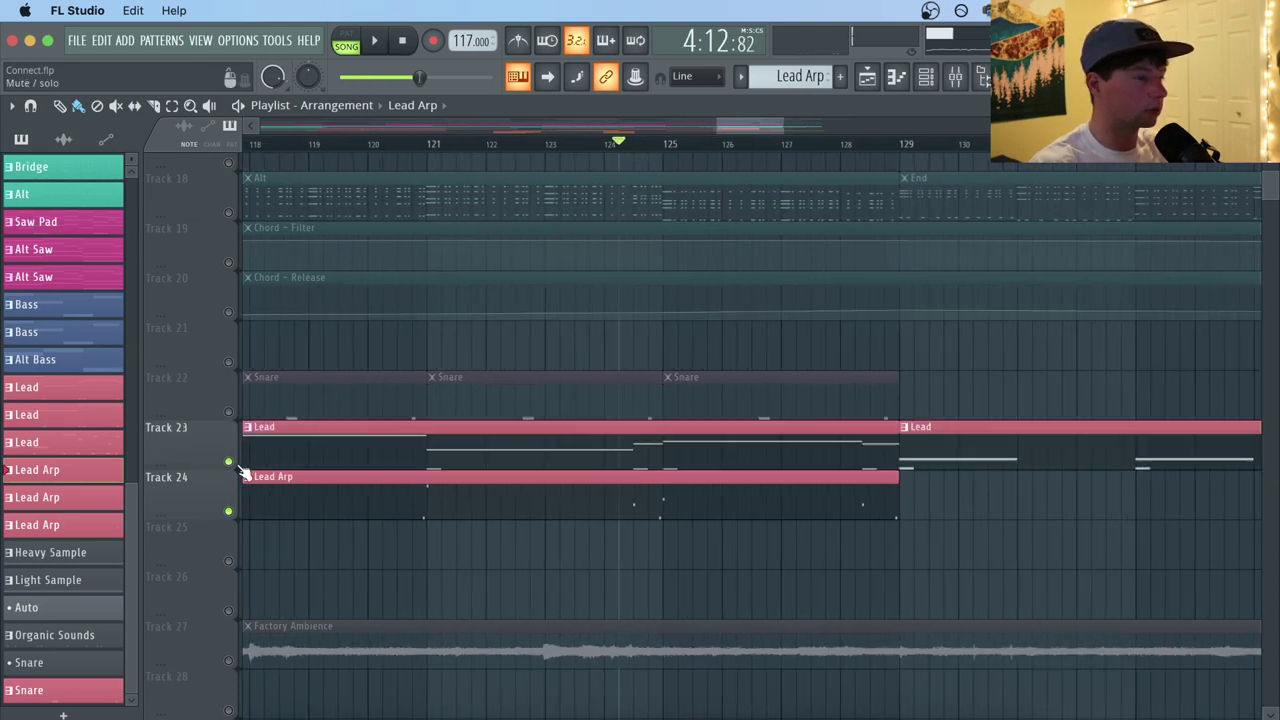
key(space)
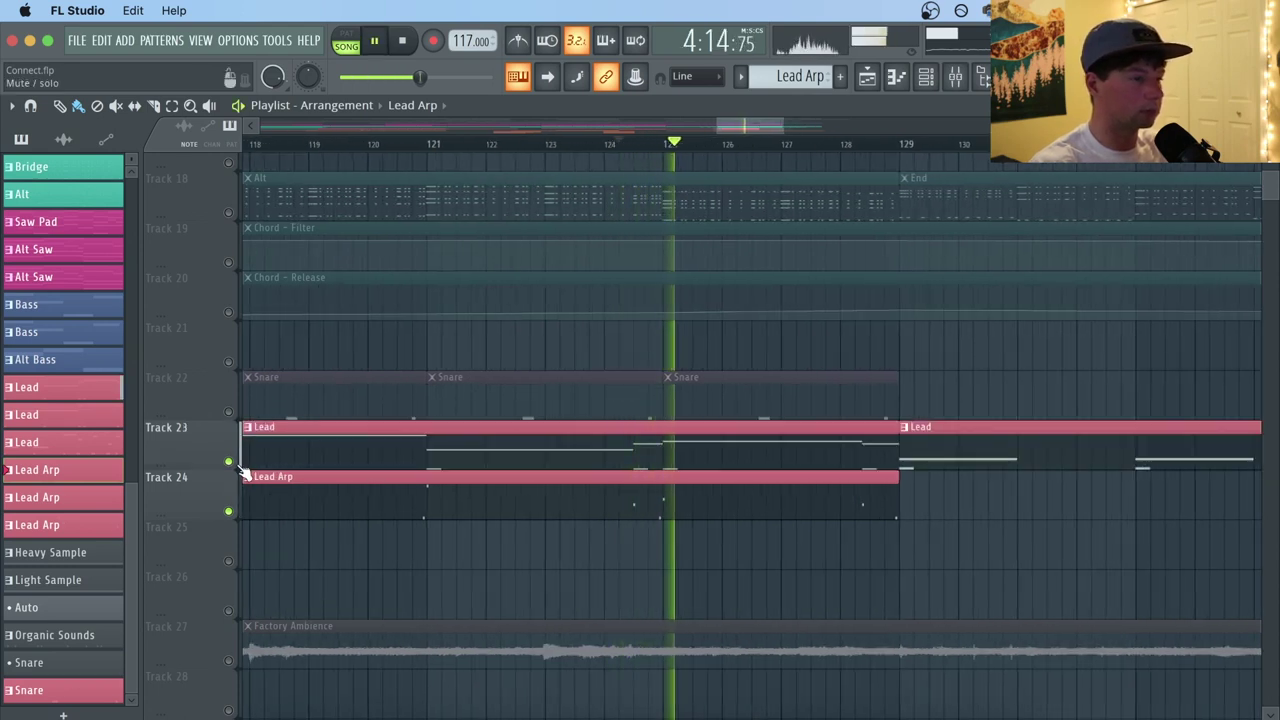
click(868, 147)
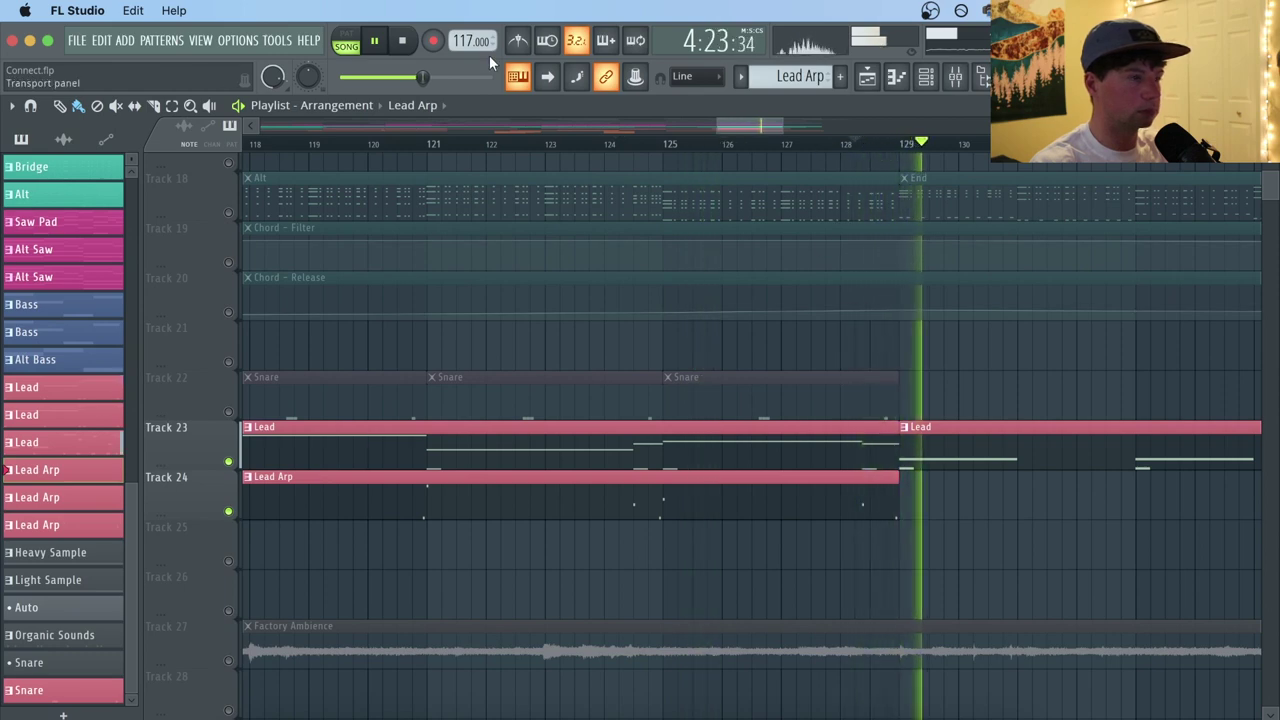
key(space)
Reset the song to its start, mute the lead tracks, and enable the ambience and effects clips from Track 26 downward.
scroll(780, 150, down, 5)
scroll(780, 150, down, 4)
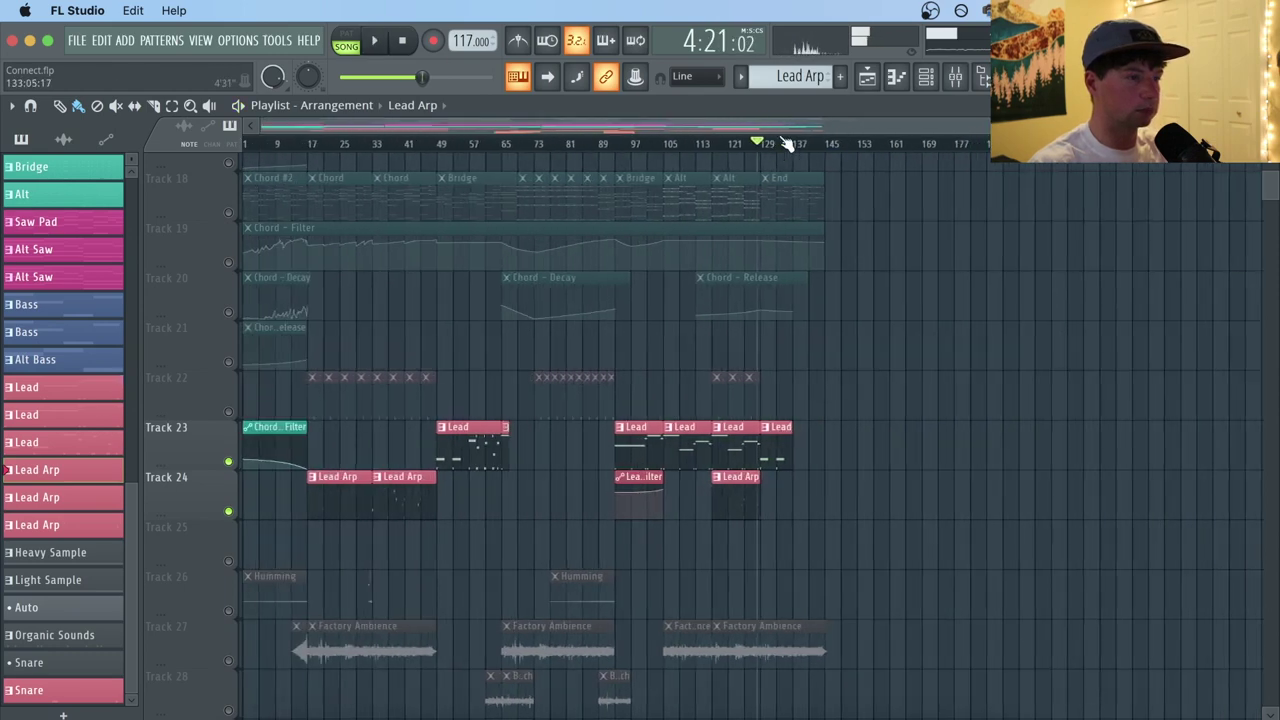
click(408, 42)
key(ctrl+s)
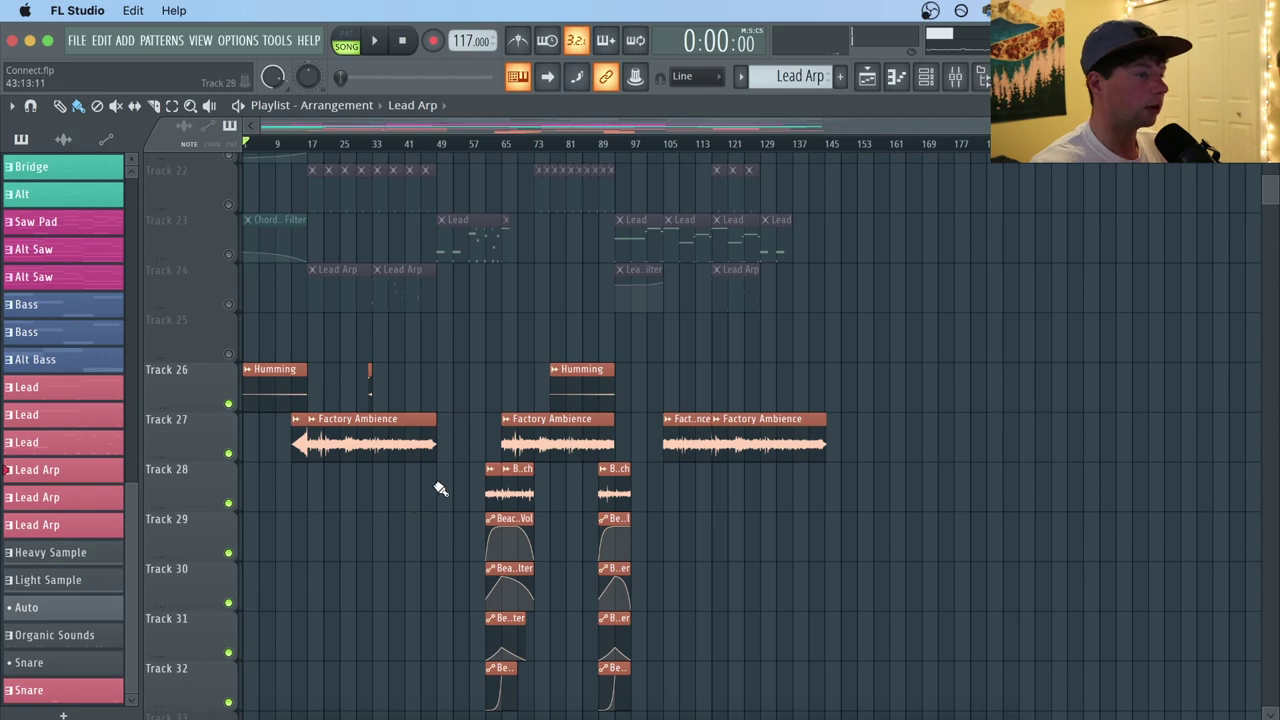
Examine the Humming, Distortion and Factory Ambience clips around bar 17 and look over the mixer inserts.
scroll(311, 150, up, 5)
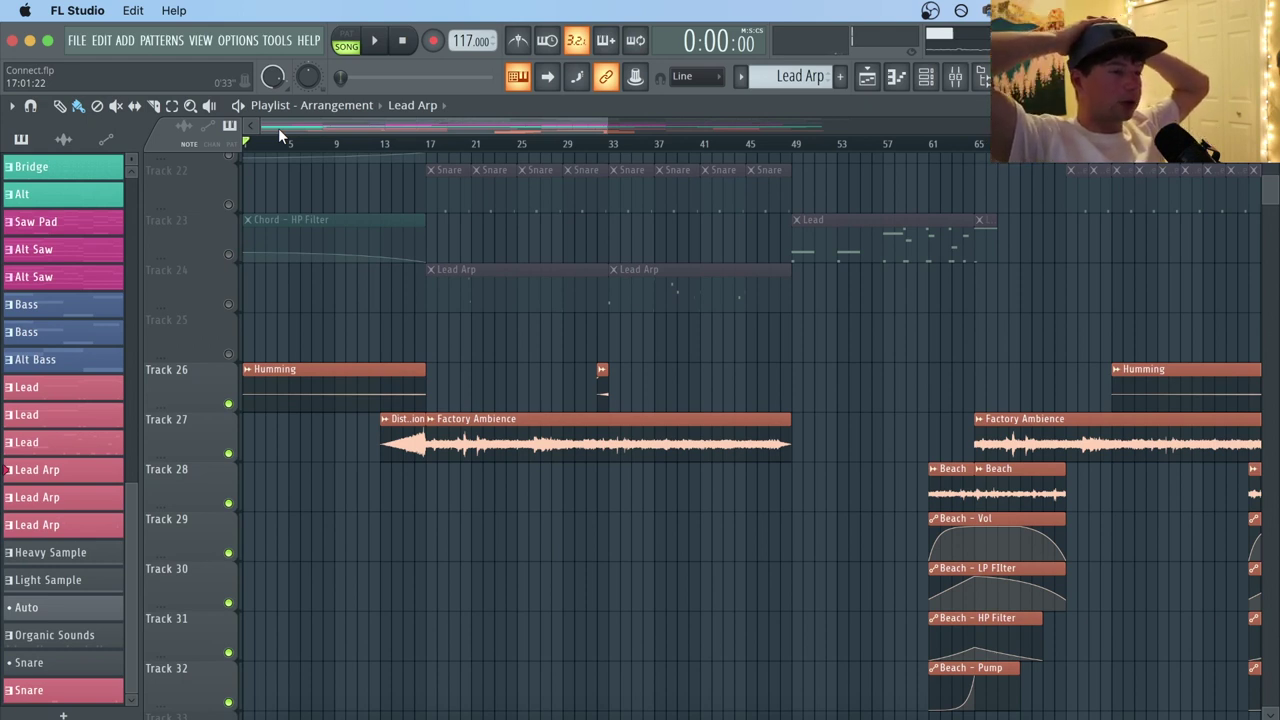
scroll(400, 148, up, 1)
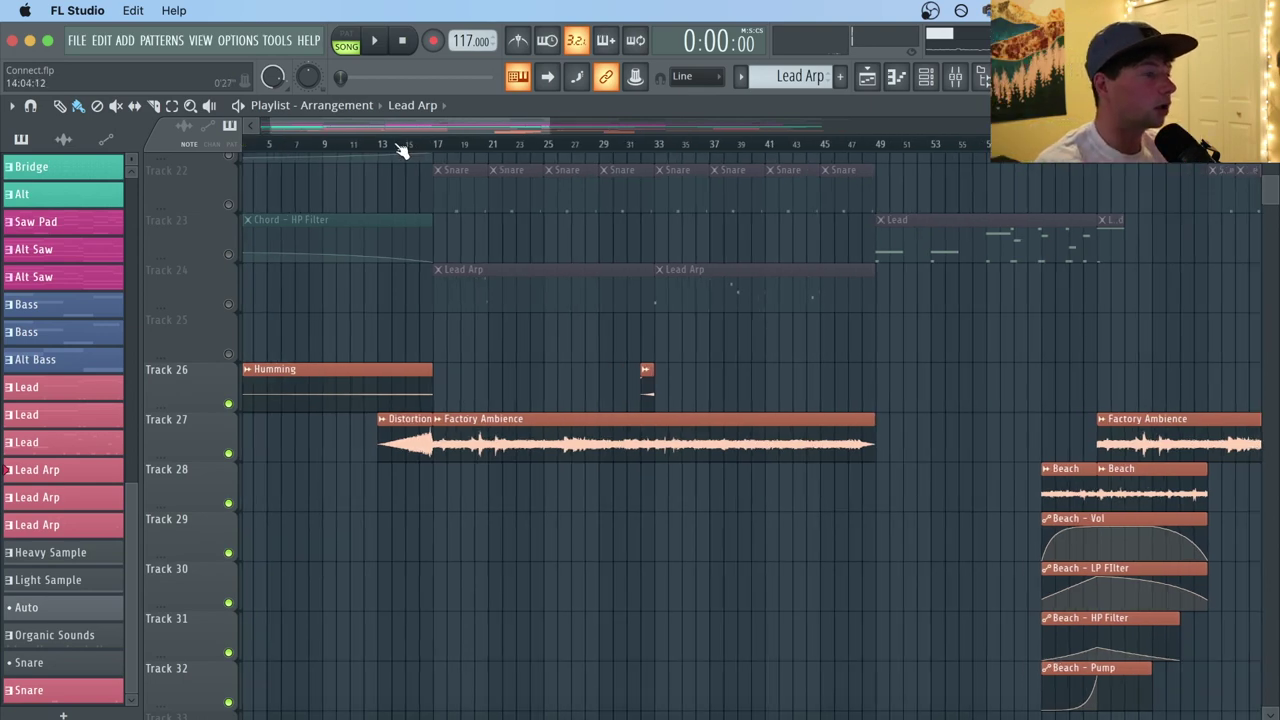
scroll(400, 148, up, 2)
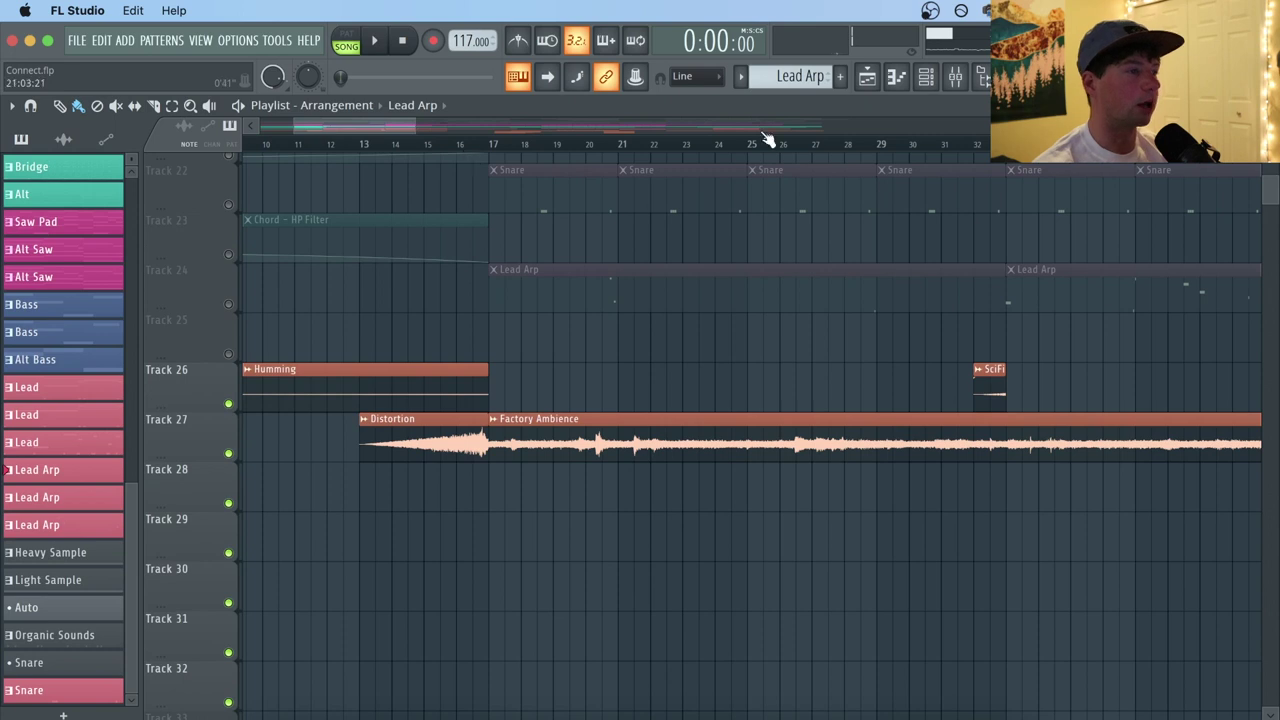
click(955, 76)
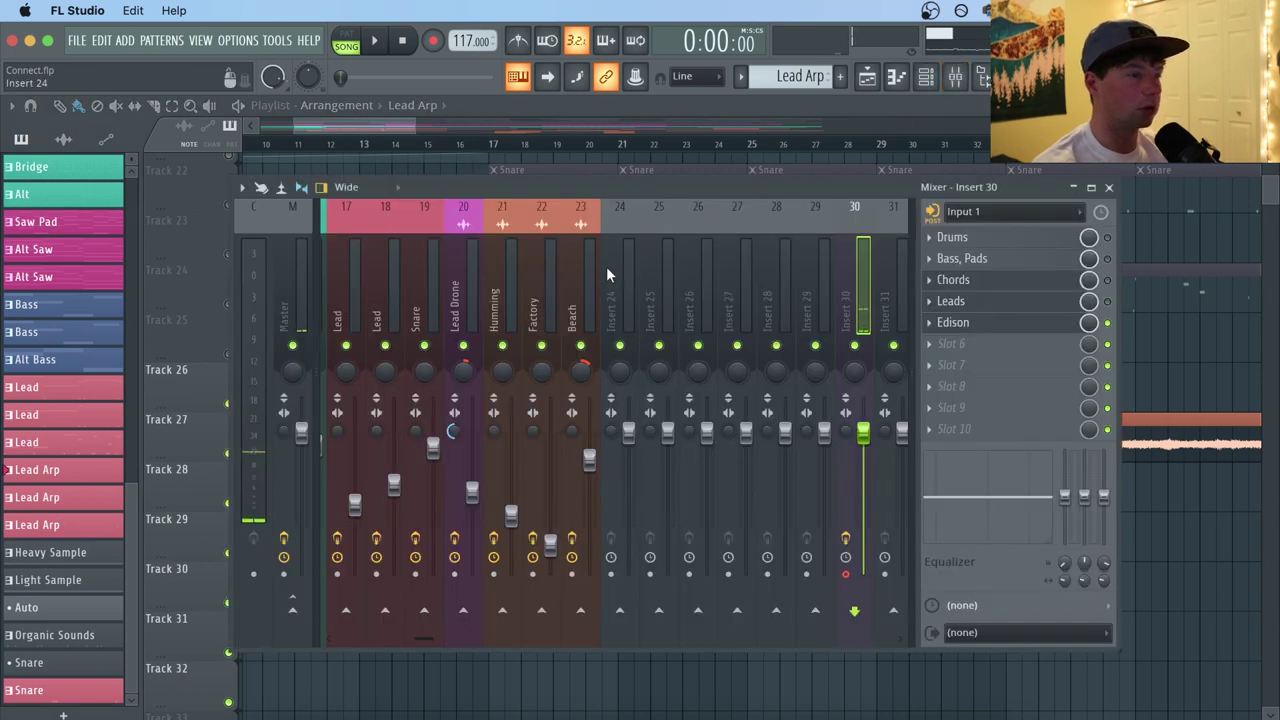
scroll(607, 266, up, 5)
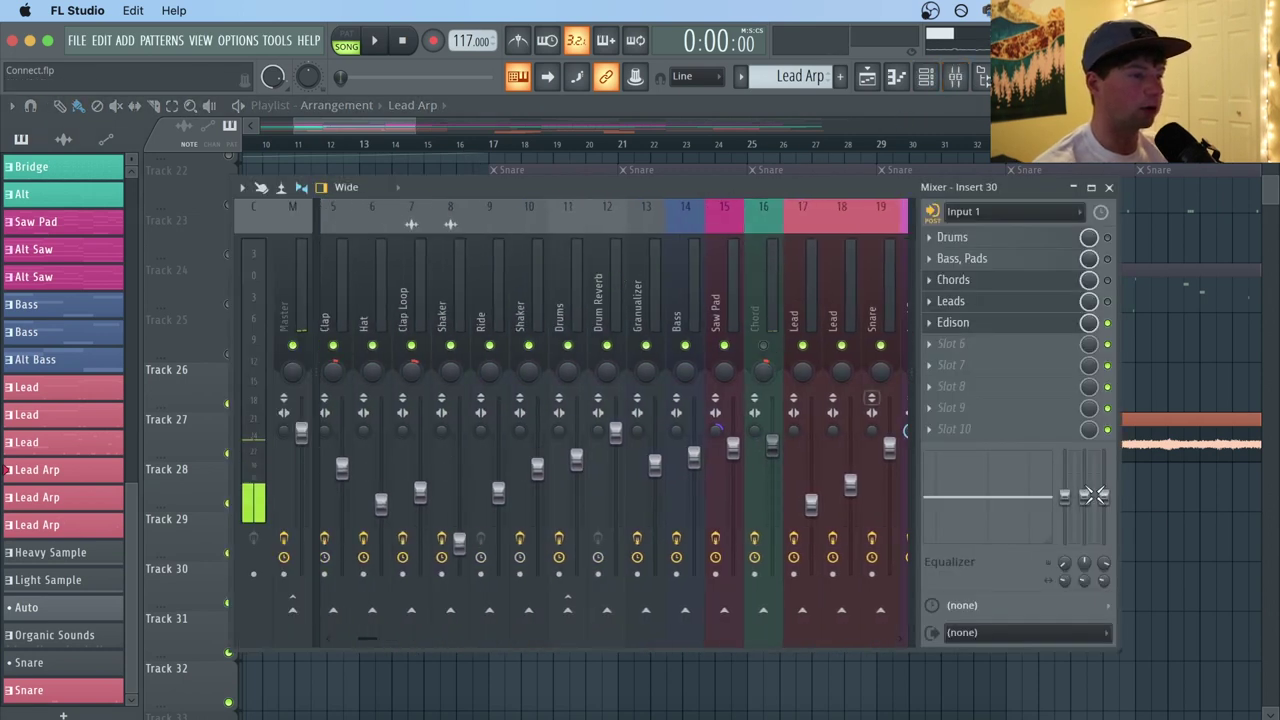
key(F9)
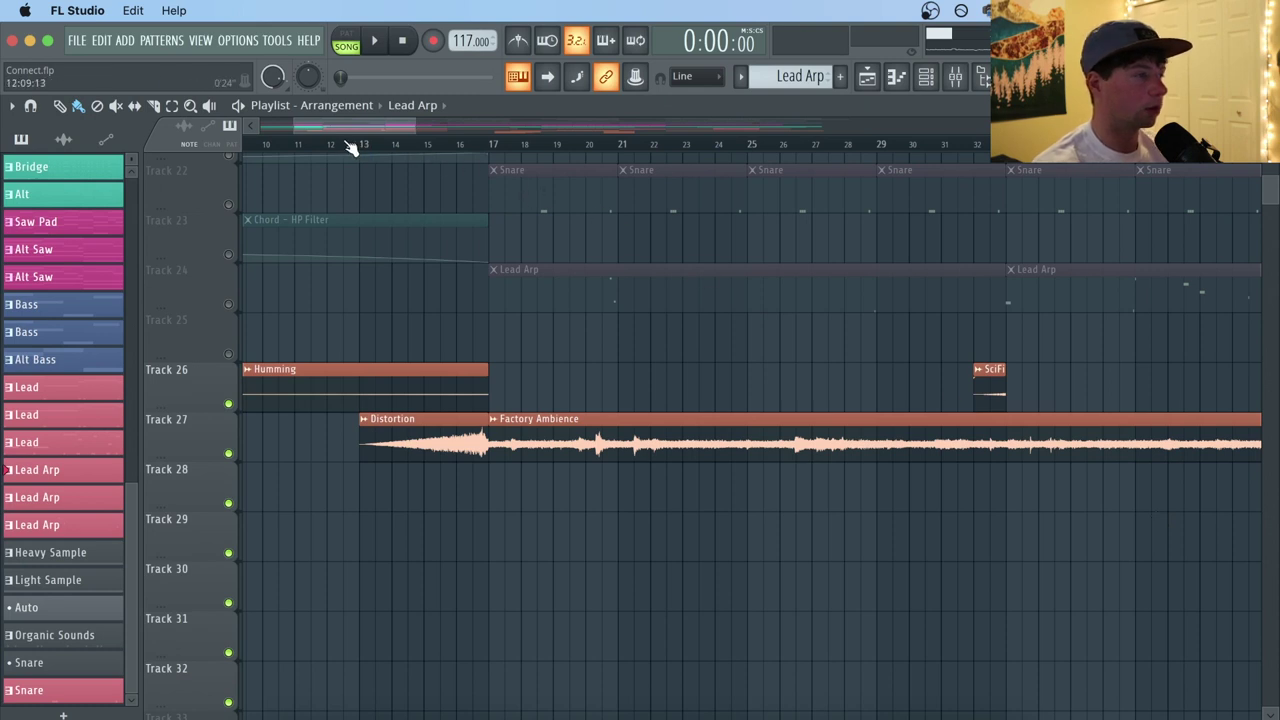
Solo the Humming clip on Track 26 and play it from bar 13.
right_click(228, 404)
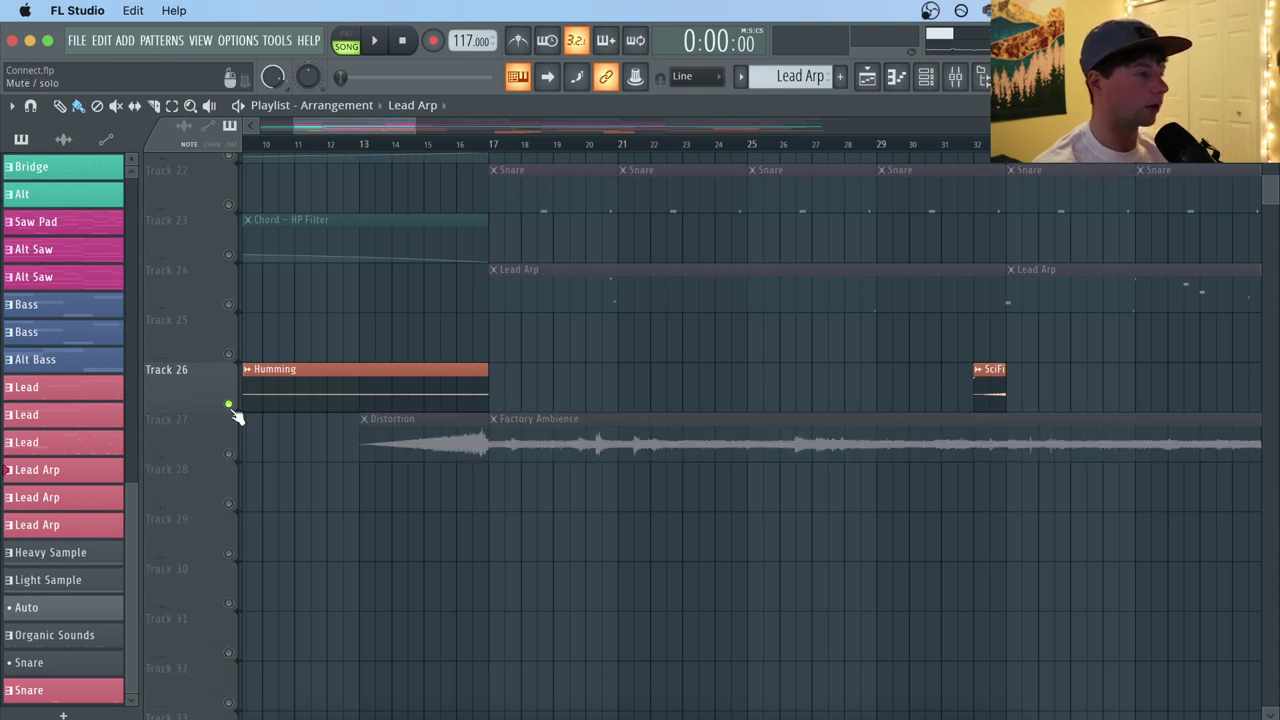
click(366, 145)
key(space)
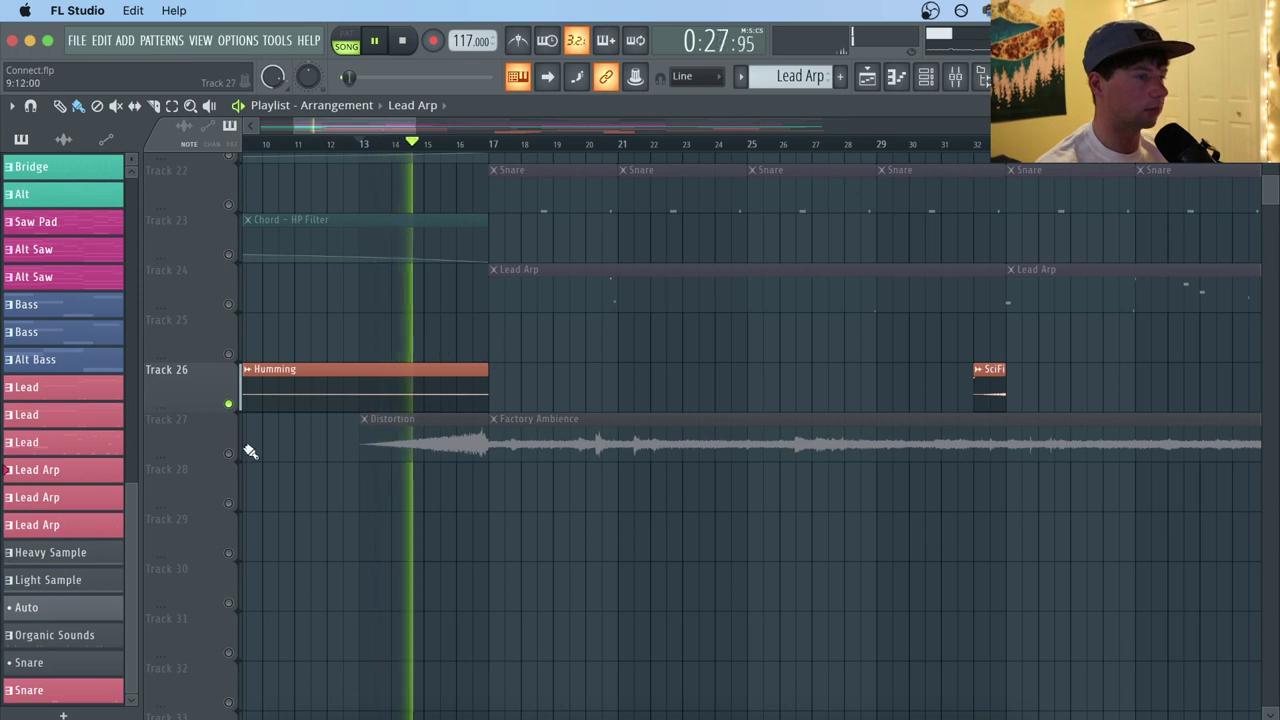
key(space)
Check the Distortion clip's sample settings, then solo Track 27 and play it from bar 13.
double_click(434, 439)
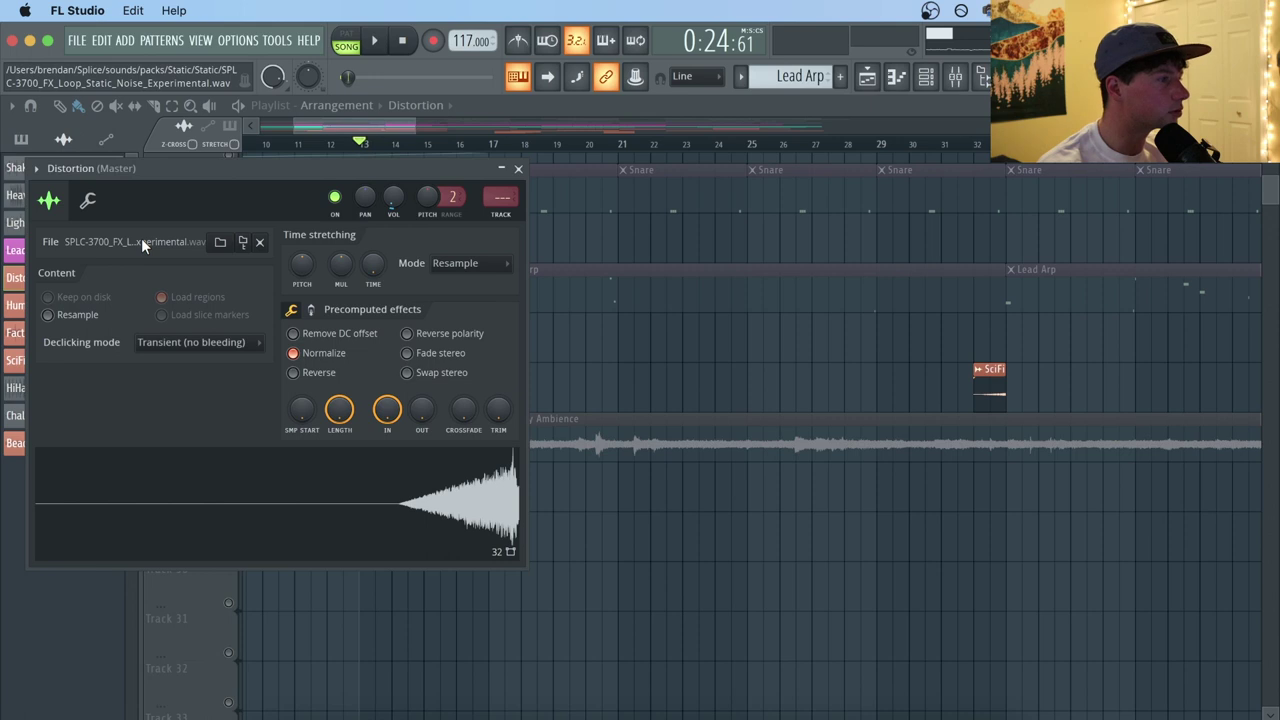
key(Escape)
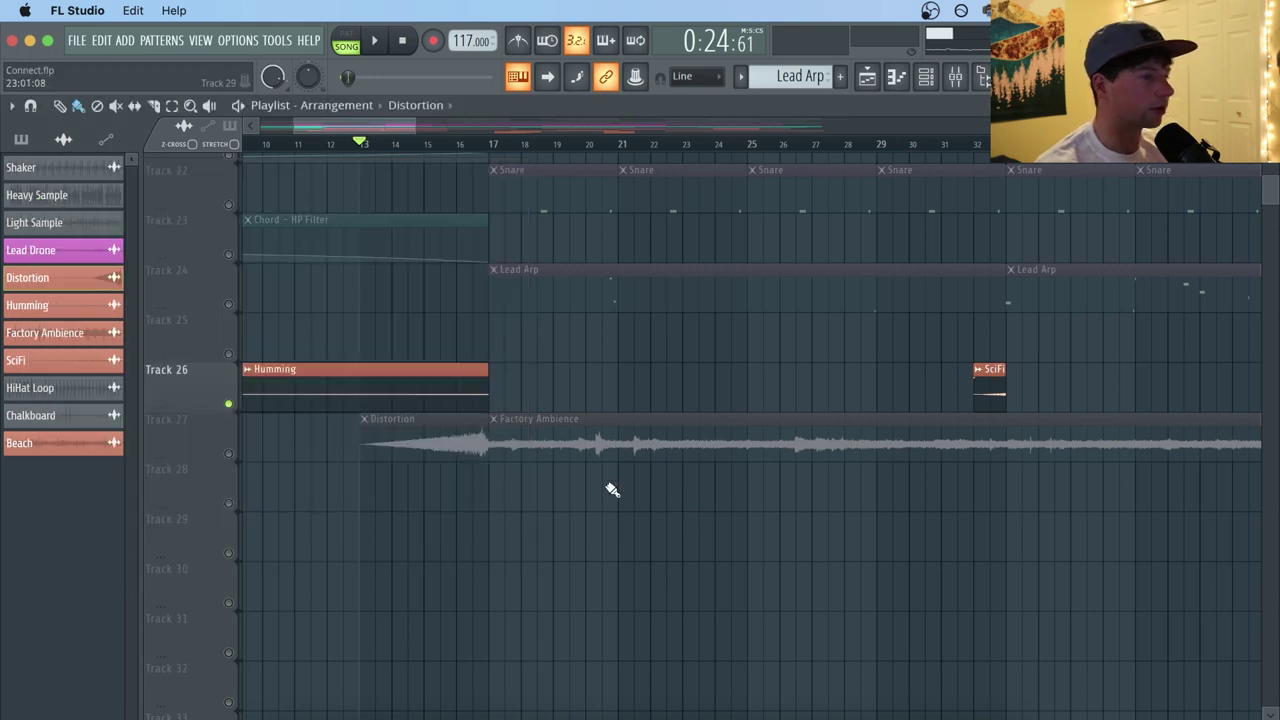
right_click(229, 454)
key(space)
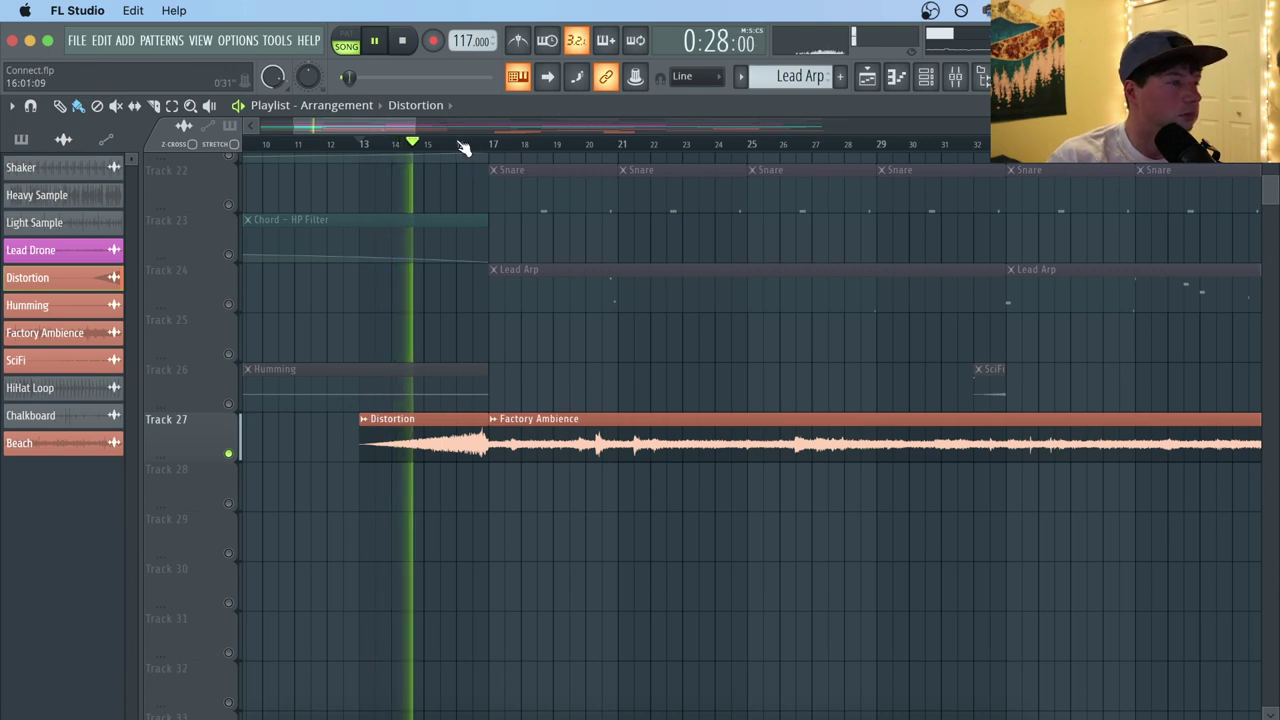
click(404, 42)
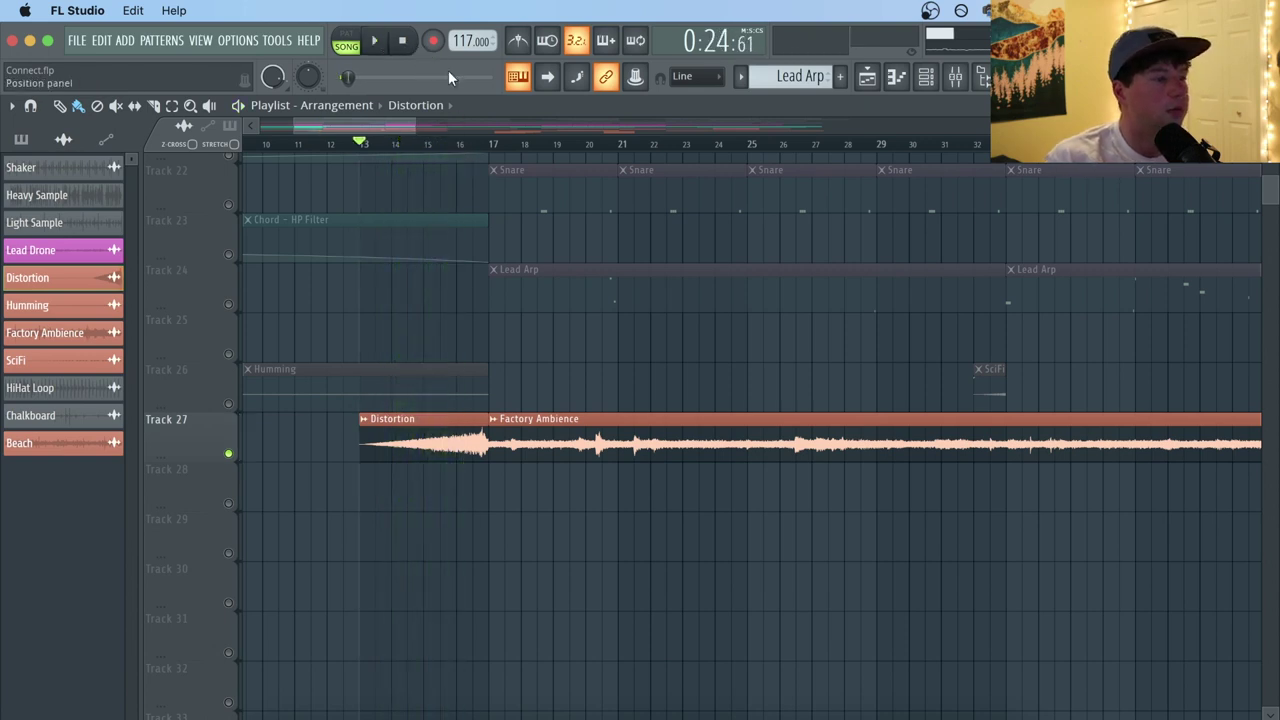
Review the tracks around the bar 17 transition and set the playback position at bar 21, keeping Track 27 soloed.
scroll(480, 299, up, 10)
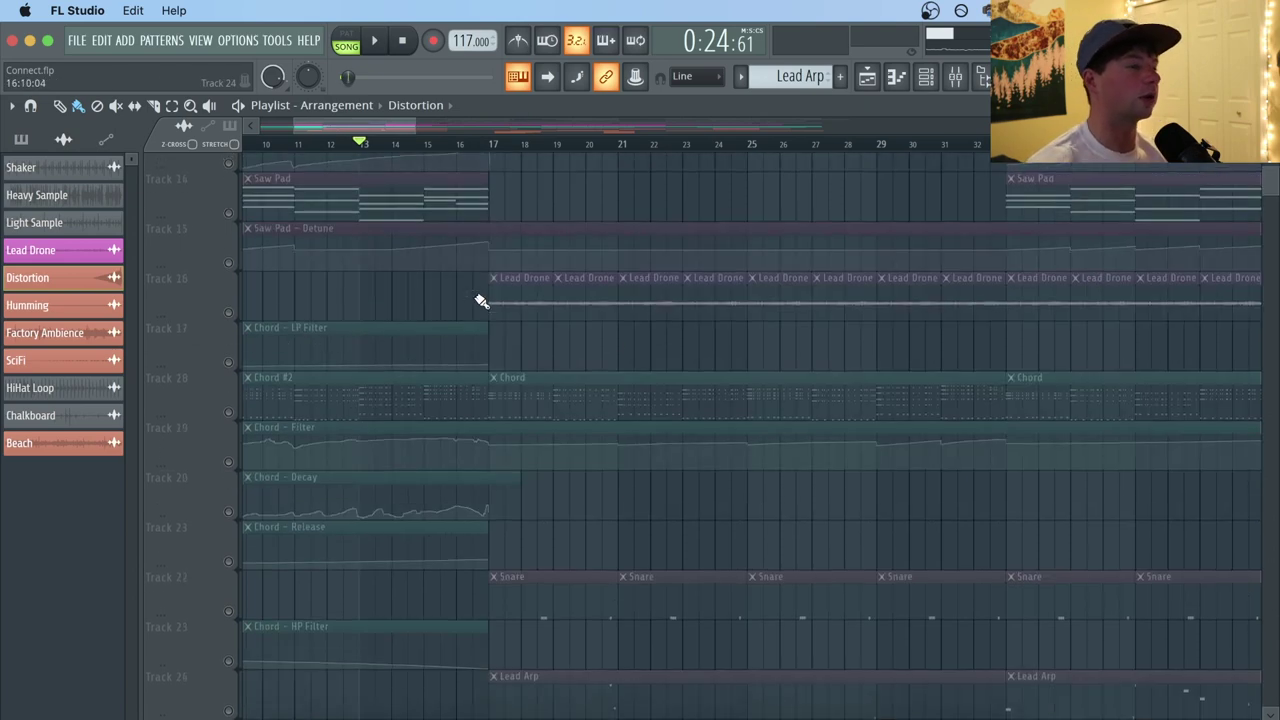
scroll(474, 188, down, 9)
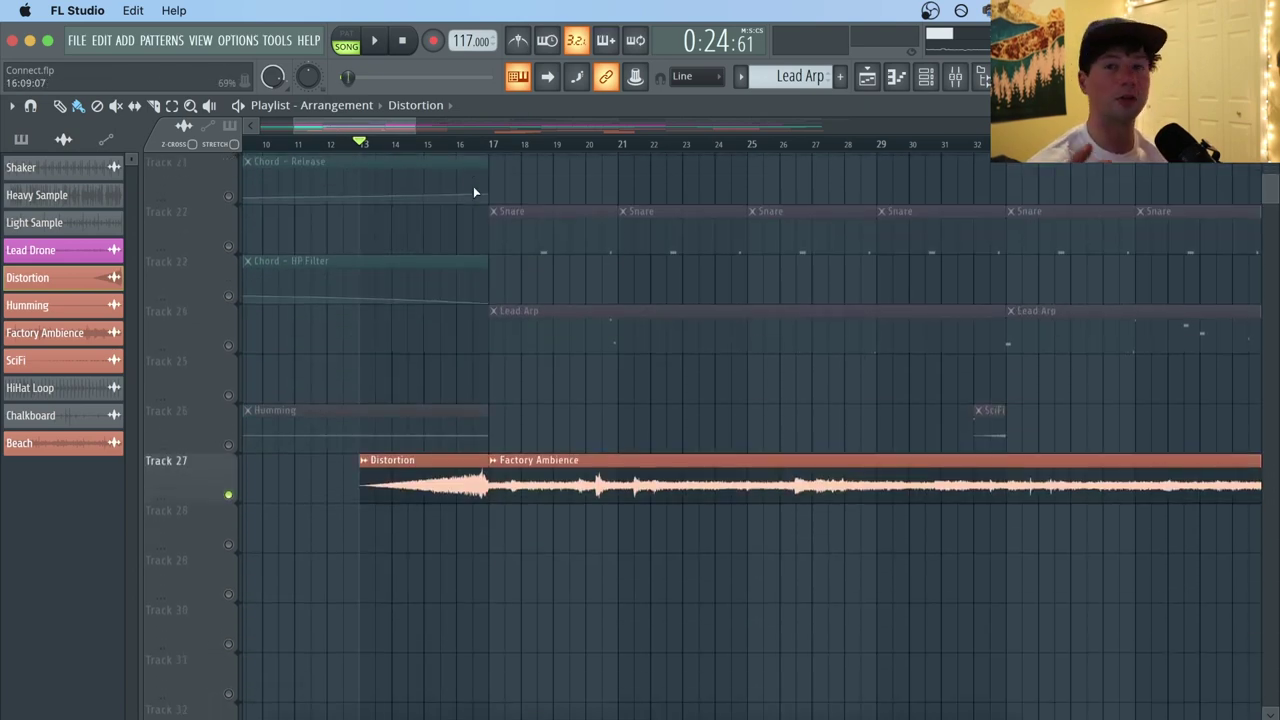
scroll(528, 150, down, 2)
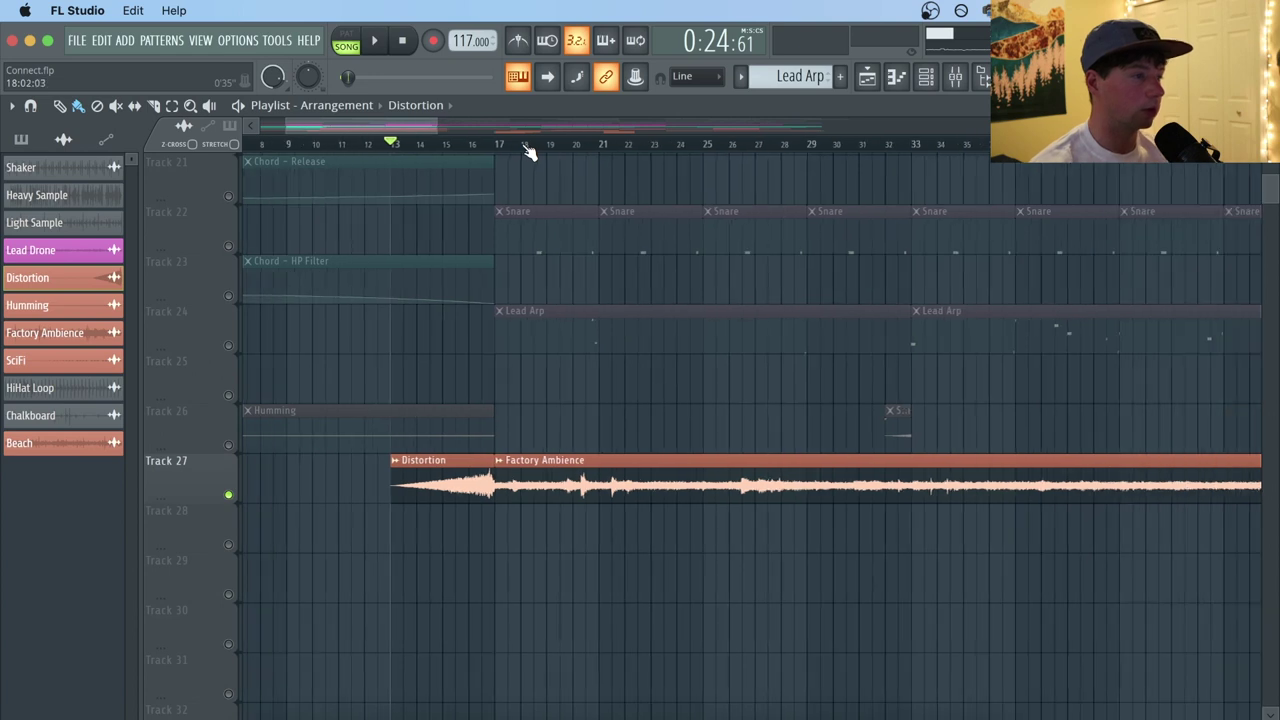
scroll(528, 150, up, 1)
click(628, 160)
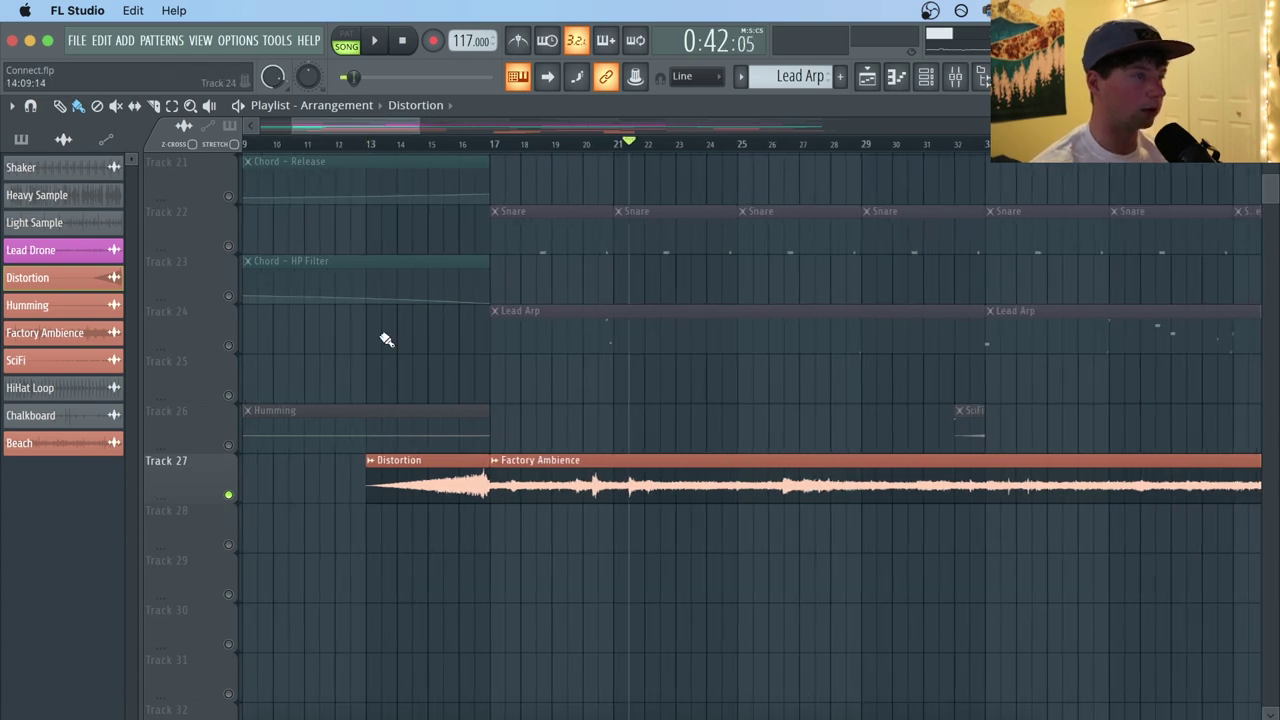
right_click(229, 495)
right_click(229, 495)
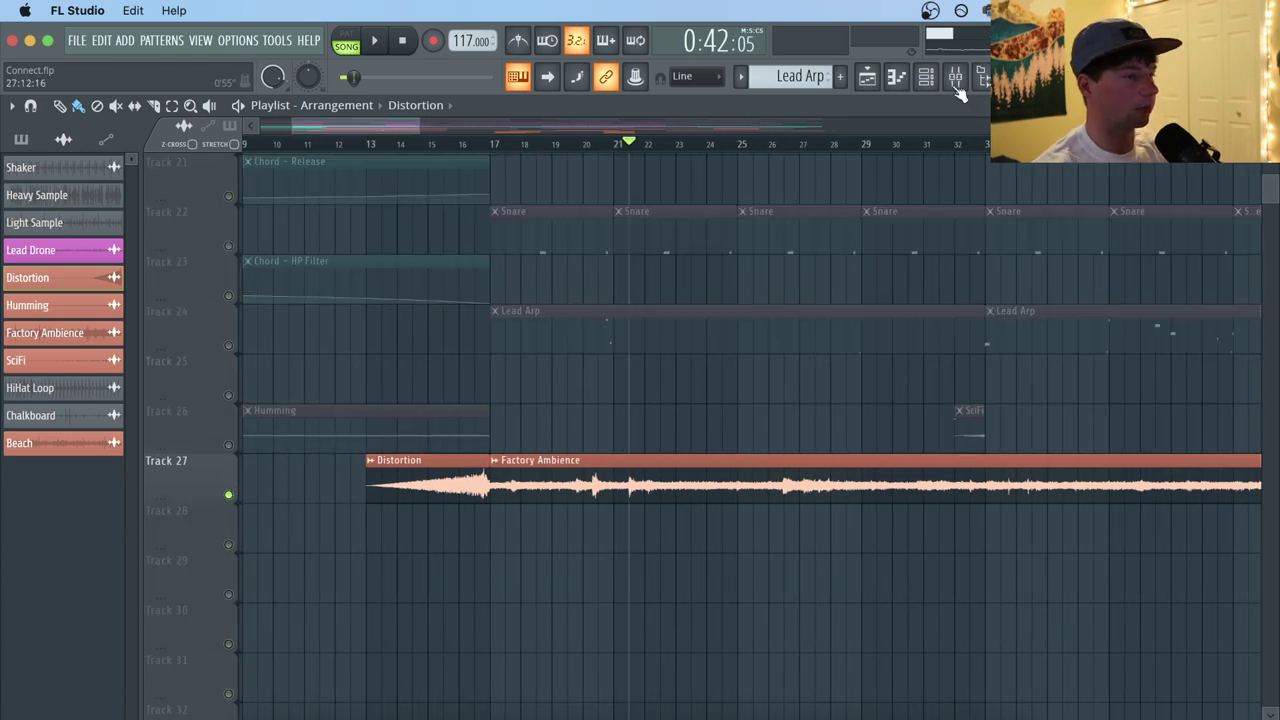
Play the Factory Ambience while inspecting the Factory mixer insert and its Gross Beat effect, then stop and return to the playlist.
click(957, 78)
scroll(603, 274, down, 5)
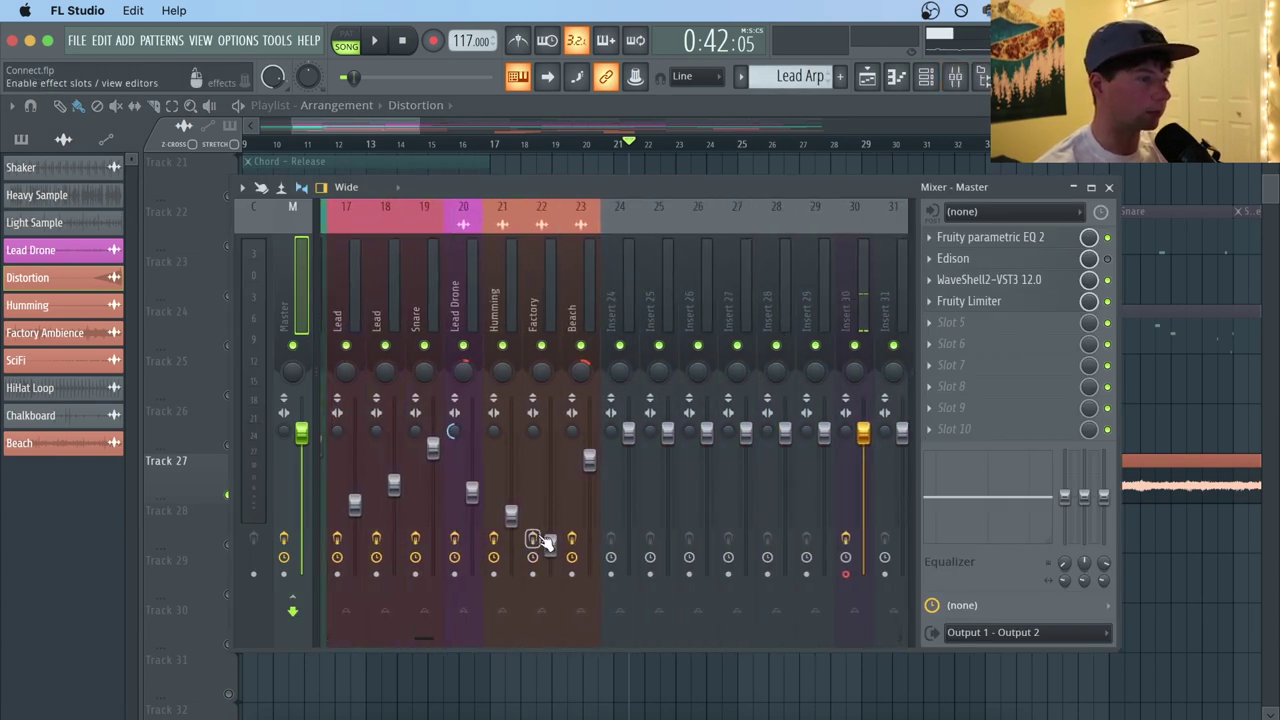
key(space)
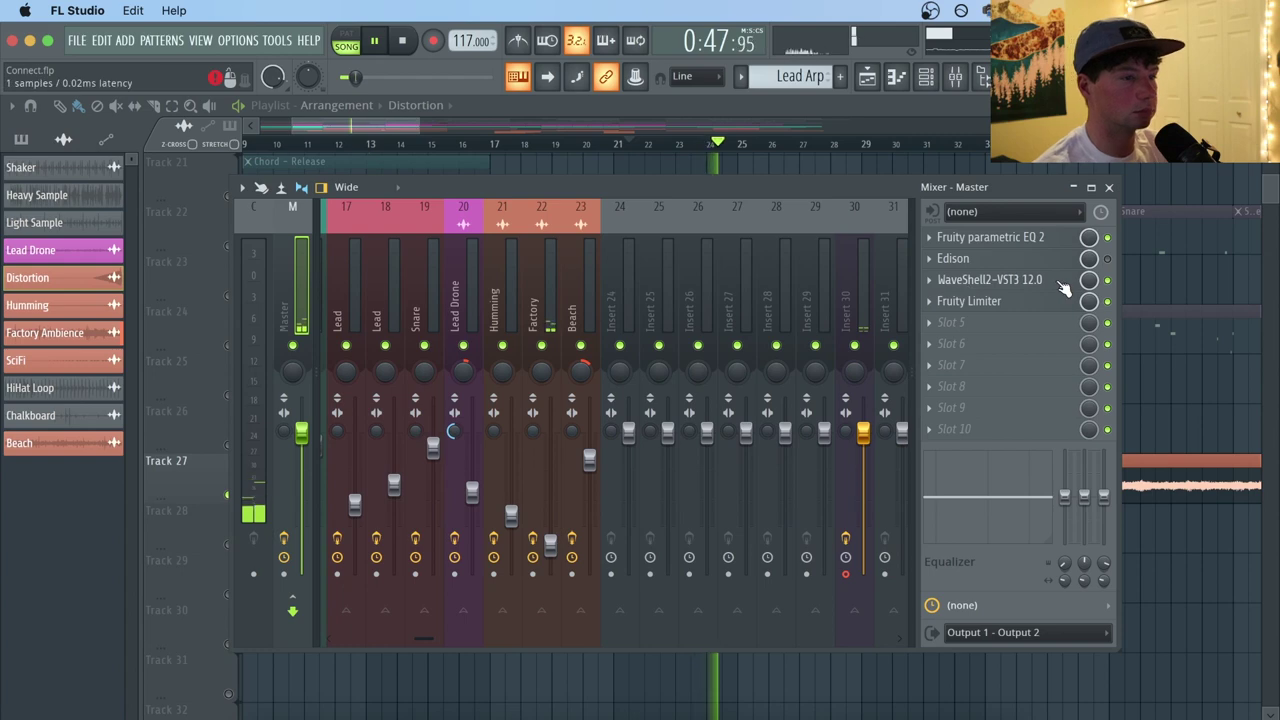
click(535, 300)
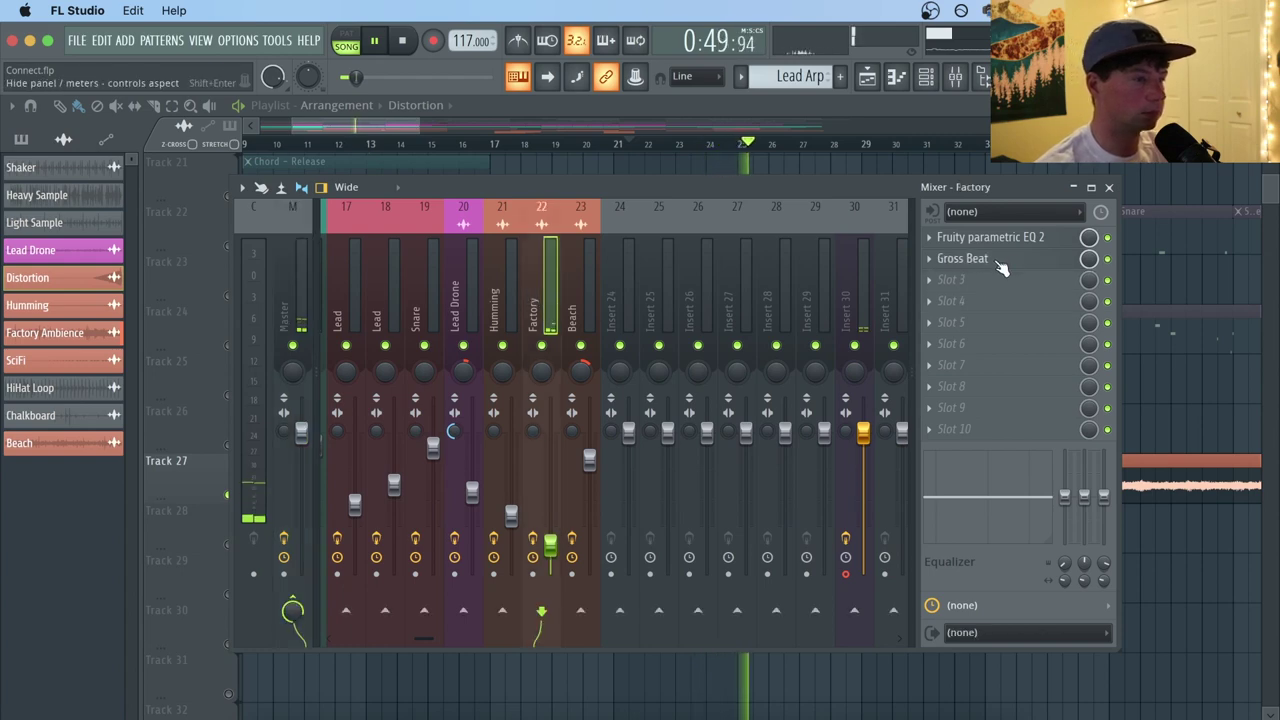
click(1000, 262)
key(space)
key(F12)
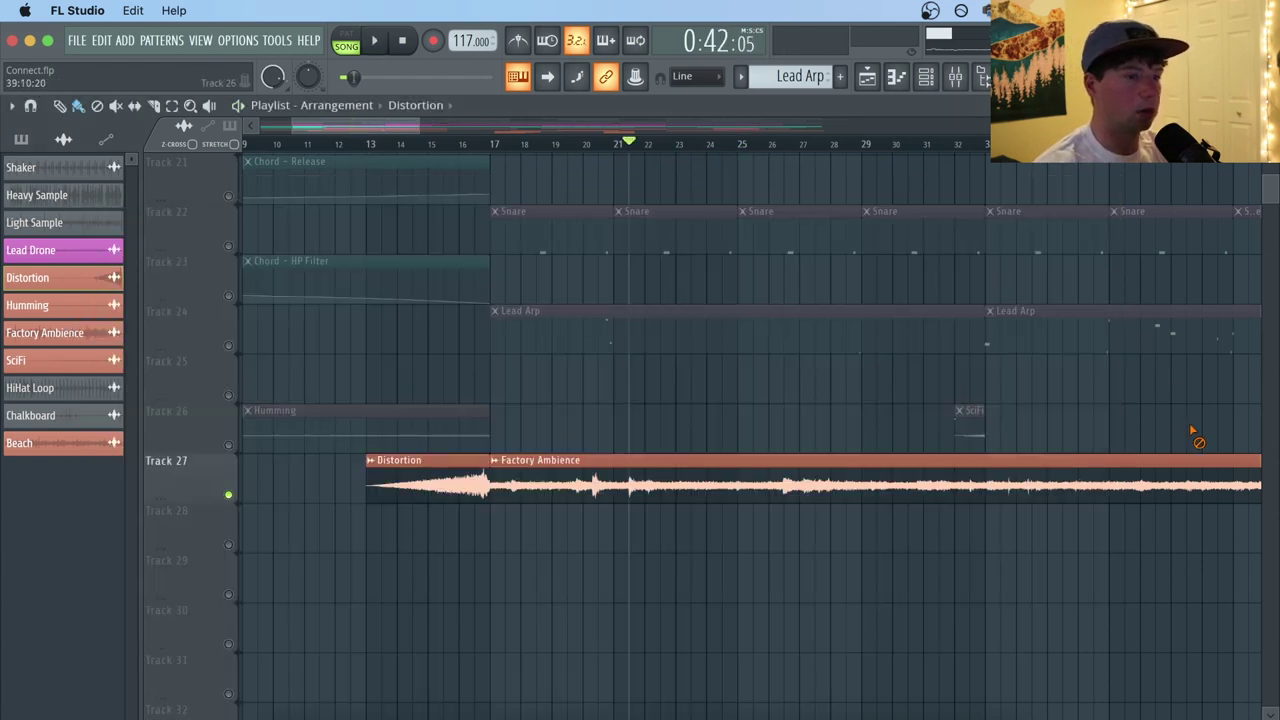
Solo the Beach clips on Track 28 and play them from bar 63 without their automation tracks.
scroll(688, 148, down, 3)
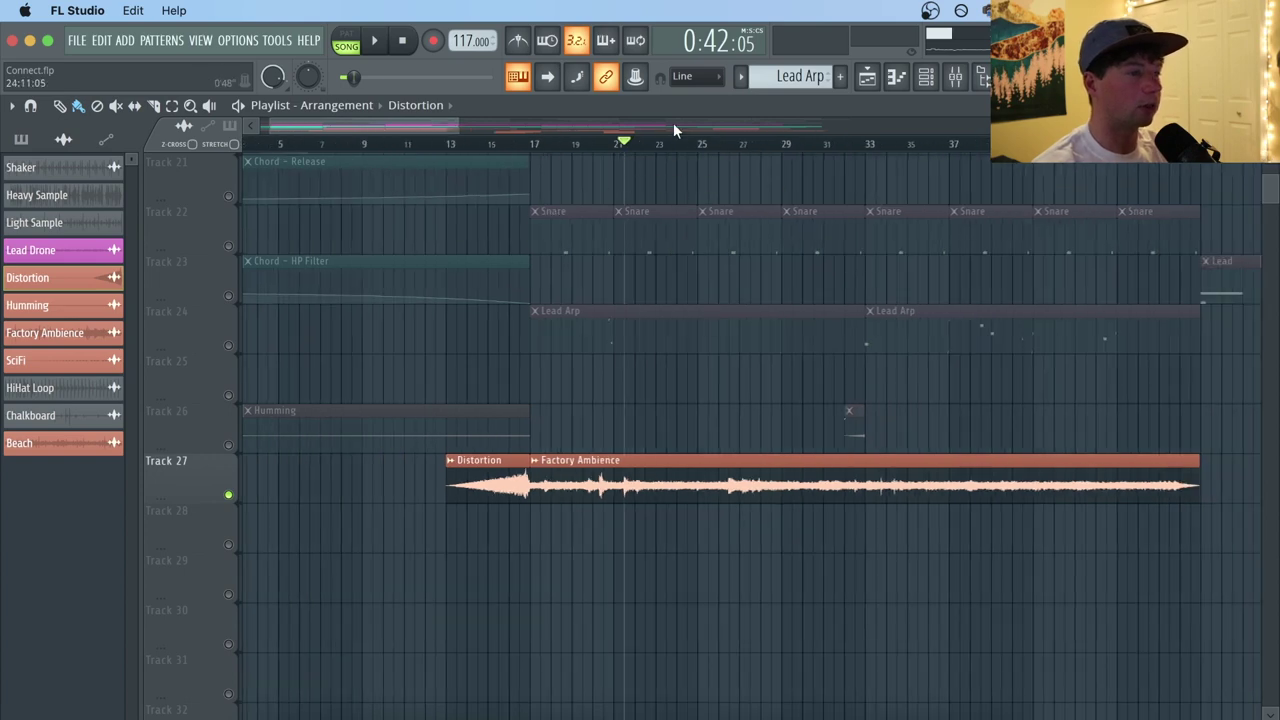
scroll(680, 145, down, 5)
scroll(537, 150, up, 2)
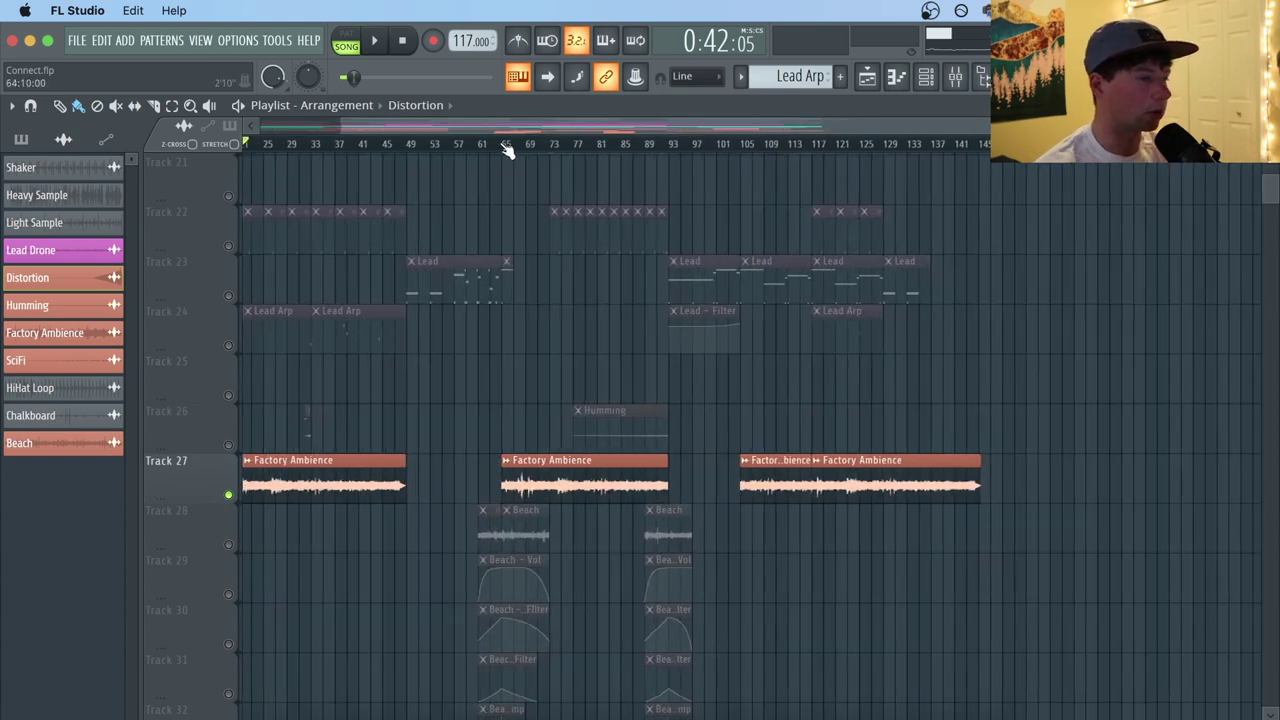
scroll(583, 277, down, 3)
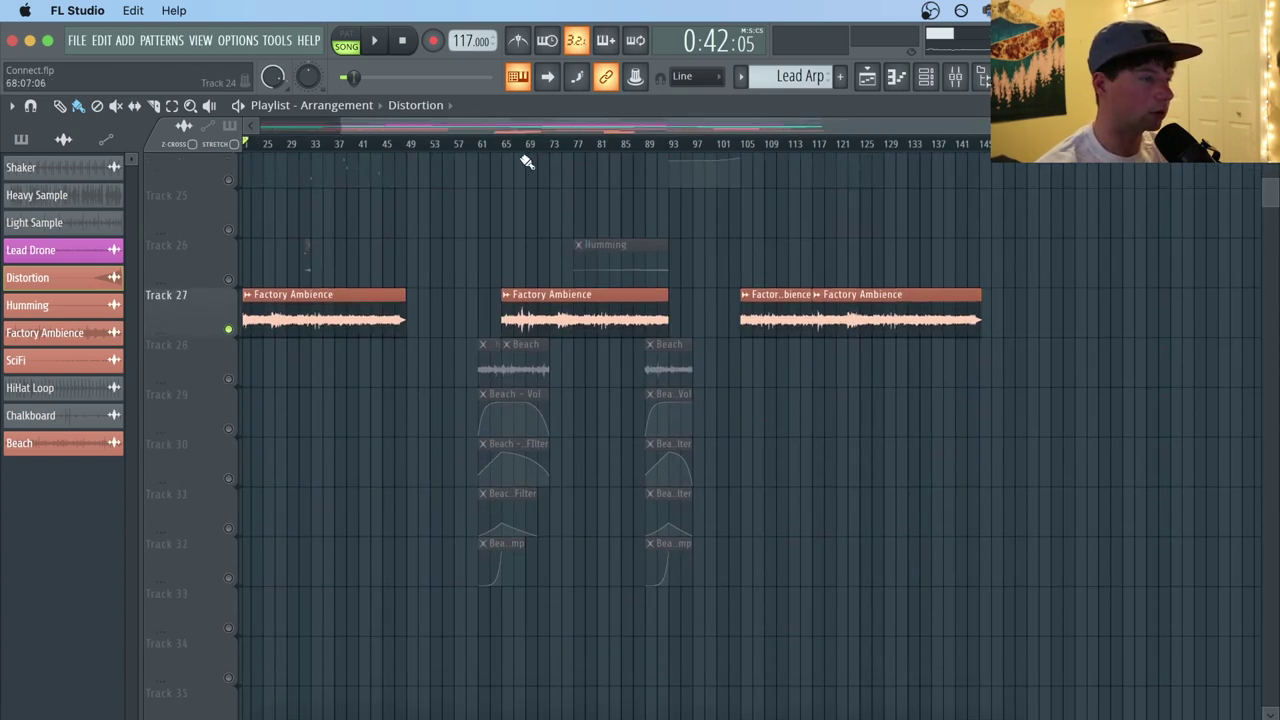
scroll(512, 150, up, 2)
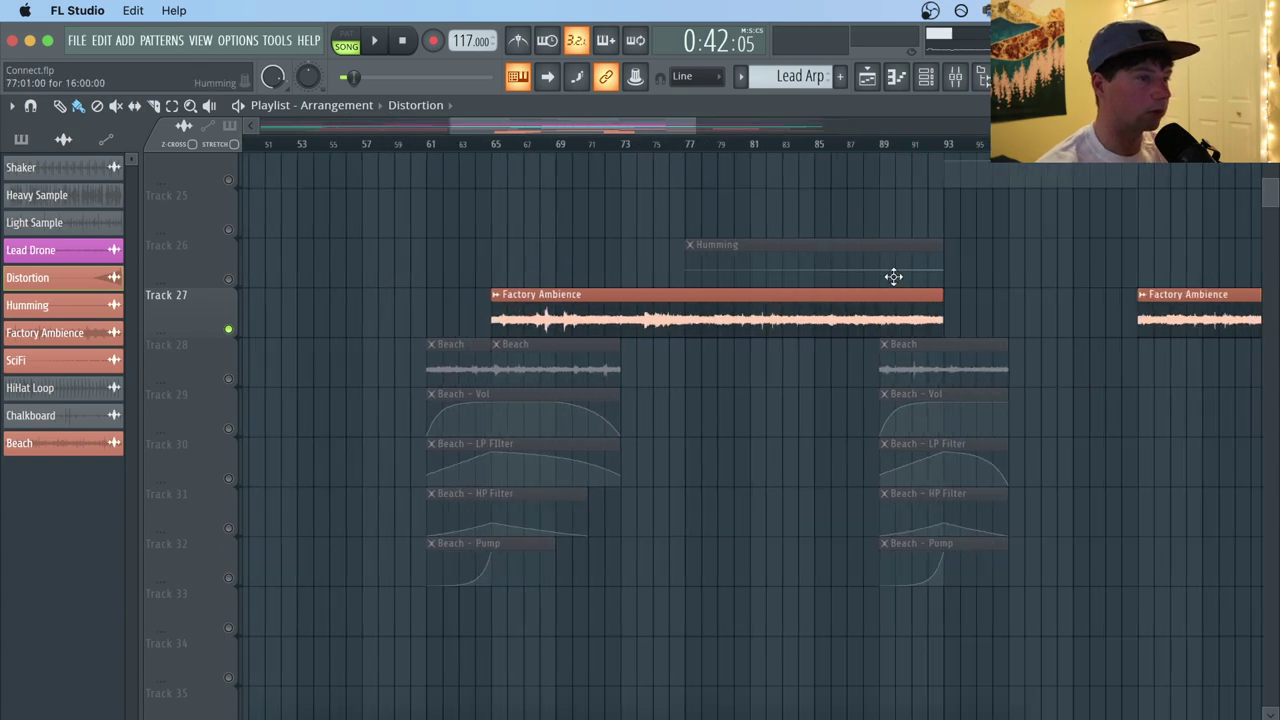
scroll(893, 276, up, 4)
scroll(495, 314, down, 3)
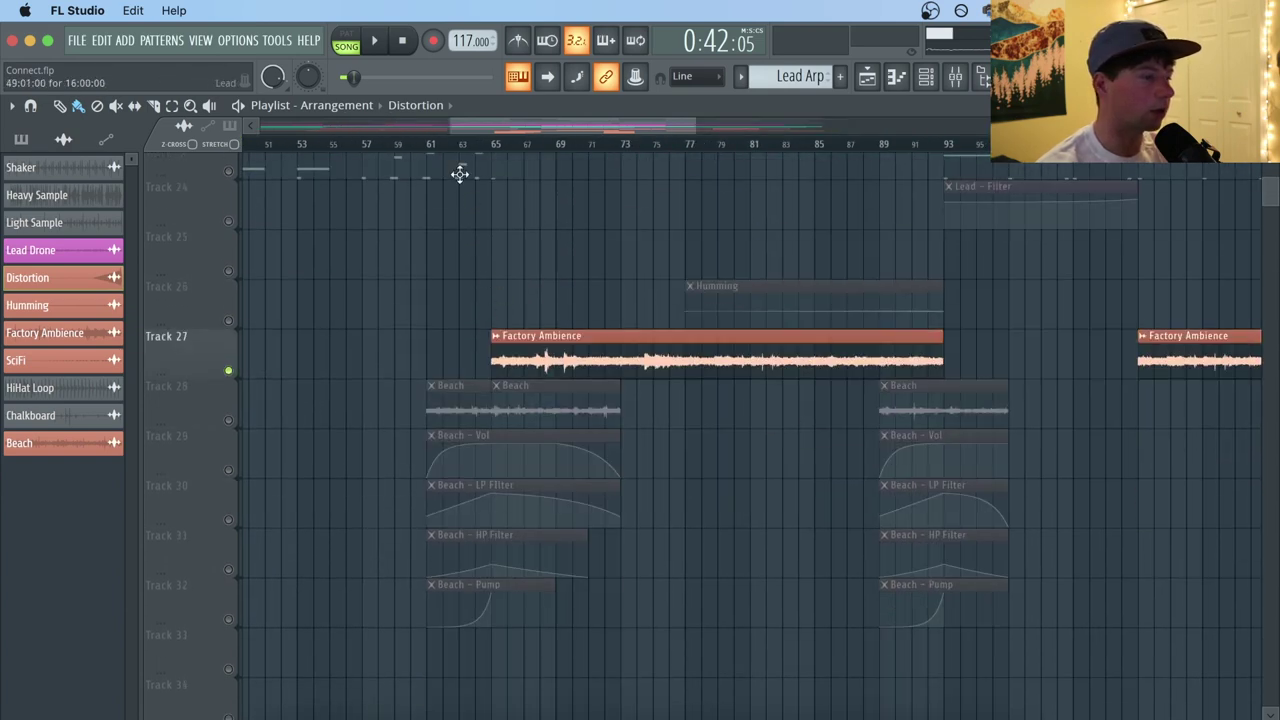
click(460, 144)
right_click(229, 421)
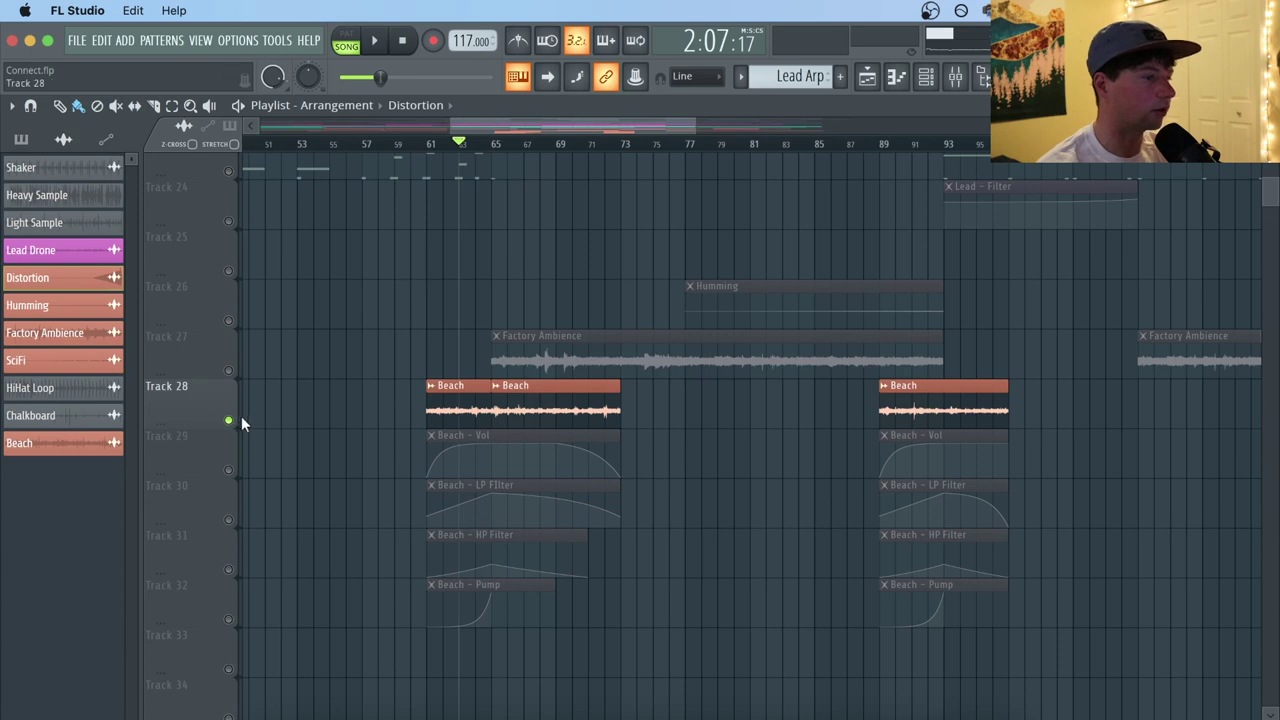
key(space)
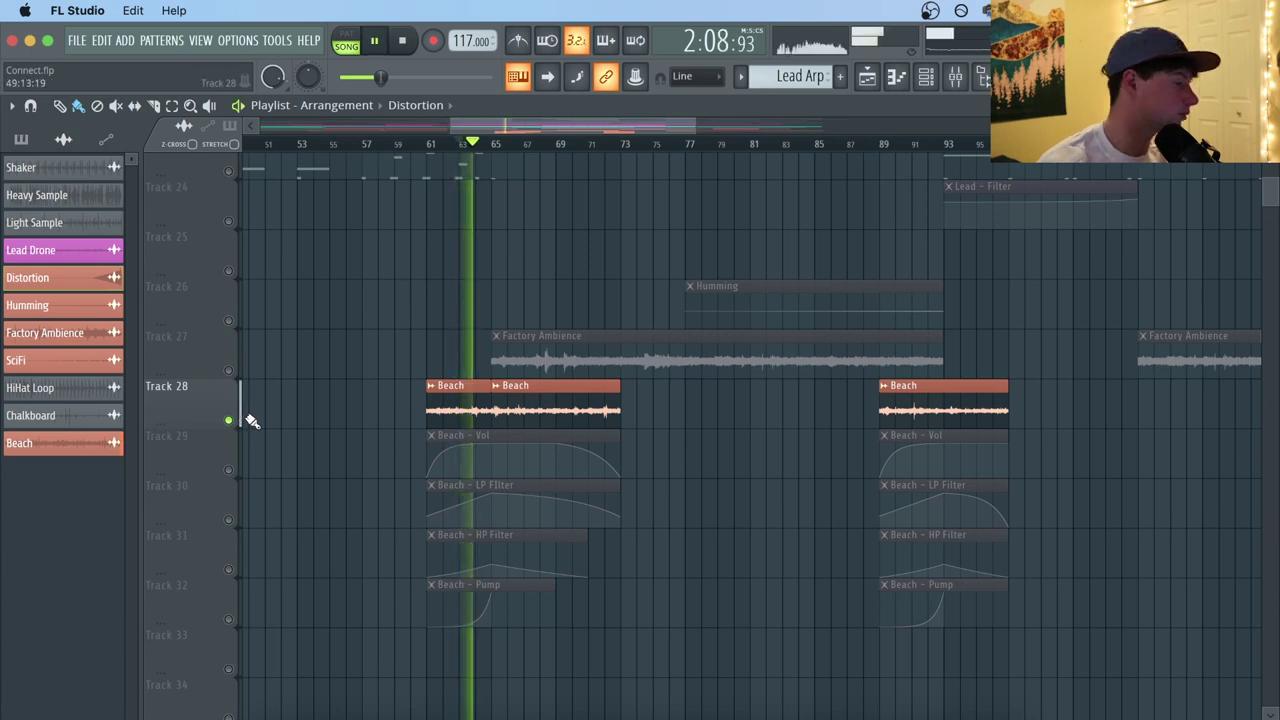
click(402, 46)
Enable the Beach automation on Tracks 29 to 32 alongside the Beach clips on Track 28 and play them from bar 61.
drag(229, 470, 229, 620)
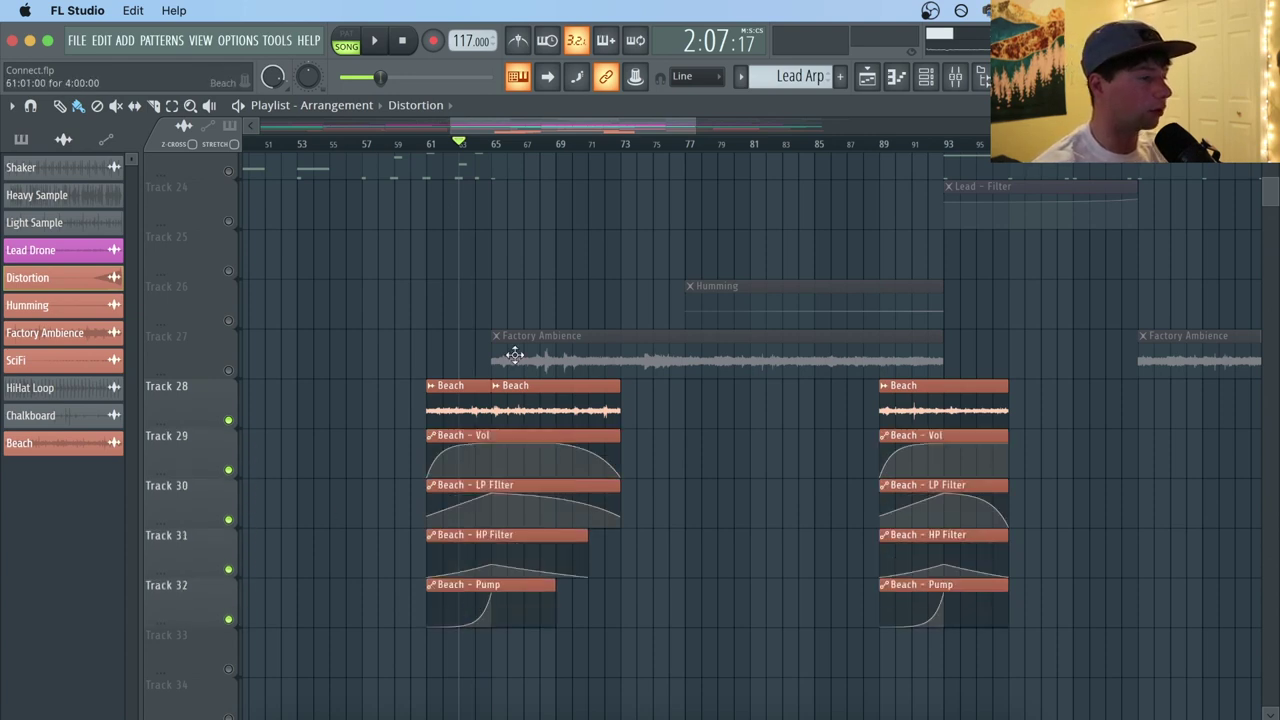
click(431, 147)
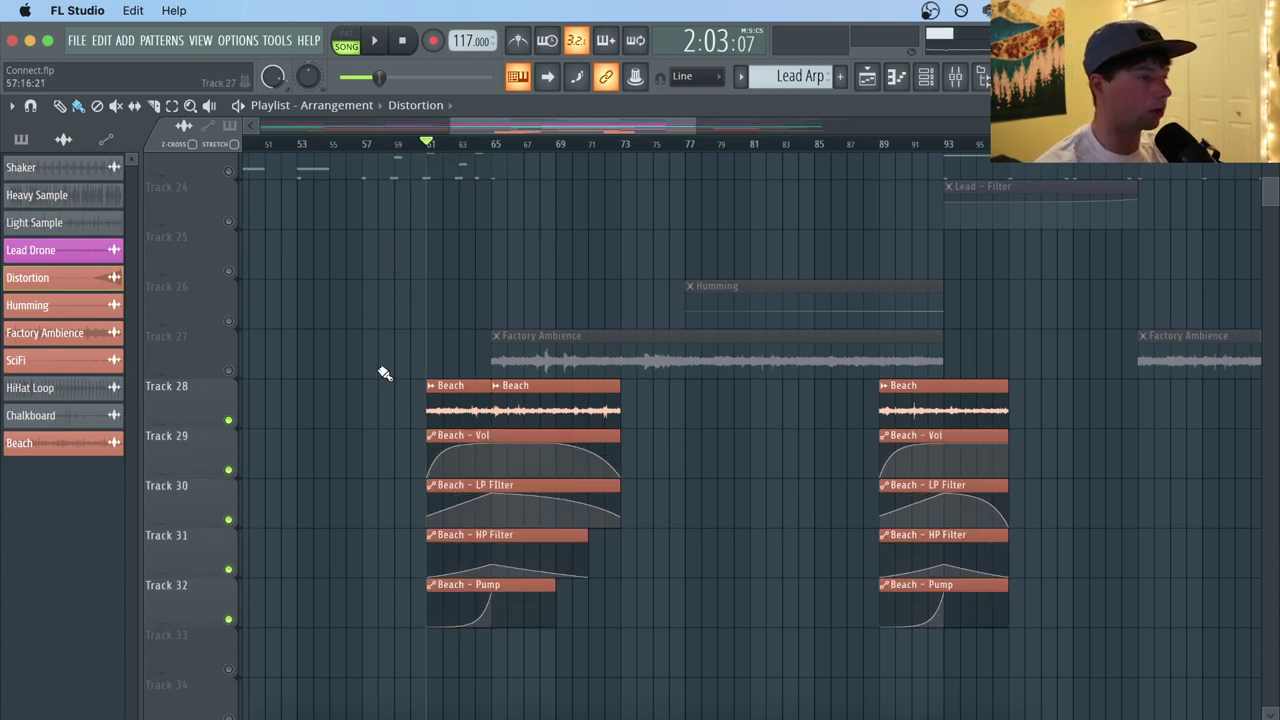
right_click(230, 570)
drag(234, 528, 243, 430)
key(space)
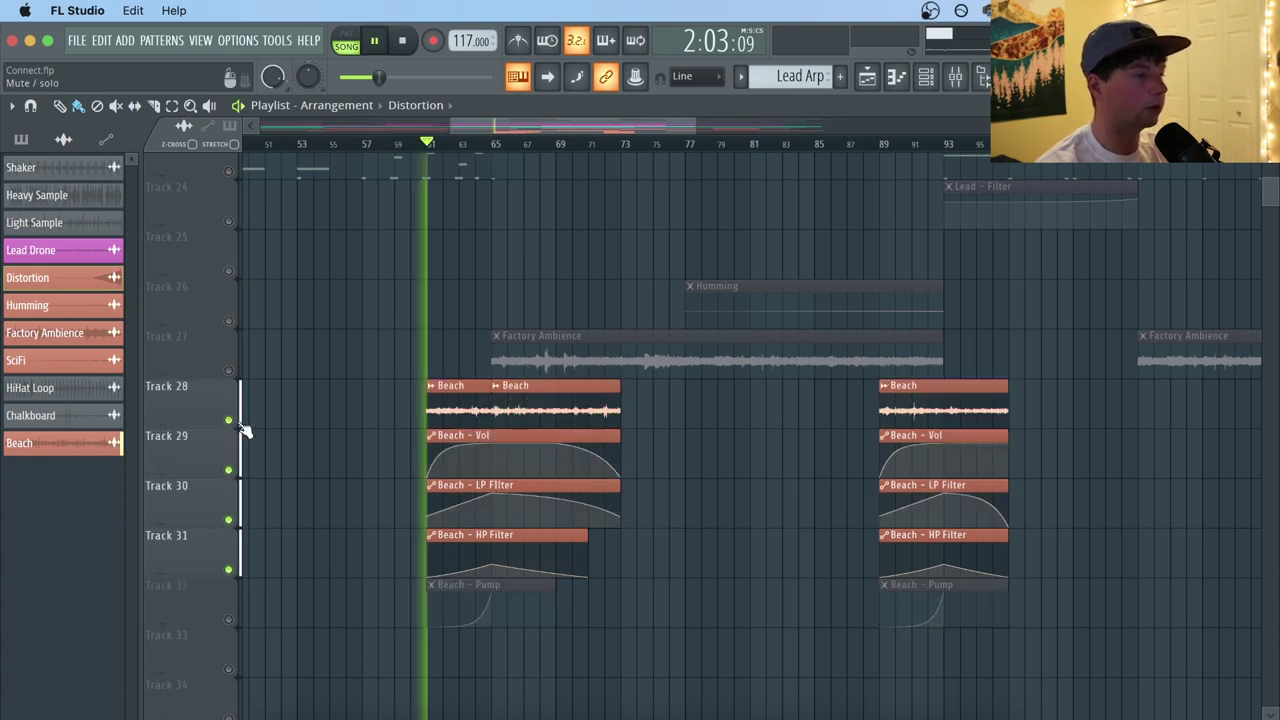
click(229, 620)
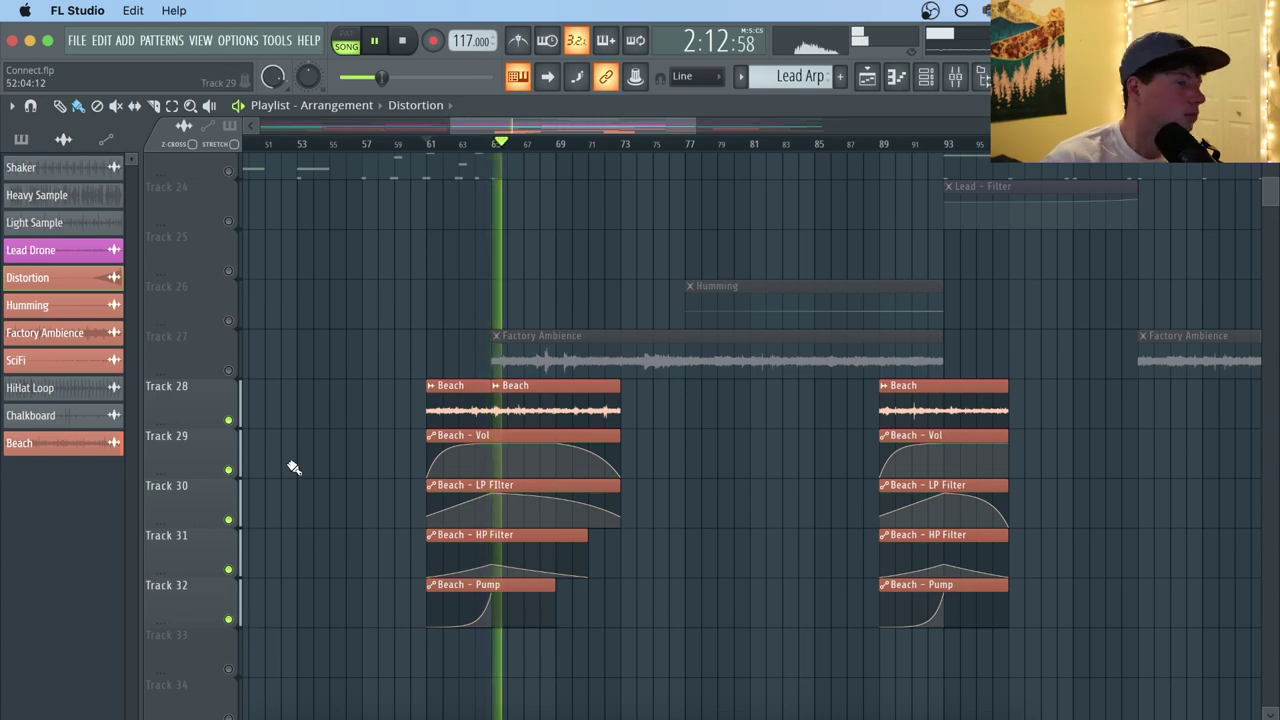
Bring the Factory Ambience on Track 27 and the Humming on Track 26 into the Beach playback, and stop it.
click(229, 370)
click(229, 320)
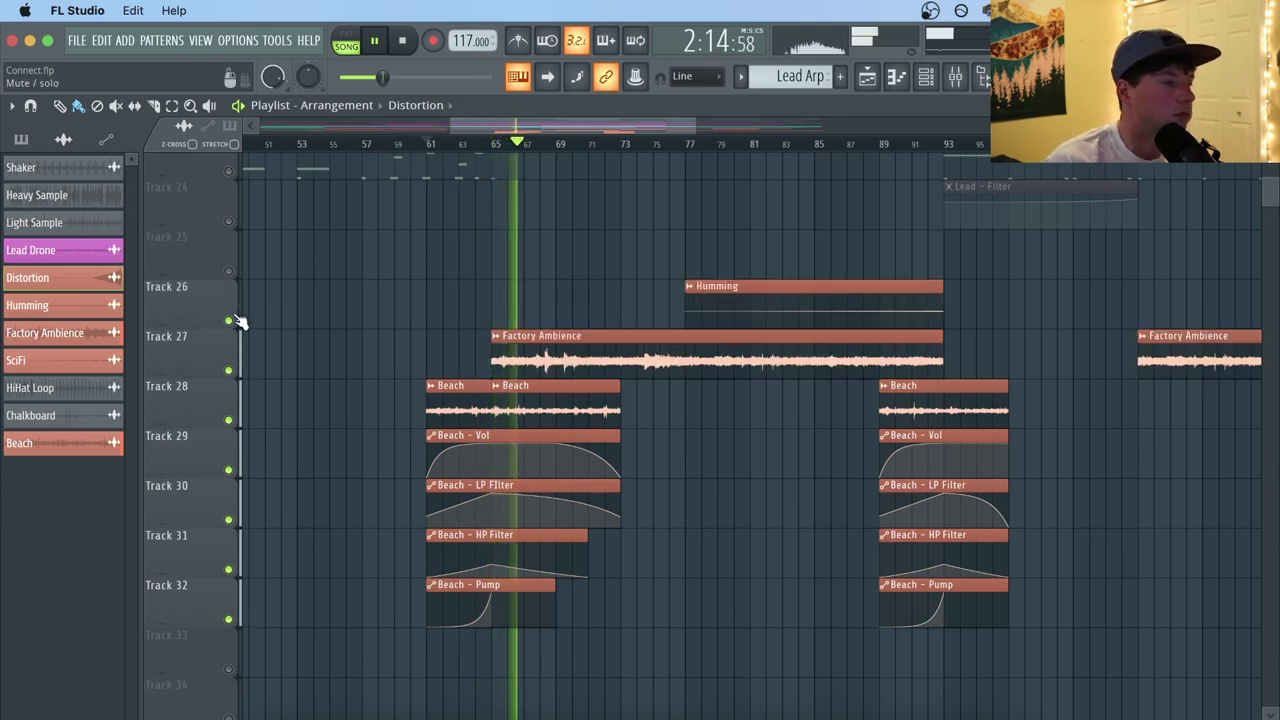
key(space)
Unmute all the playlist tracks and review the whole arrangement from Track 1 down to the Beach automation.
scroll(486, 323, up, 5)
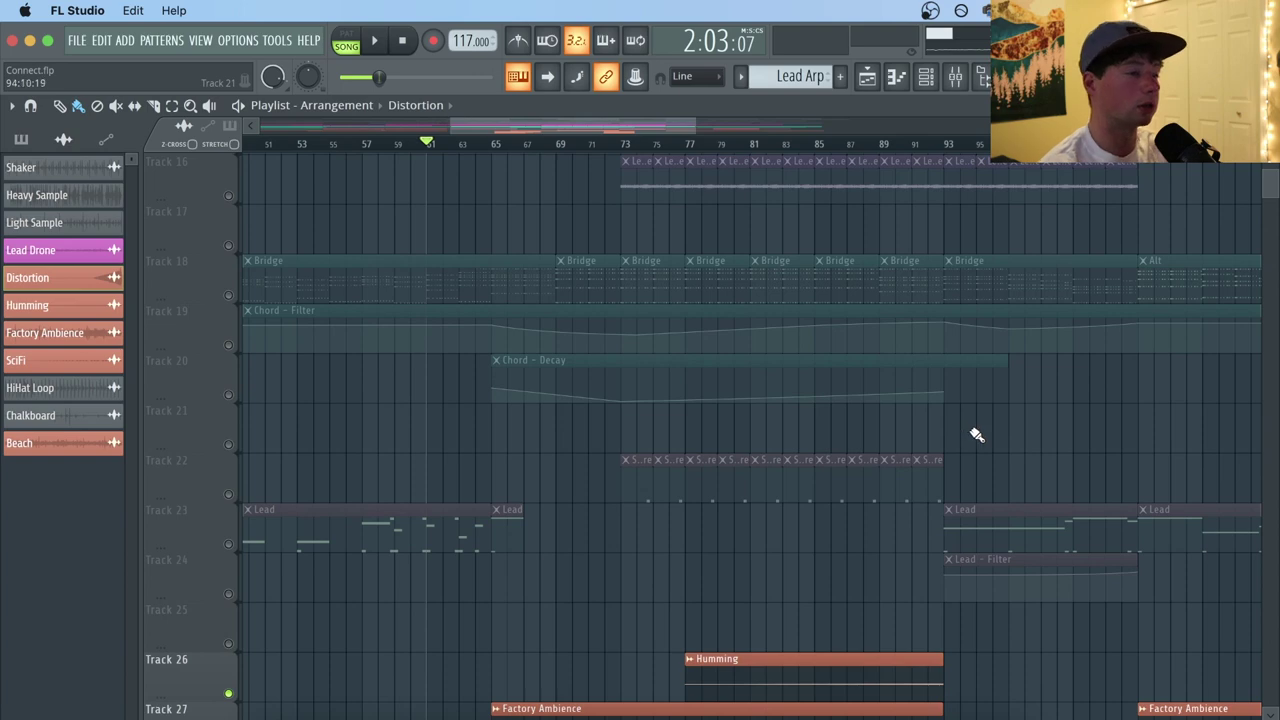
scroll(977, 435, up, 8)
scroll(733, 155, down, 5)
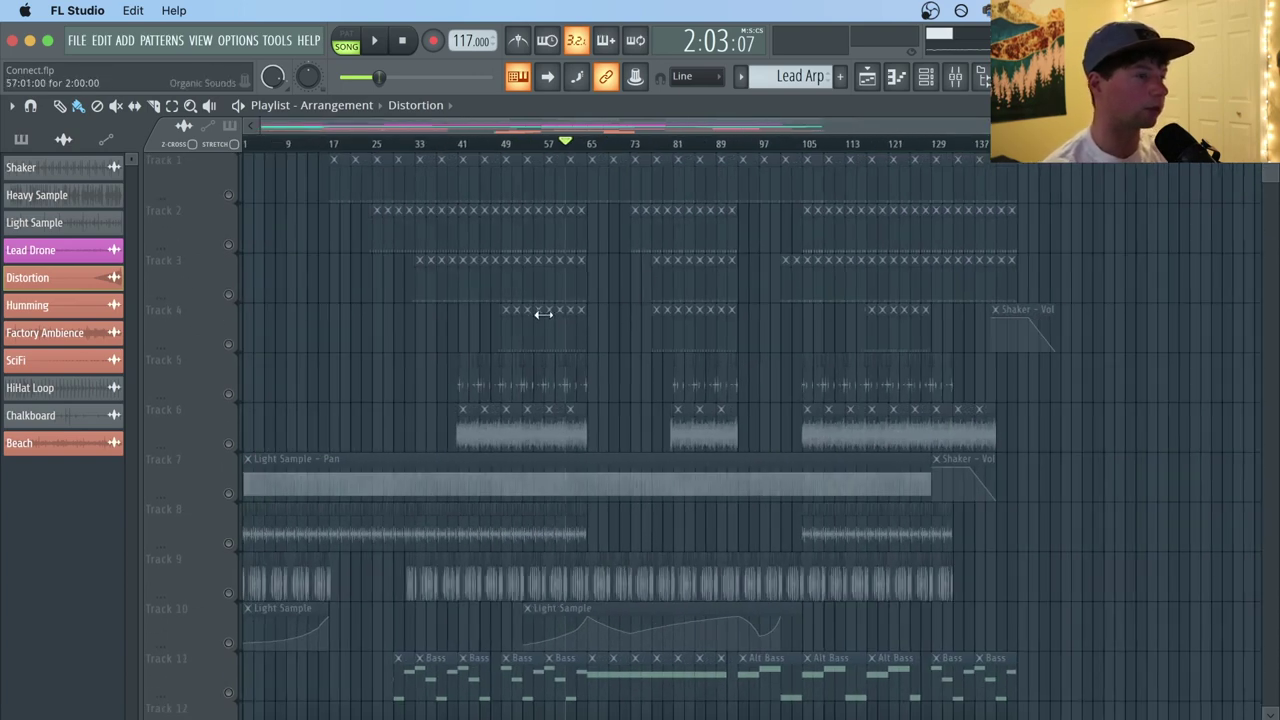
click(229, 297)
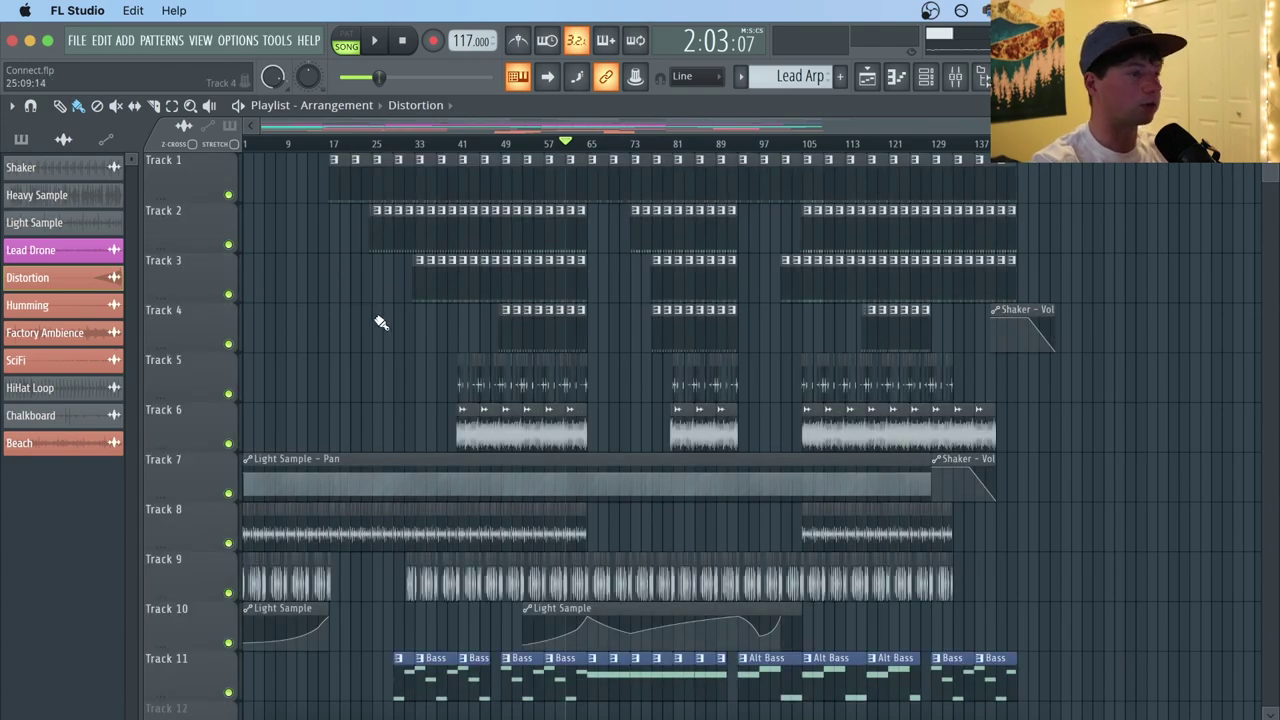
scroll(397, 345, down, 8)
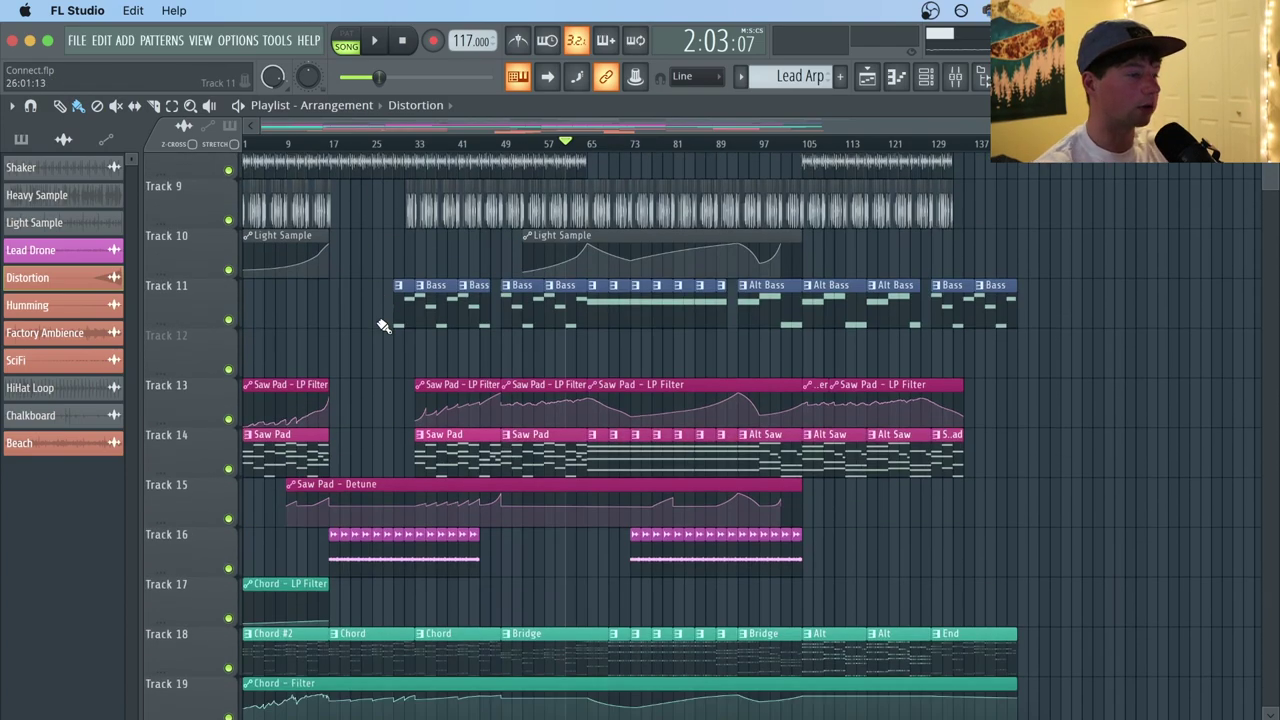
scroll(385, 325, down, 4)
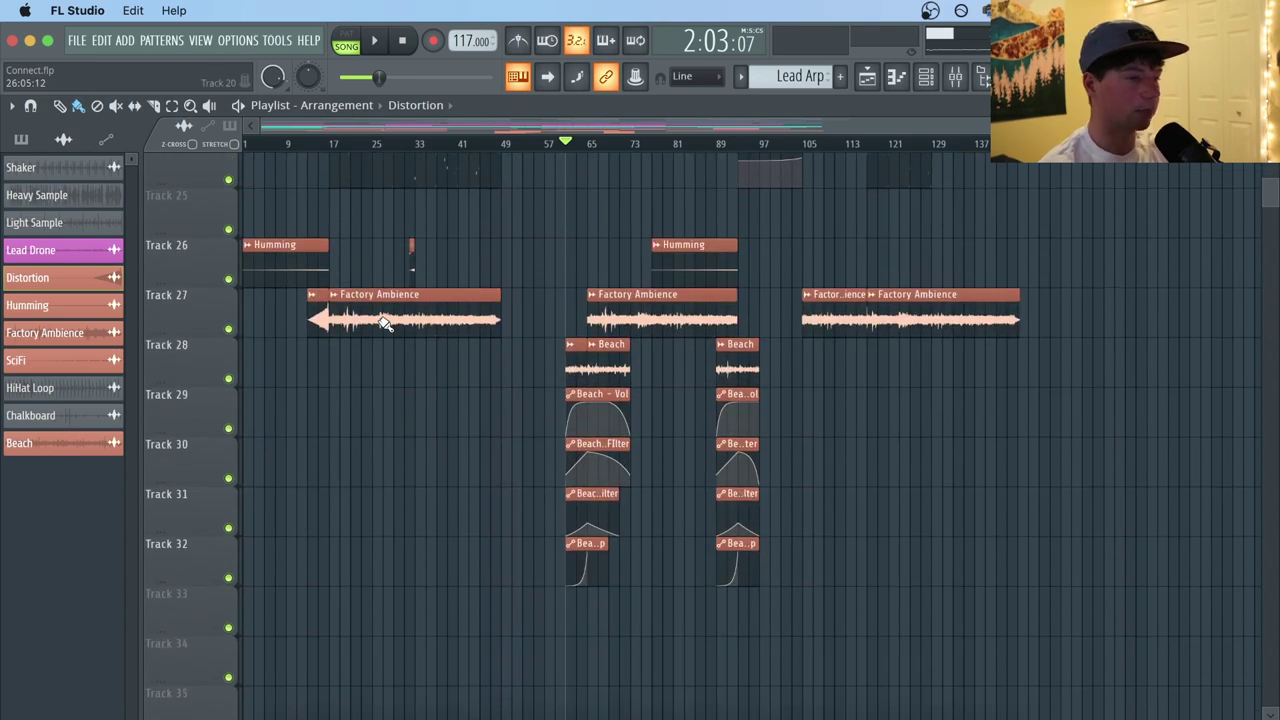